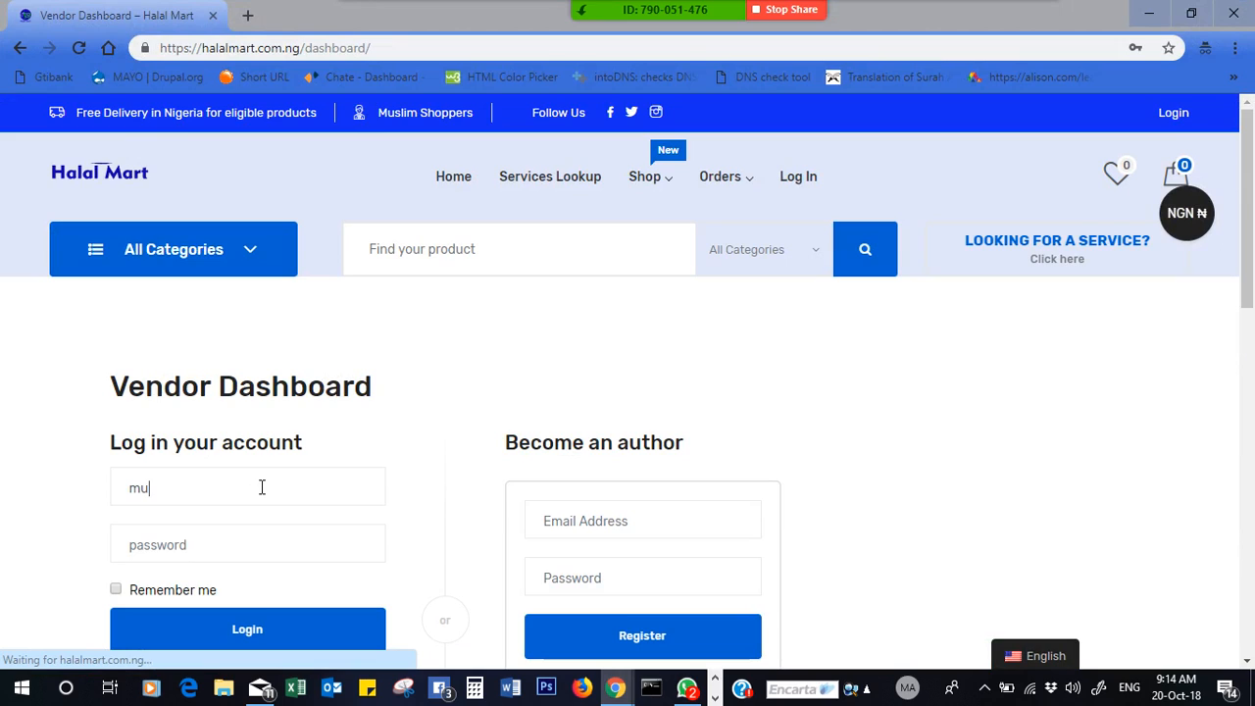
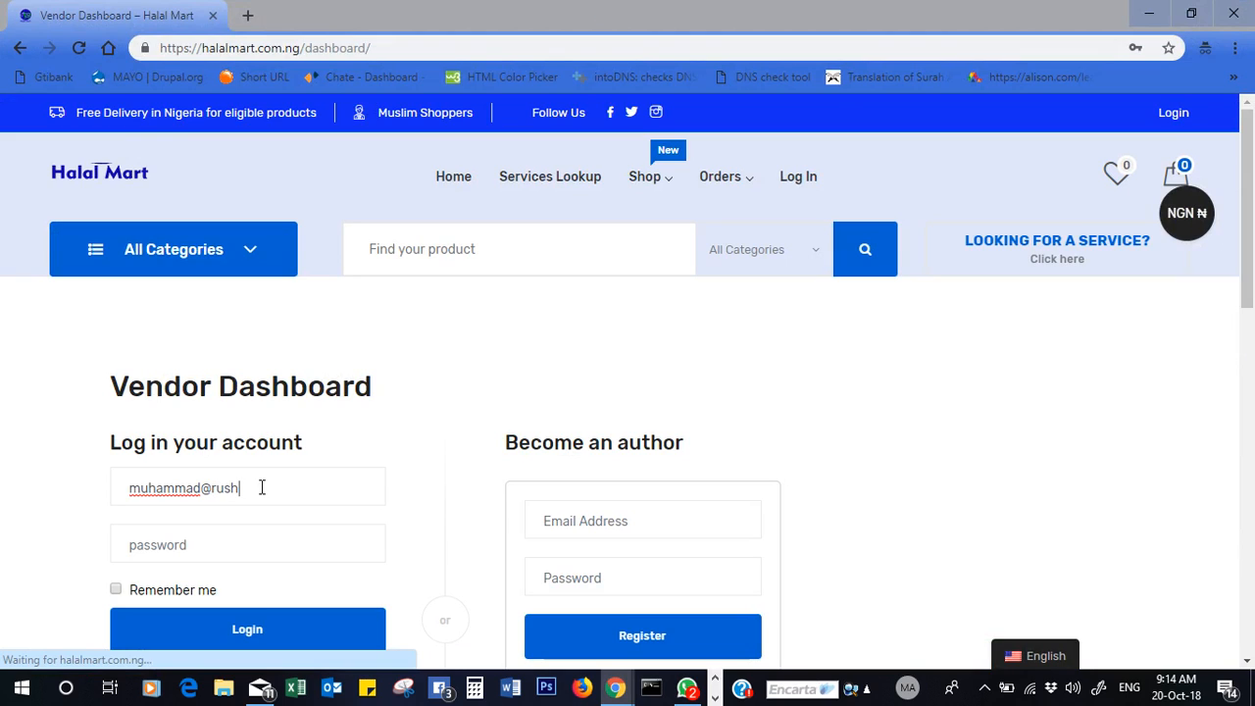
- Log in with the vendor account's e-mail and password, with Remember me ticked
{"action": "key", "text": "Tab"}
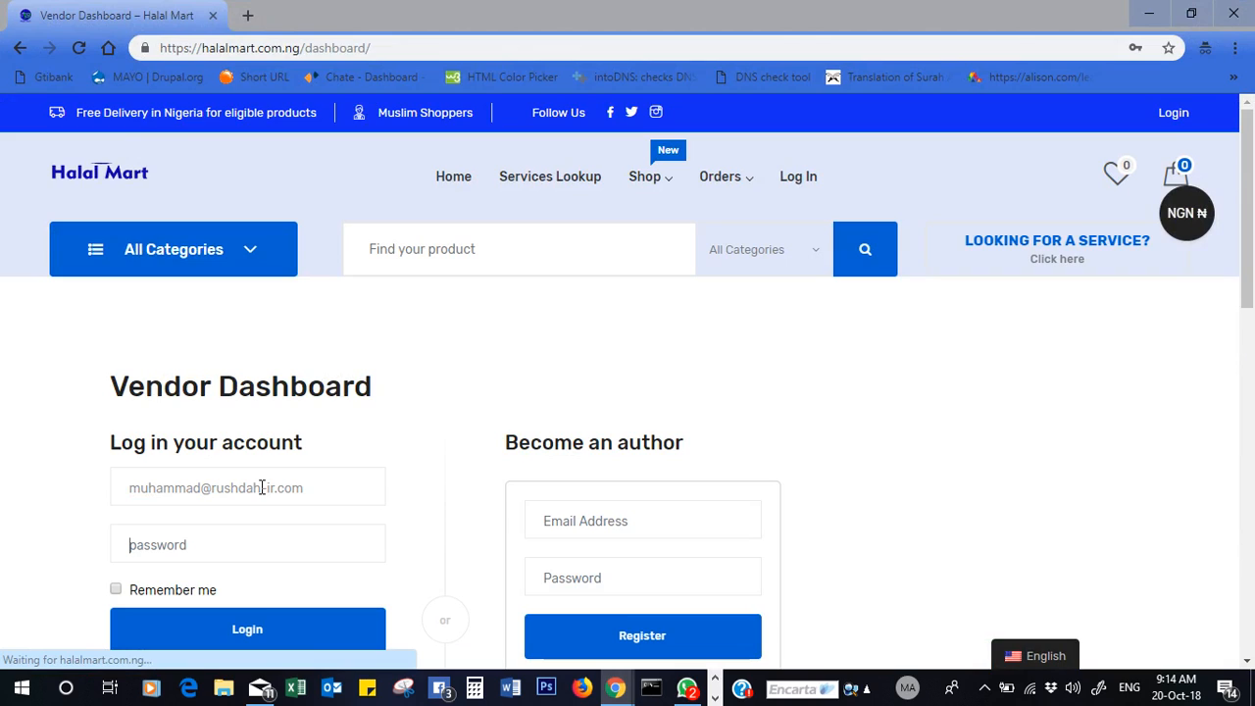
{"action": "type", "text": "••••••••••••••••"}
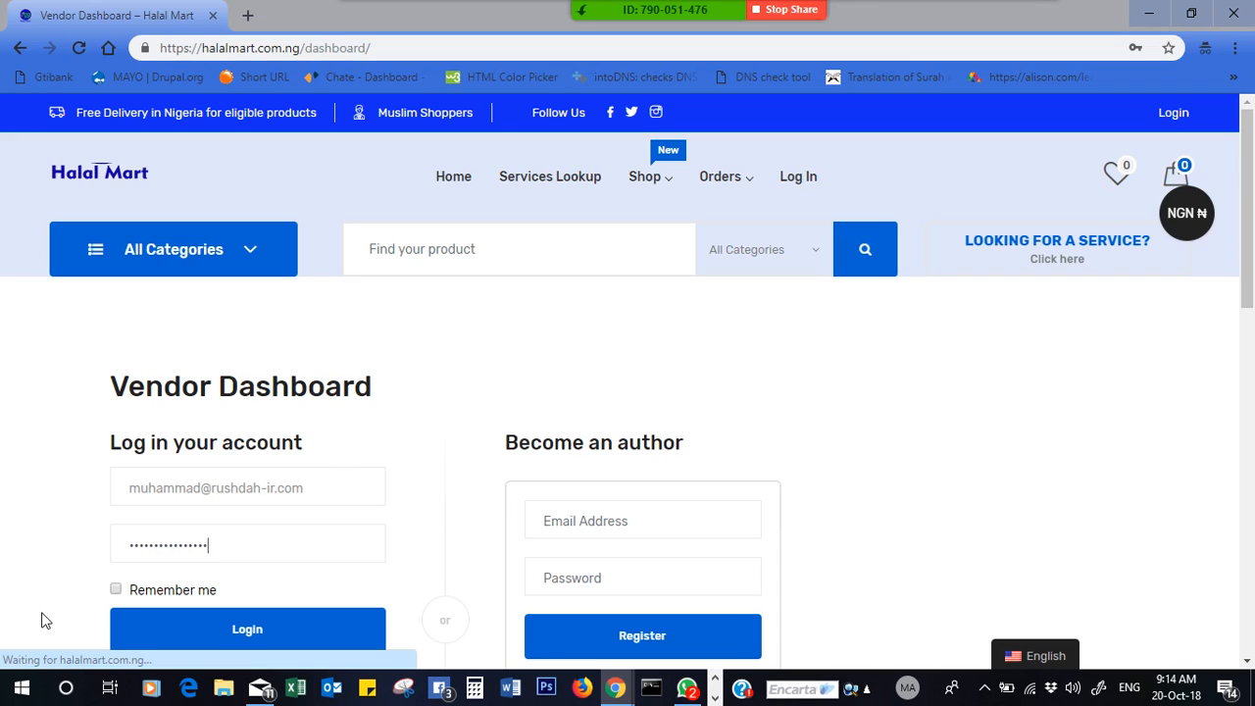
{"action": "left_click", "coordinate": [117, 589]}
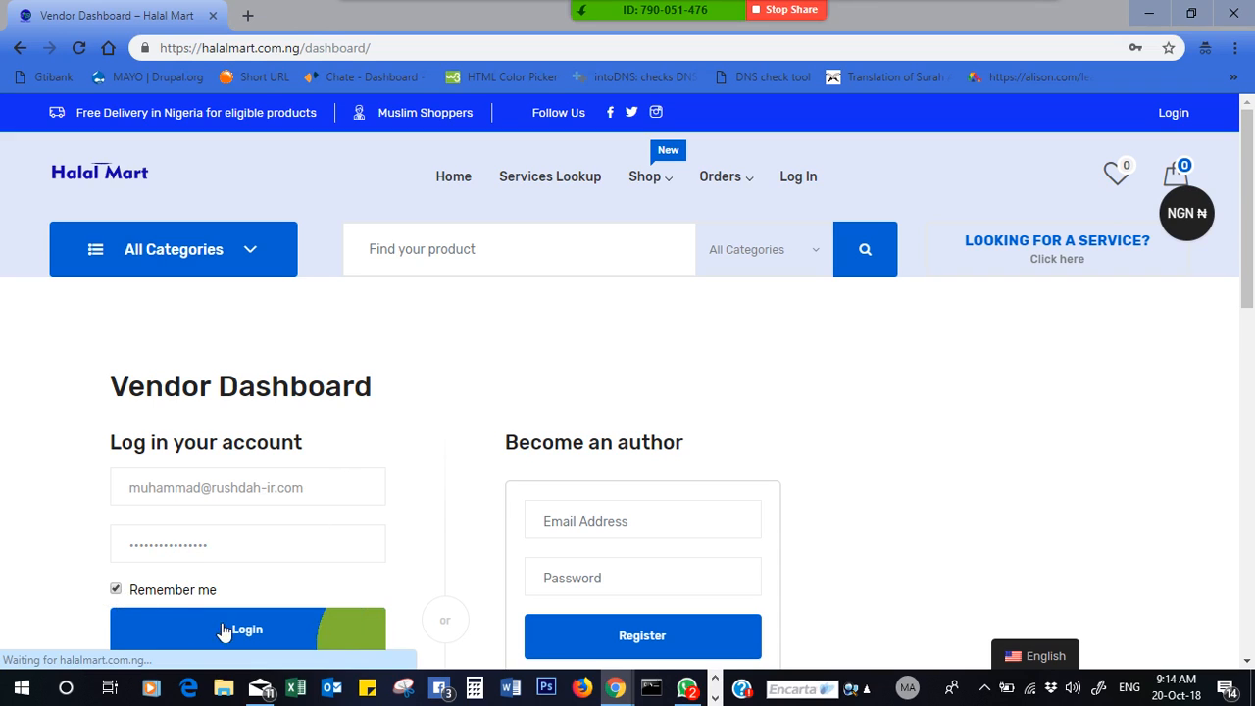
{"action": "scroll", "coordinate": [1247, 214], "scroll_direction": "down", "scroll_amount": 2}
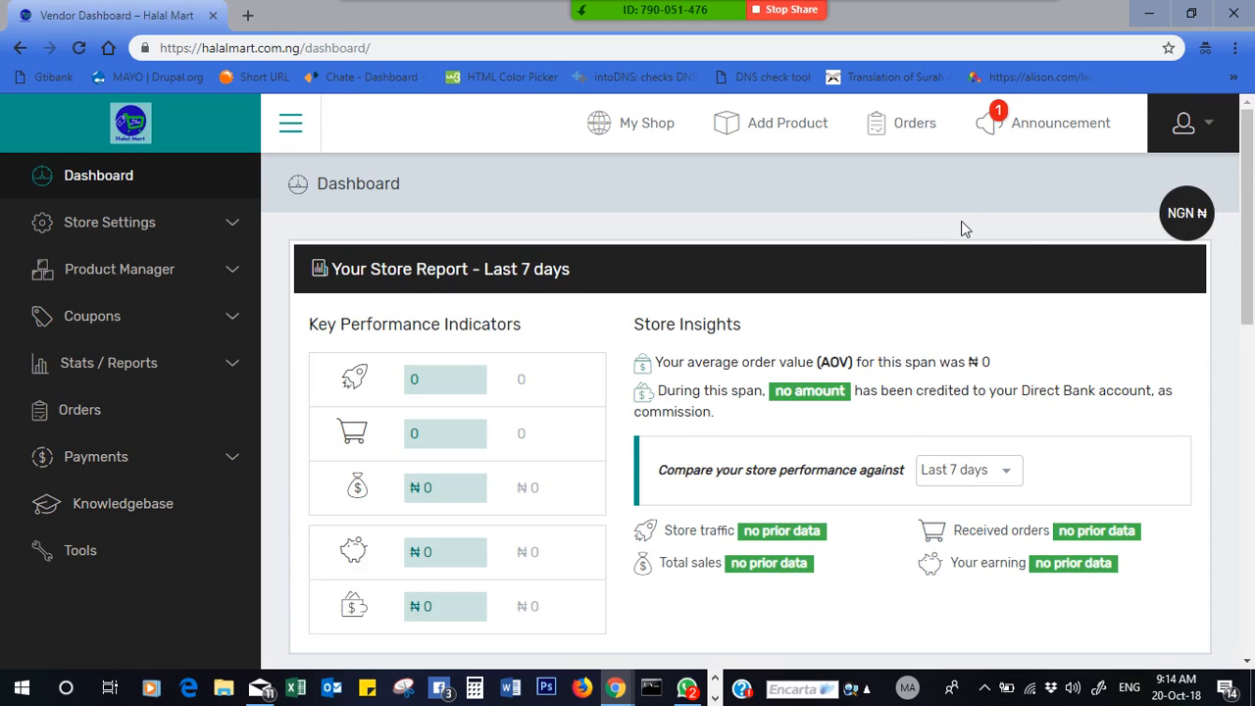
- Open the vendor Announcements and read the 17 Oct Welcome Message
{"action": "left_click", "coordinate": [1001, 130]}
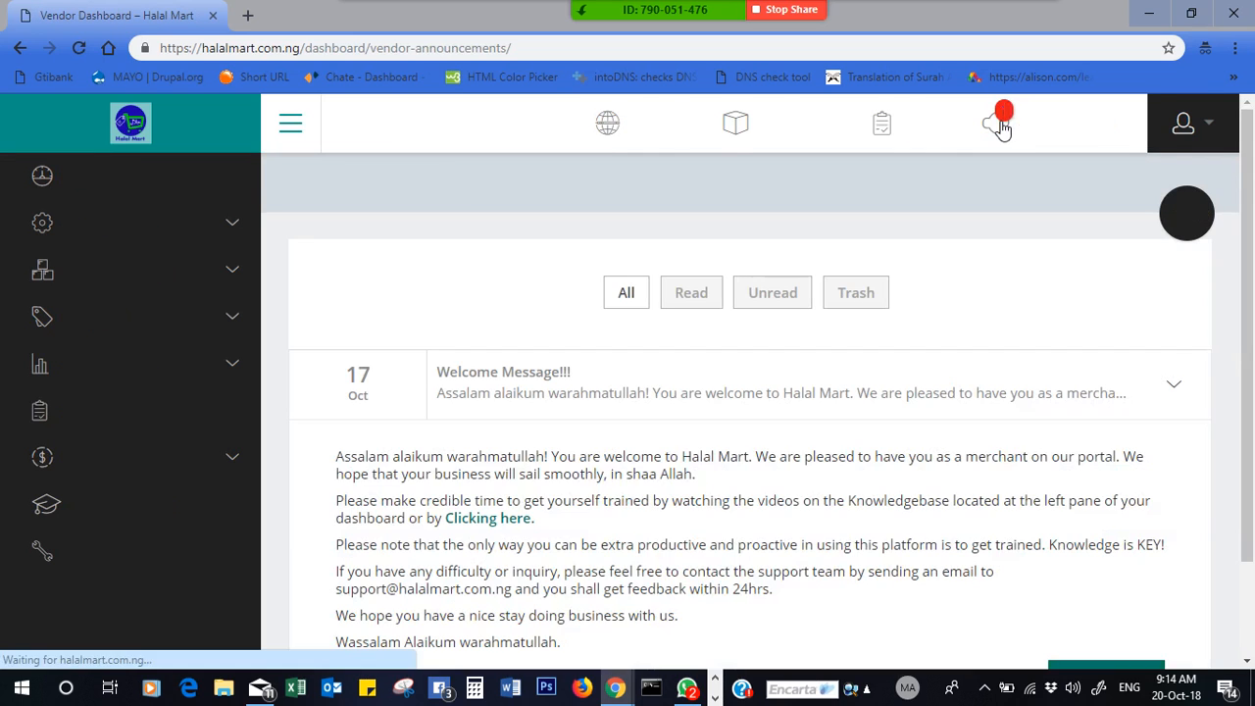
{"action": "scroll", "coordinate": [1252, 409], "scroll_direction": "down", "scroll_amount": 1}
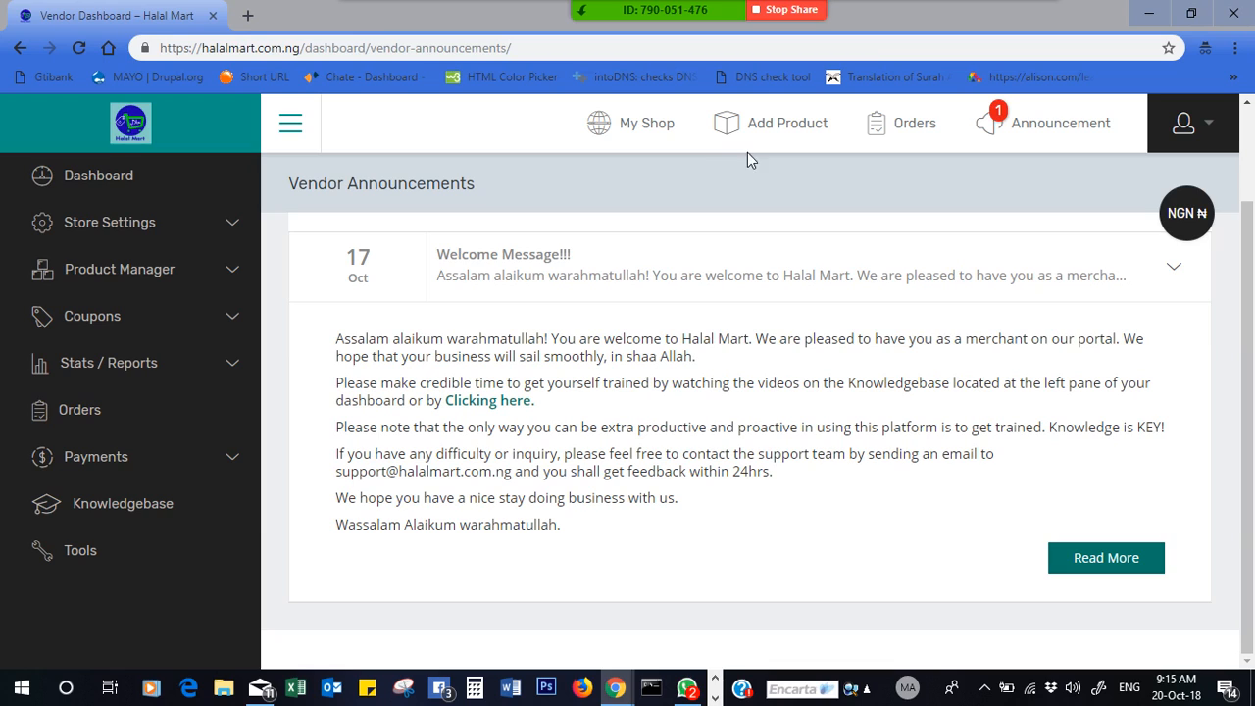
{"action": "left_click", "coordinate": [233, 227]}
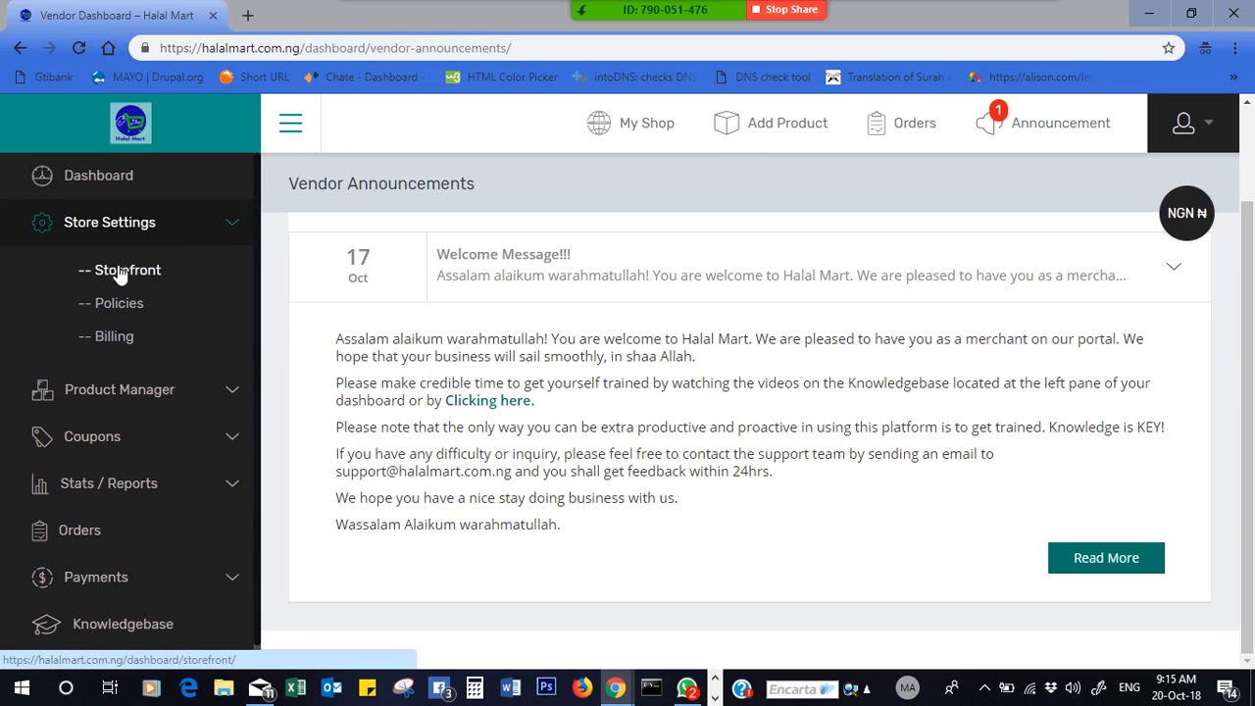
- List All Products under Product Manager, showing Gele With Stones and Anti-Theft USB Charging Bag
{"action": "left_click", "coordinate": [116, 390]}
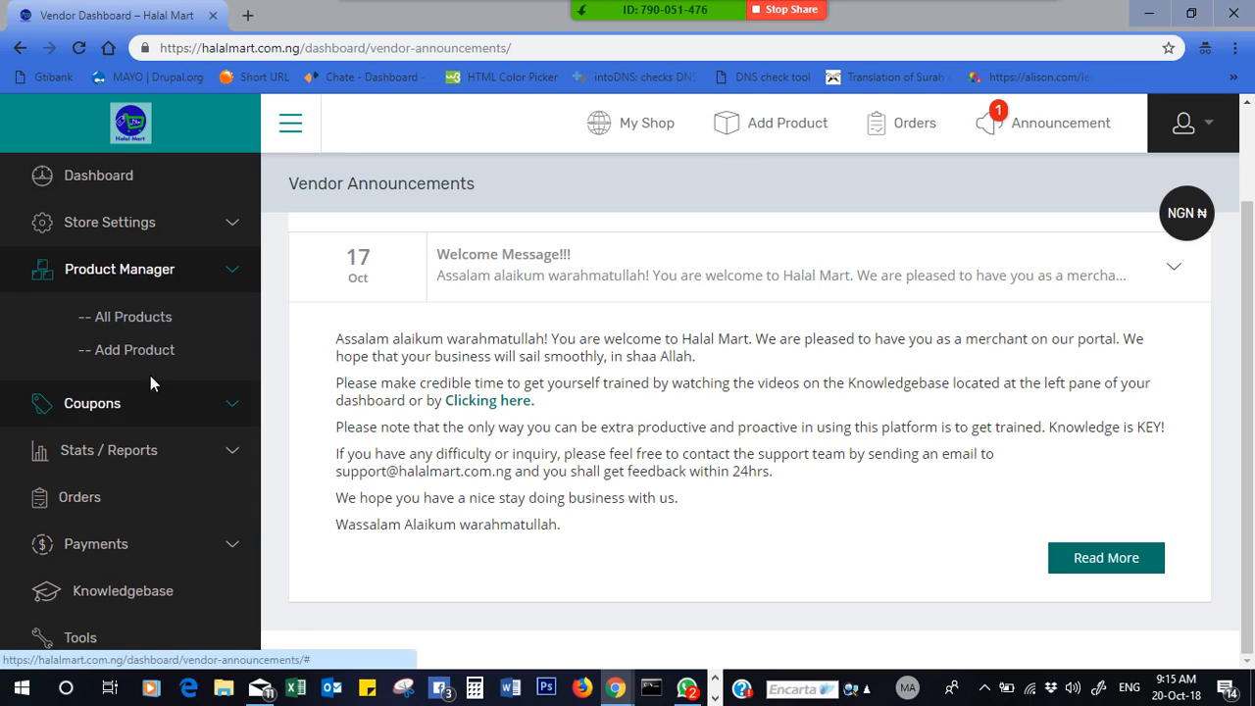
{"action": "left_click", "coordinate": [131, 320]}
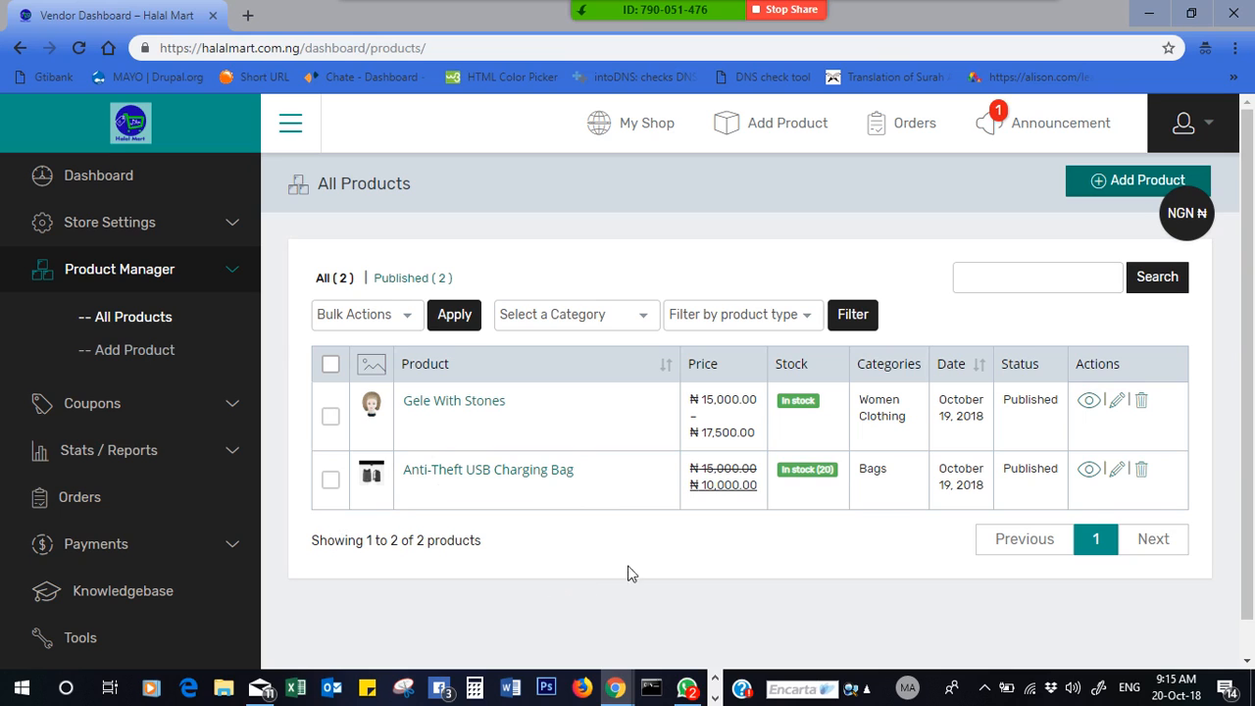
- Start a new product from Add Product, leaving the blank Simple product form open
{"action": "scroll", "coordinate": [1252, 416], "scroll_direction": "down", "scroll_amount": 1}
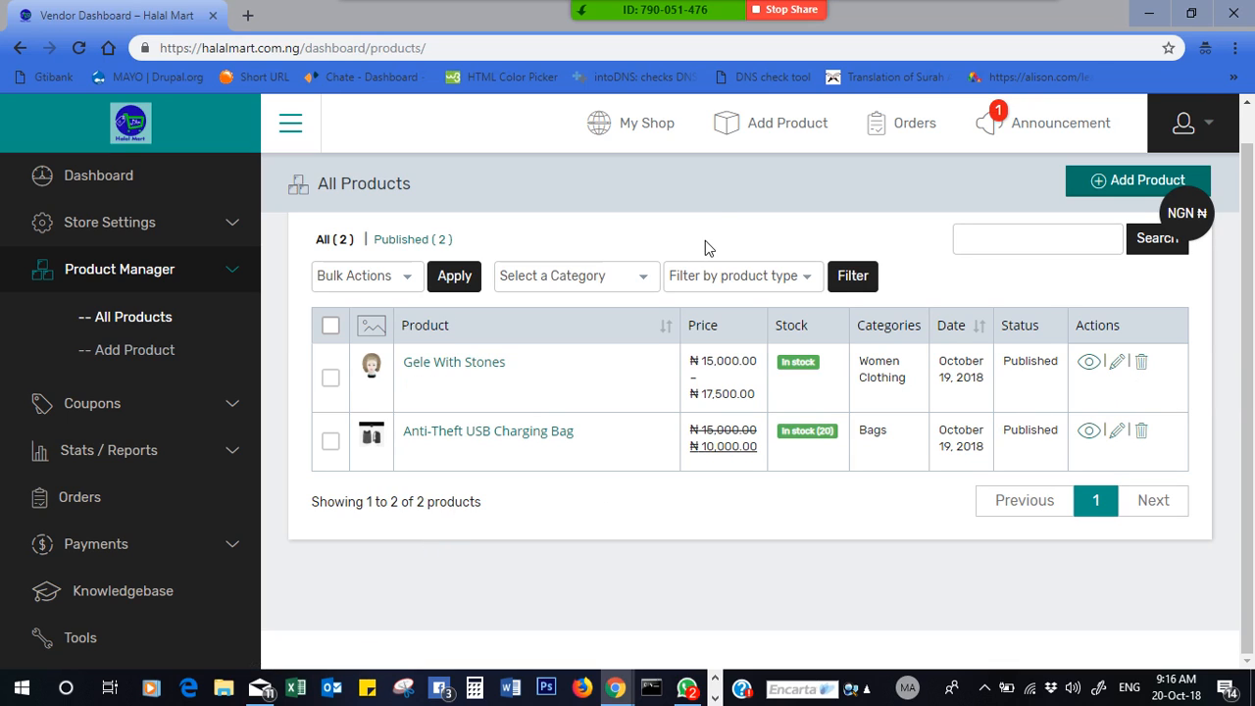
{"action": "left_click", "coordinate": [785, 140]}
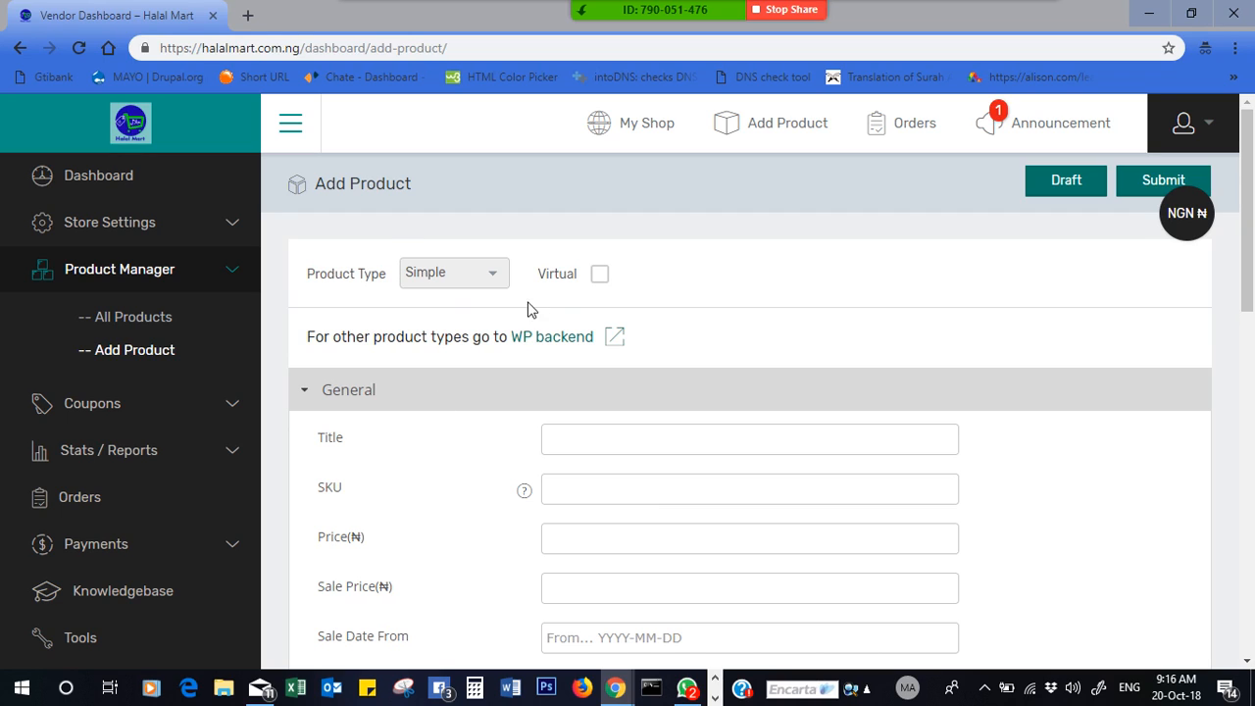
- Look over the WordPress backend product page, then return to All Products and view the Anti-Theft bag
{"action": "left_click", "coordinate": [559, 348]}
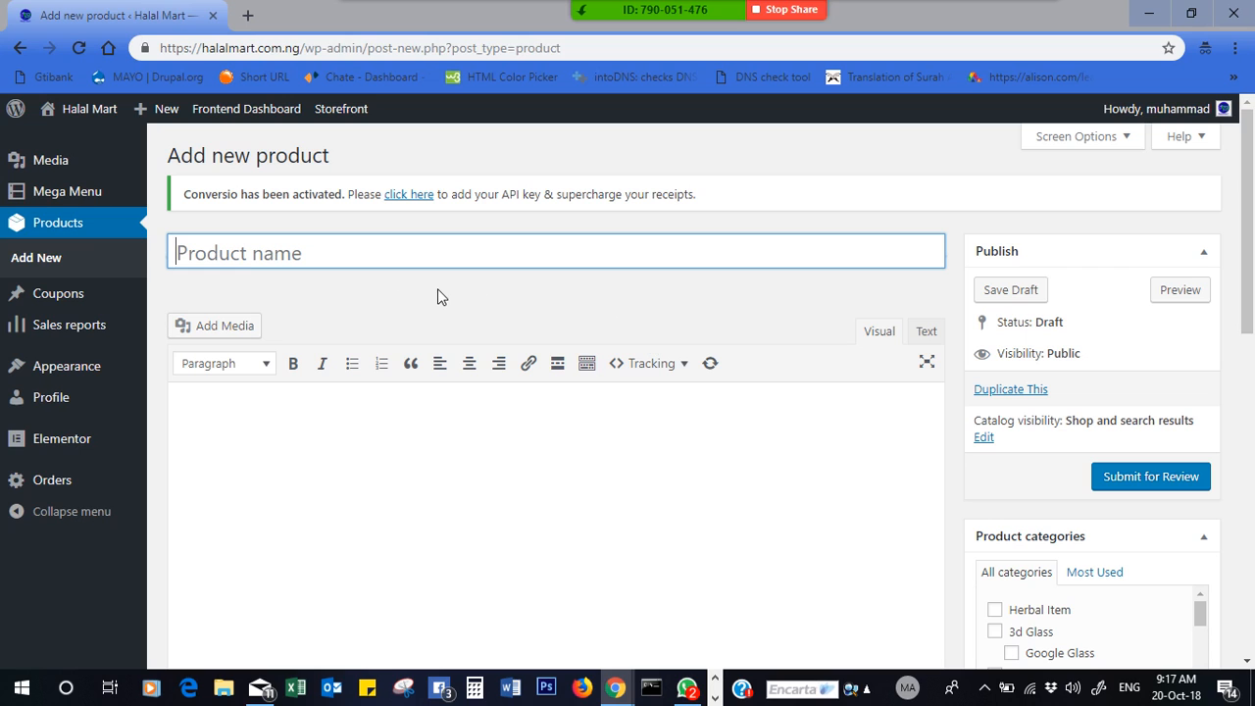
{"action": "left_click_drag", "start_coordinate": [1252, 231], "coordinate": [1252, 145]}
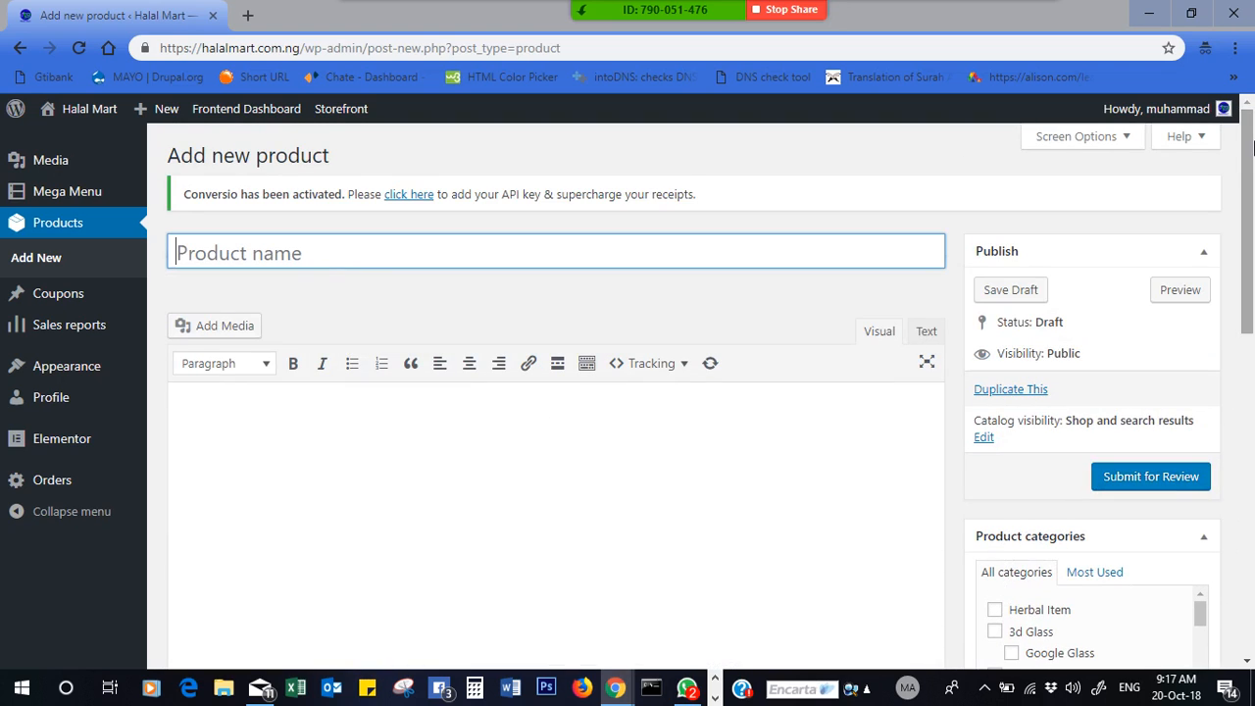
{"action": "left_click", "coordinate": [18, 56]}
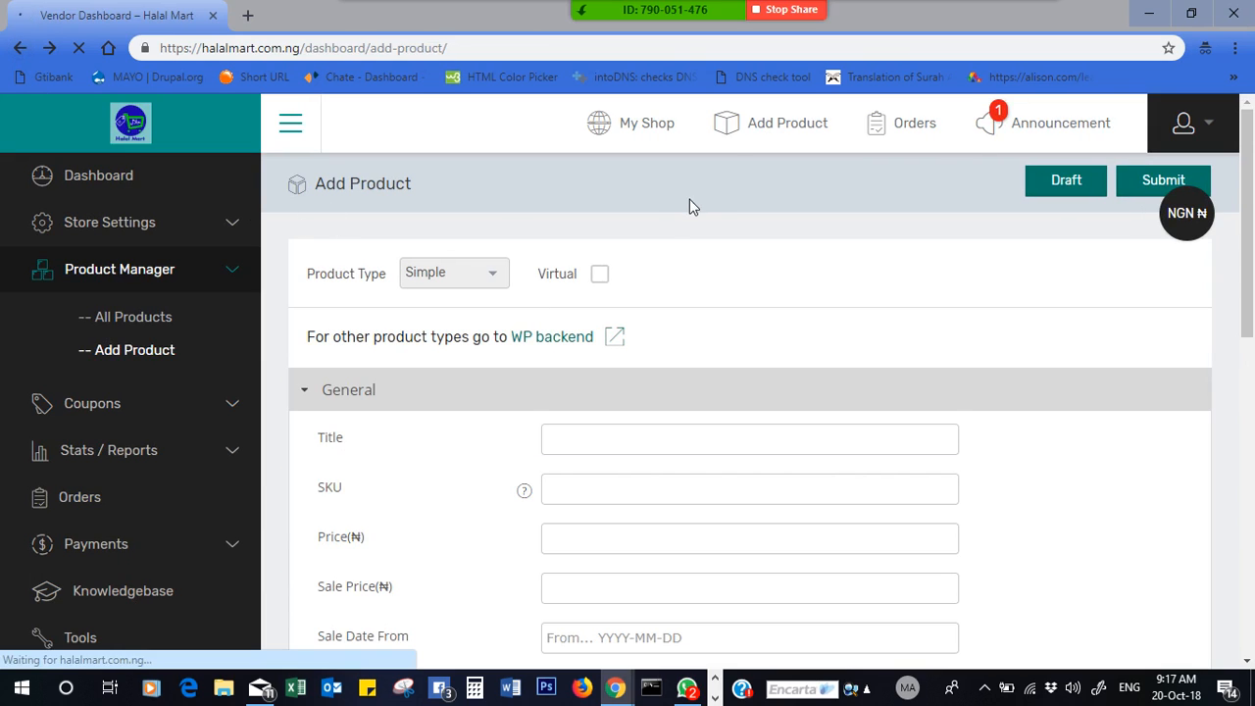
{"action": "left_click", "coordinate": [128, 322]}
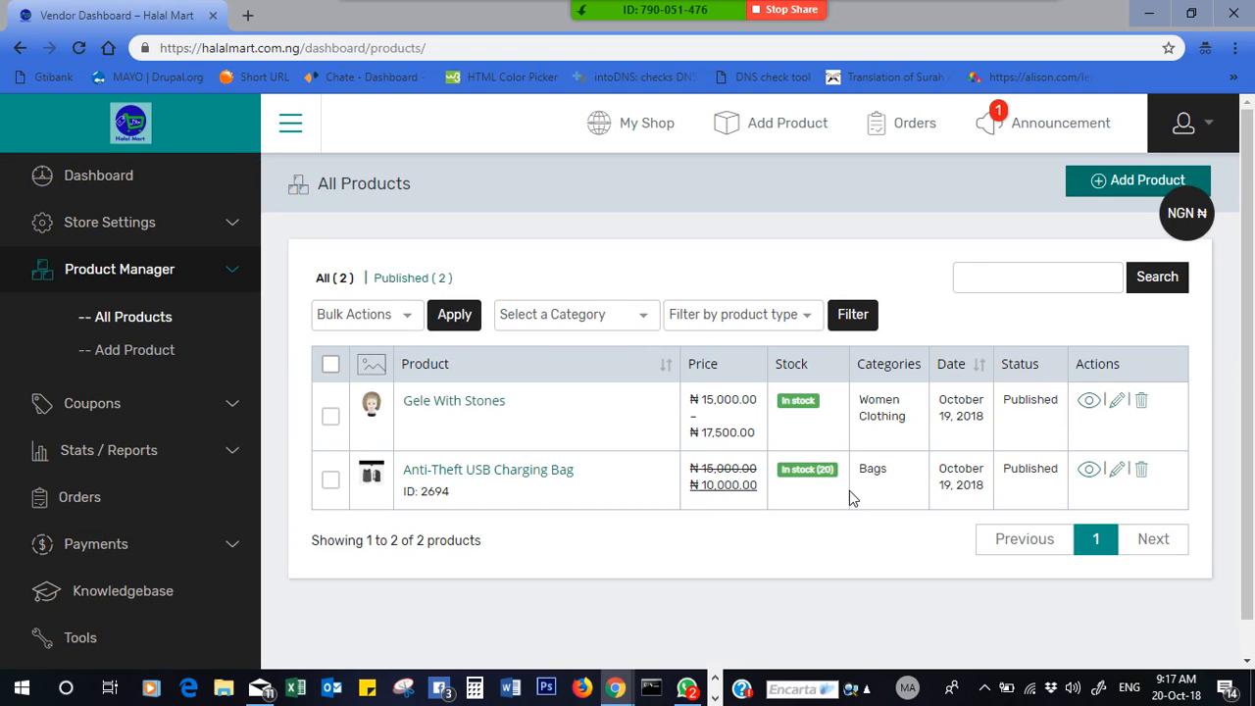
{"action": "left_click", "coordinate": [1086, 471]}
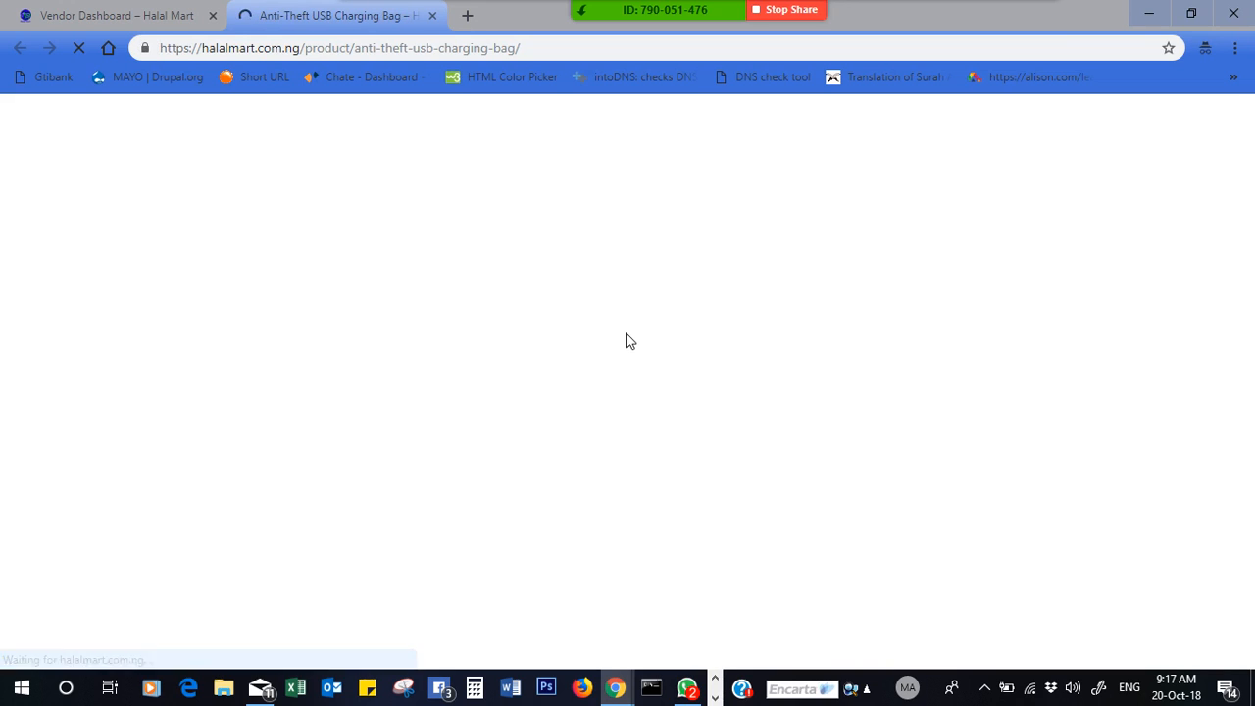
- Scroll the Anti-Theft USB Charging Bag page, priced ₦10,000.00 with 20 in stock
{"action": "scroll", "coordinate": [1246, 264], "scroll_direction": "down", "scroll_amount": 10}
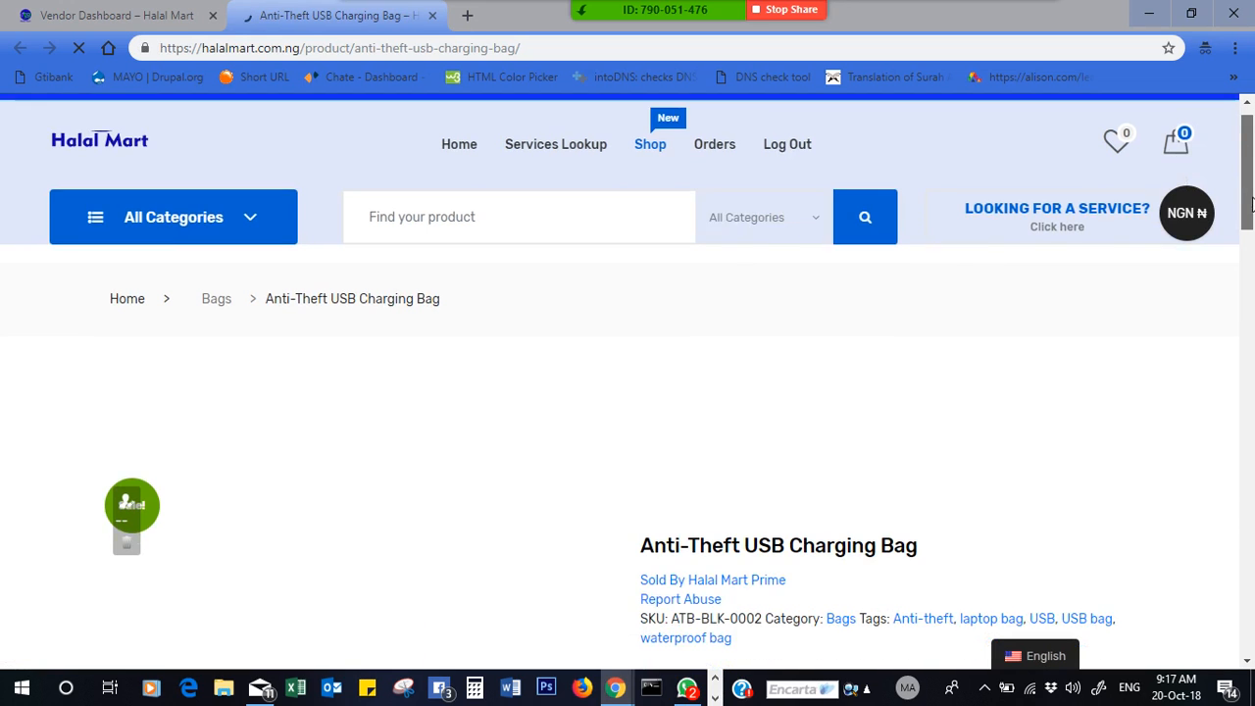
{"action": "scroll", "coordinate": [1246, 265], "scroll_direction": "up", "scroll_amount": 3}
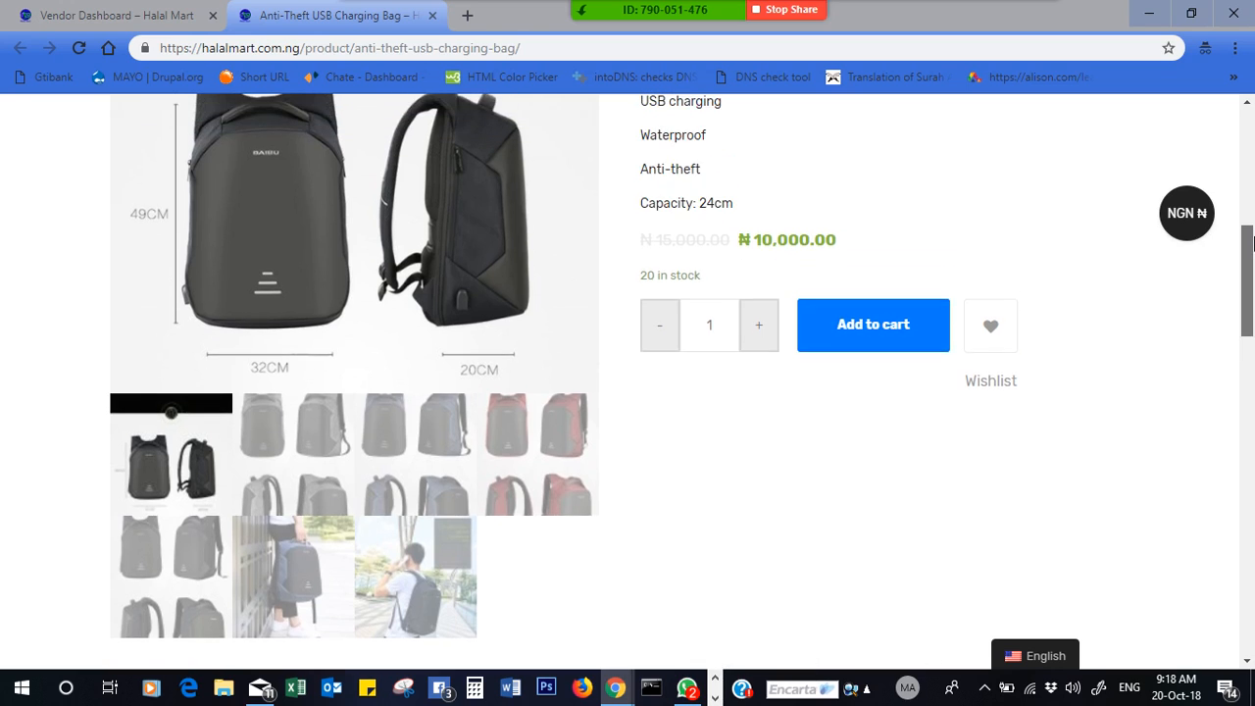
{"action": "scroll", "coordinate": [1242, 245], "scroll_direction": "up", "scroll_amount": 2}
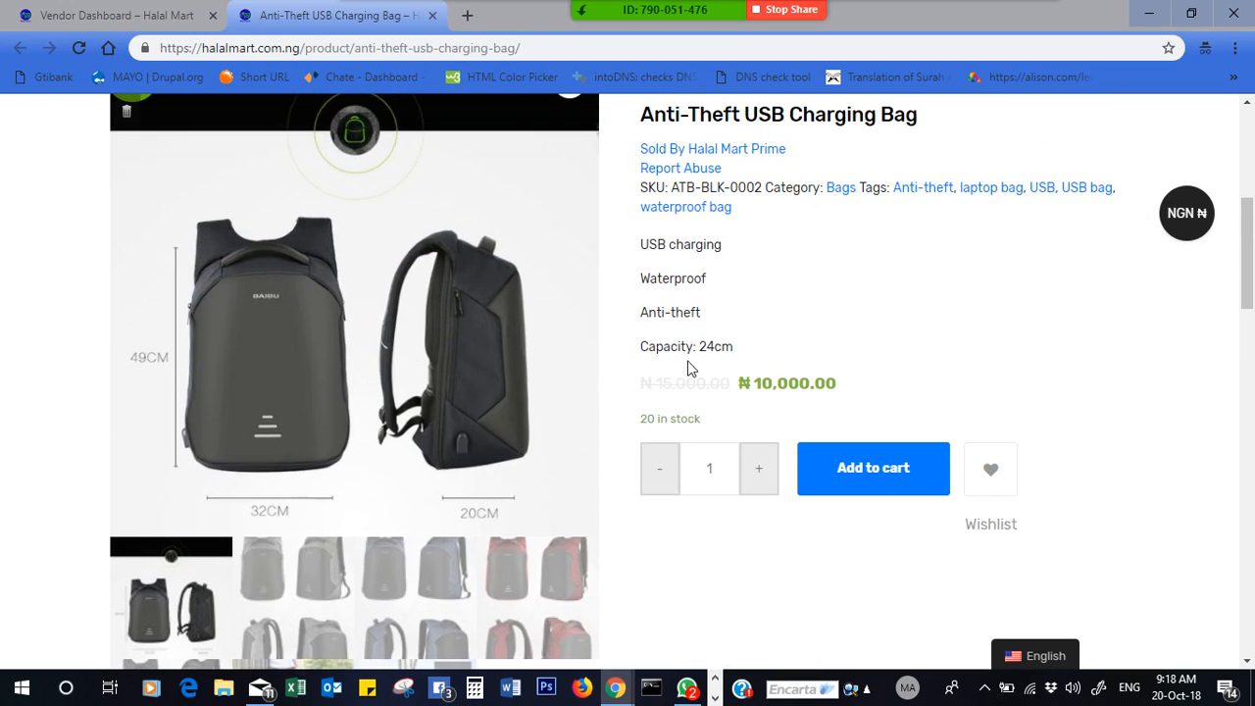
{"action": "left_click_drag", "start_coordinate": [687, 377], "coordinate": [800, 384]}
{"action": "left_click", "coordinate": [819, 333]}
{"action": "scroll", "coordinate": [1247, 253], "scroll_direction": "down", "scroll_amount": 1}
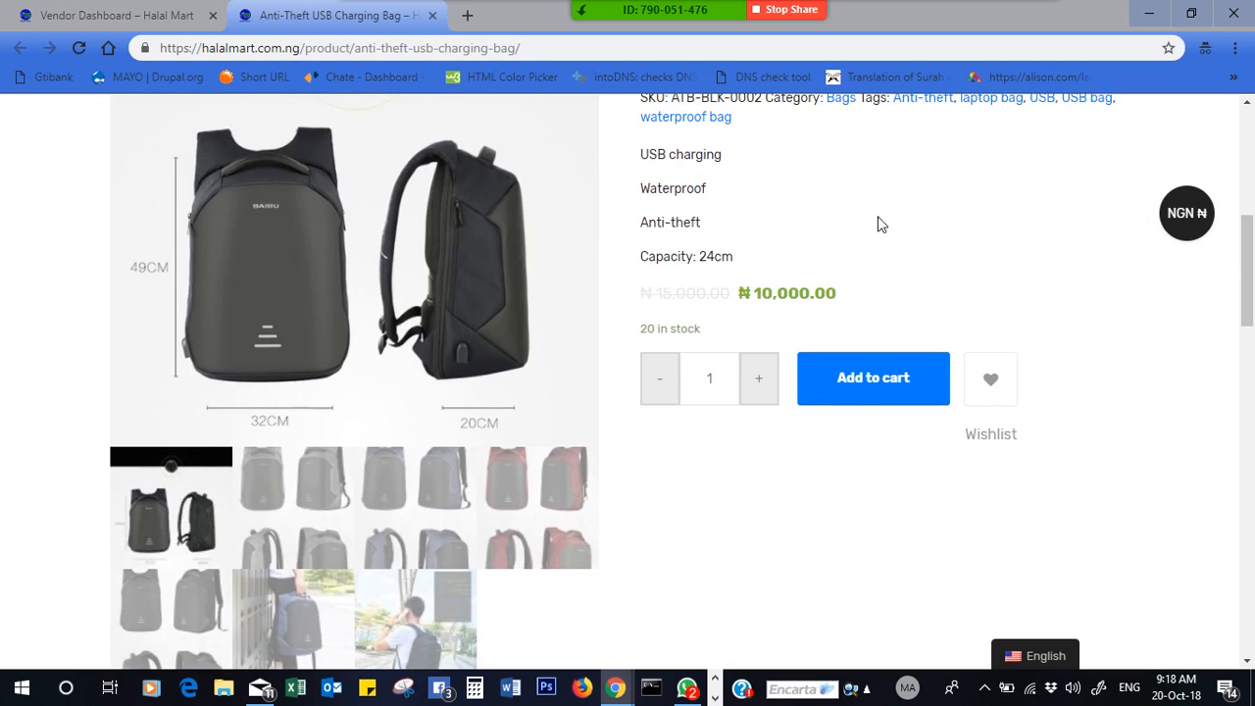
- View the grey, blue, red and black versions of the bag in the gallery
{"action": "left_click", "coordinate": [308, 501]}
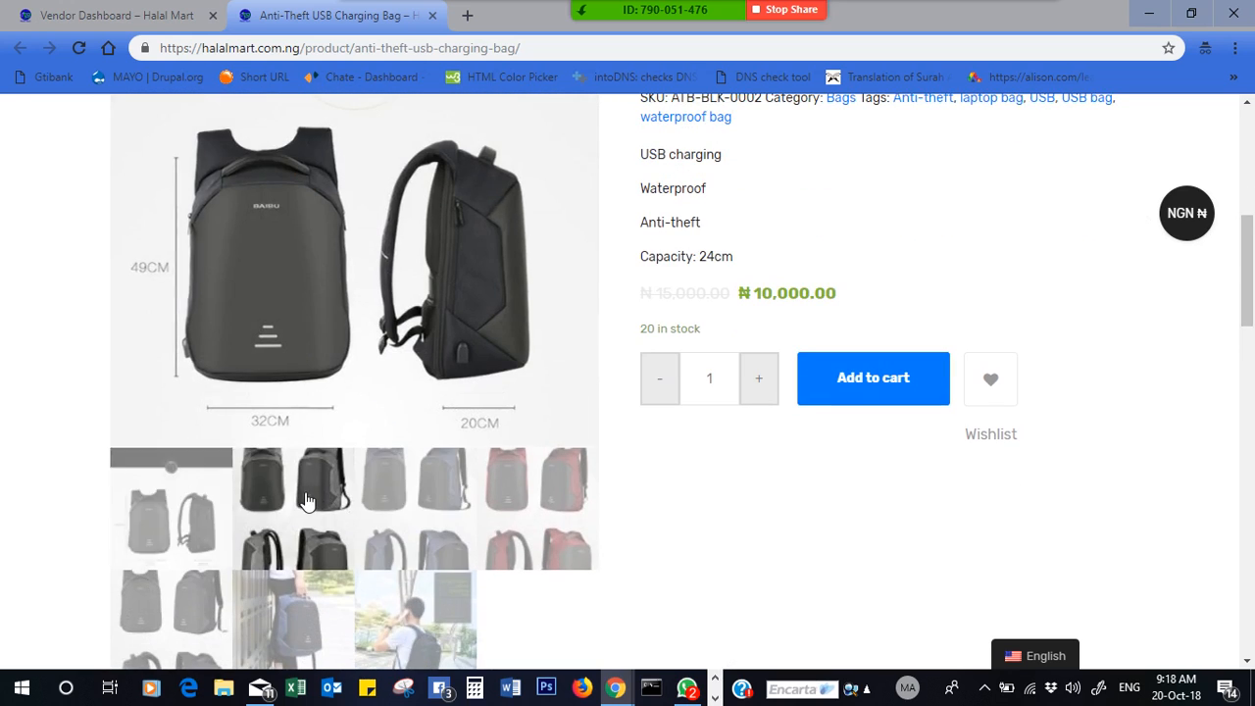
{"action": "scroll", "coordinate": [1252, 294], "scroll_direction": "down", "scroll_amount": 2}
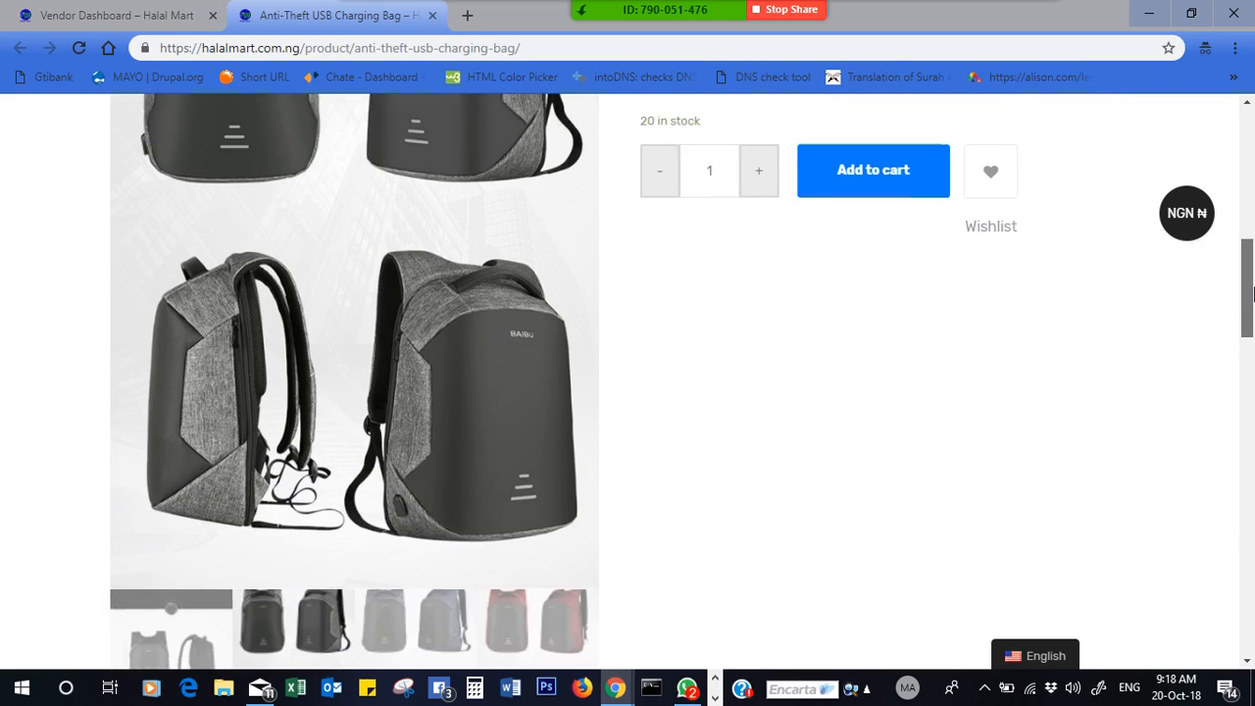
{"action": "scroll", "coordinate": [1252, 294], "scroll_direction": "down", "scroll_amount": 1}
{"action": "left_click", "coordinate": [413, 582]}
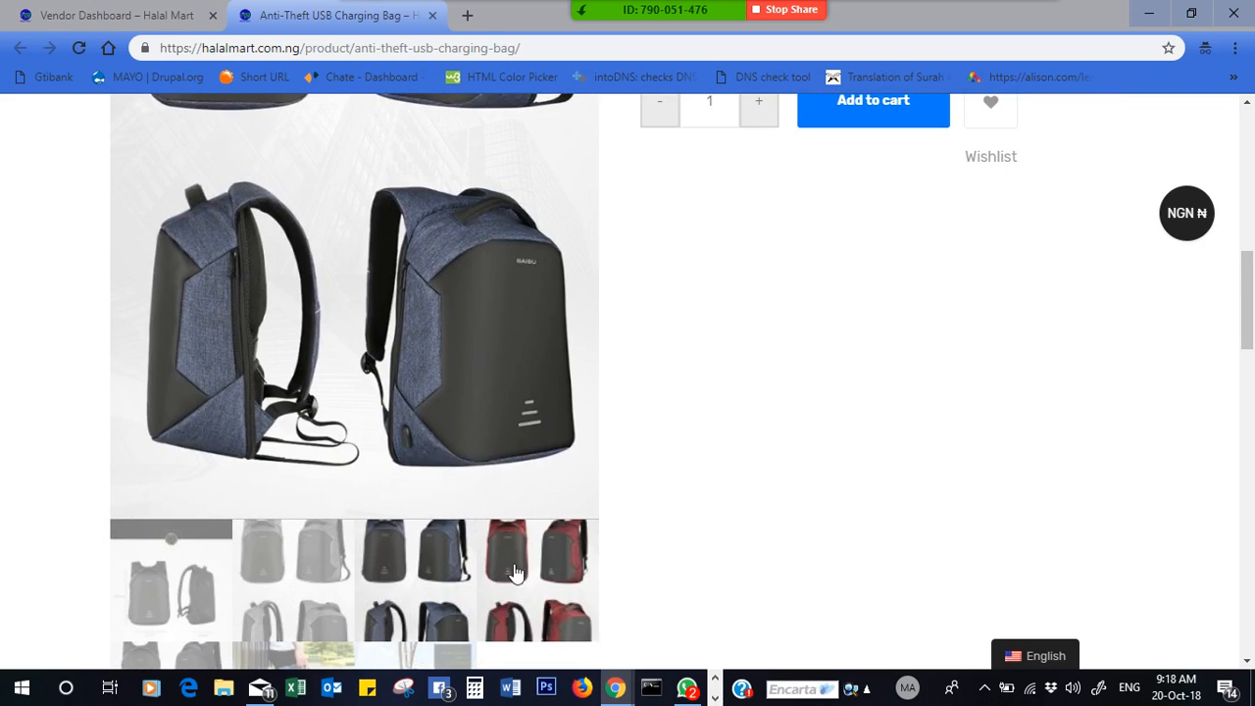
{"action": "left_click", "coordinate": [517, 573]}
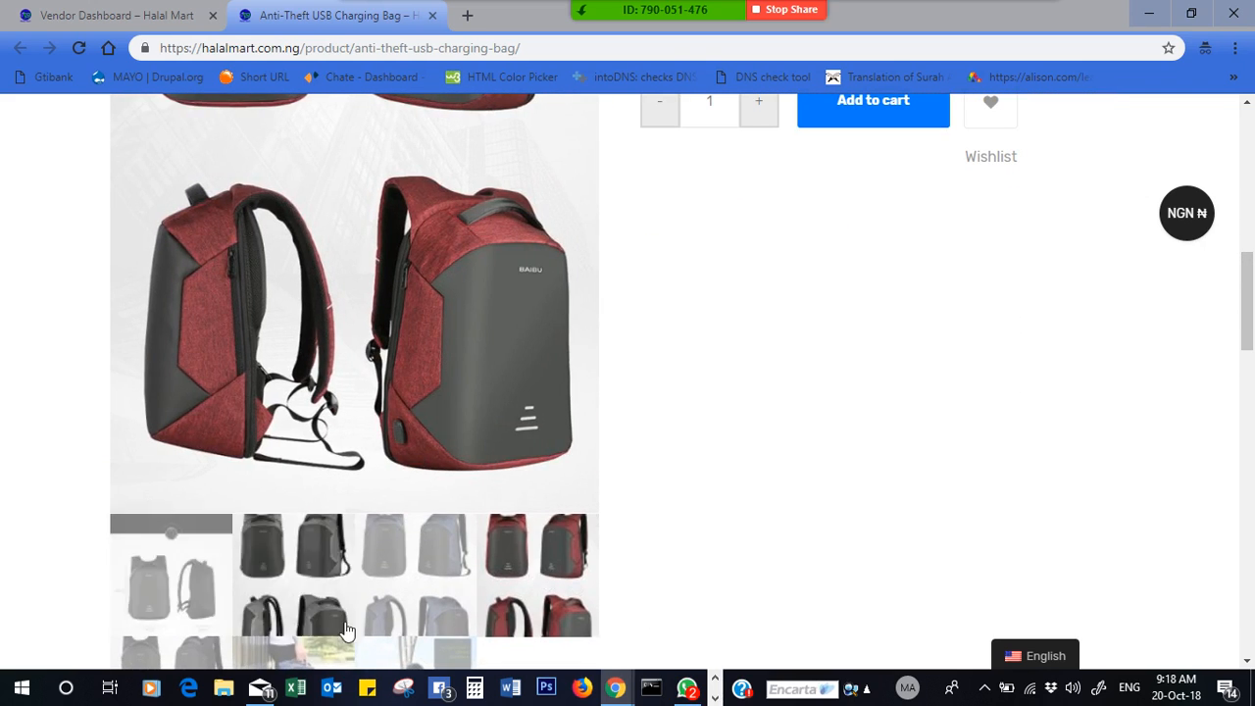
{"action": "left_click", "coordinate": [425, 633]}
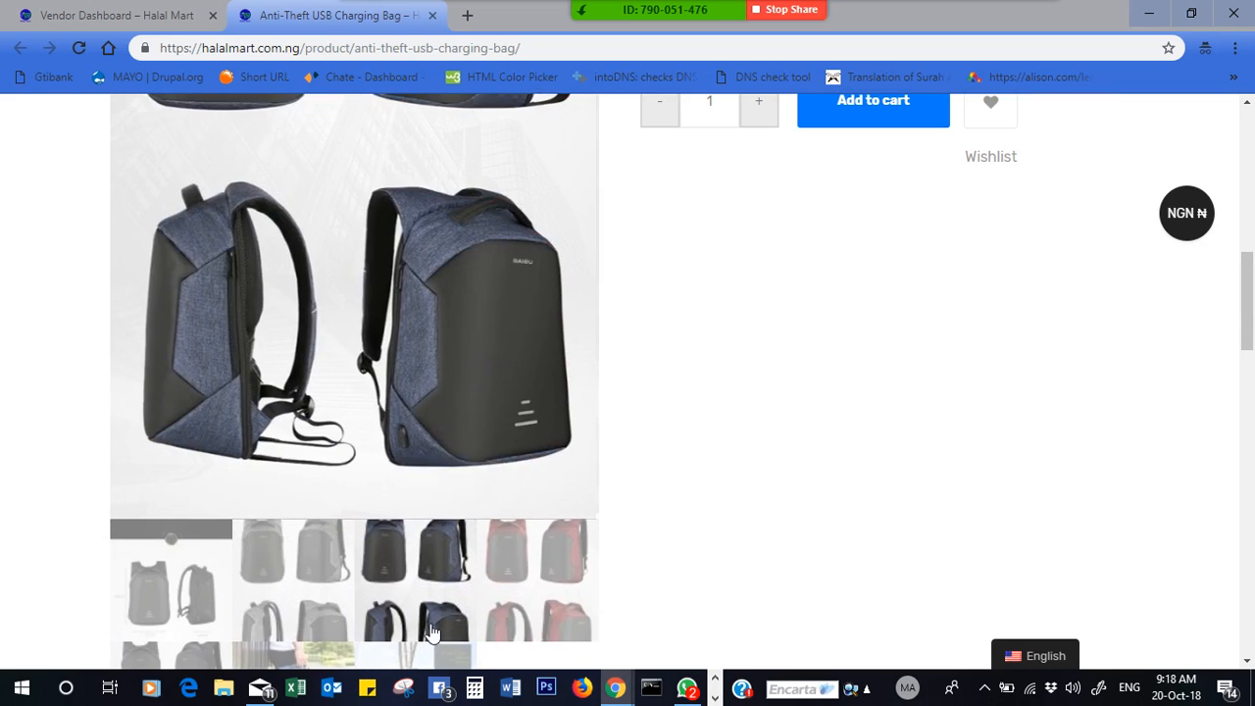
{"action": "left_click", "coordinate": [224, 634]}
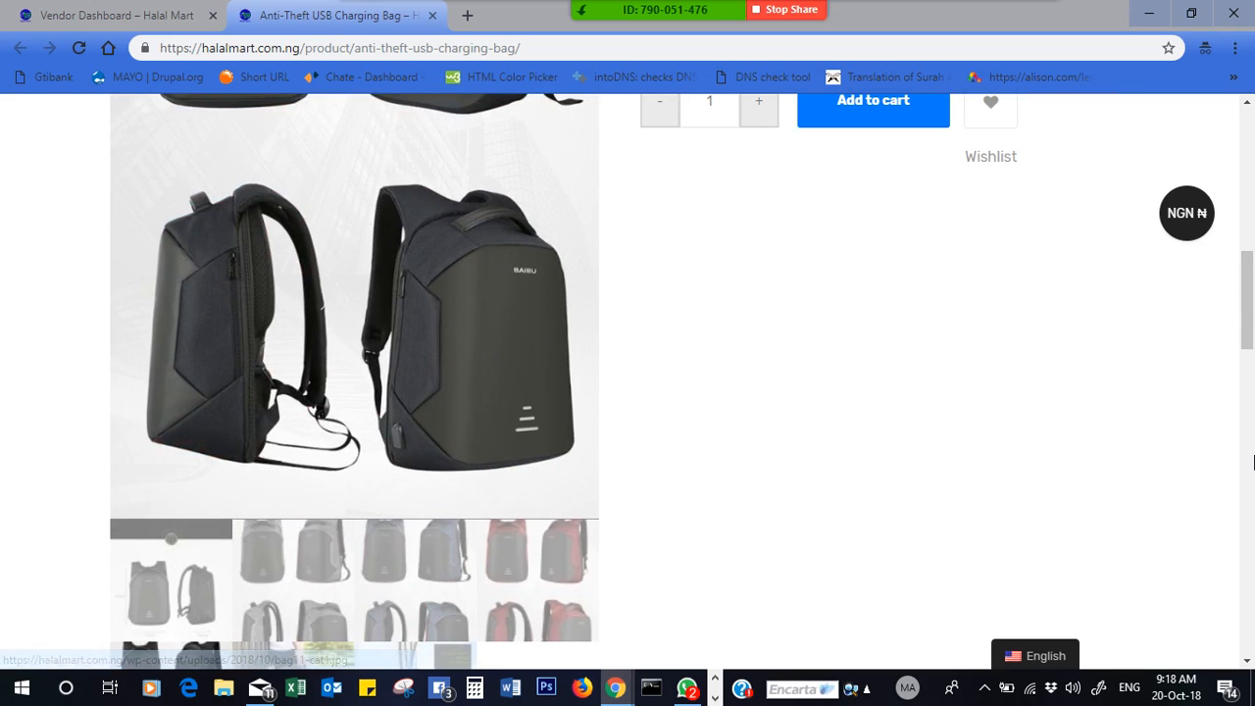
{"action": "left_click_drag", "start_coordinate": [1250, 298], "coordinate": [1251, 219]}
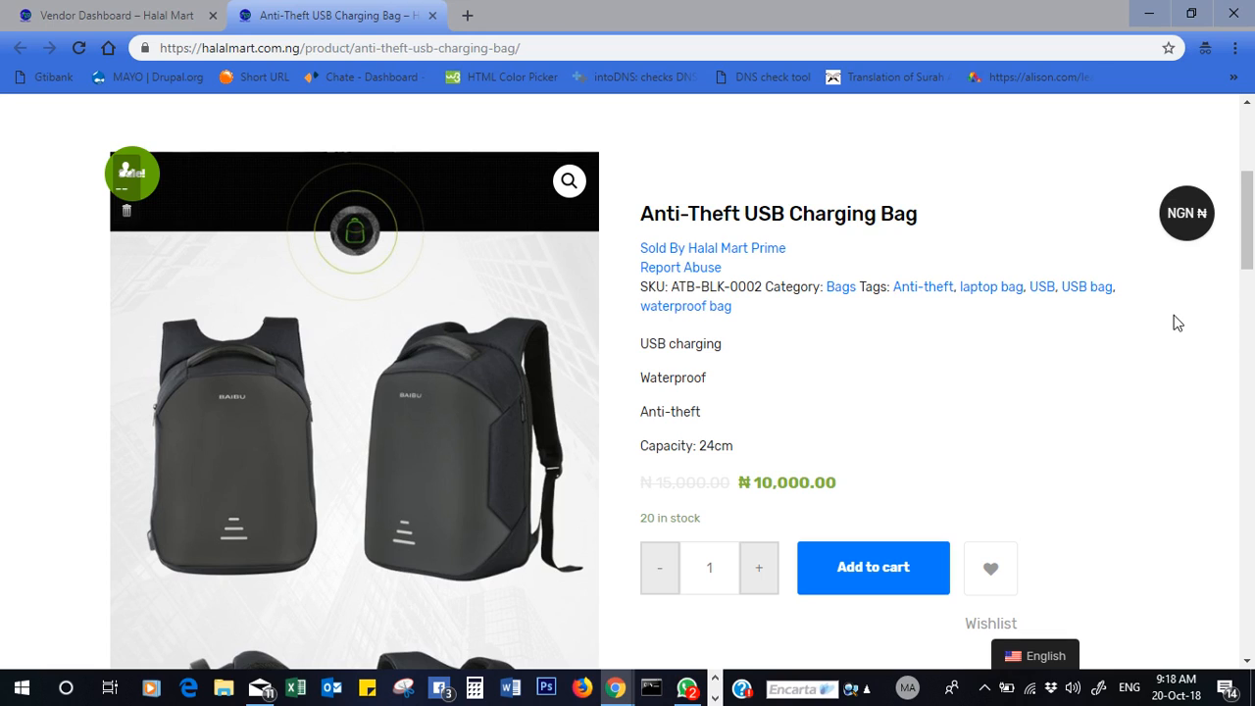
{"action": "scroll", "coordinate": [1015, 367], "scroll_direction": "down", "scroll_amount": 1}
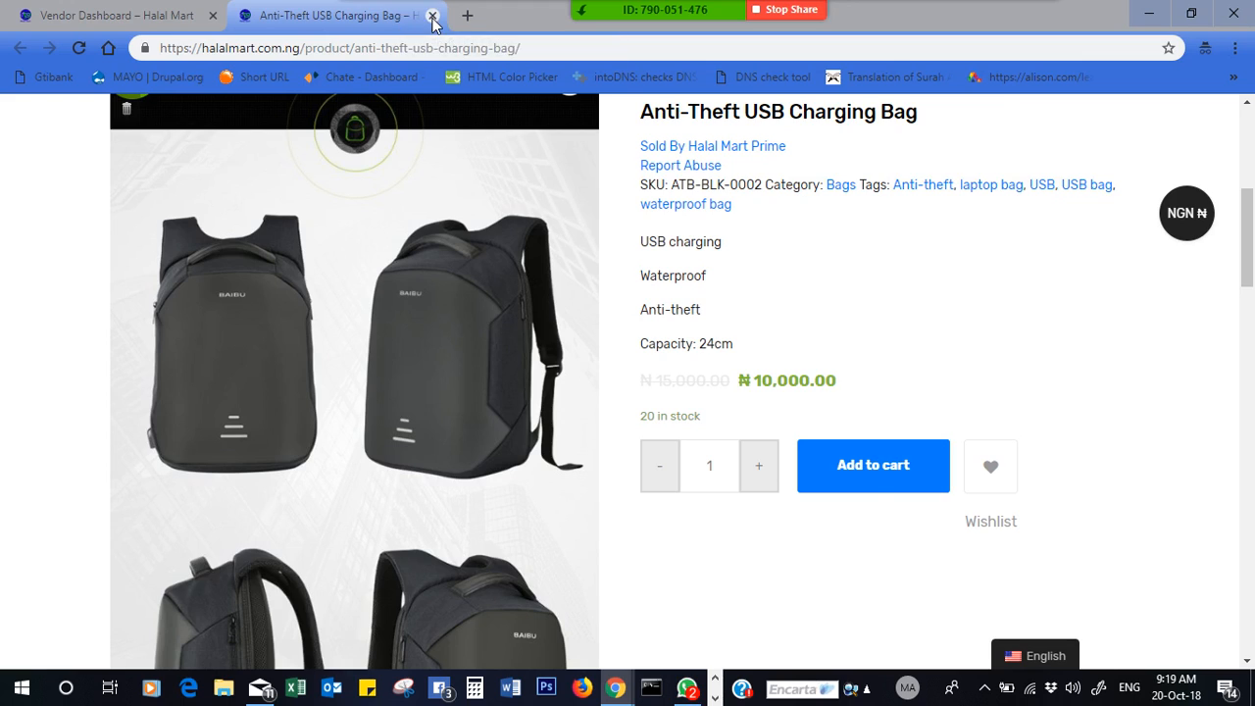
- Trash the Anti-Theft USB Charging Bag product and open a blank Add Product form
{"action": "left_click", "coordinate": [432, 15]}
{"action": "left_click", "coordinate": [330, 479]}
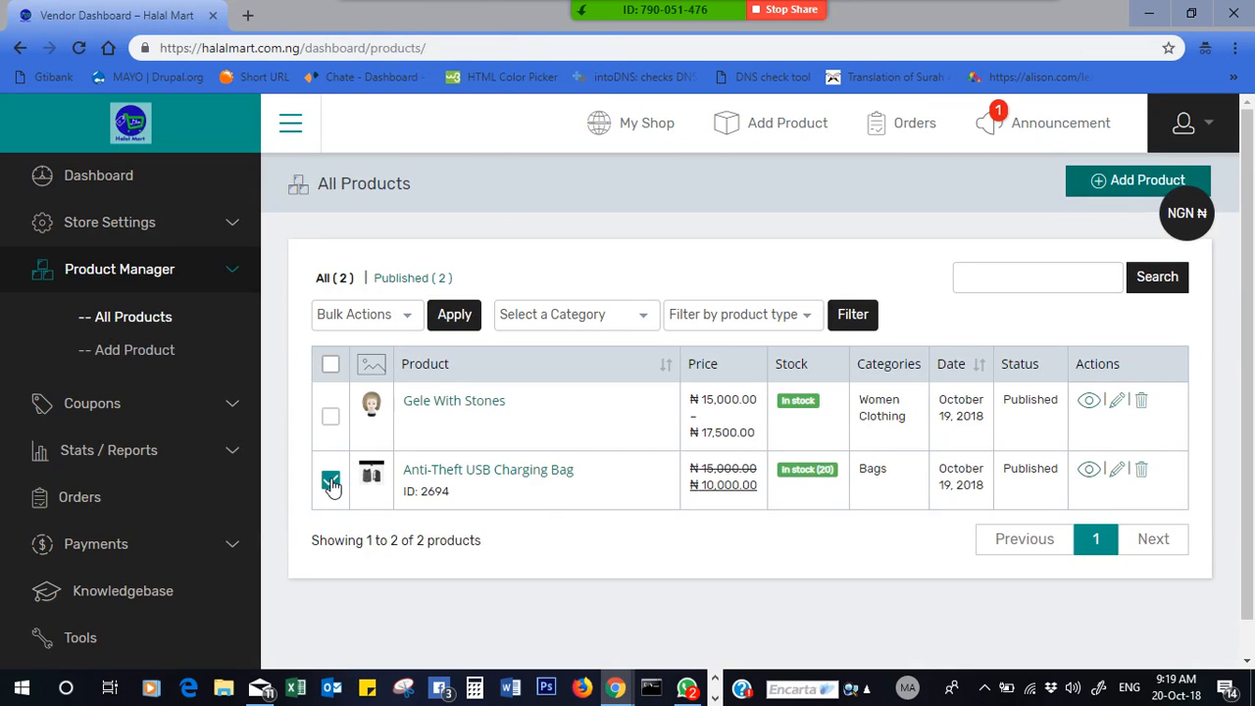
{"action": "left_click", "coordinate": [1141, 470]}
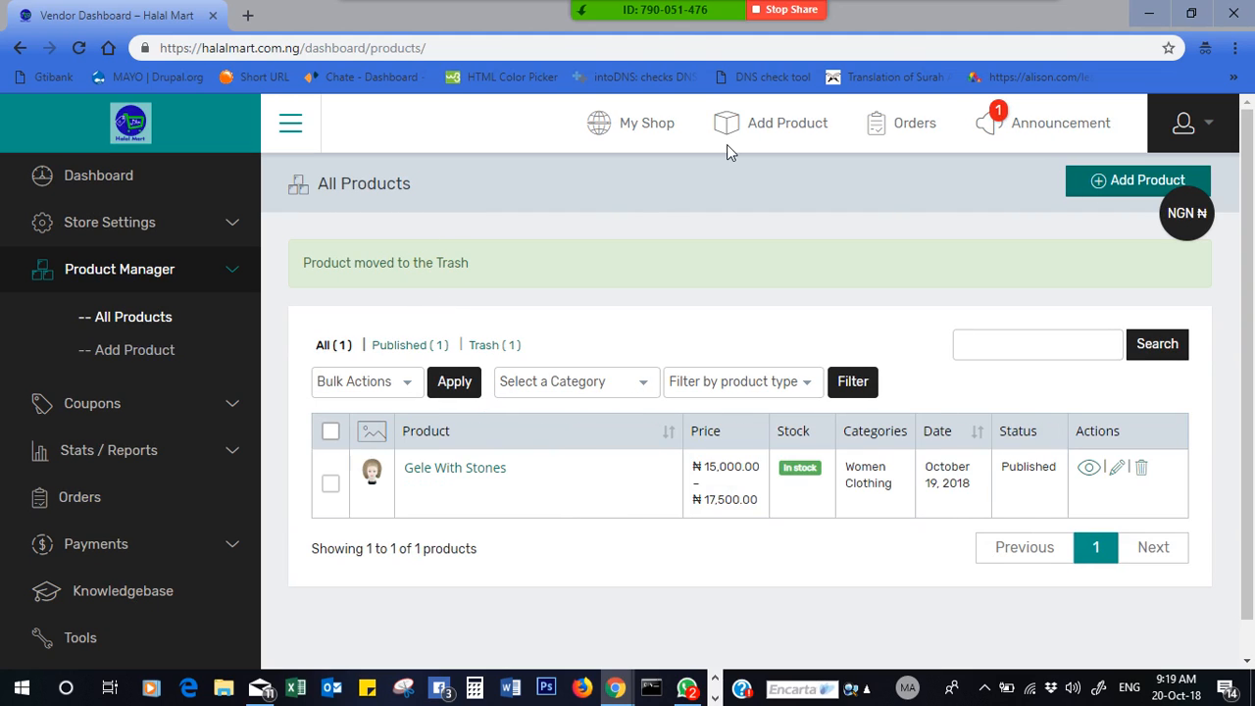
{"action": "left_click", "coordinate": [772, 127]}
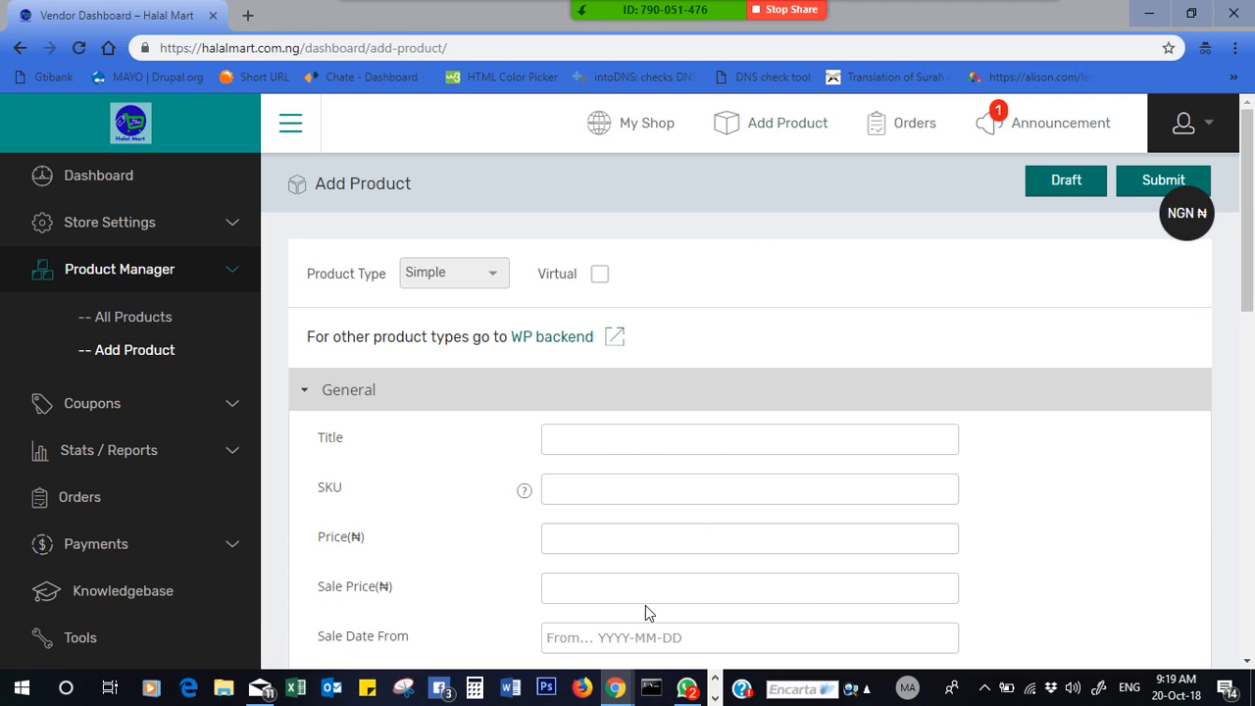
- In the WordPress backend editor, title the new product 'USB Anti-Theft Laptop Bag'
{"action": "left_click", "coordinate": [566, 341]}
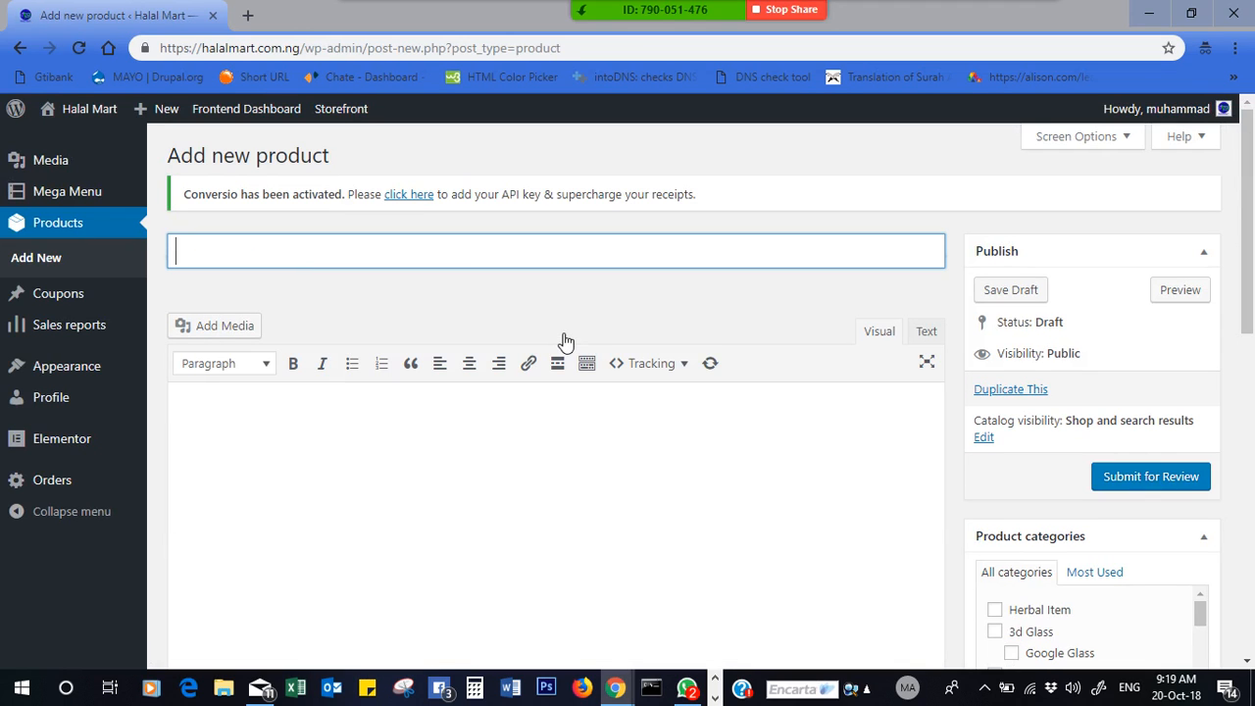
{"action": "type", "text": "Usb"}
{"action": "key", "text": "BackSpace"}
{"action": "key", "text": "BackSpace"}
{"action": "type", "text": "B"}
{"action": "key", "text": "BackSpace"}
{"action": "type", "text": "SB"}
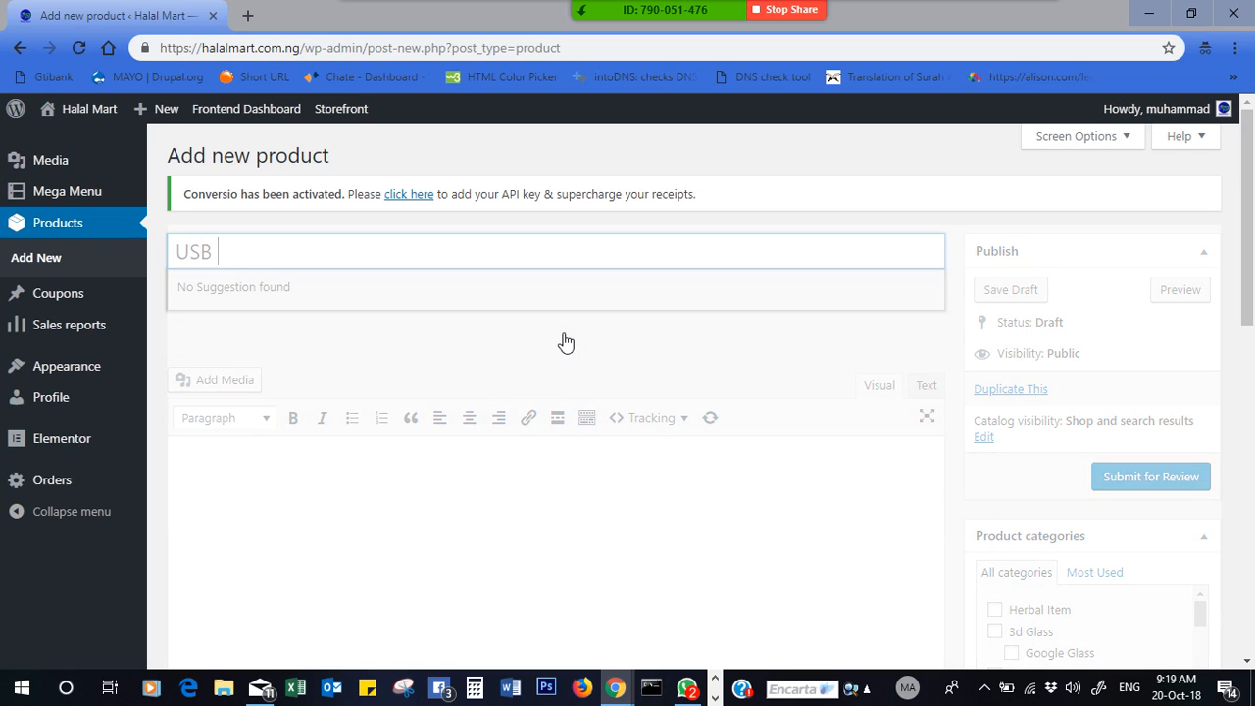
{"action": "type", "text": " anti"}
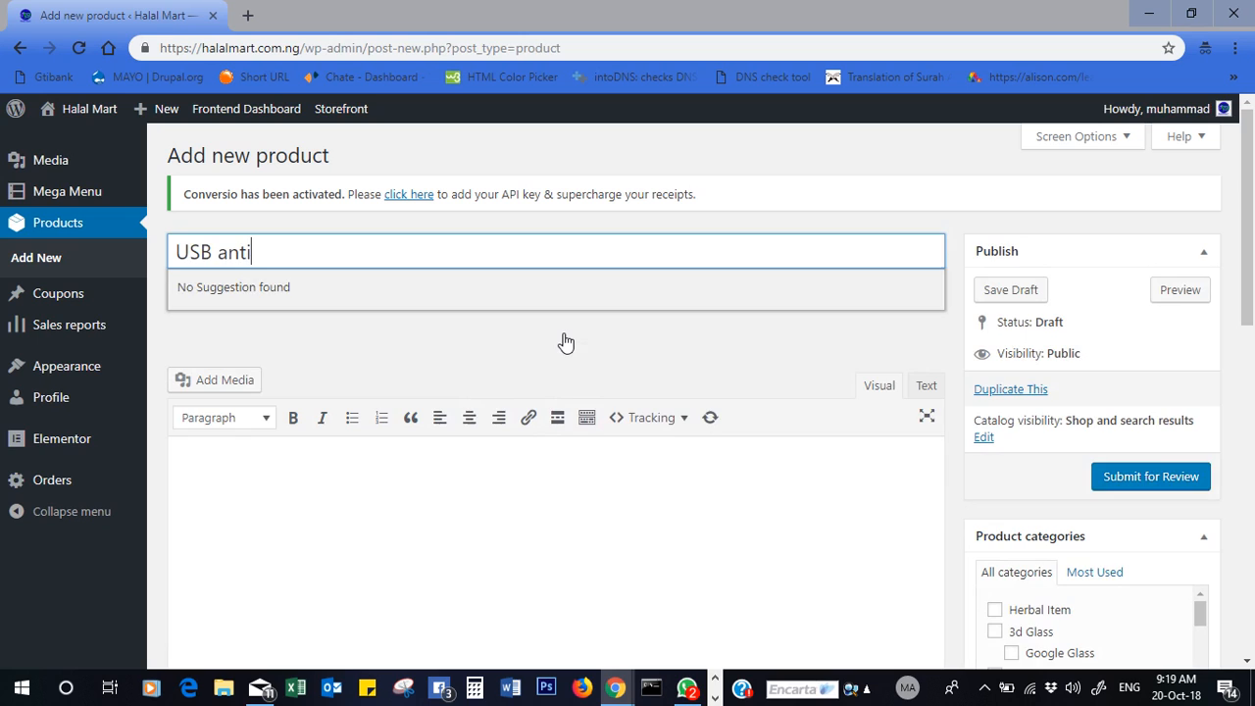
{"action": "type", "text": "-"}
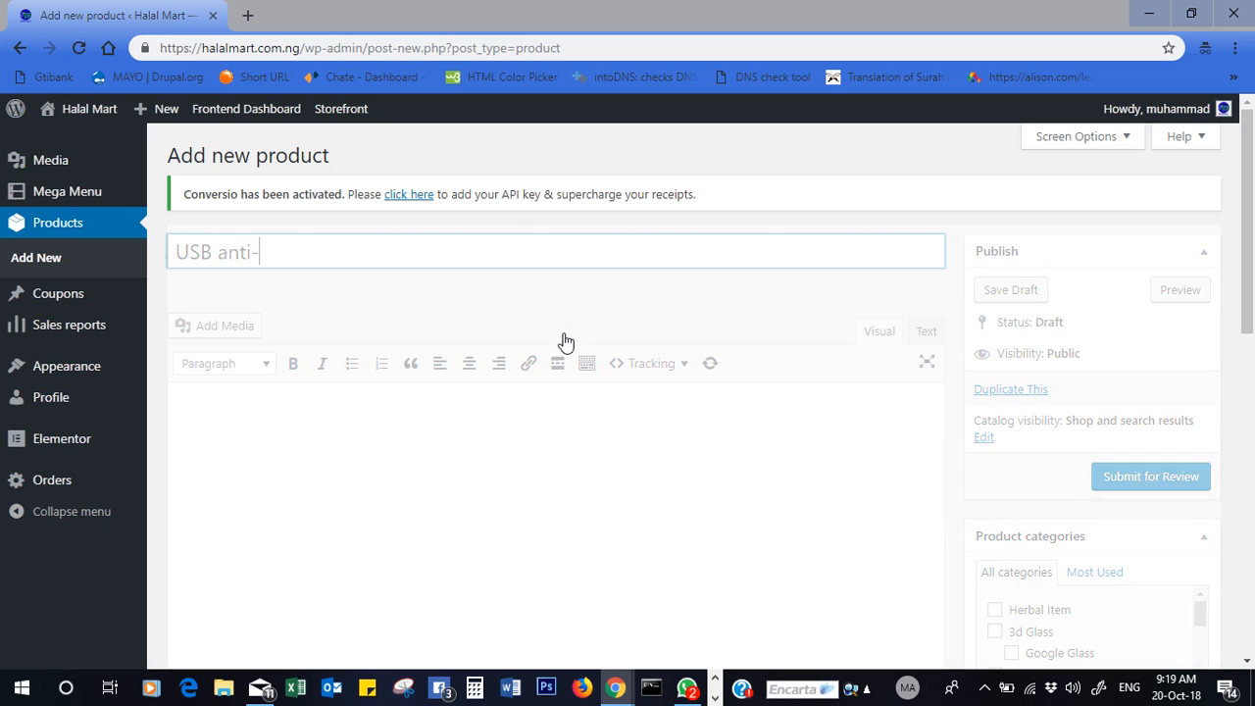
{"action": "type", "text": "Theft"}
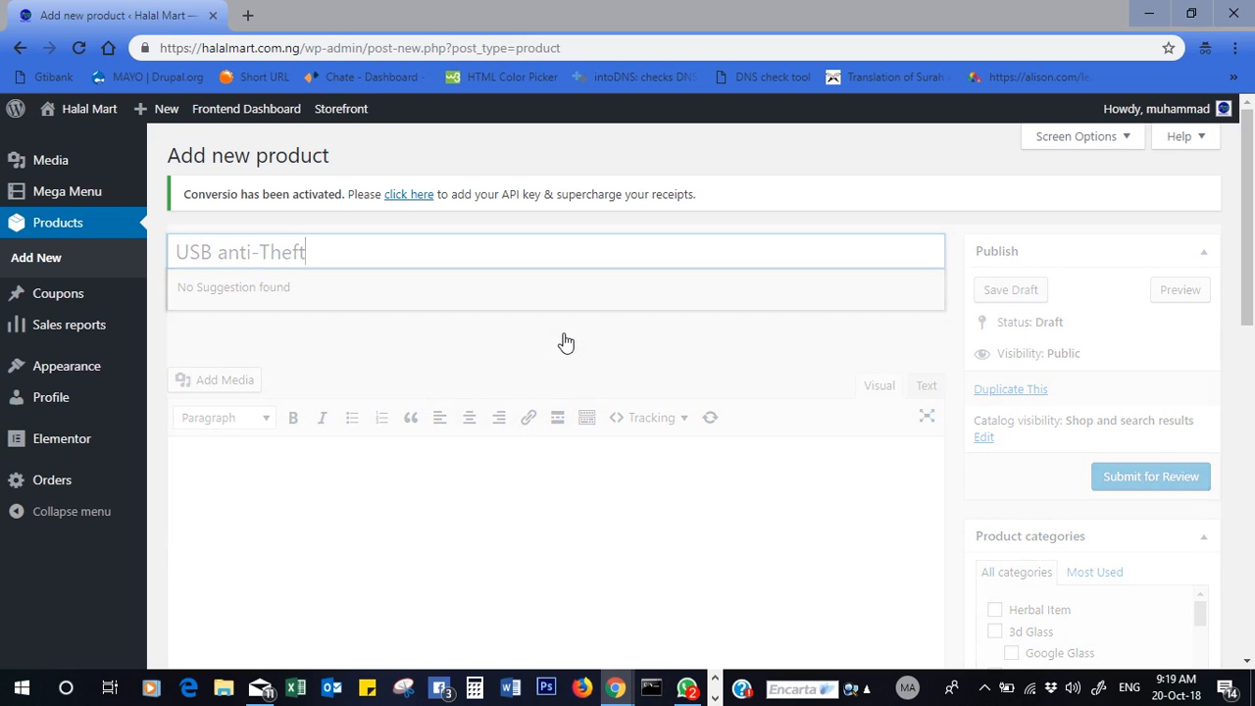
{"action": "type", "text": " LapBag"}
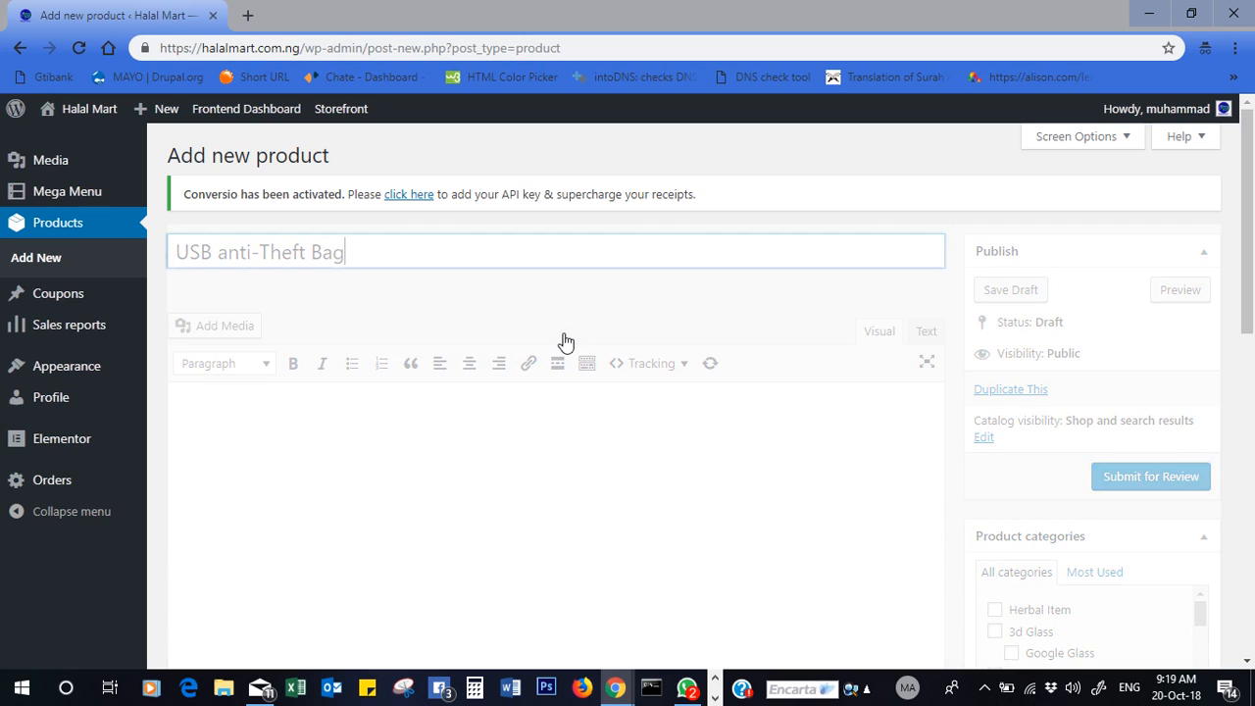
{"action": "key", "text": "Left"}
{"action": "key", "text": "Left"}
{"action": "key", "text": "Left"}
{"action": "type", "text": "Laptop"}
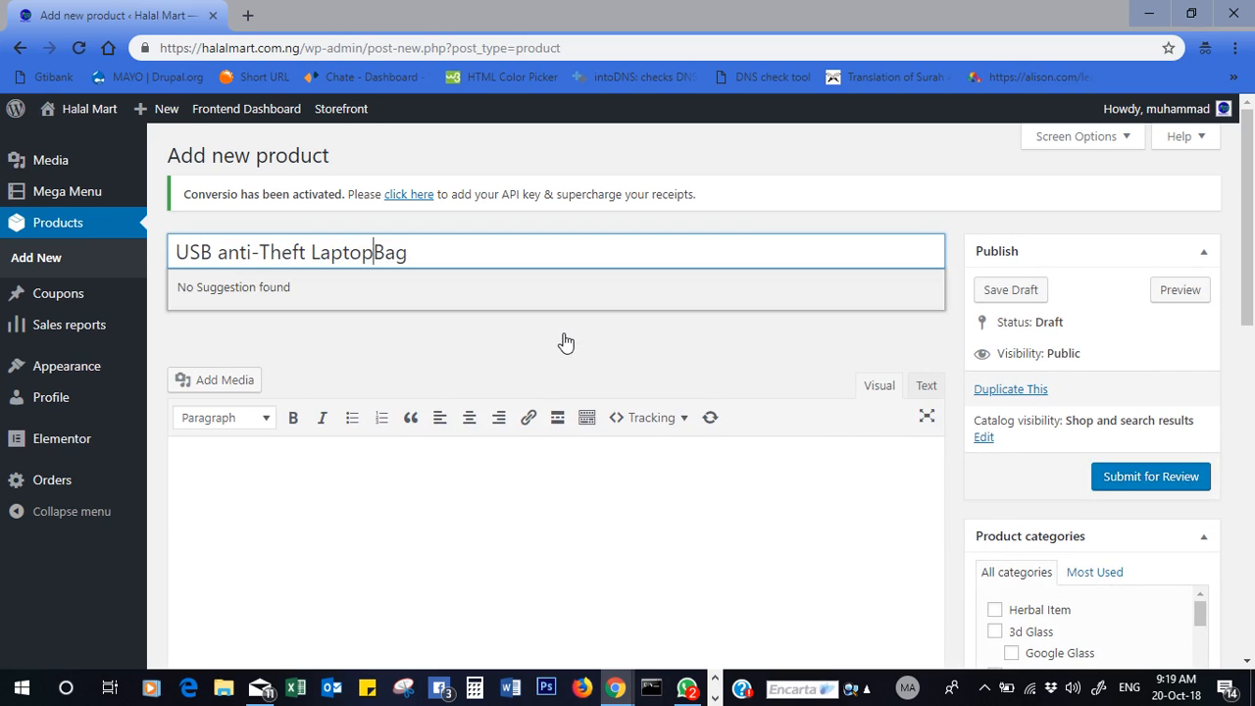
{"action": "left_click", "coordinate": [227, 253]}
{"action": "key", "text": "BackSpace"}
{"action": "type", "text": "A"}
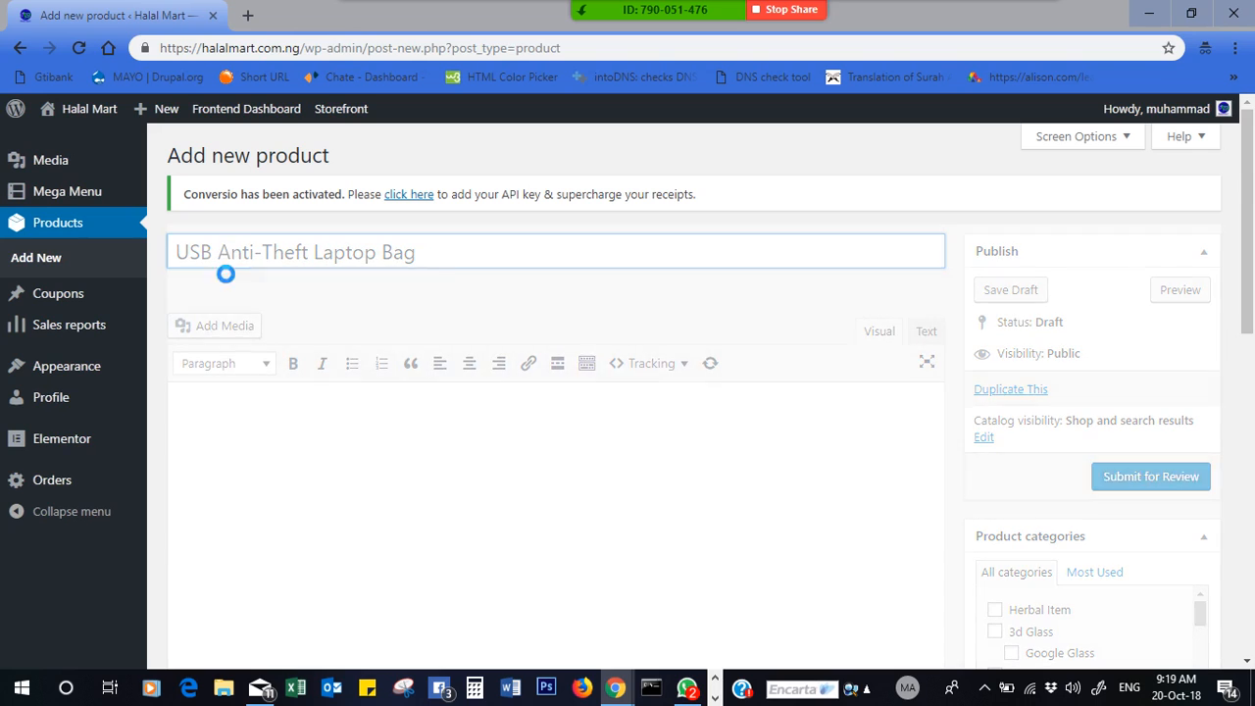
{"action": "left_click_drag", "start_coordinate": [1250, 331], "coordinate": [1252, 362]}
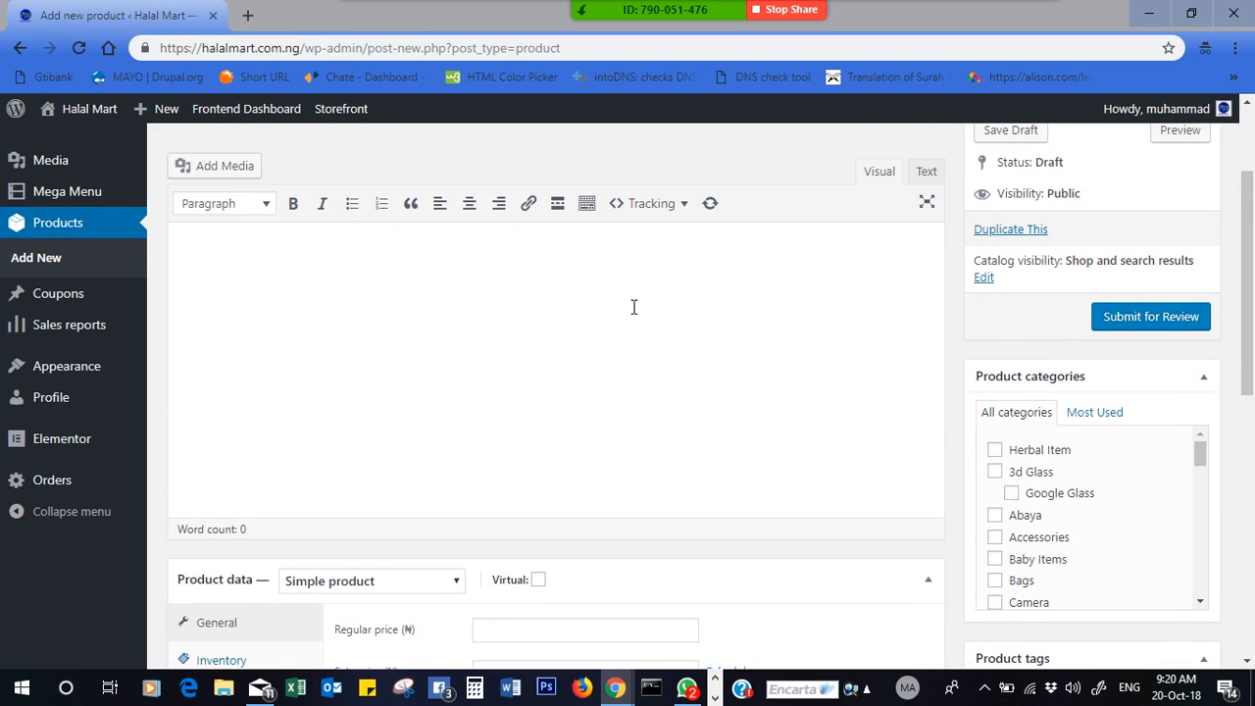
{"action": "left_click", "coordinate": [442, 303]}
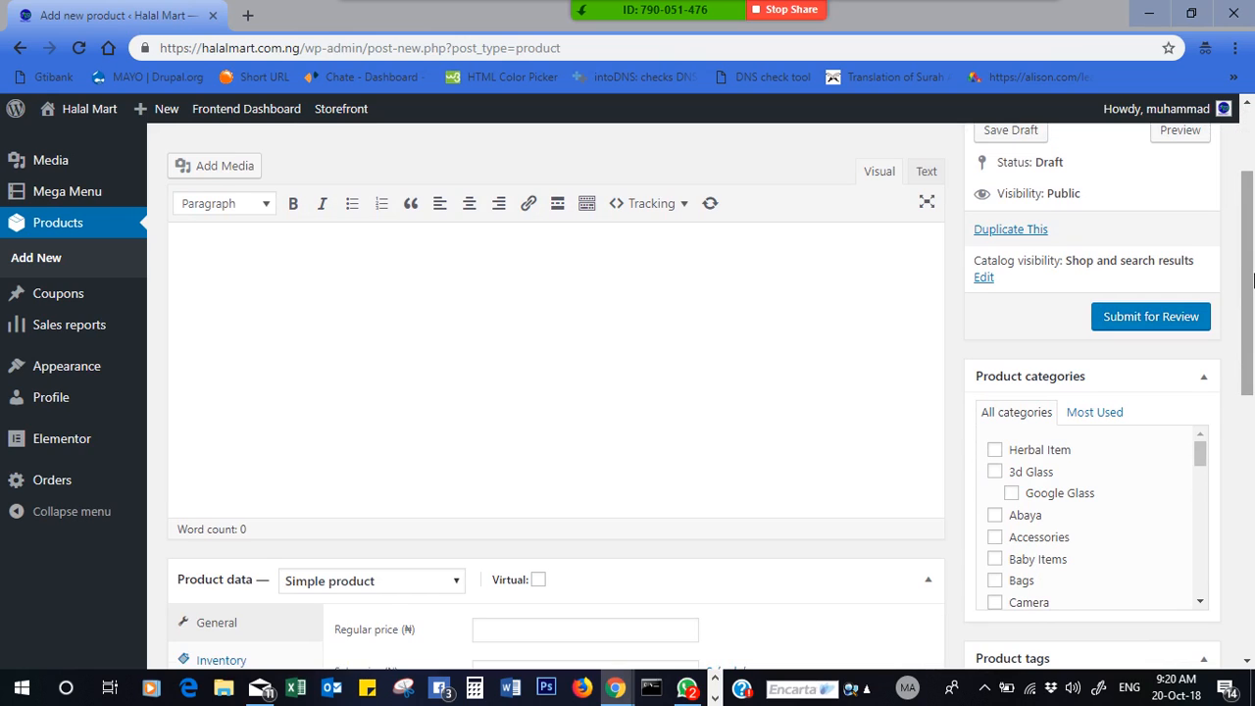
{"action": "left_click_drag", "start_coordinate": [1247, 307], "coordinate": [1250, 309]}
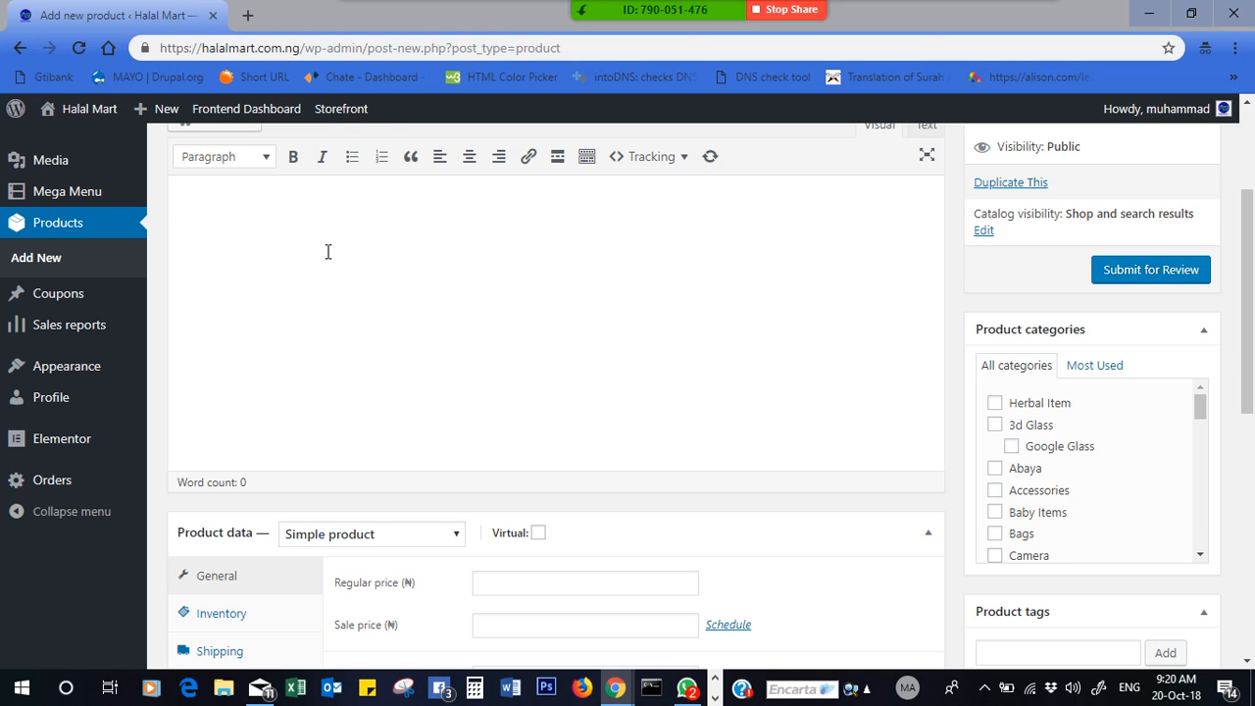
{"action": "left_click_drag", "start_coordinate": [1248, 294], "coordinate": [1251, 583]}
{"action": "left_click", "coordinate": [530, 444]}
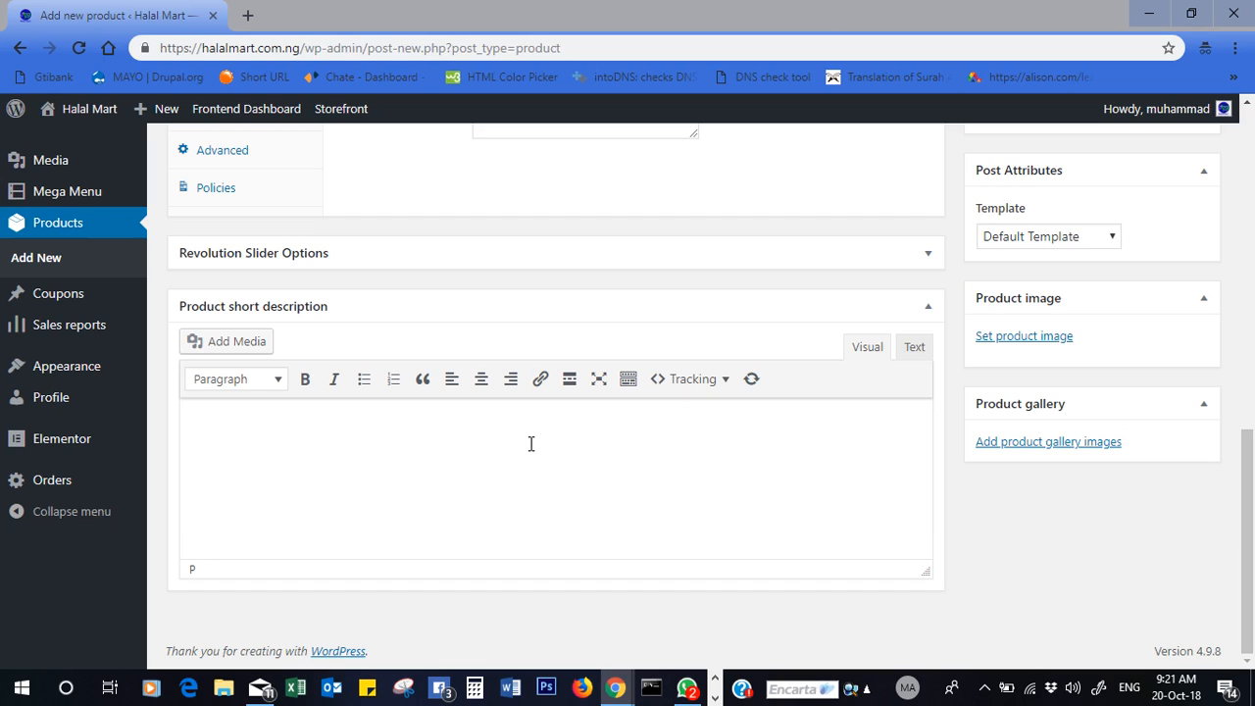
{"action": "left_click_drag", "start_coordinate": [1249, 591], "coordinate": [1251, 395]}
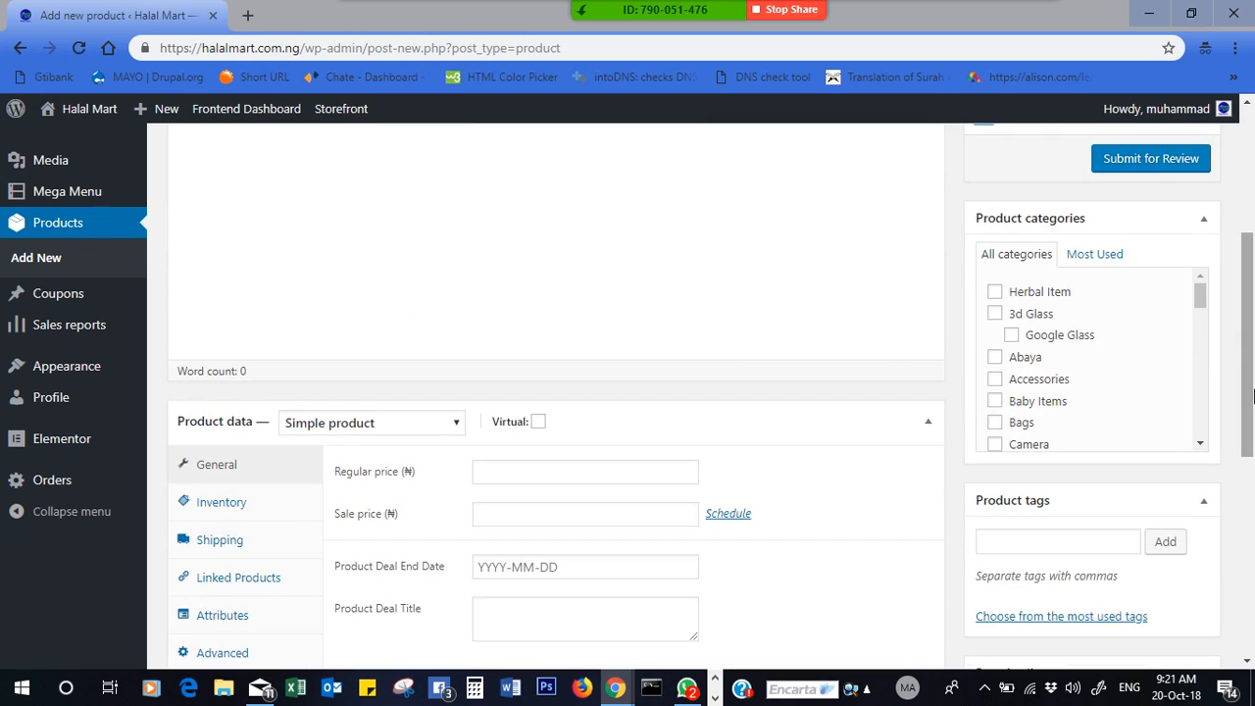
{"action": "left_click_drag", "start_coordinate": [1252, 336], "coordinate": [1254, 566]}
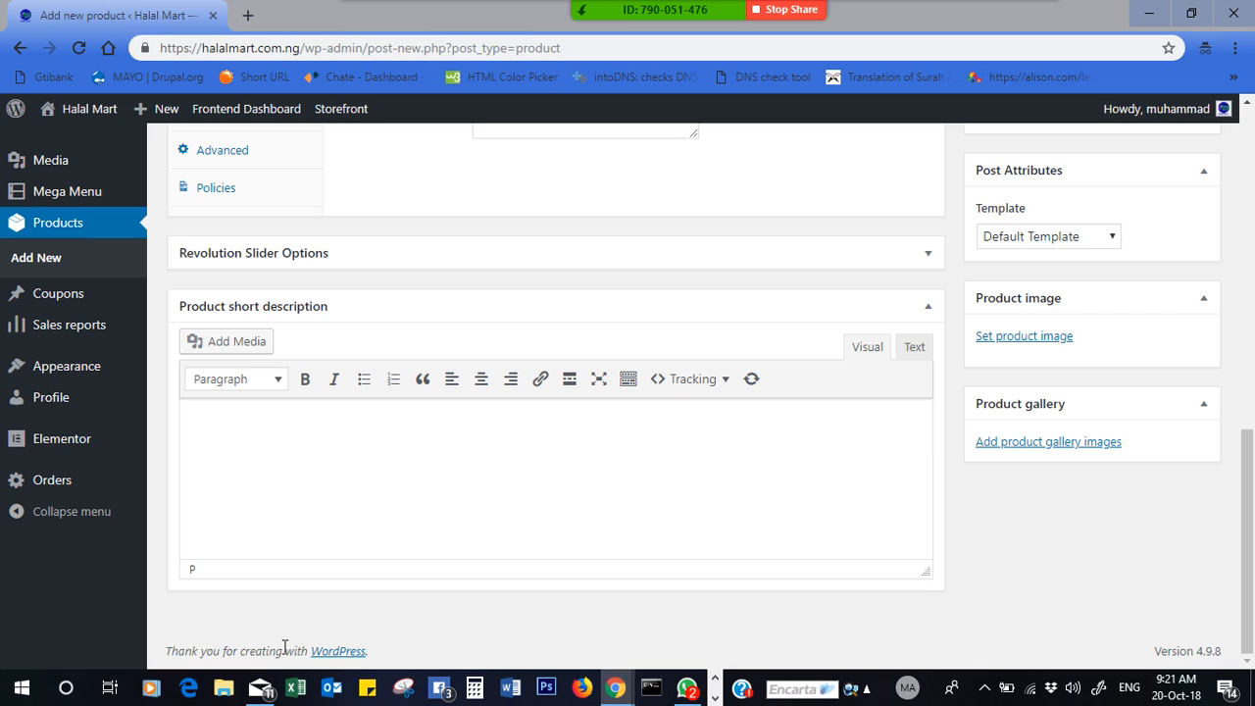
{"action": "left_click", "coordinate": [224, 688]}
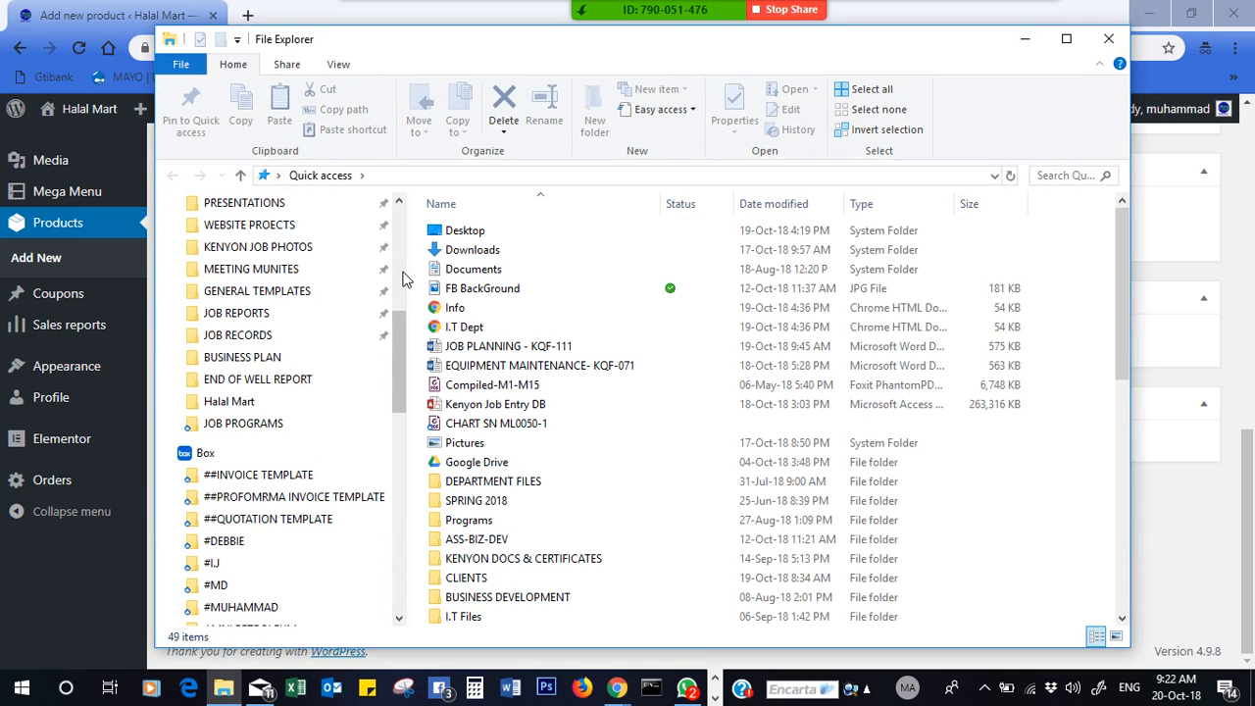
- Browse ASS-BIZ-DEV into PERSONNEL BOOKING AND CERTIFICATES and MEDICALS AND CERTS, then back up
{"action": "left_click_drag", "start_coordinate": [402, 280], "coordinate": [399, 343]}
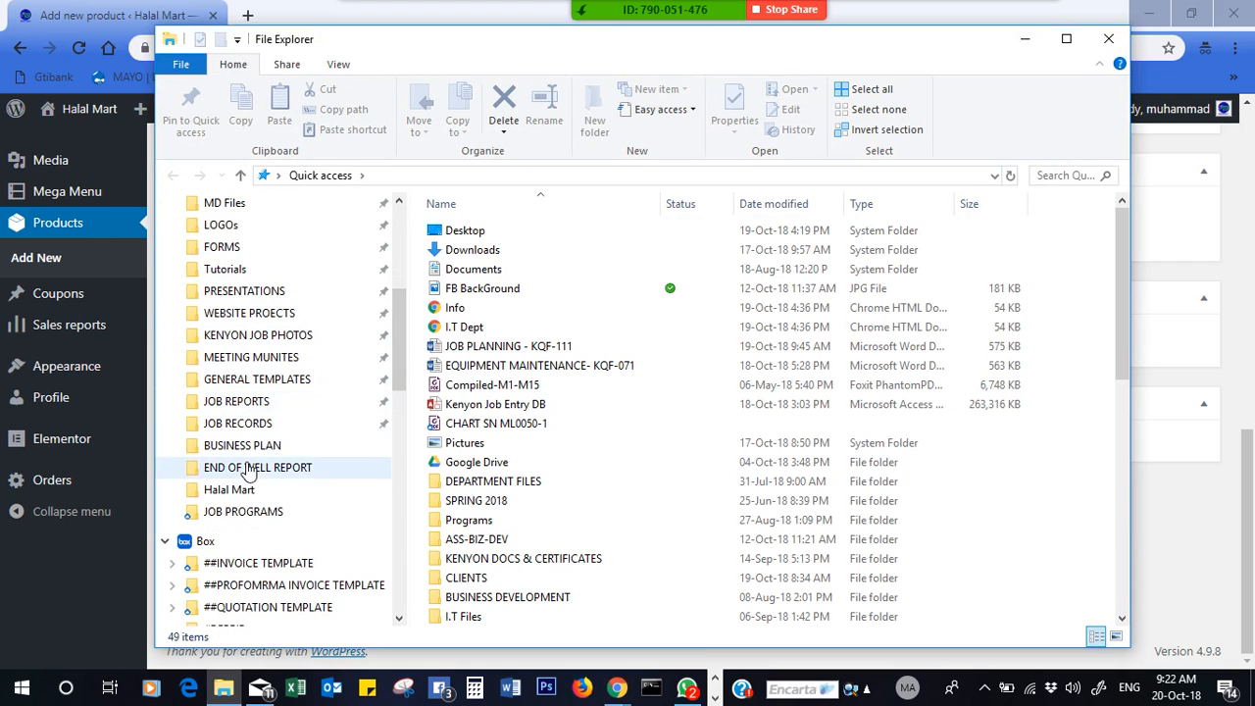
{"action": "left_click_drag", "start_coordinate": [393, 348], "coordinate": [397, 285]}
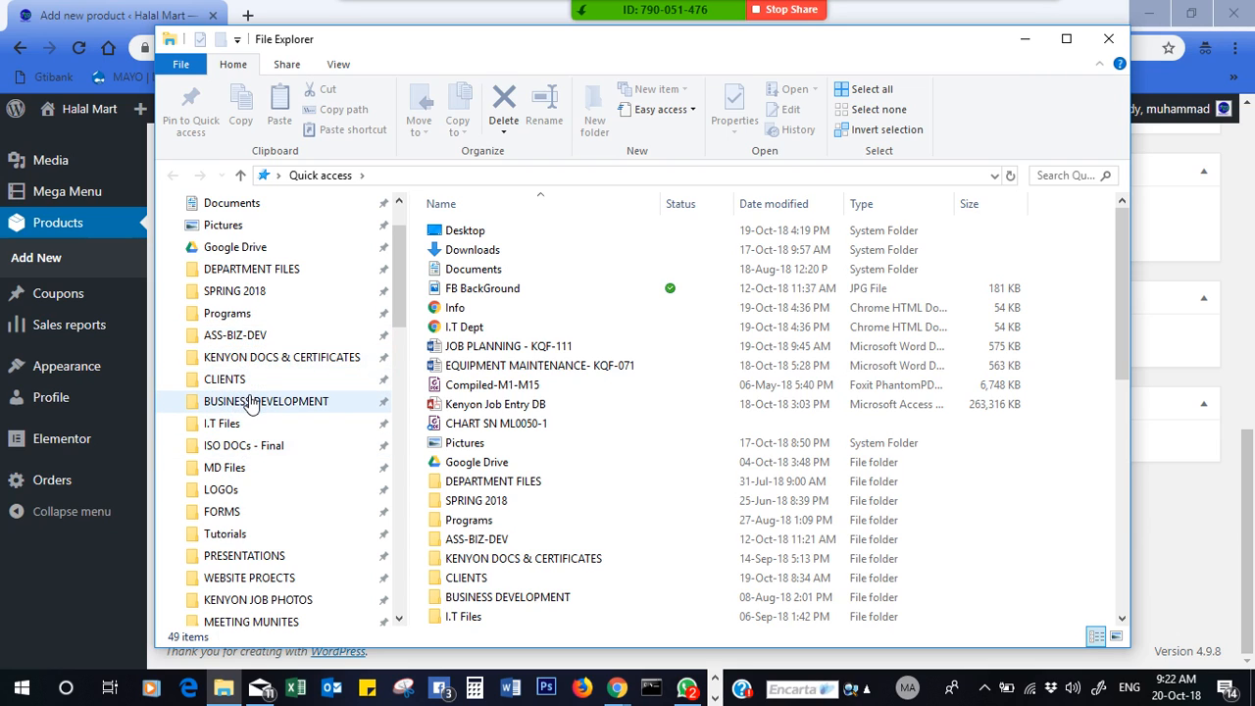
{"action": "left_click", "coordinate": [243, 339]}
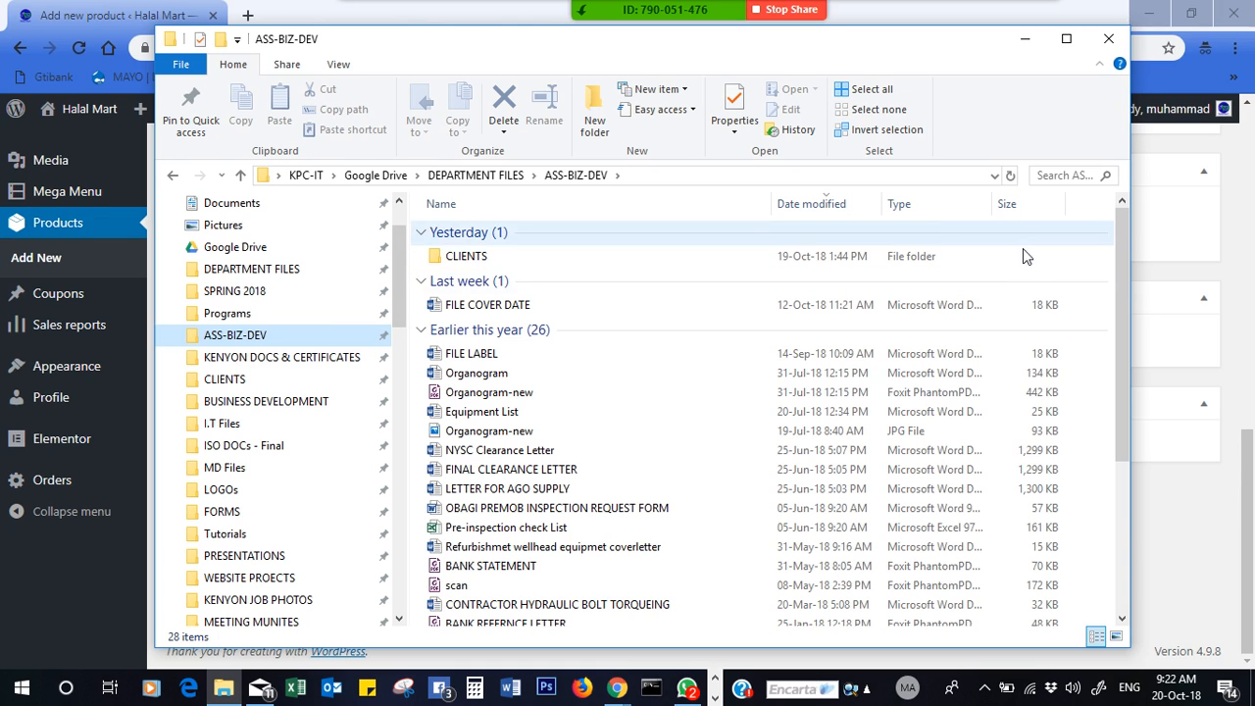
{"action": "left_click_drag", "start_coordinate": [1122, 270], "coordinate": [1096, 400]}
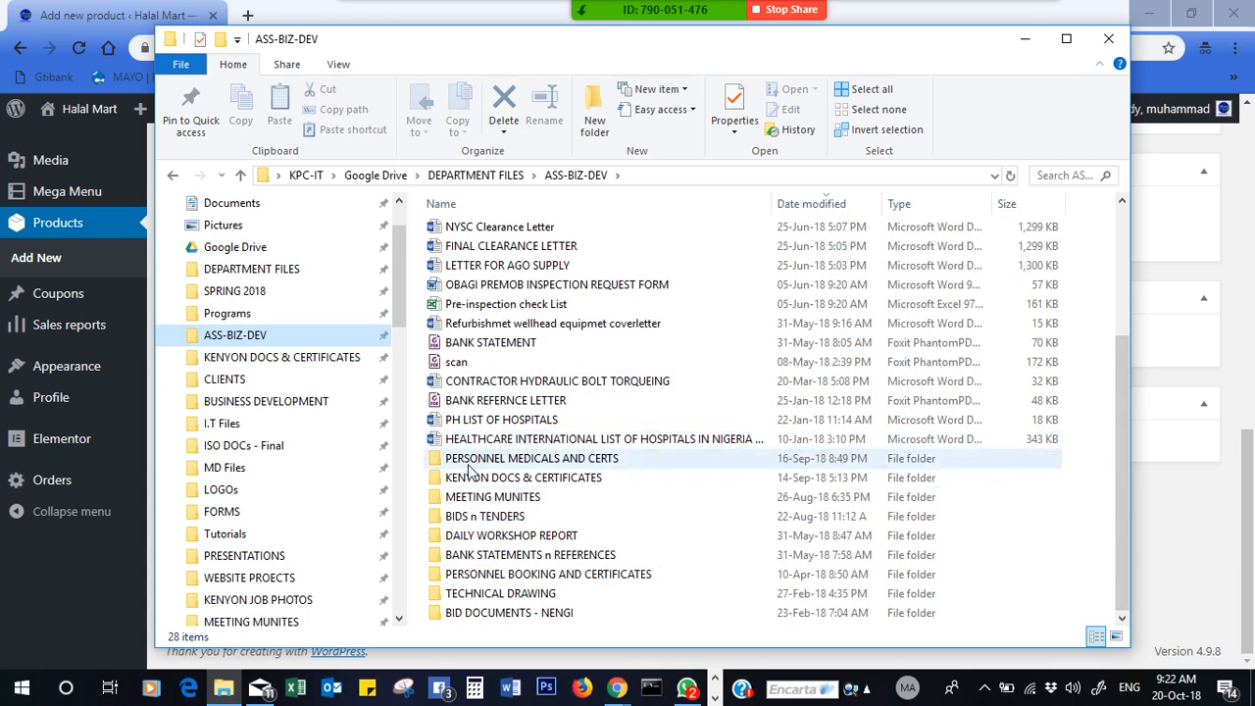
{"action": "double_click", "coordinate": [487, 575]}
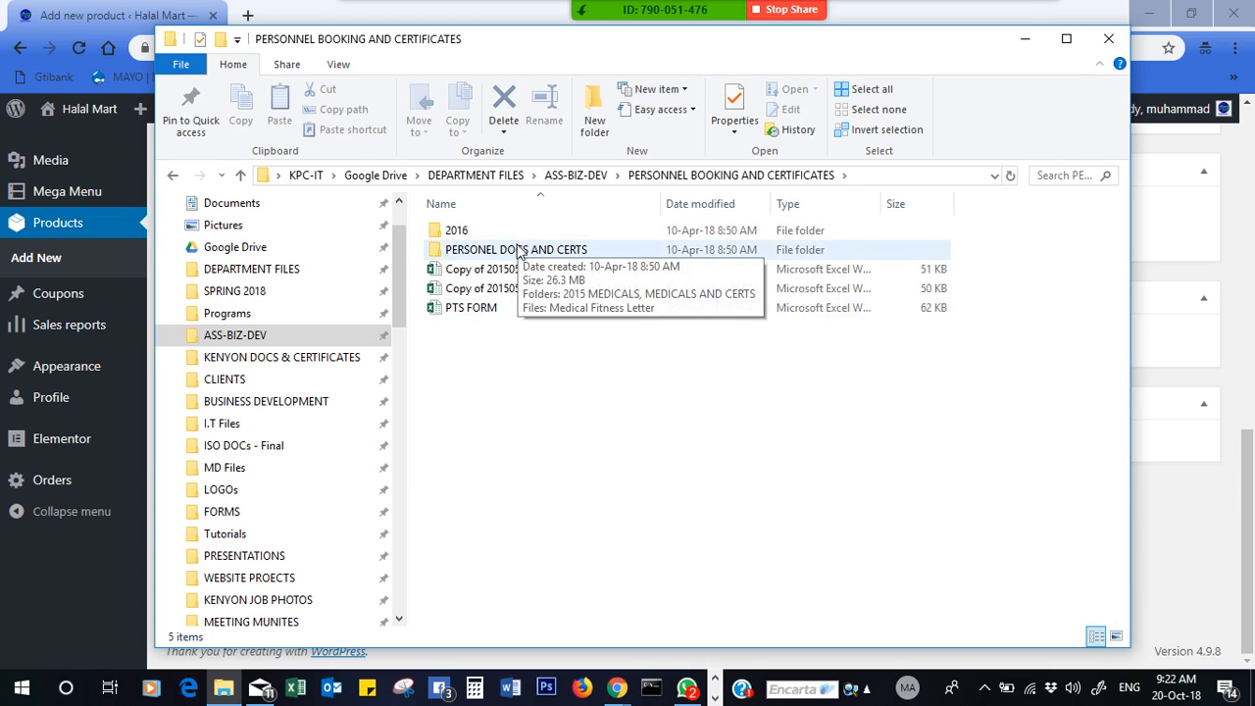
{"action": "double_click", "coordinate": [517, 251]}
{"action": "left_click", "coordinate": [491, 253]}
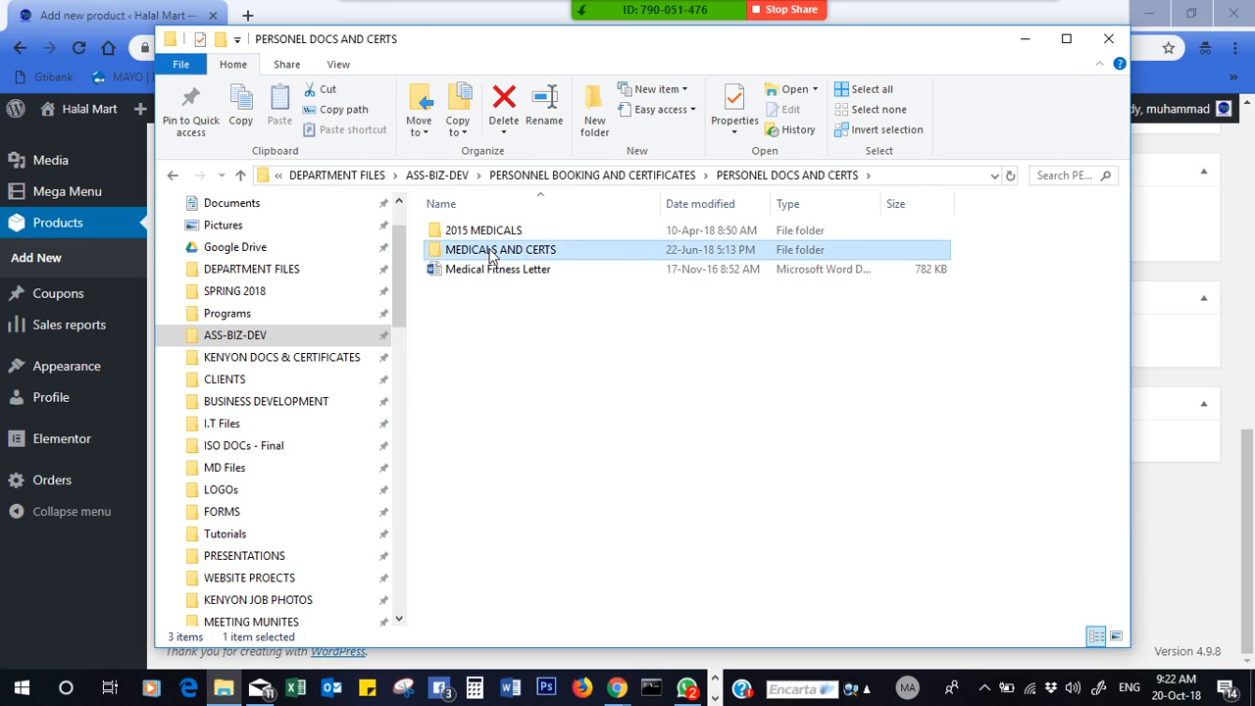
{"action": "double_click", "coordinate": [491, 253]}
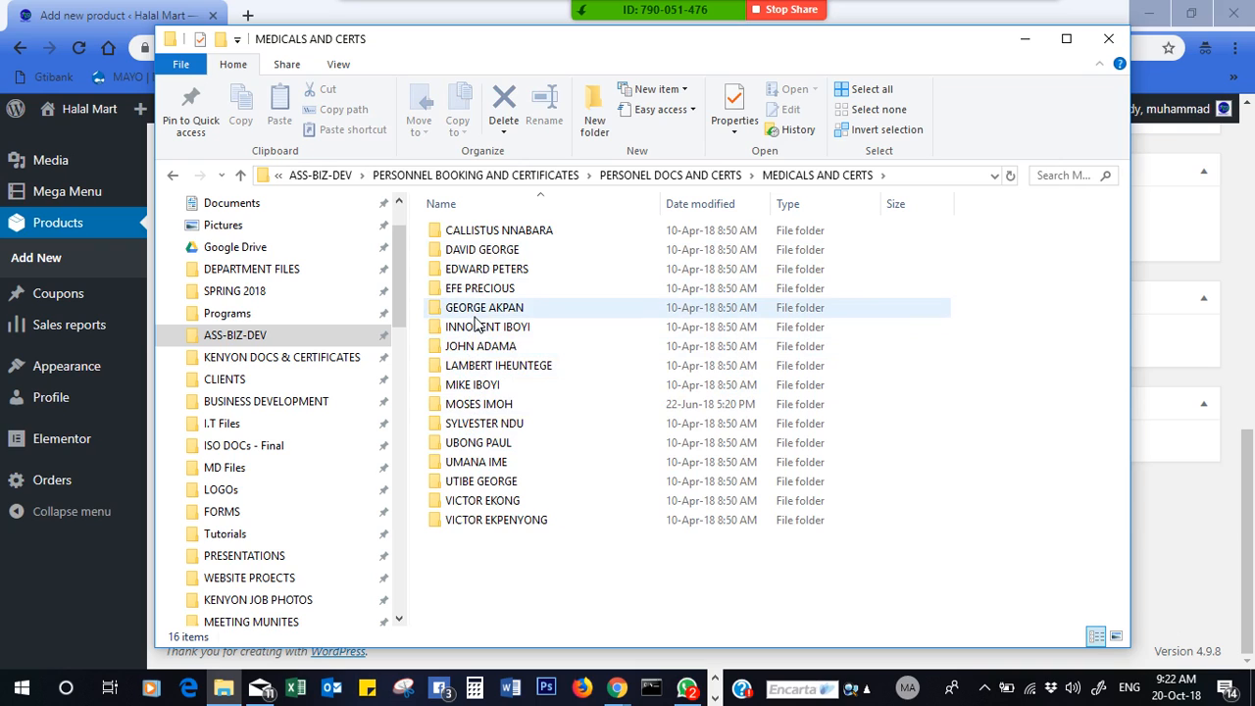
{"action": "left_click", "coordinate": [240, 175]}
{"action": "left_click", "coordinate": [240, 176]}
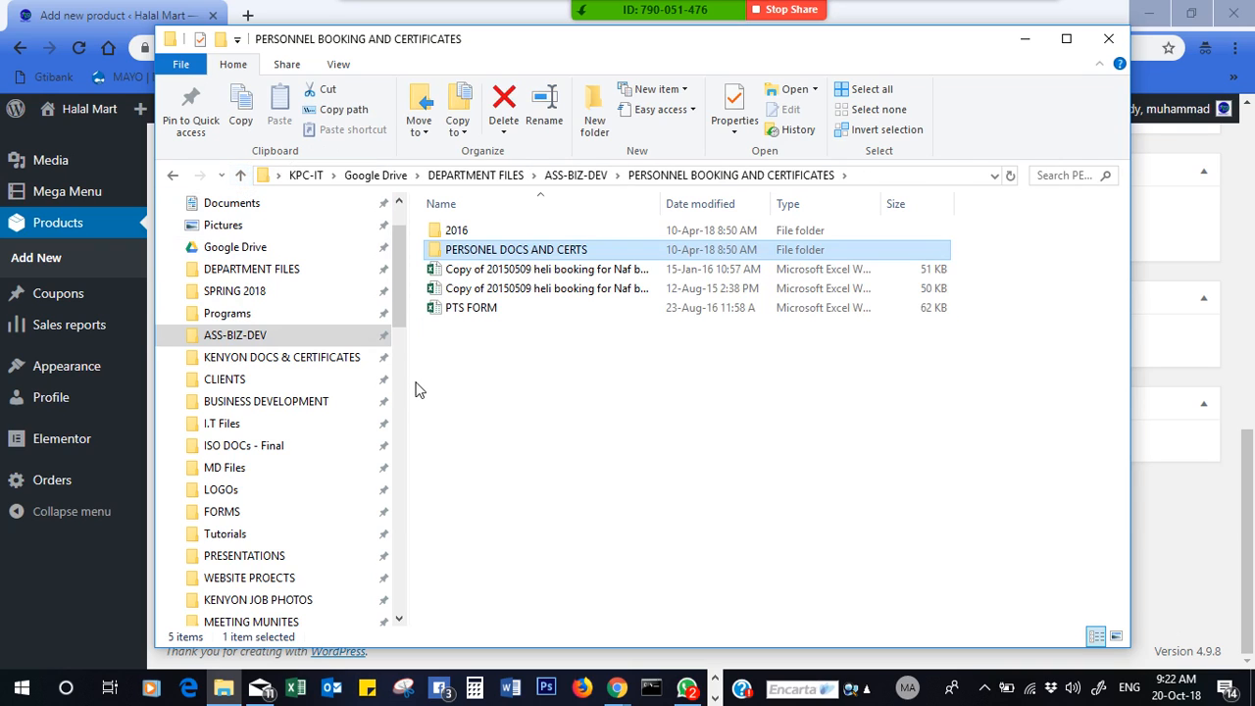
- Open a staff member's folder in Box's PERSONNEL MEDICALS AND CERTS and launch the medicals PDF
{"action": "left_click_drag", "start_coordinate": [402, 308], "coordinate": [402, 468]}
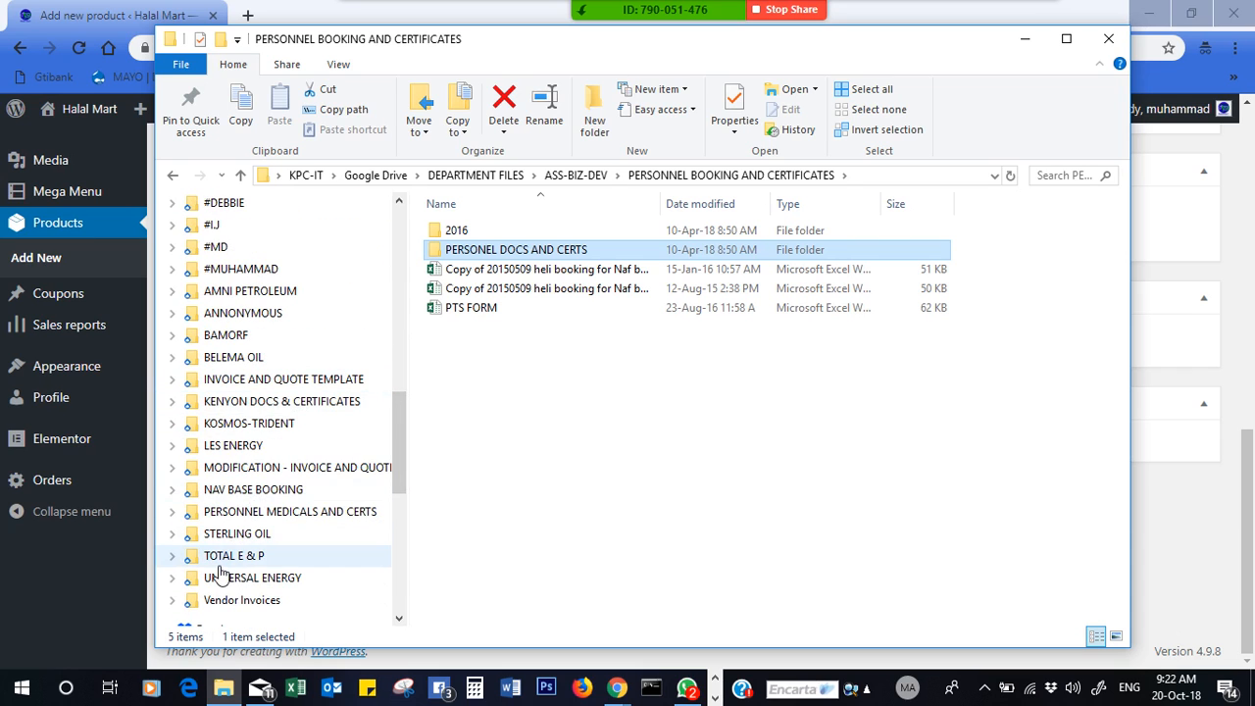
{"action": "left_click", "coordinate": [299, 510]}
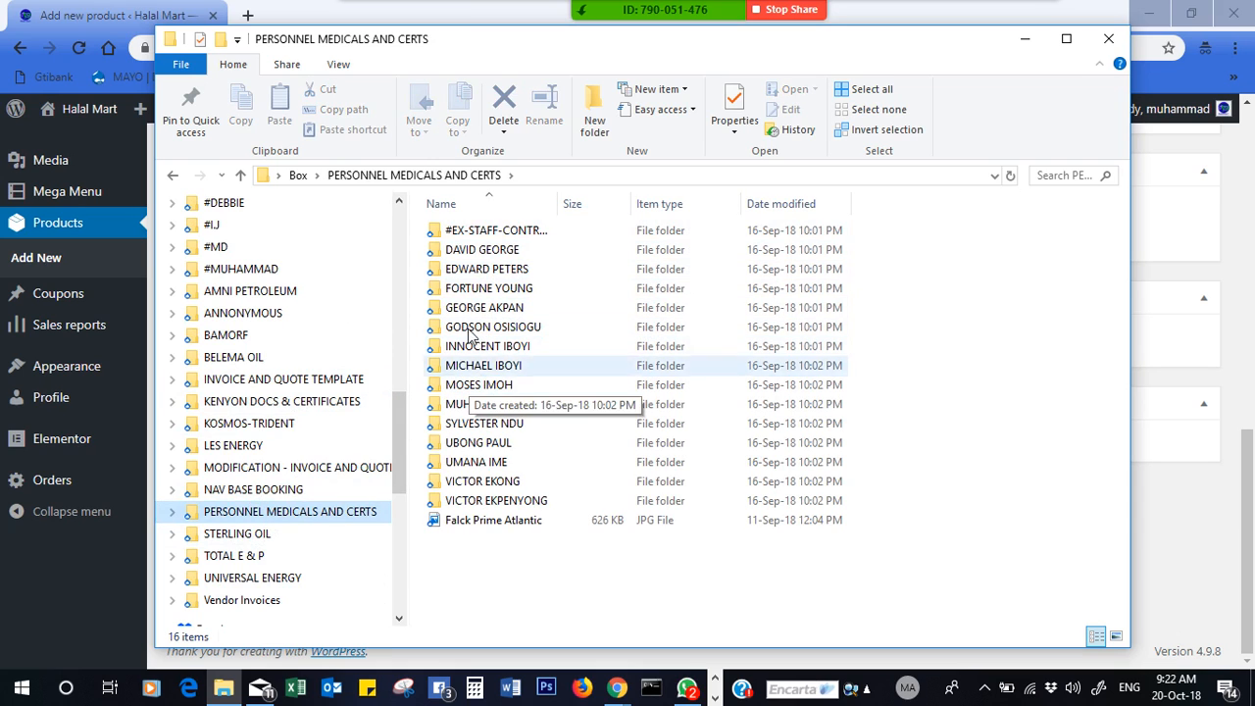
{"action": "left_click", "coordinate": [487, 291]}
{"action": "double_click", "coordinate": [487, 291]}
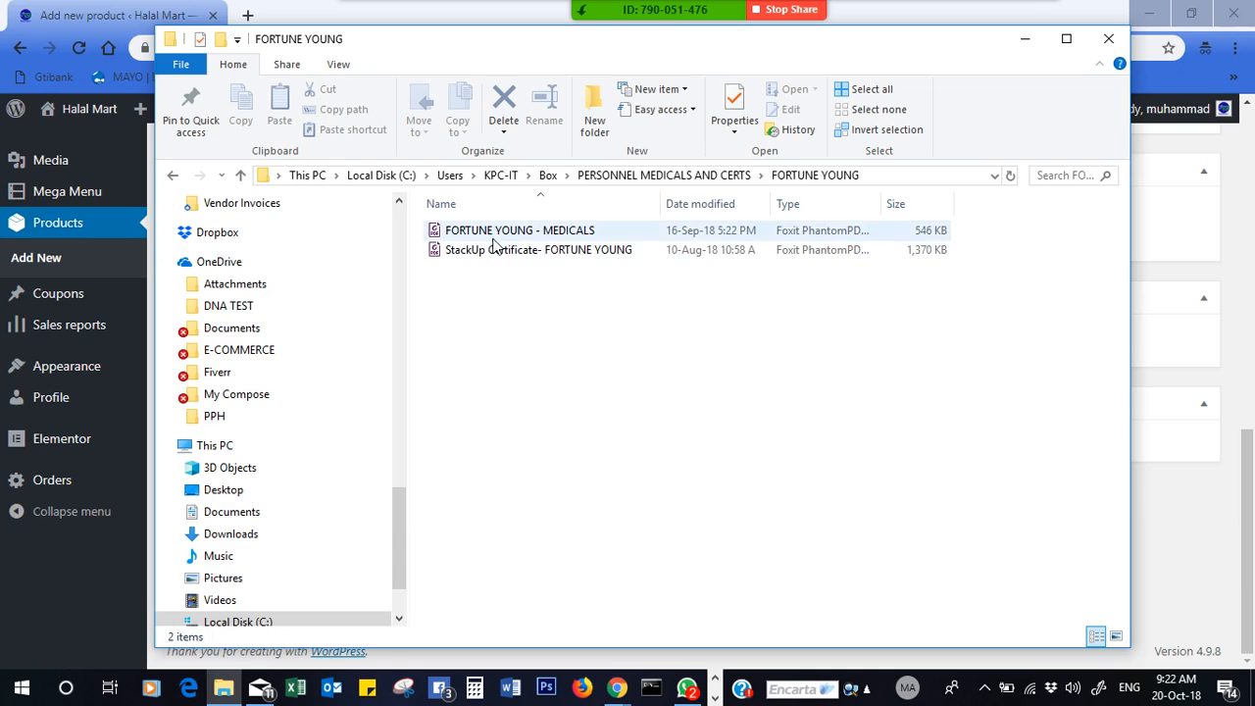
{"action": "double_click", "coordinate": [537, 231]}
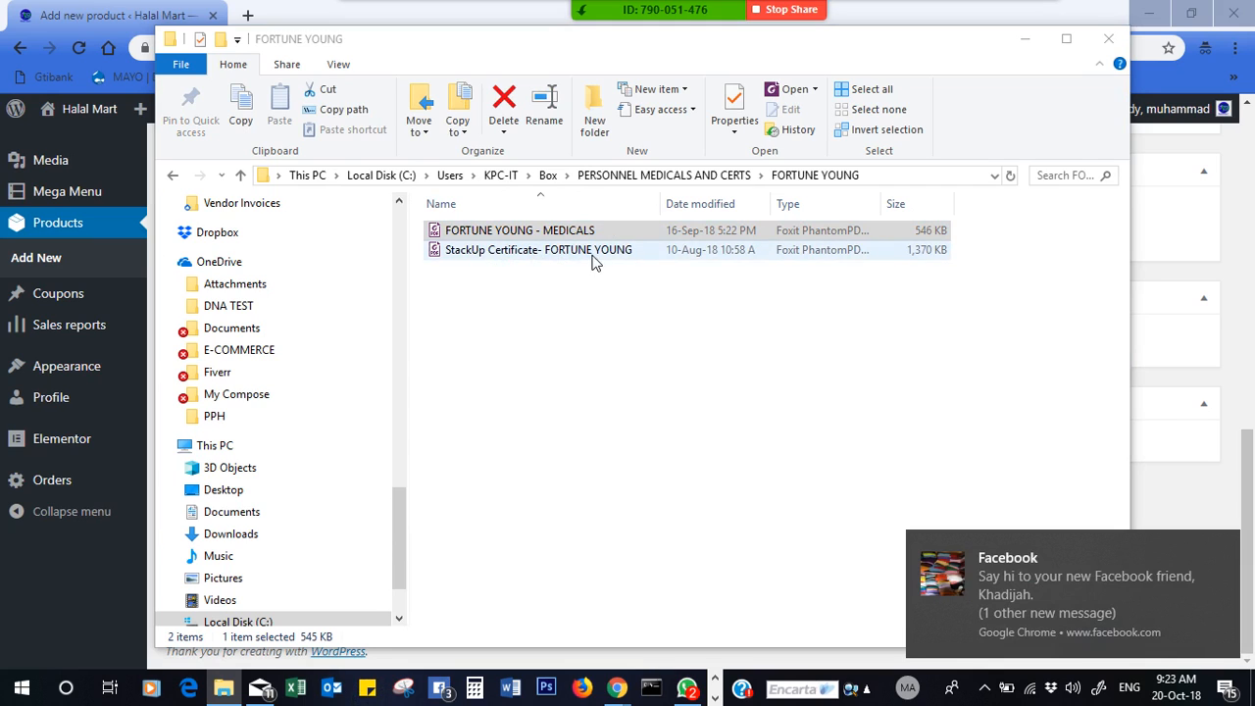
- Preview the selected PDF, then minimize File Explorer and accept Outlook's security warning
{"action": "left_click", "coordinate": [339, 66]}
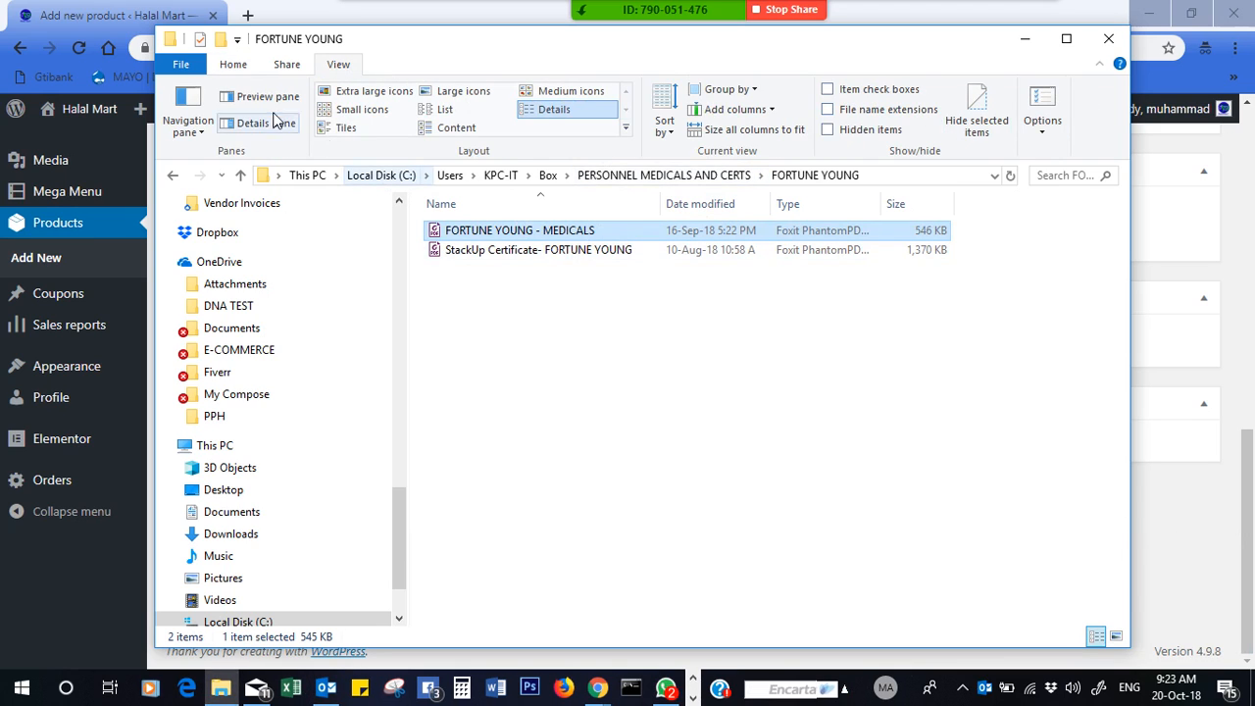
{"action": "left_click", "coordinate": [245, 96]}
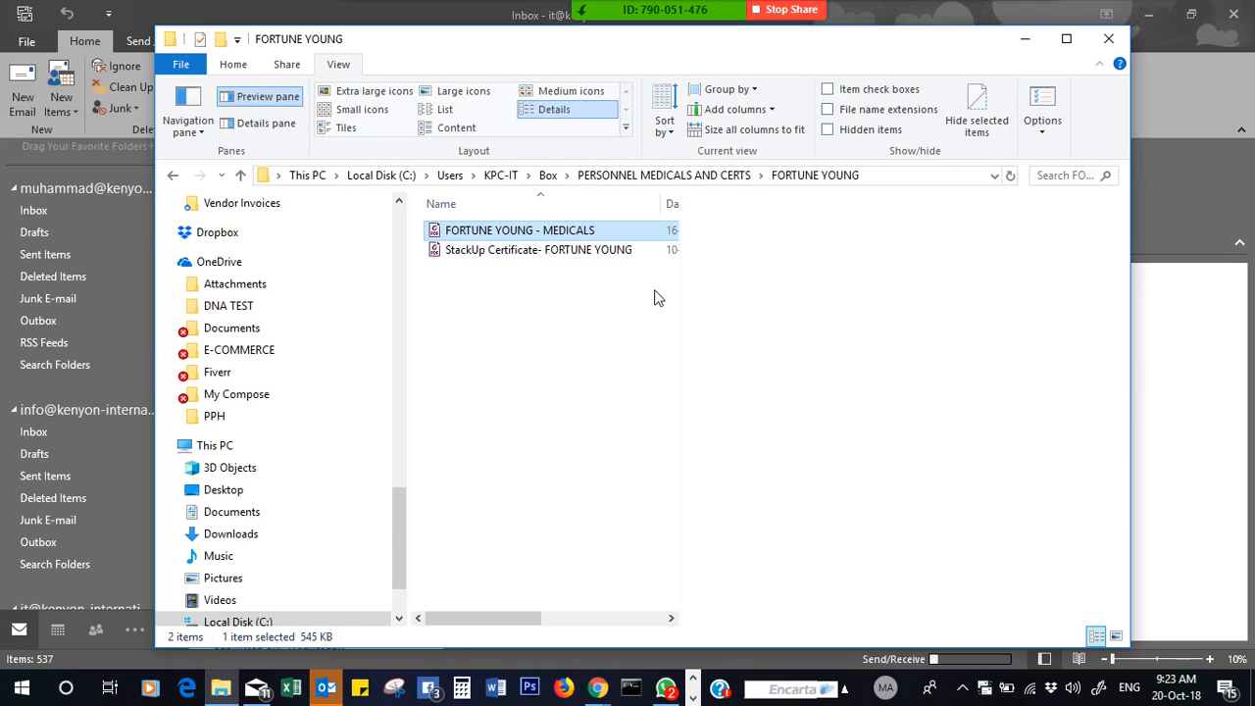
{"action": "left_click_drag", "start_coordinate": [907, 505], "coordinate": [907, 473]}
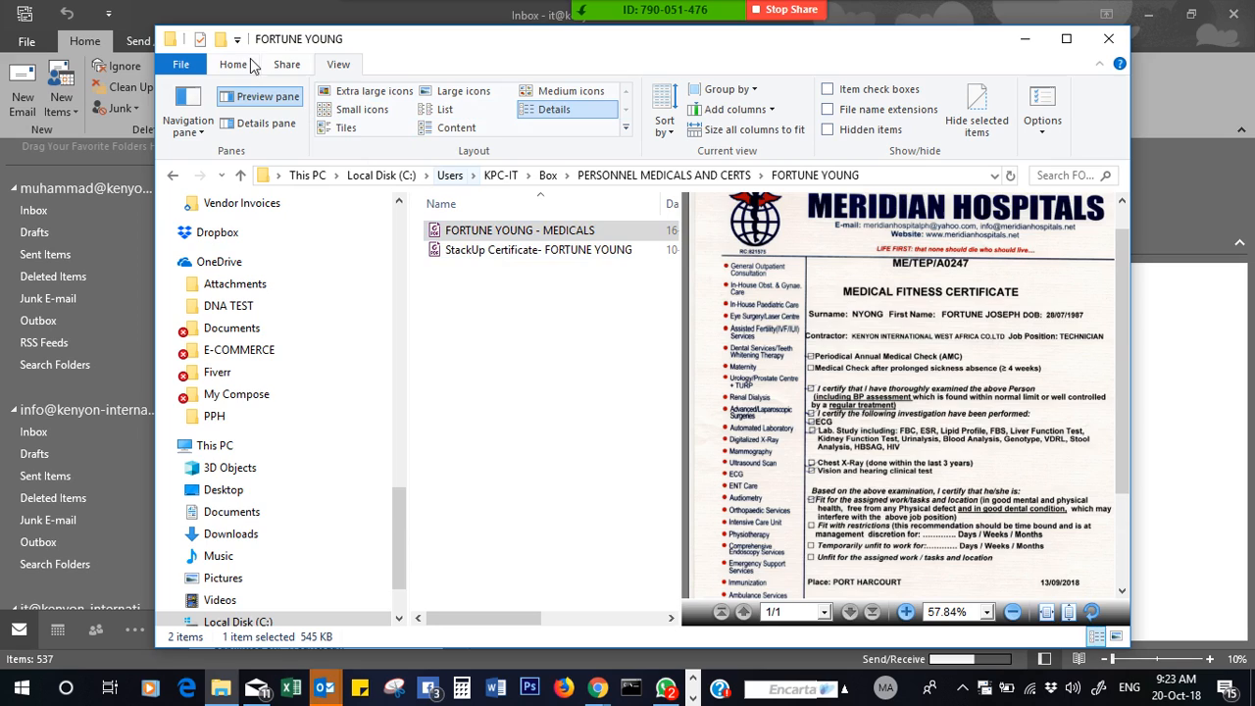
{"action": "left_click", "coordinate": [258, 102]}
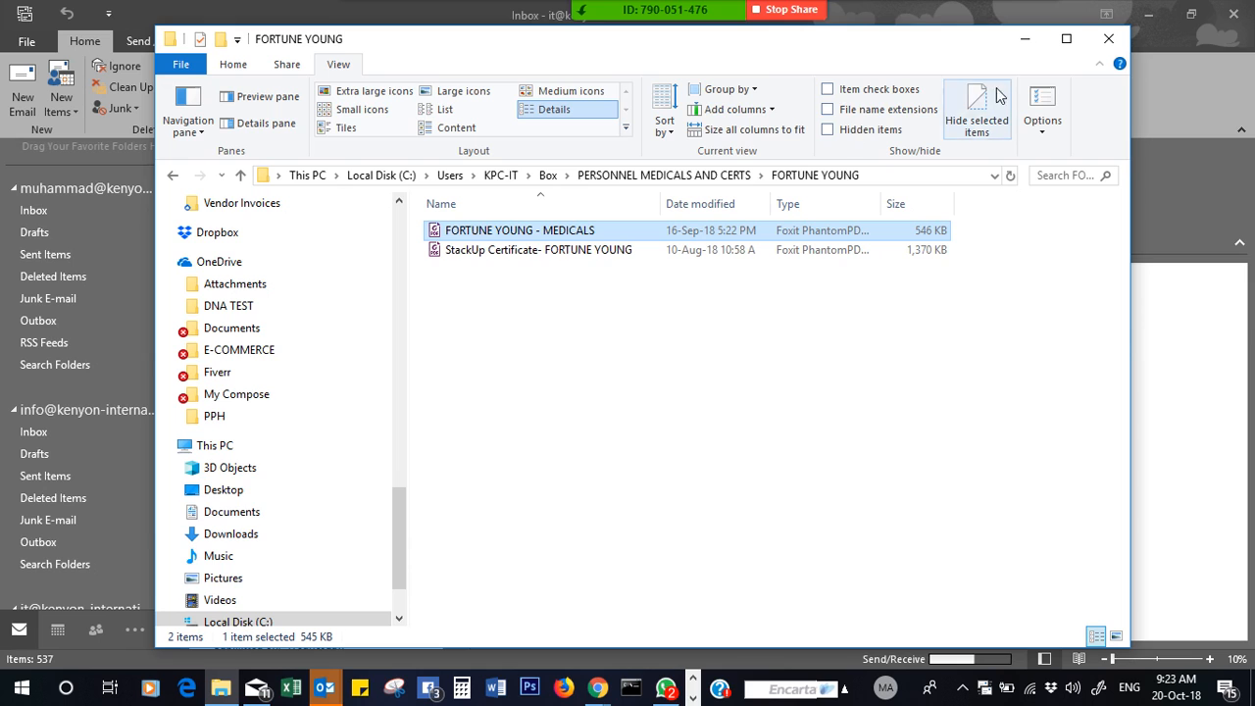
{"action": "left_click", "coordinate": [1025, 38]}
{"action": "left_click", "coordinate": [593, 392]}
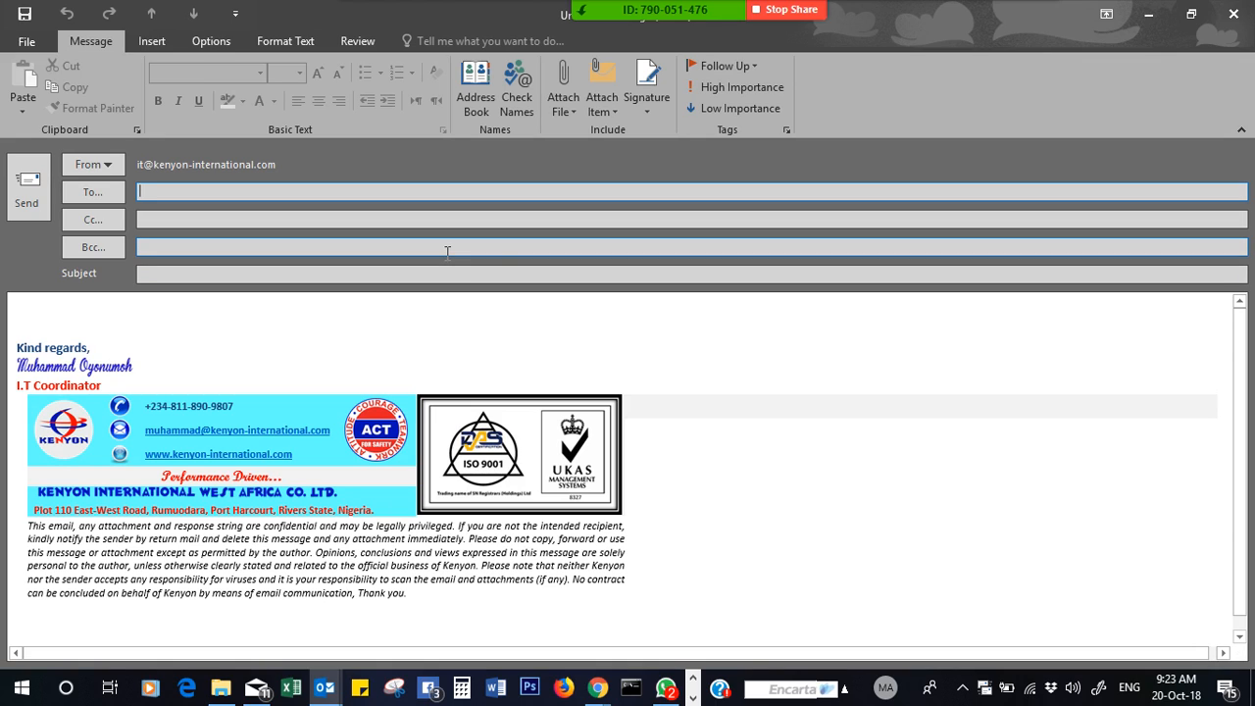
- Address the email to the suggested colleague and the Operations address, with subject 'Fortune Medicals'
{"action": "type", "text": "ub"}
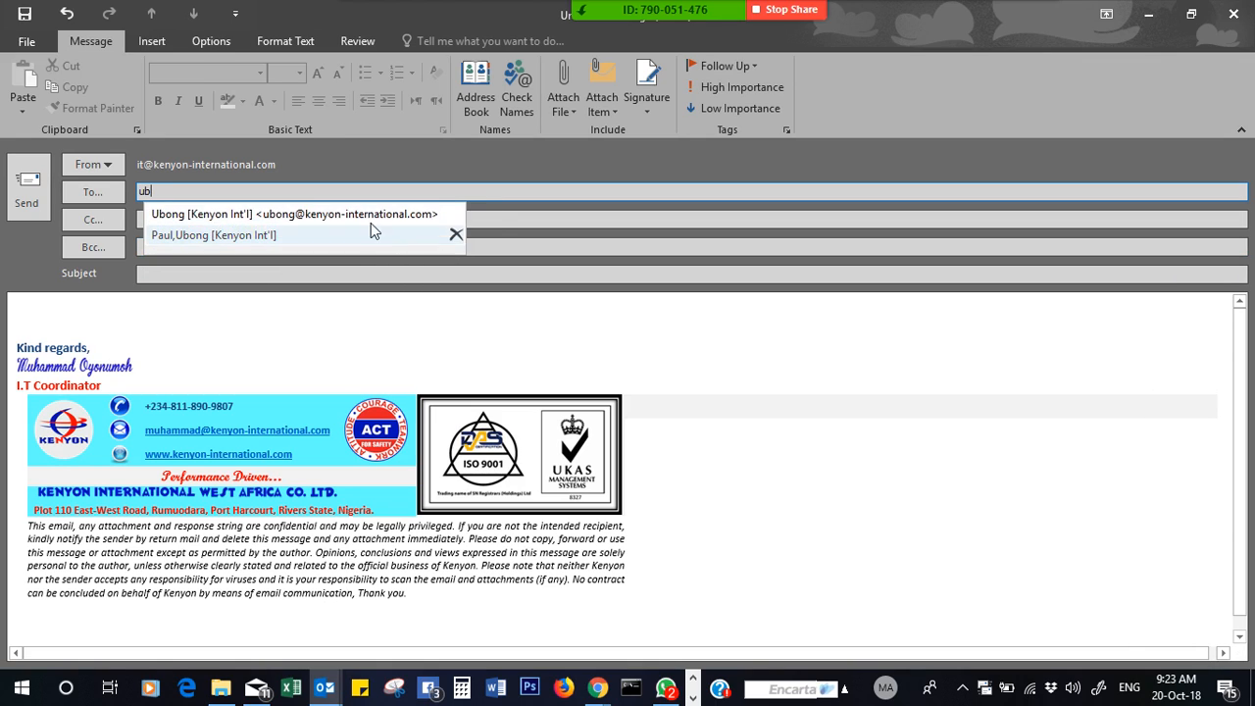
{"action": "left_click", "coordinate": [333, 212]}
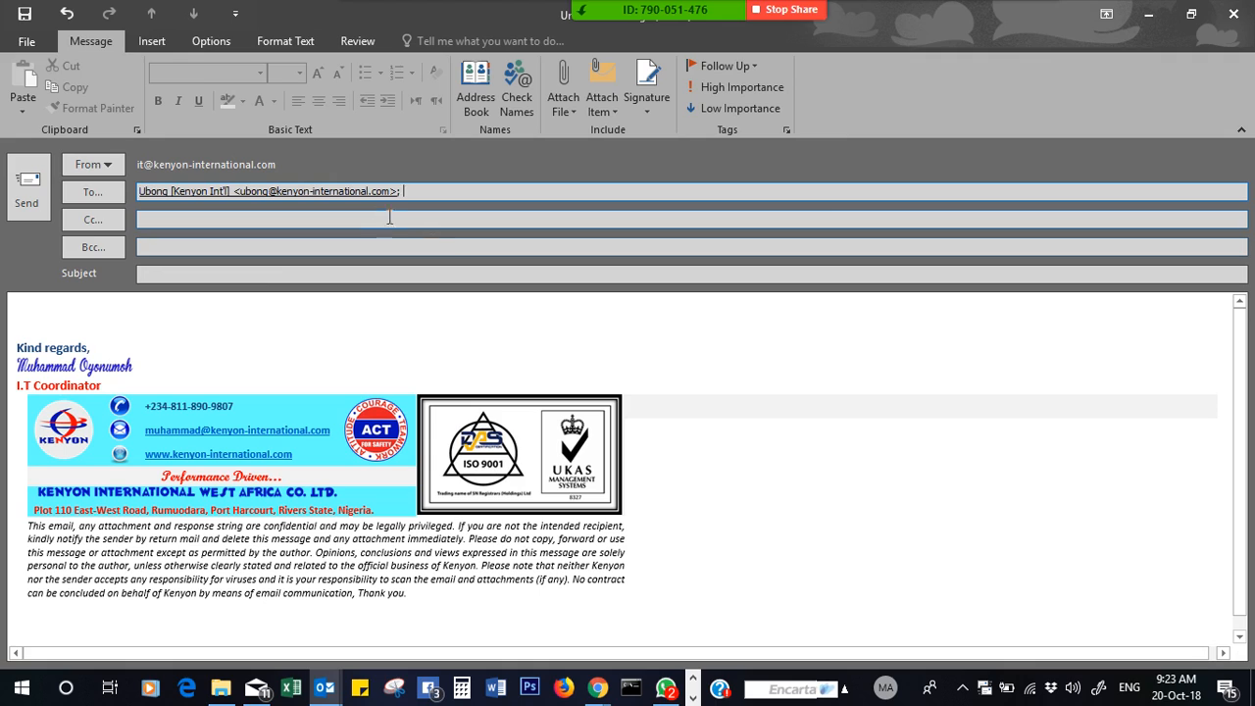
{"action": "type", "text": "op"}
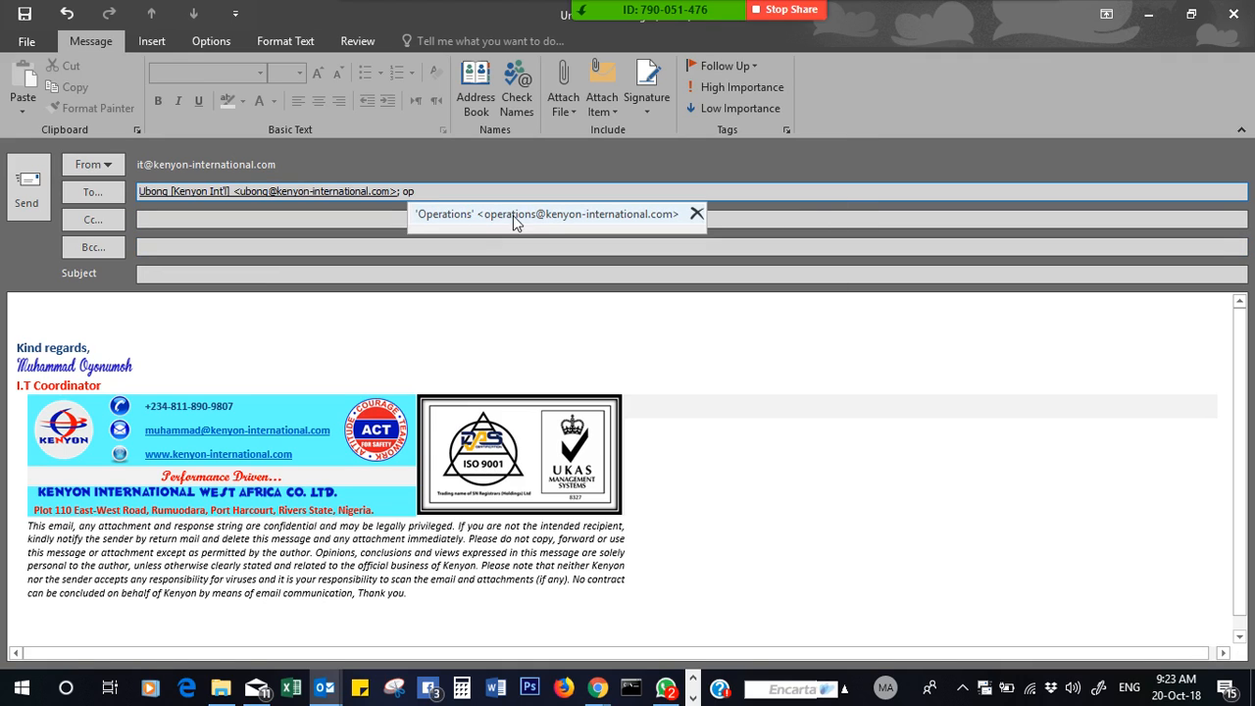
{"action": "left_click", "coordinate": [540, 210]}
{"action": "left_click", "coordinate": [200, 274]}
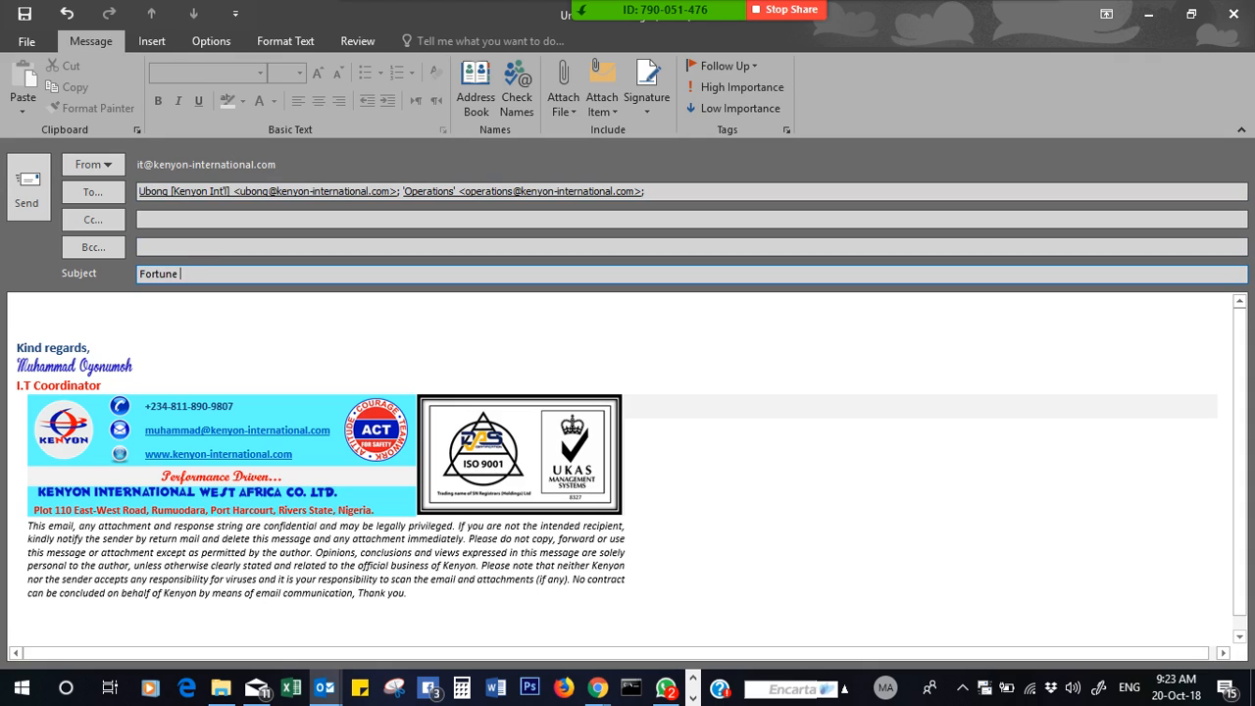
{"action": "type", "text": "Fortune Medicals"}
- Write FYA in the body and send the email, ignoring the spelling warning
{"action": "key", "text": "Tab"}
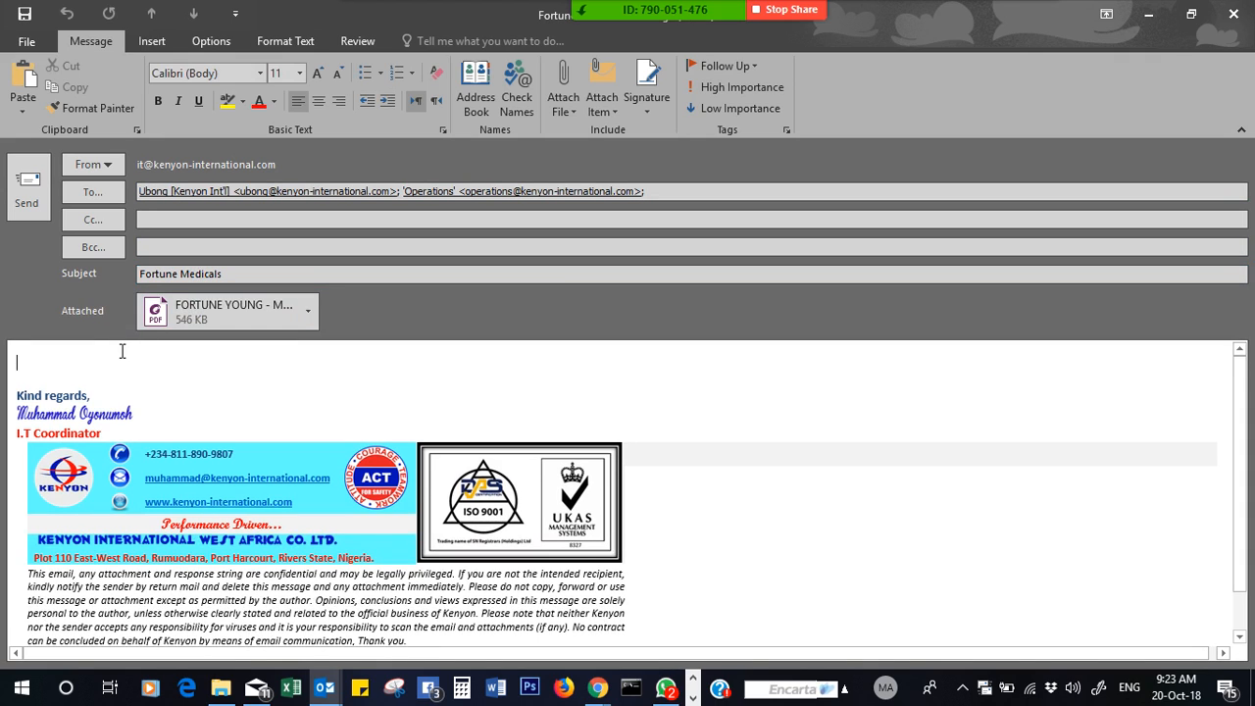
{"action": "type", "text": "FYA"}
{"action": "left_click", "coordinate": [28, 195]}
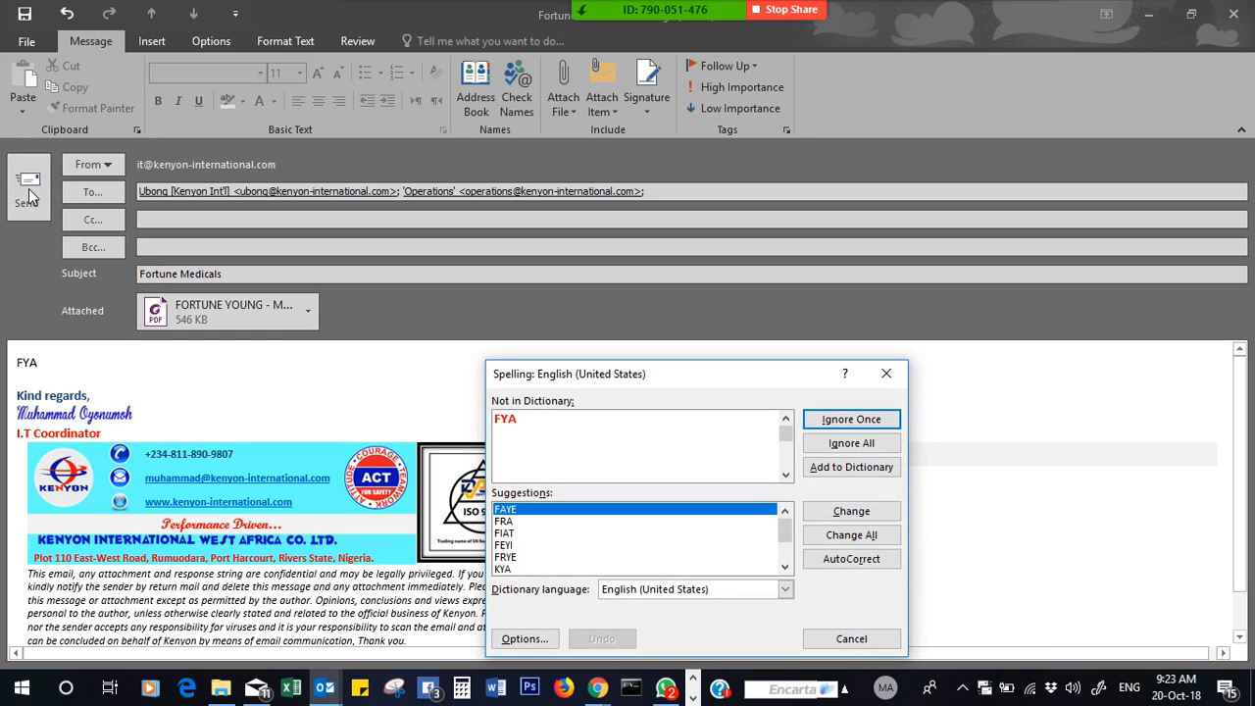
{"action": "left_click", "coordinate": [862, 445]}
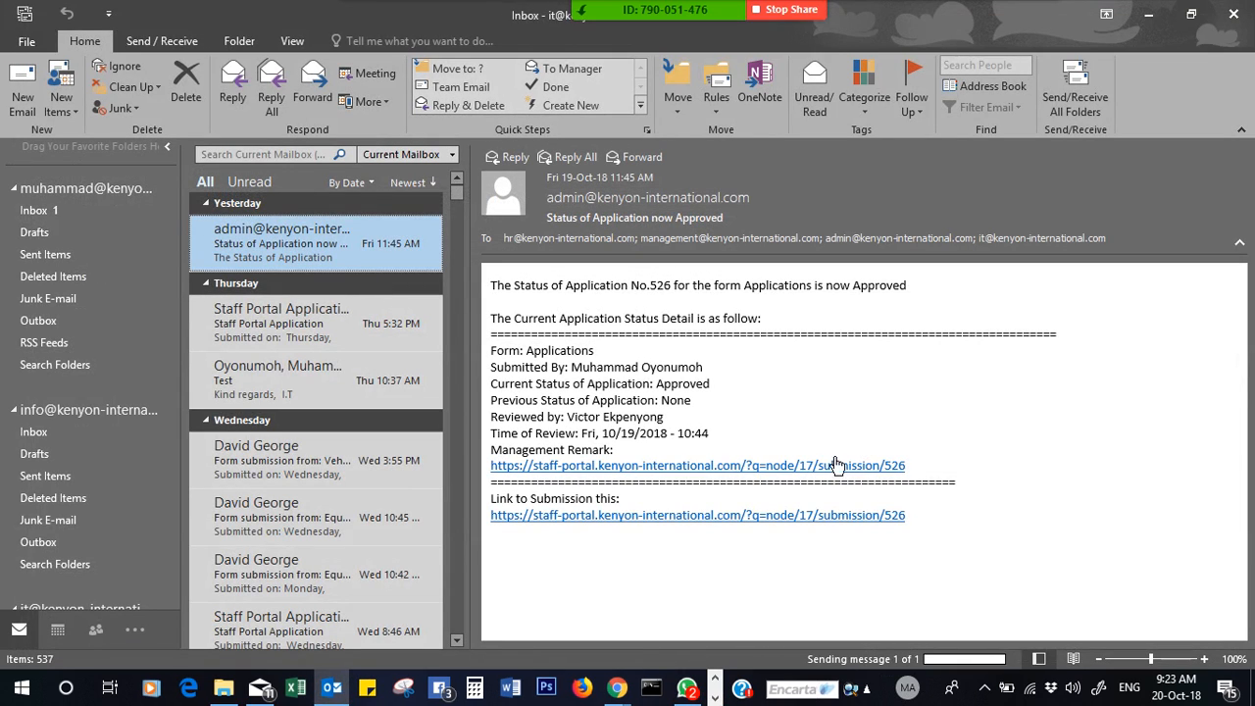
- Look through Sent Items, Outbox, Deleted Items and Inbox for the medicals email
{"action": "left_click", "coordinate": [73, 255]}
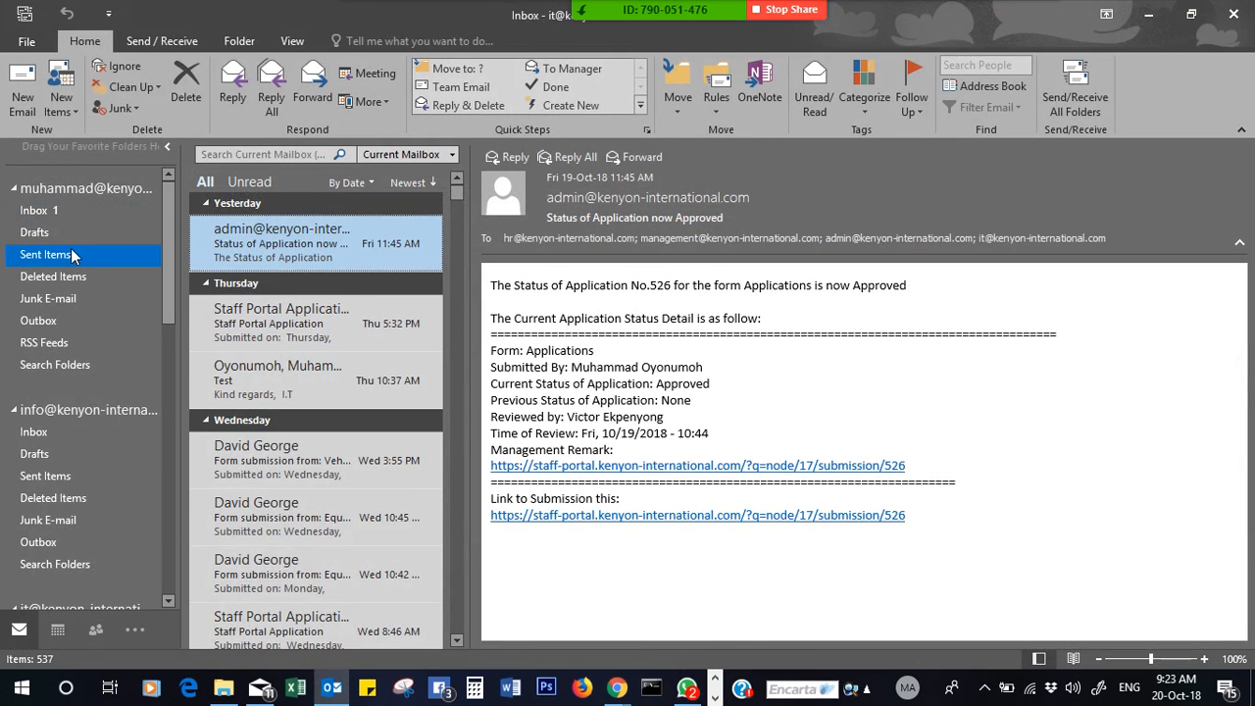
{"action": "left_click", "coordinate": [78, 323]}
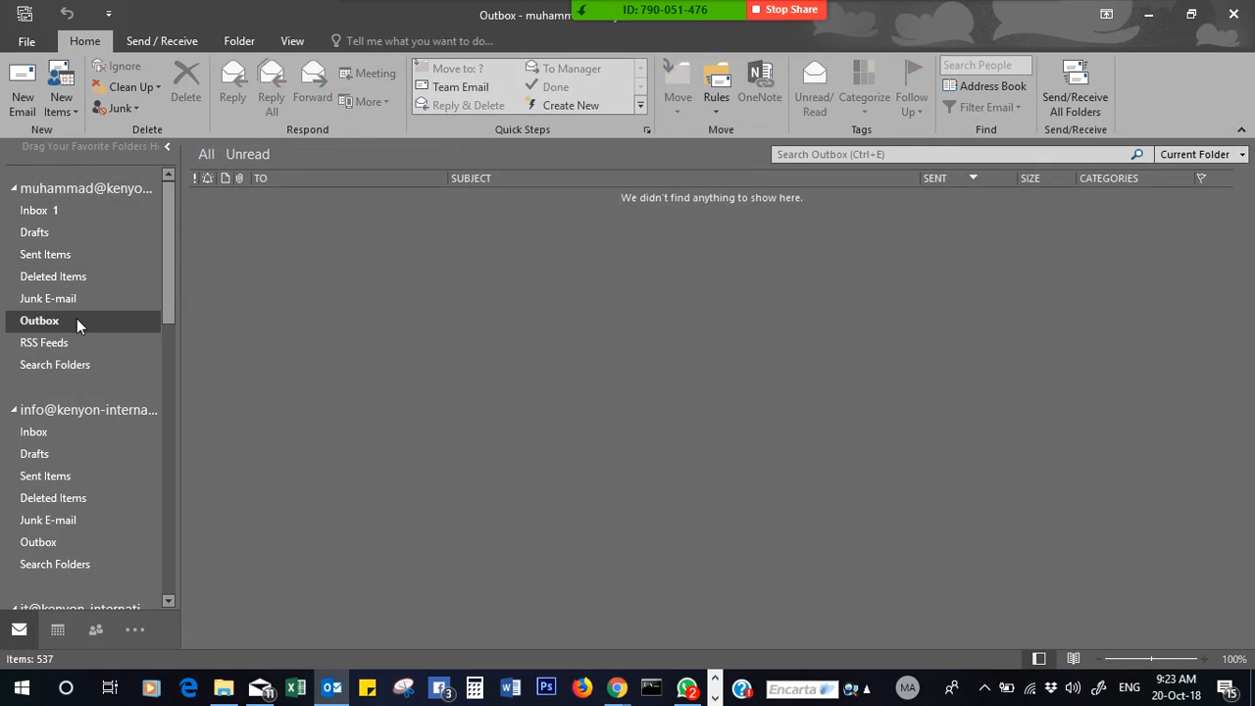
{"action": "left_click", "coordinate": [54, 260]}
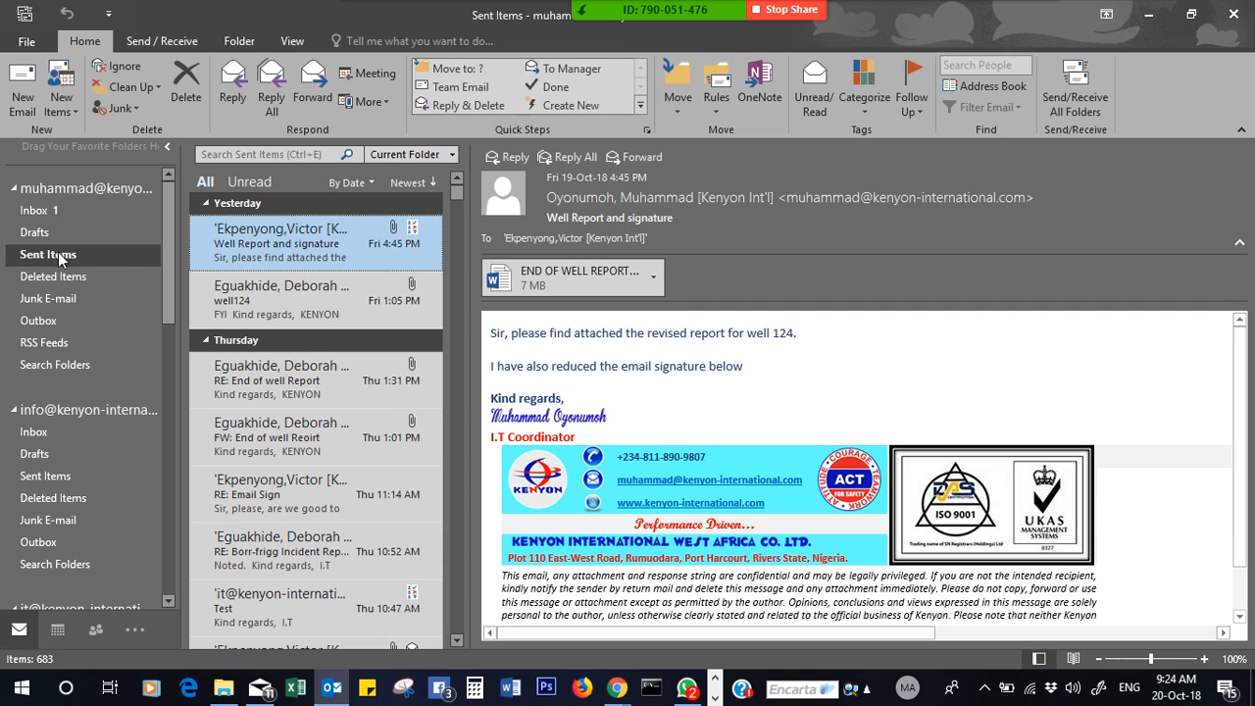
{"action": "left_click", "coordinate": [58, 212]}
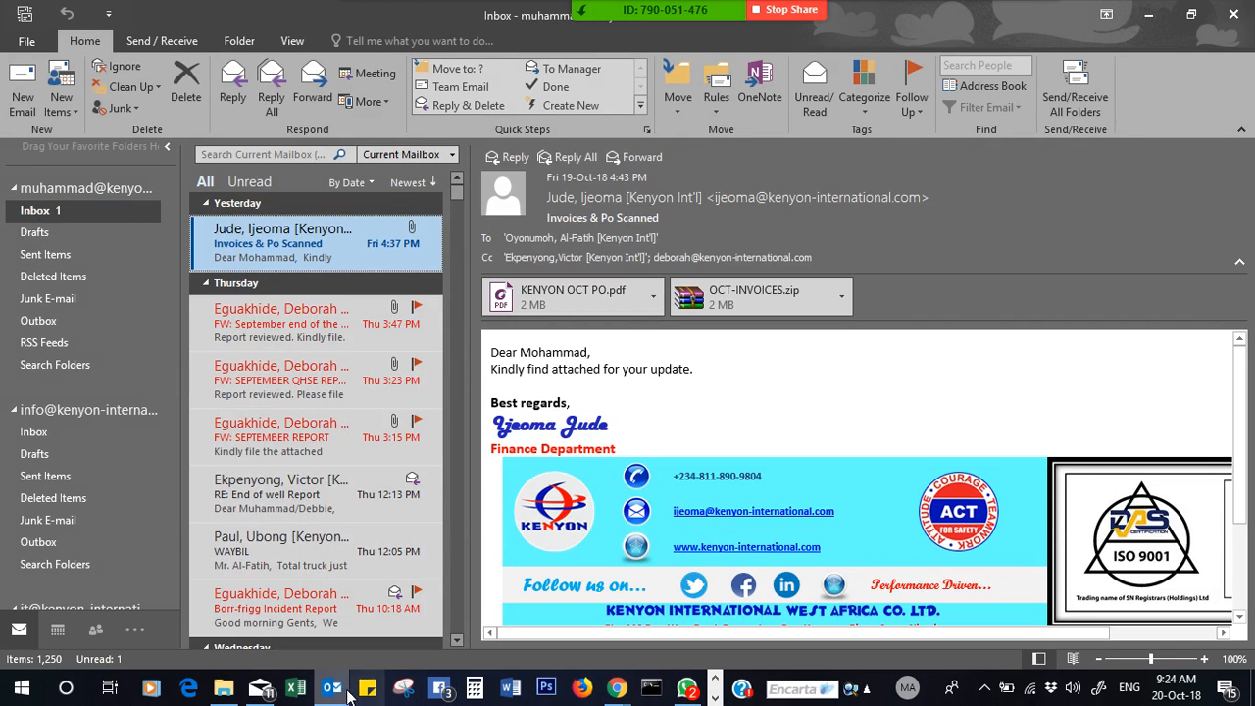
{"action": "left_click", "coordinate": [146, 283]}
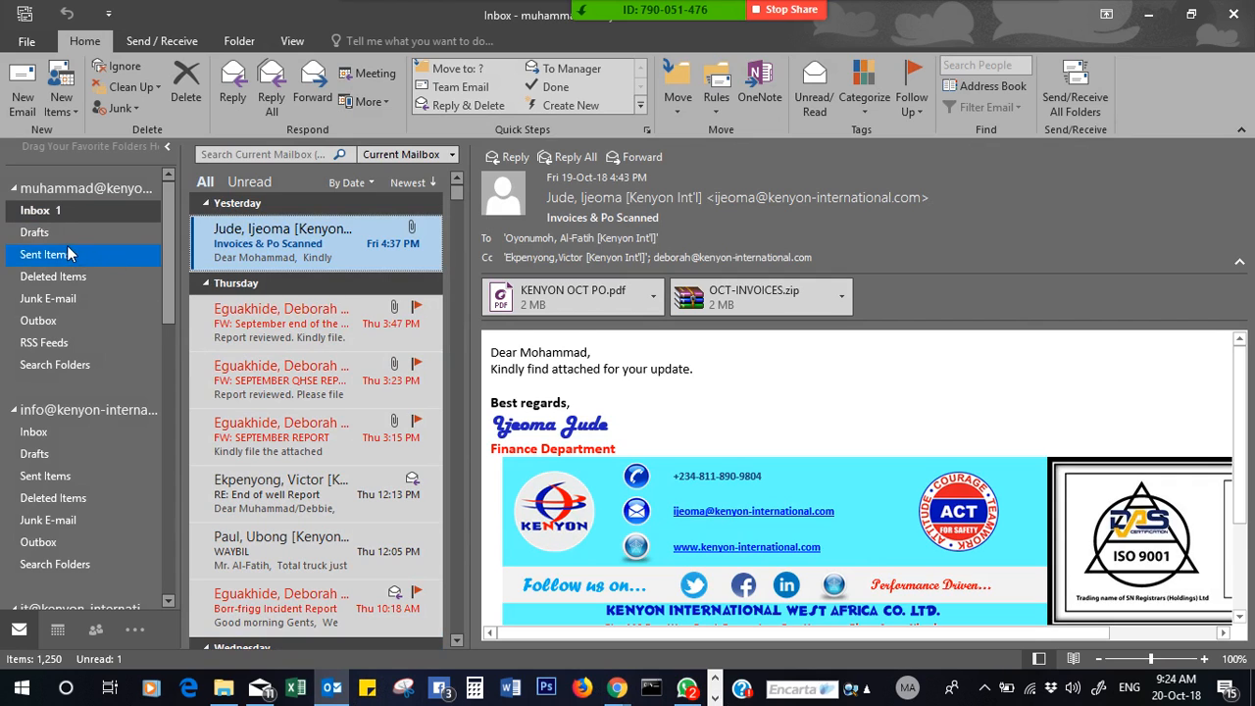
{"action": "left_click", "coordinate": [63, 315]}
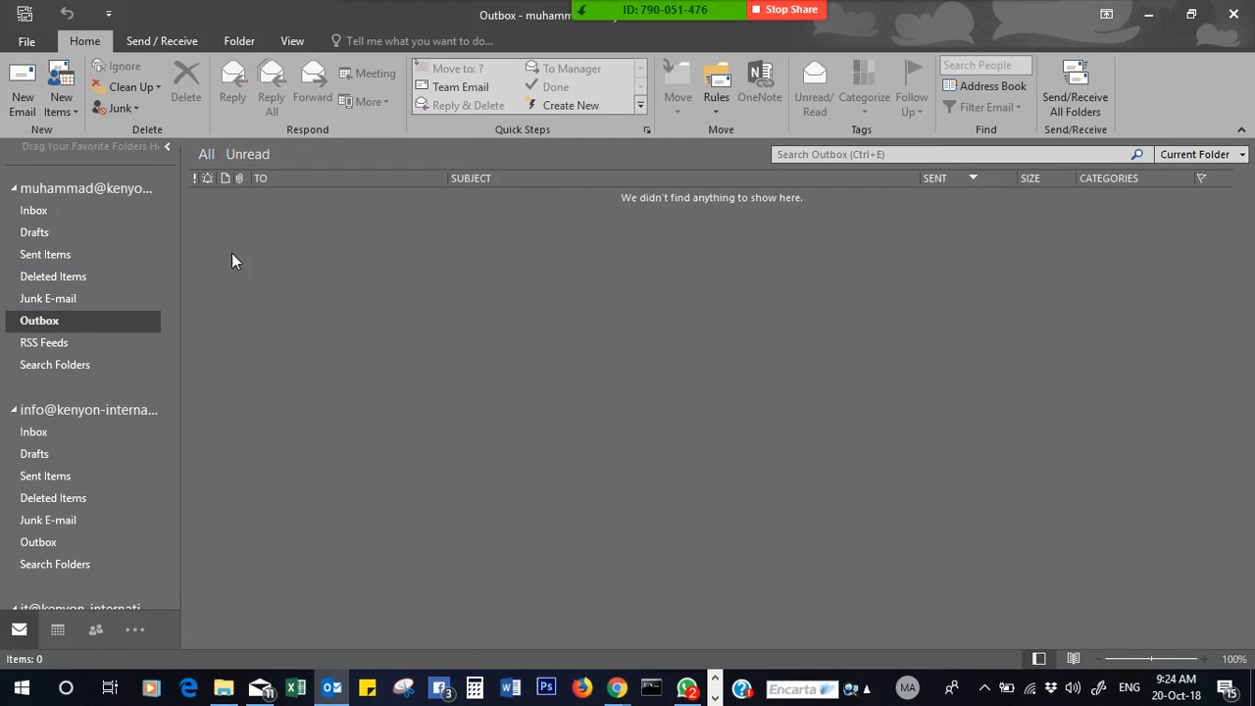
{"action": "left_click", "coordinate": [62, 210]}
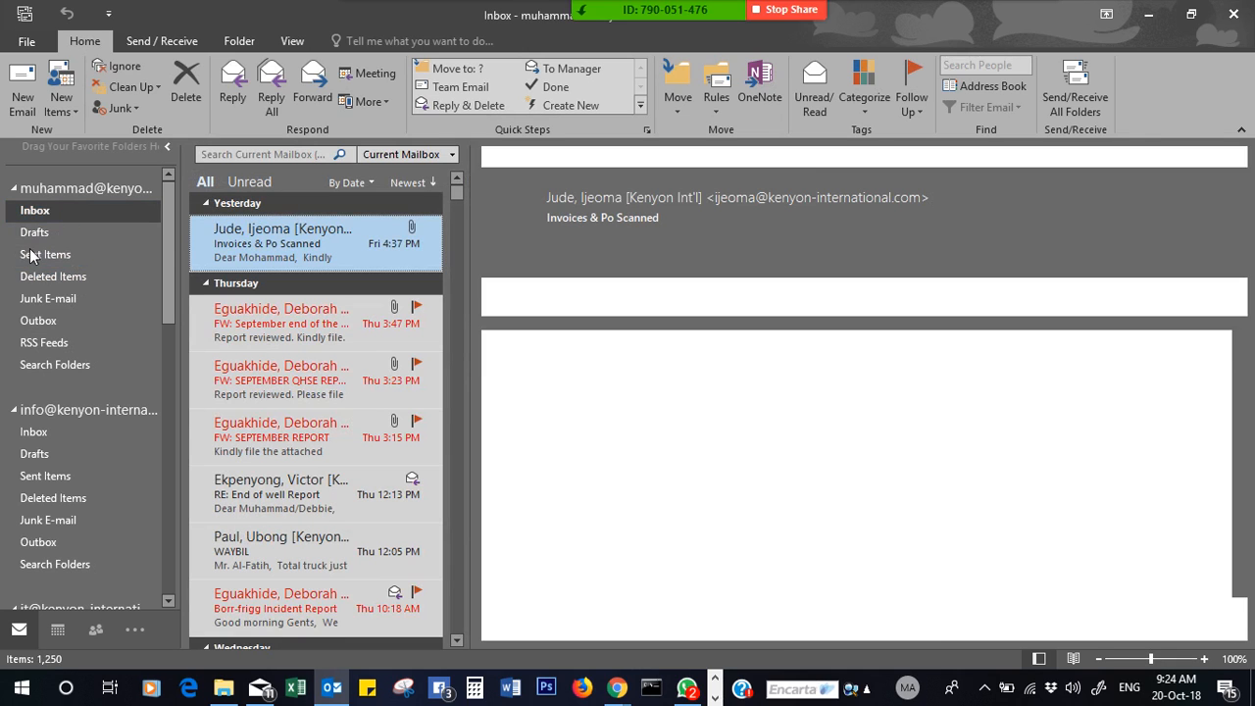
{"action": "left_click", "coordinate": [35, 254]}
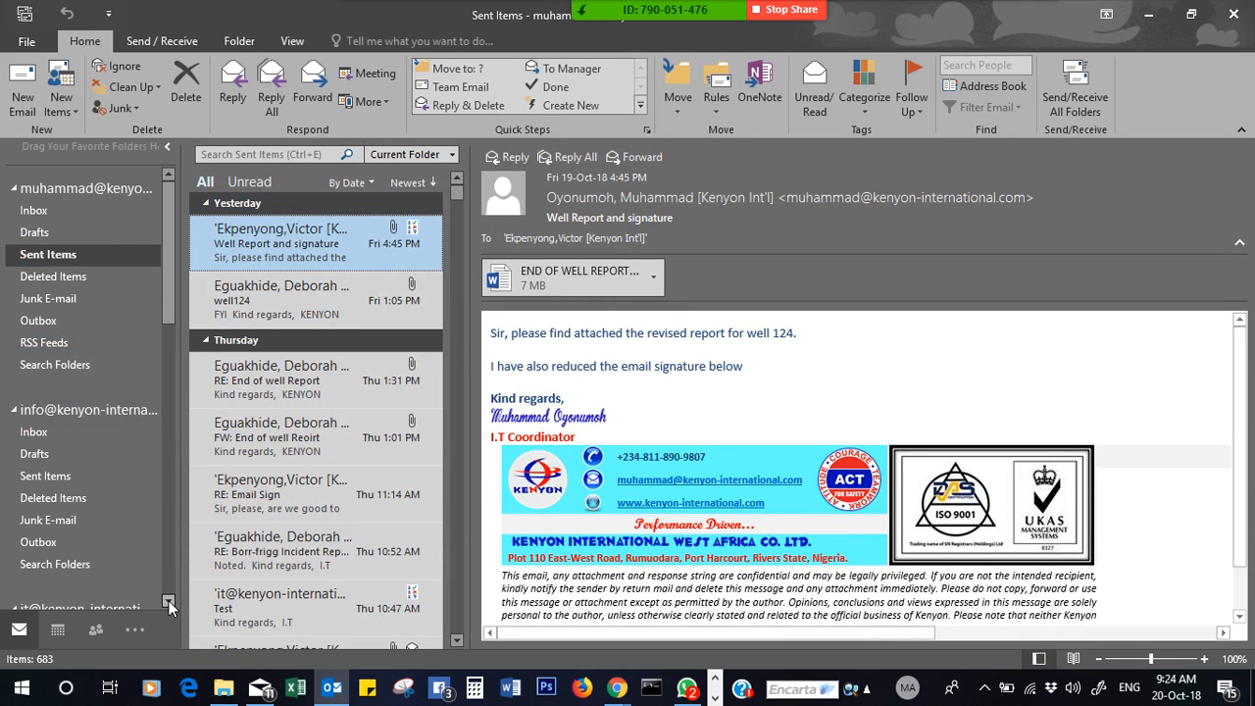
{"action": "scroll", "coordinate": [168, 602], "scroll_direction": "down", "scroll_amount": 5}
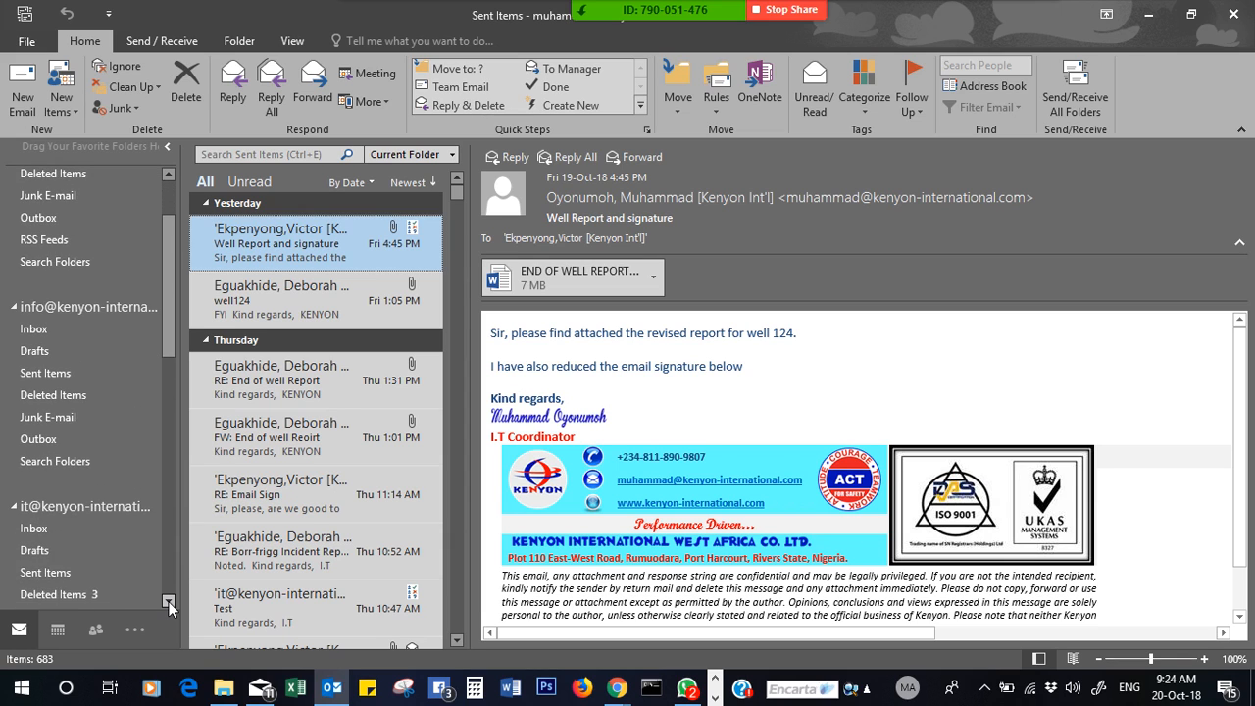
{"action": "scroll", "coordinate": [169, 601], "scroll_direction": "down", "scroll_amount": 4}
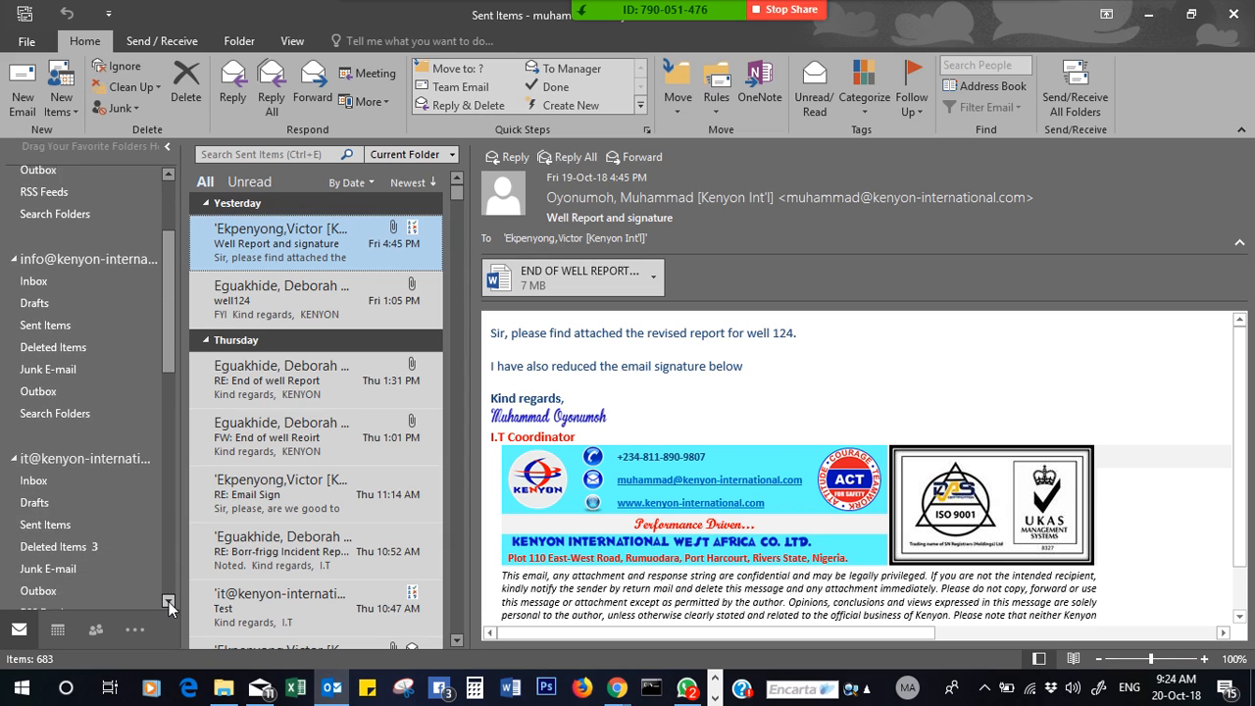
- Run Send/Receive for all folders and confirm the Outbox is now empty
{"action": "left_click", "coordinate": [24, 12]}
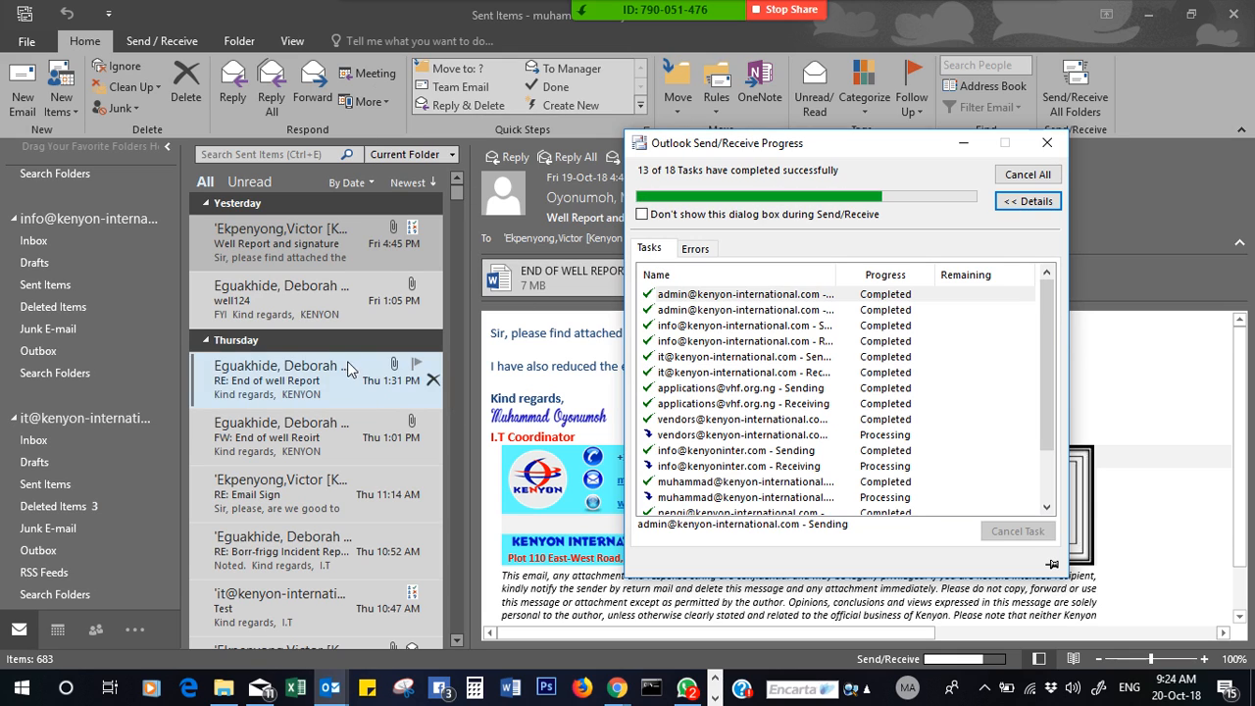
{"action": "left_click", "coordinate": [166, 349]}
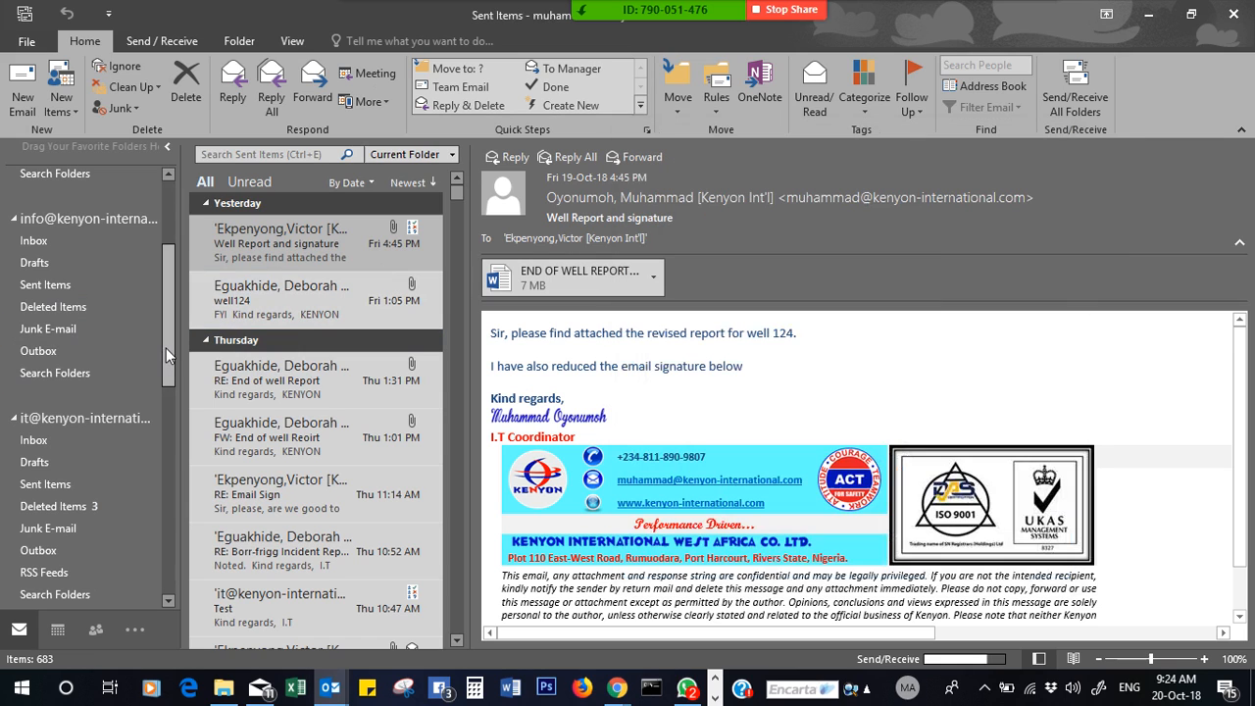
{"action": "left_click_drag", "start_coordinate": [165, 348], "coordinate": [160, 212]}
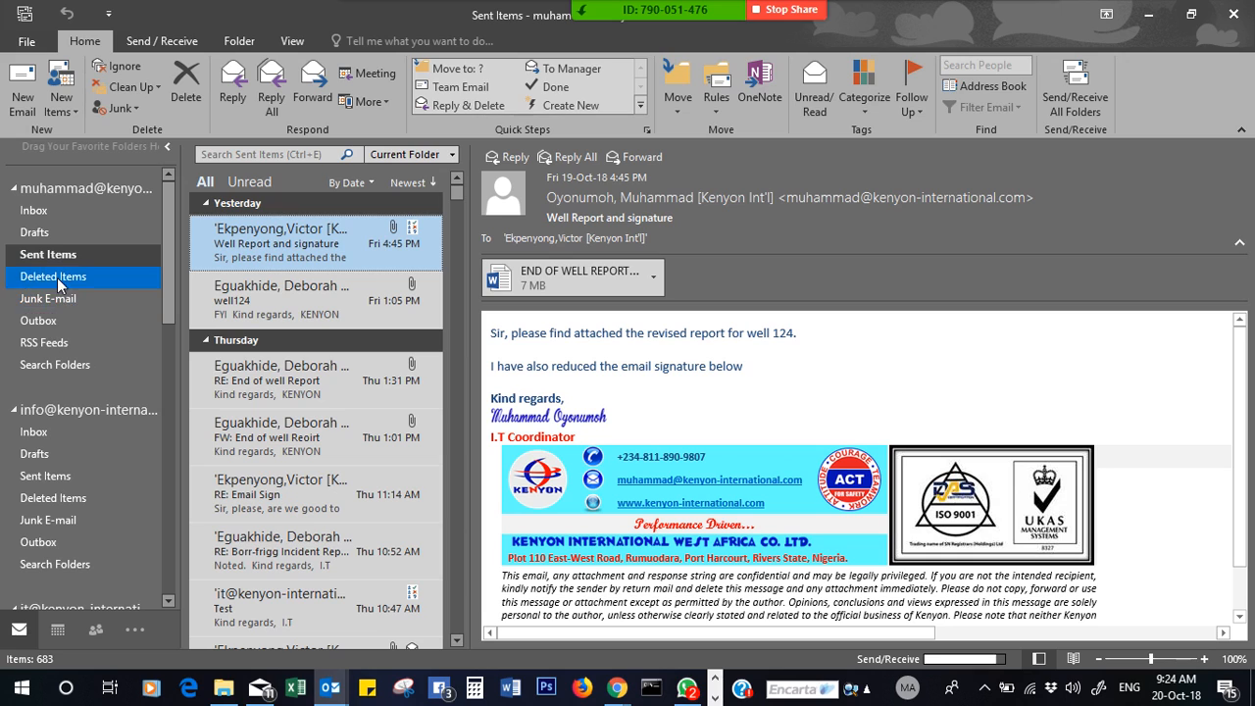
{"action": "left_click", "coordinate": [74, 320]}
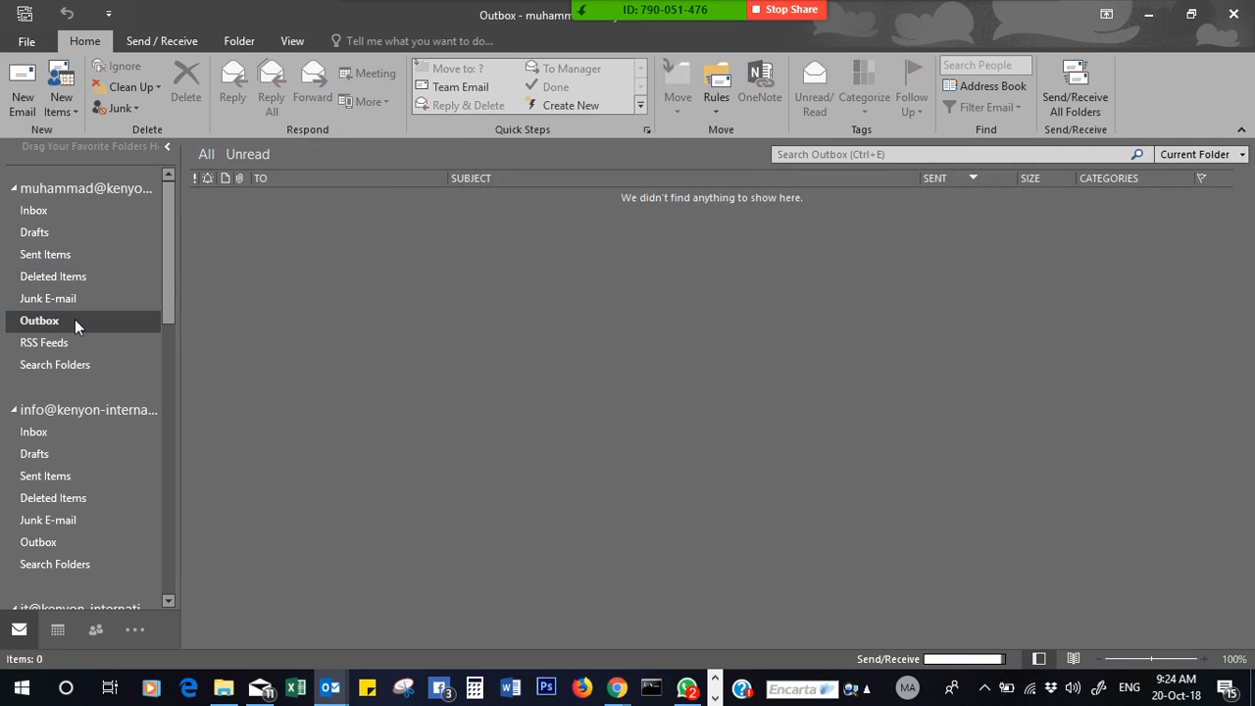
{"action": "left_click", "coordinate": [46, 209]}
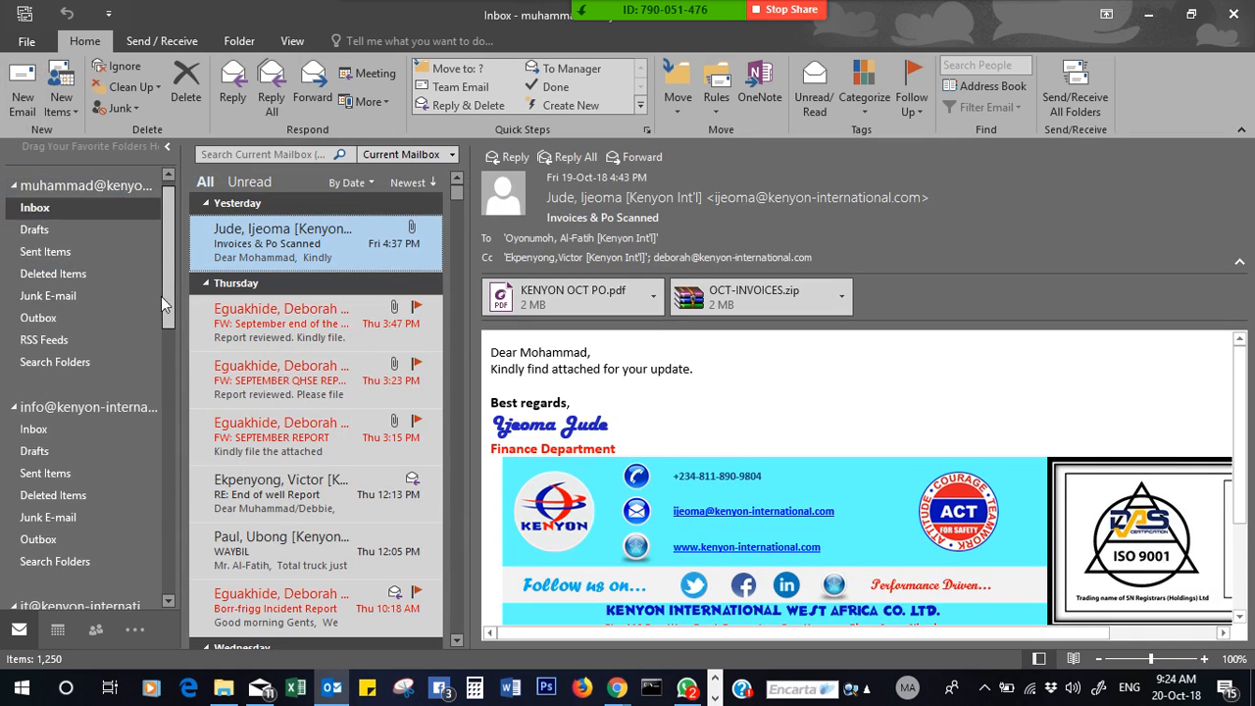
- Check the admin account's Inbox, then return to the first account's Inbox
{"action": "left_click_drag", "start_coordinate": [161, 296], "coordinate": [171, 432]}
{"action": "left_click", "coordinate": [64, 319]}
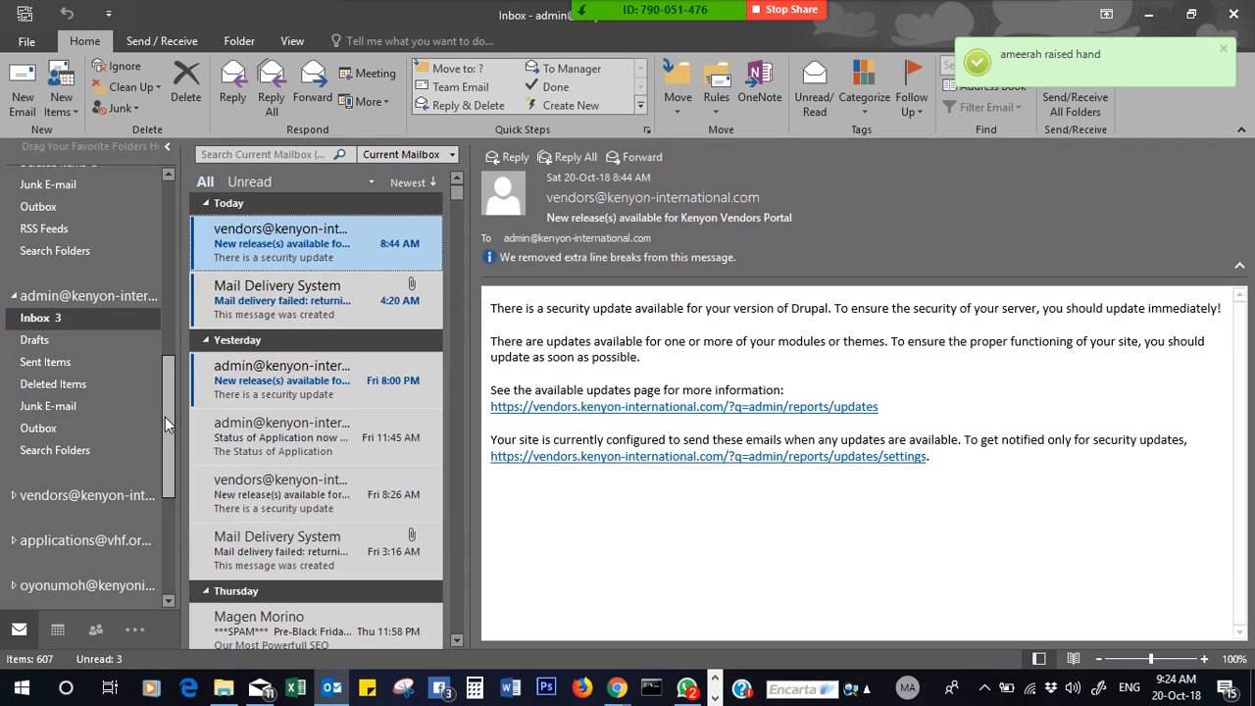
{"action": "left_click_drag", "start_coordinate": [165, 416], "coordinate": [170, 182]}
{"action": "left_click", "coordinate": [92, 210]}
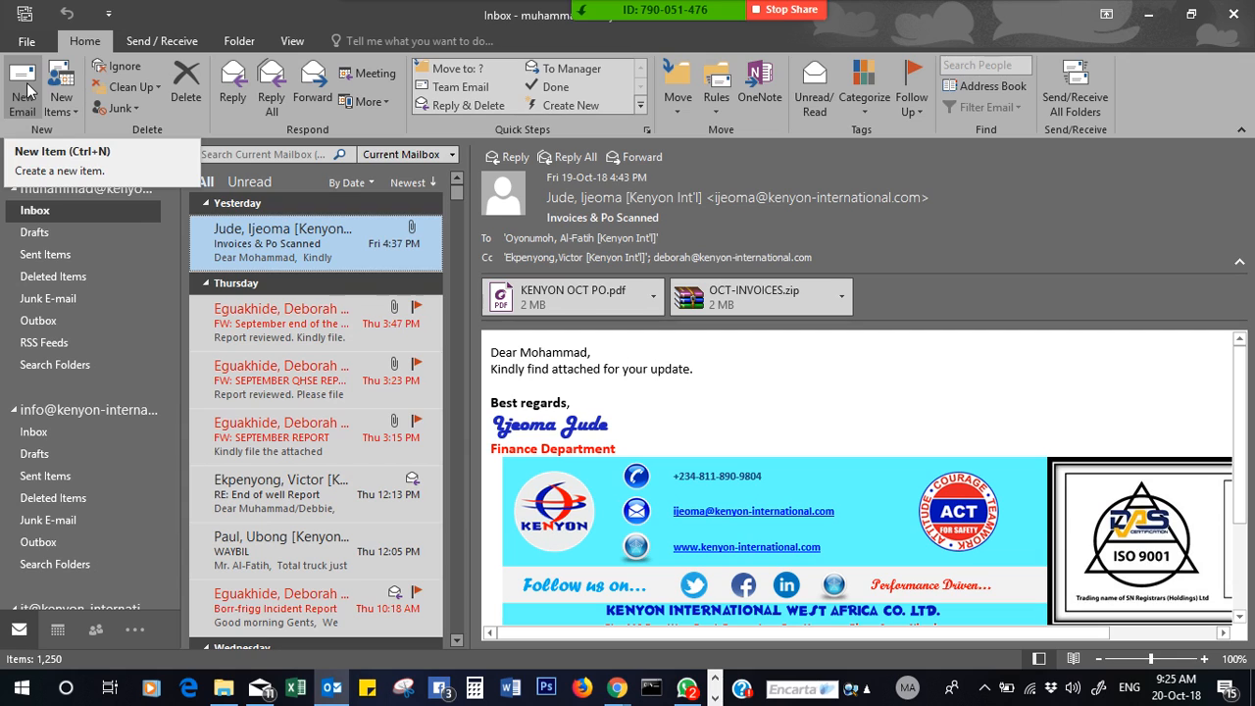
- Start a new email with the medicals PDF pasted in, addressed to Operations and the colleague
{"action": "left_click", "coordinate": [26, 91]}
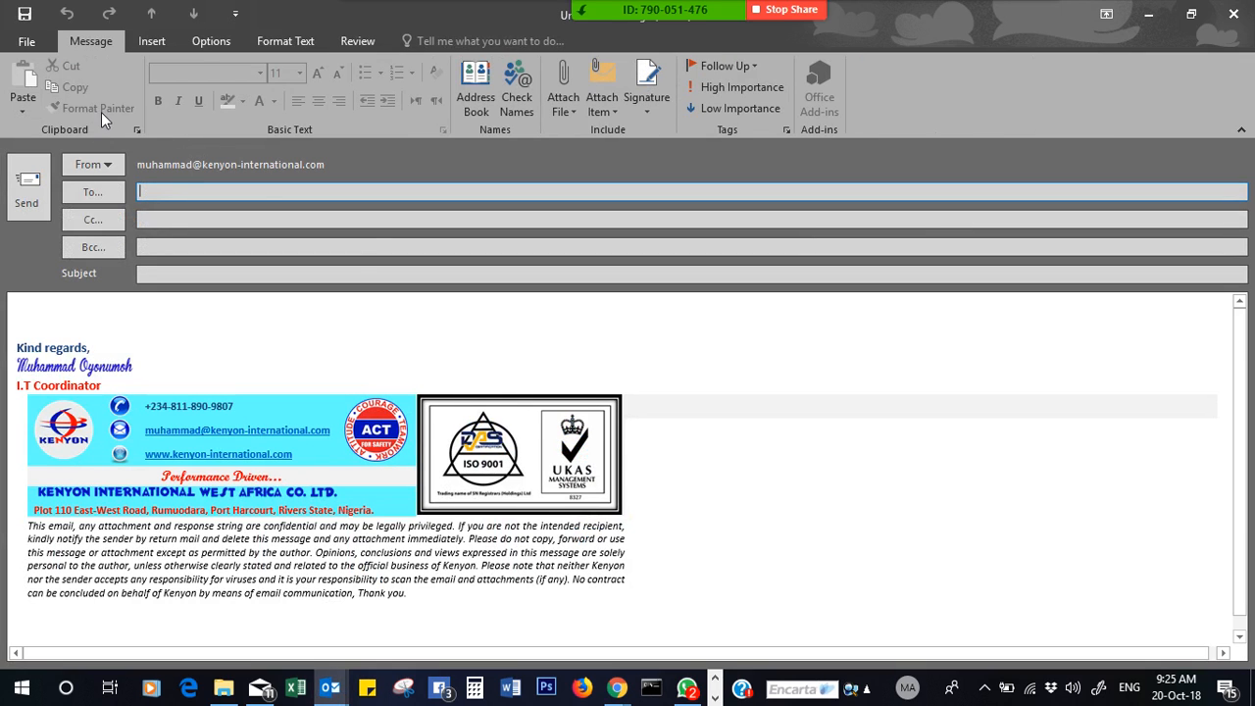
{"action": "left_click", "coordinate": [246, 312]}
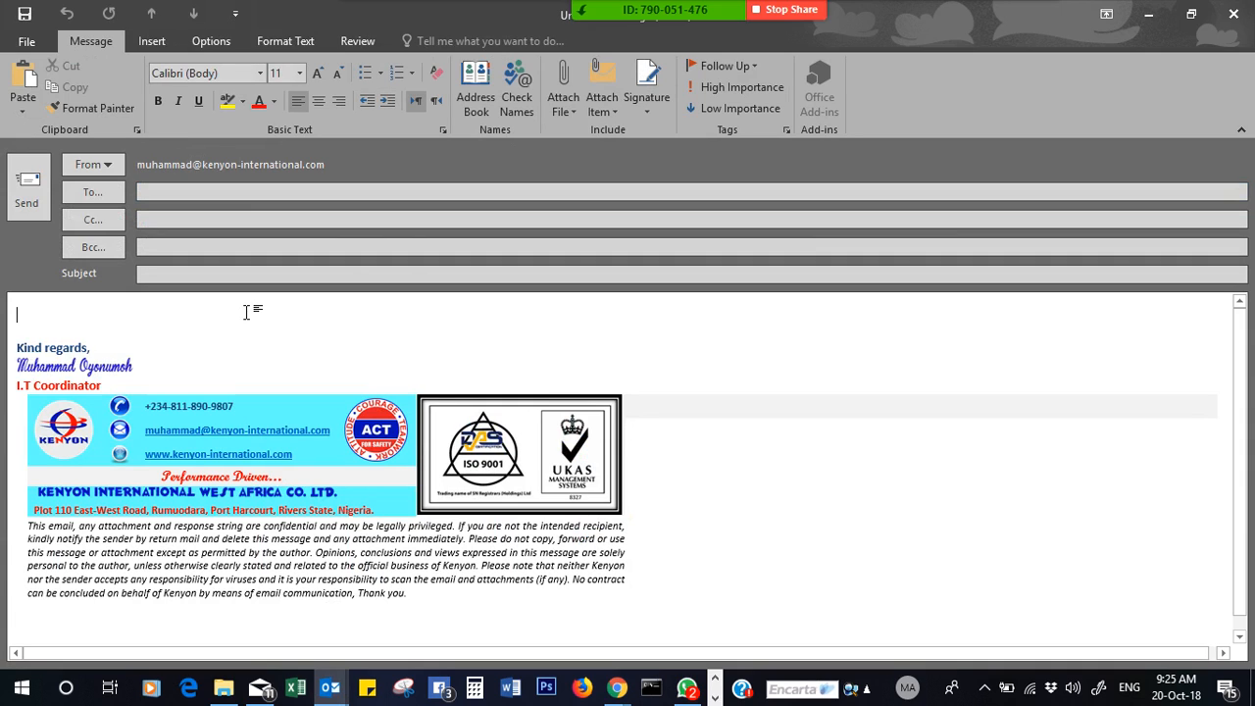
{"action": "key", "text": "ctrl+v"}
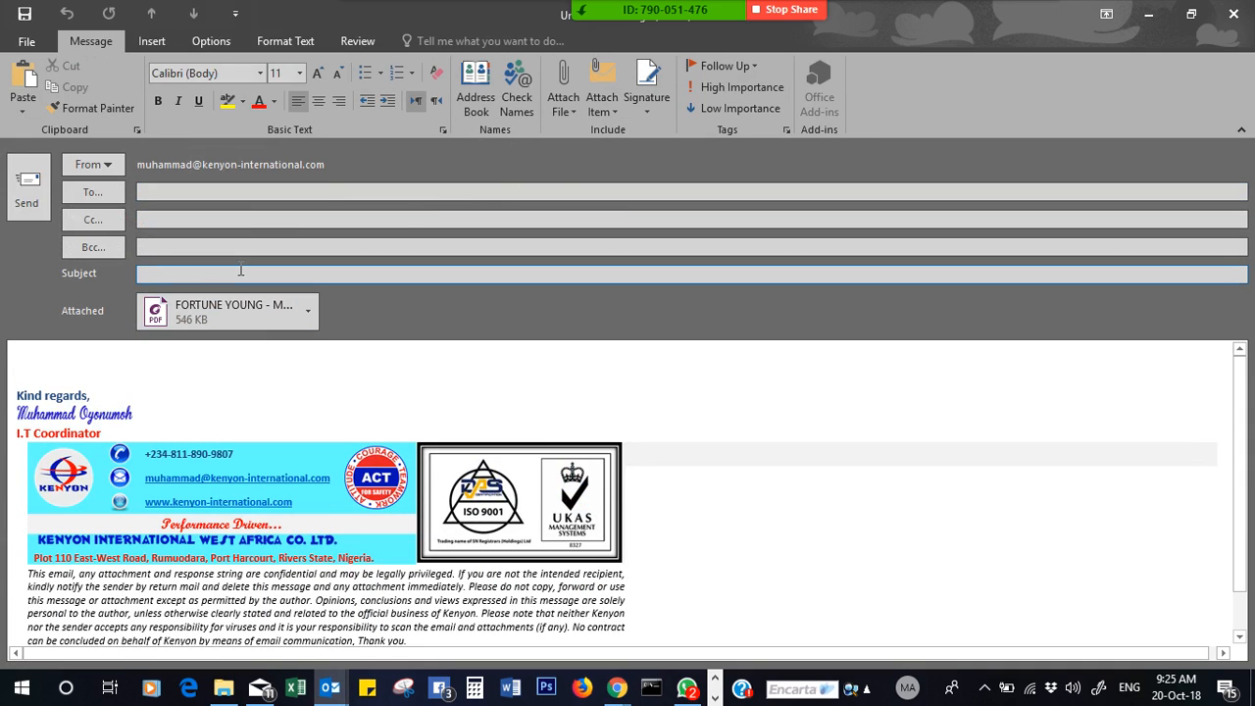
{"action": "left_click", "coordinate": [330, 191]}
{"action": "type", "text": "o"}
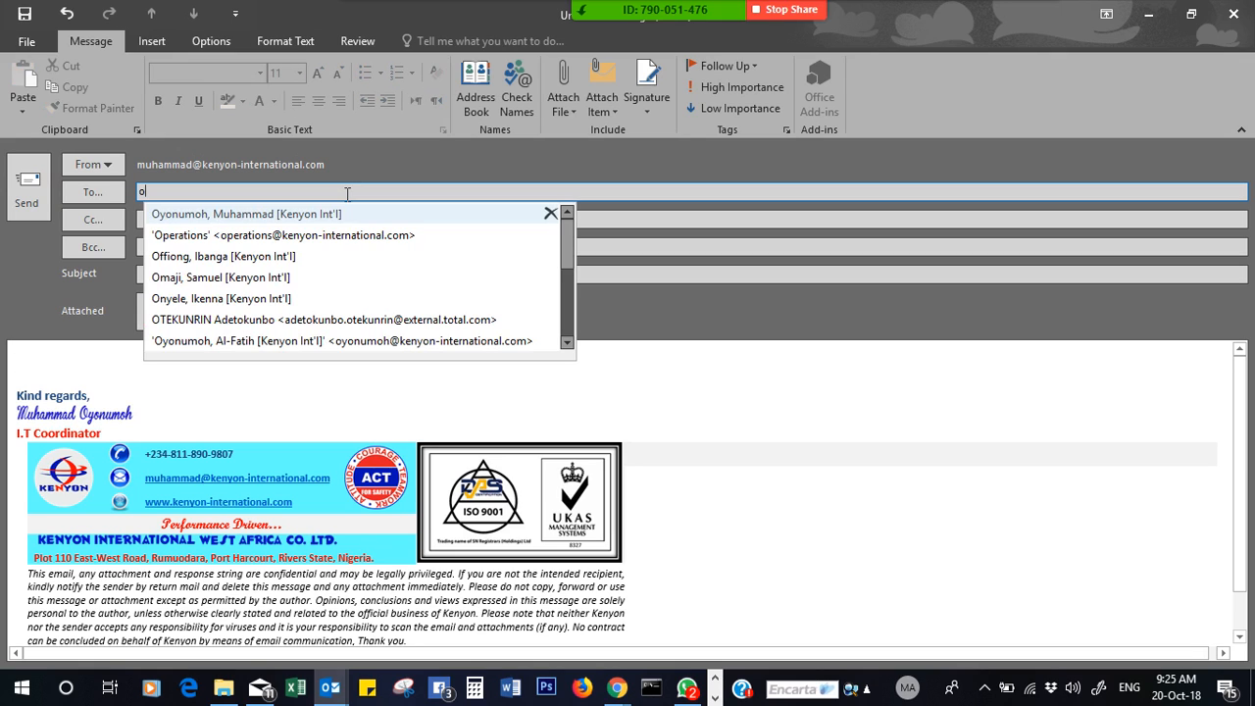
{"action": "type", "text": "per"}
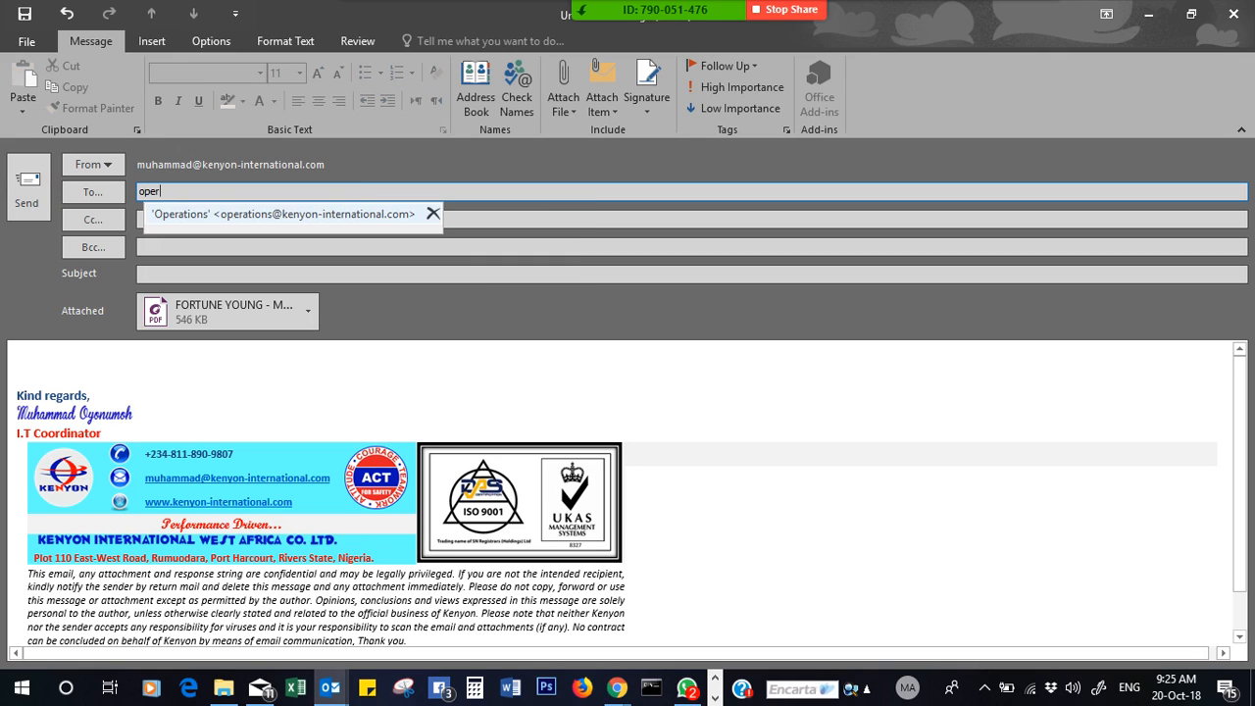
{"action": "left_click", "coordinate": [378, 215]}
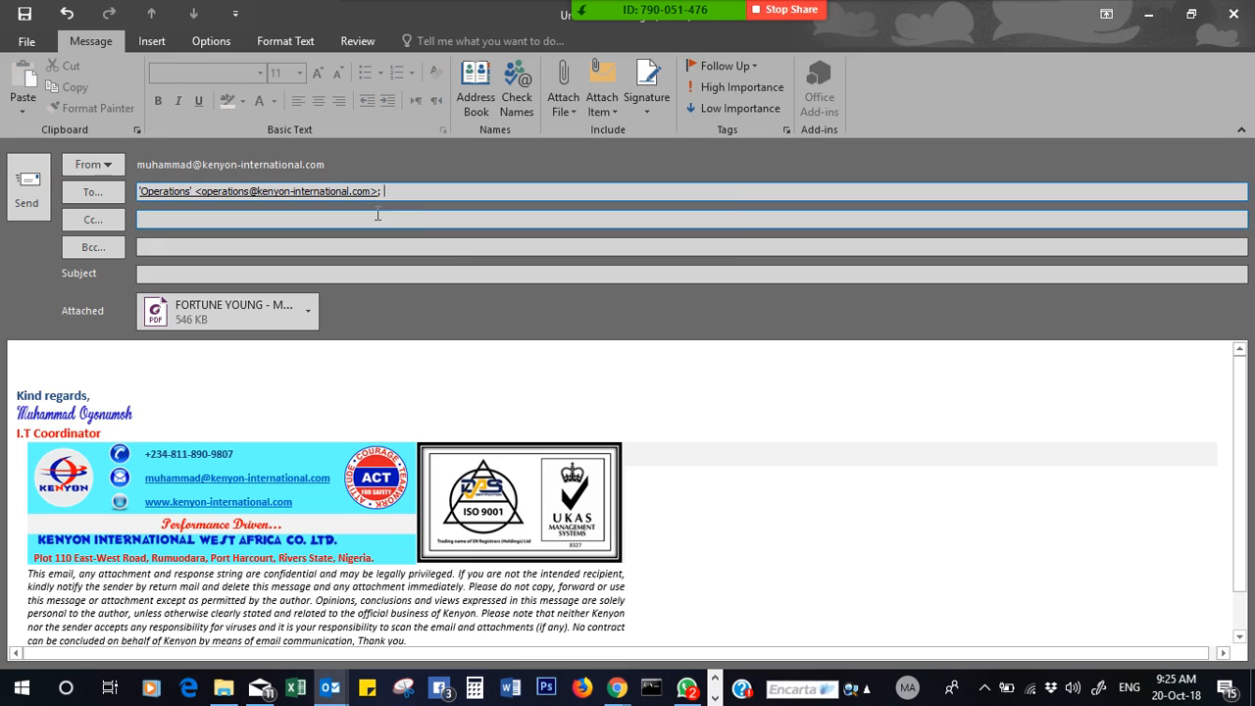
{"action": "type", "text": "ub"}
{"action": "left_click", "coordinate": [440, 215]}
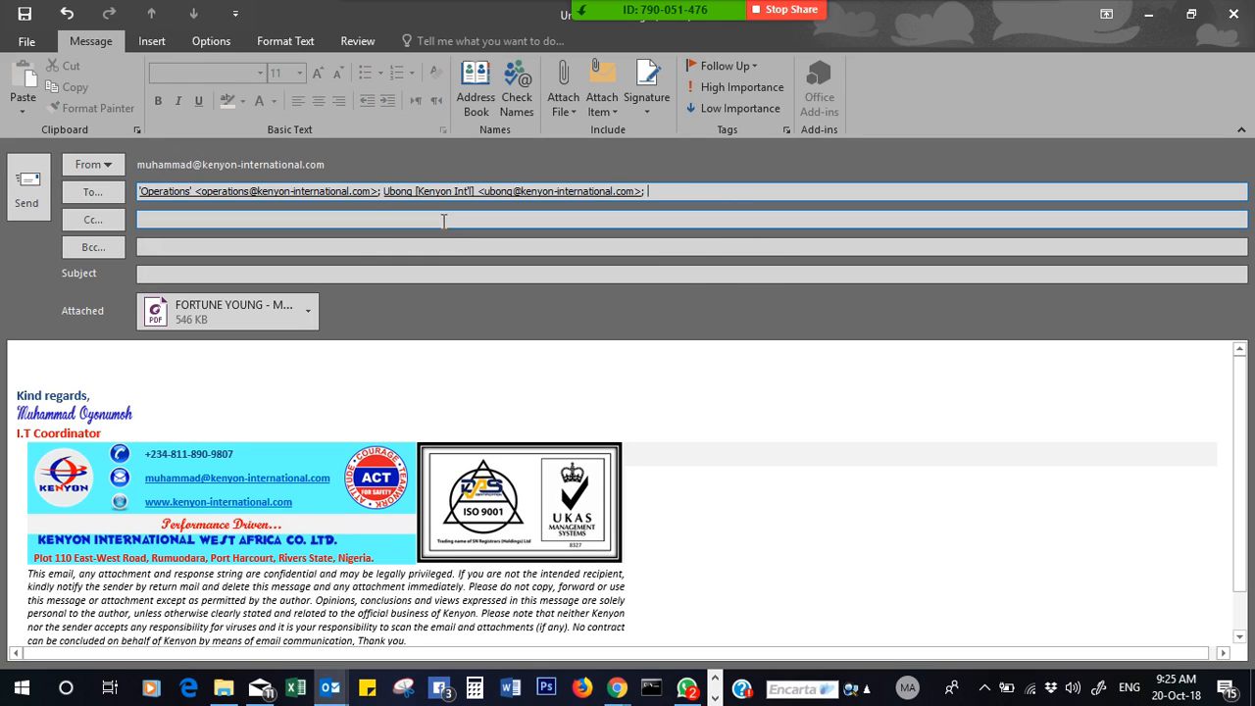
- Give it the subject 'Medicals Fortune' and body FYA, then send it
{"action": "left_click", "coordinate": [290, 276]}
{"action": "type", "text": "Medica"}
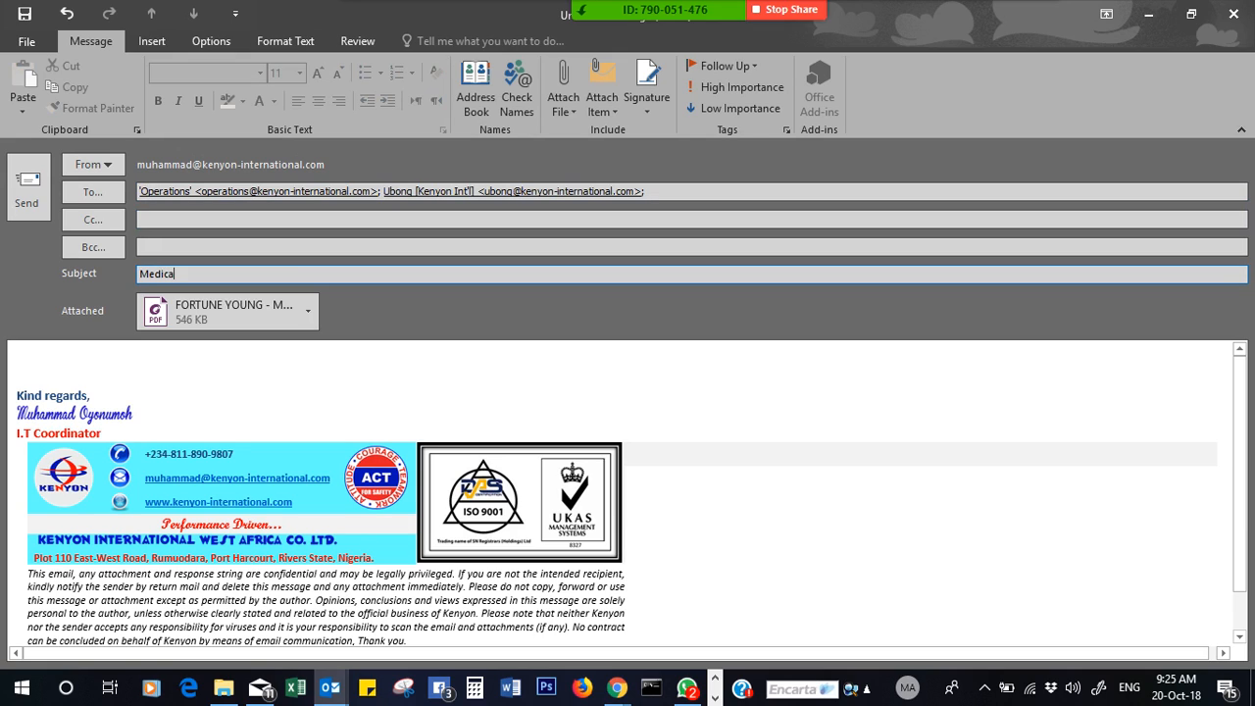
{"action": "type", "text": "ls-Fortune"}
{"action": "key", "text": "BackSpace"}
{"action": "left_click", "coordinate": [288, 357]}
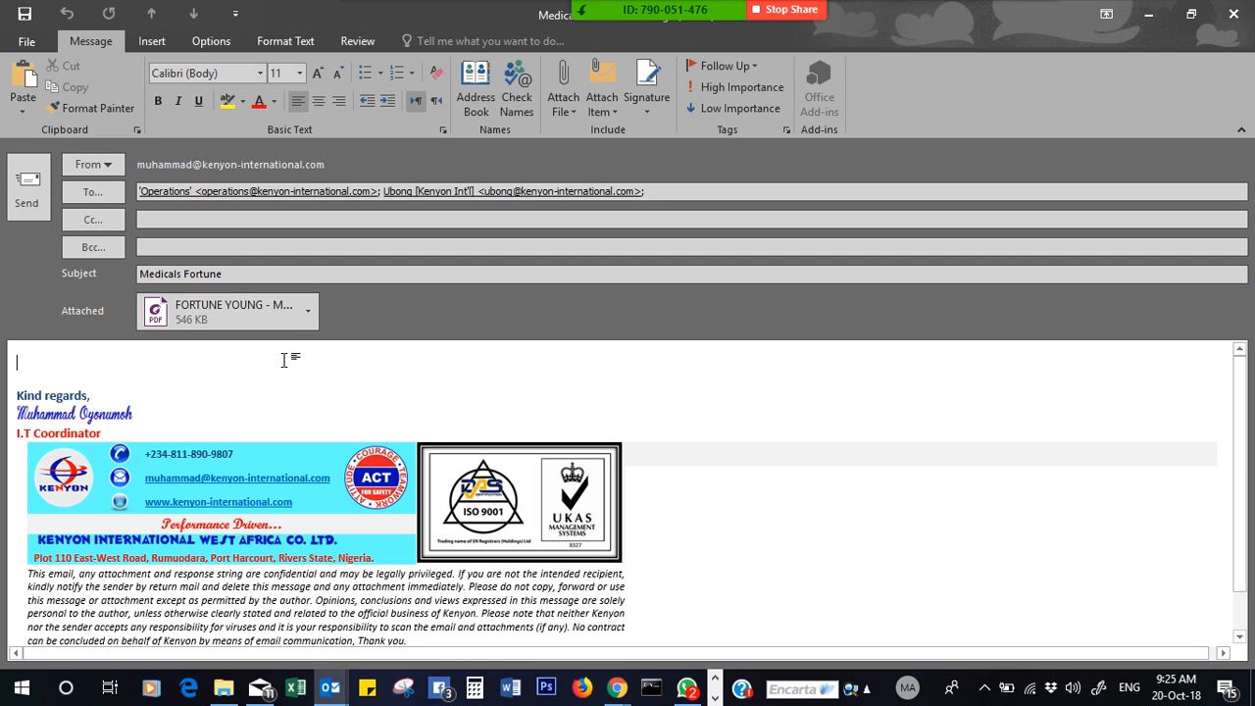
{"action": "type", "text": "FYA"}
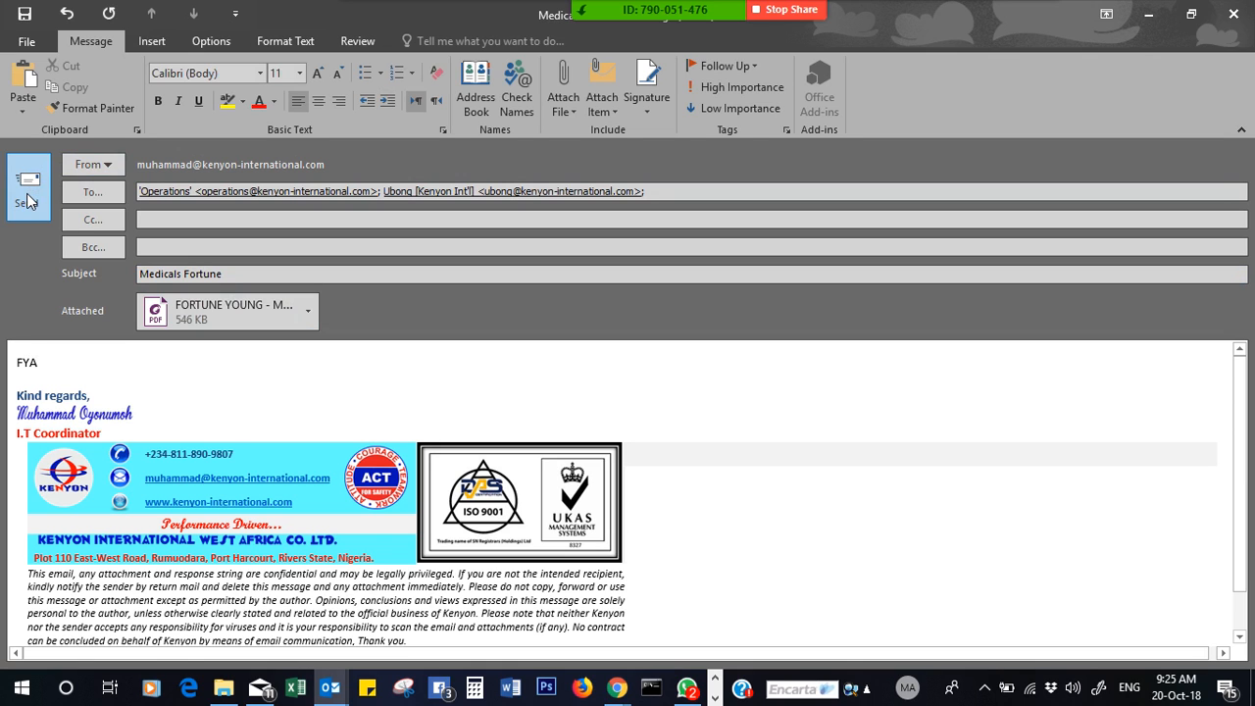
{"action": "left_click", "coordinate": [27, 193]}
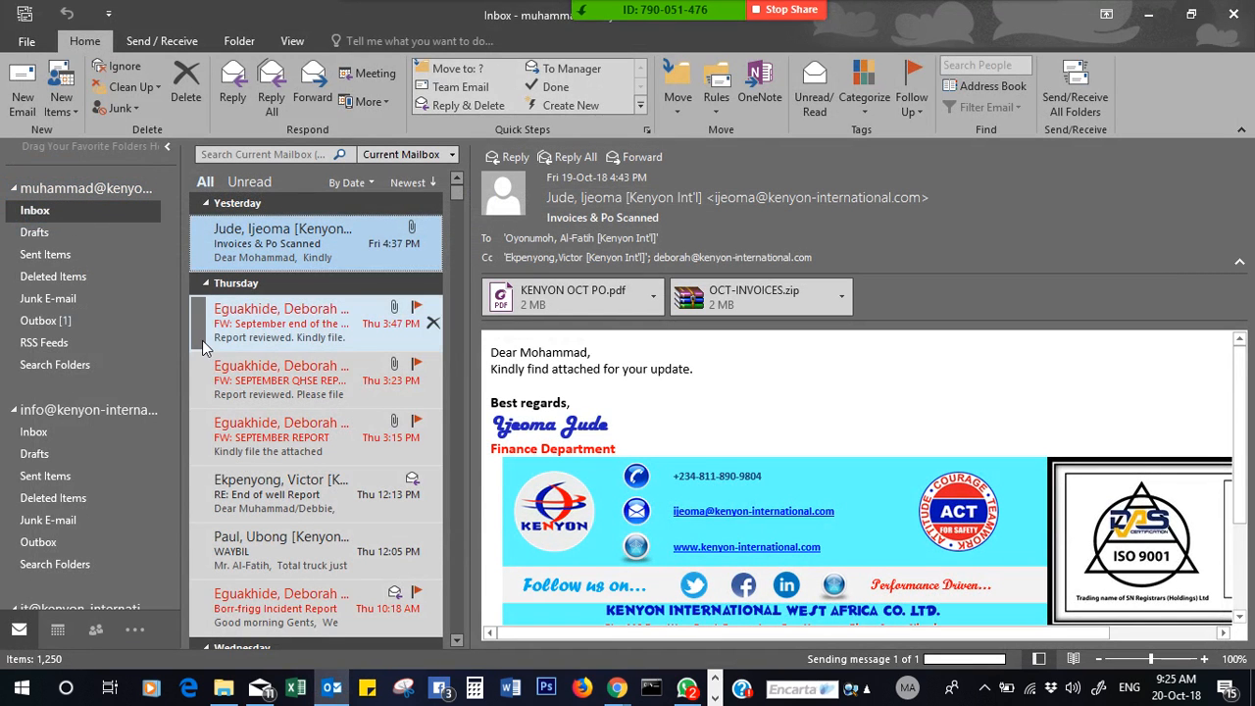
- Verify the Medicals Fortune email in Outbox and Sent Items, then put Outlook away
{"action": "left_click", "coordinate": [81, 326]}
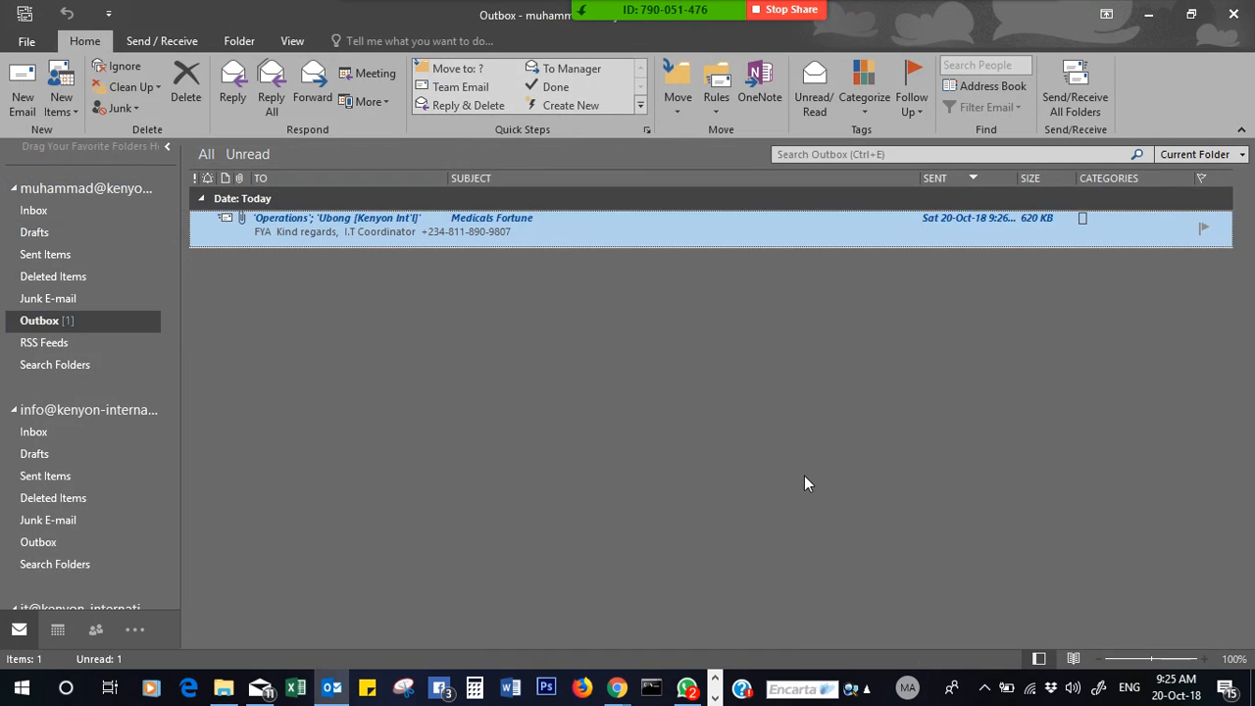
{"action": "left_click", "coordinate": [53, 256]}
{"action": "left_click", "coordinate": [269, 243]}
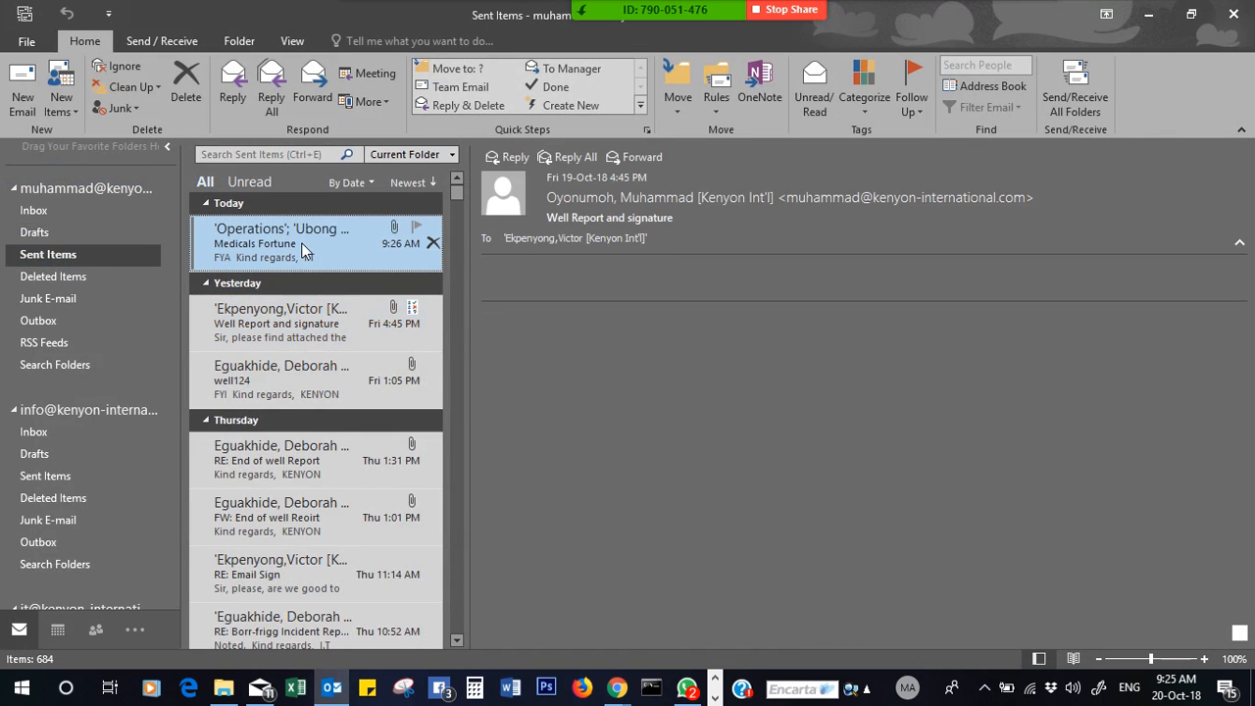
{"action": "left_click", "coordinate": [1149, 14]}
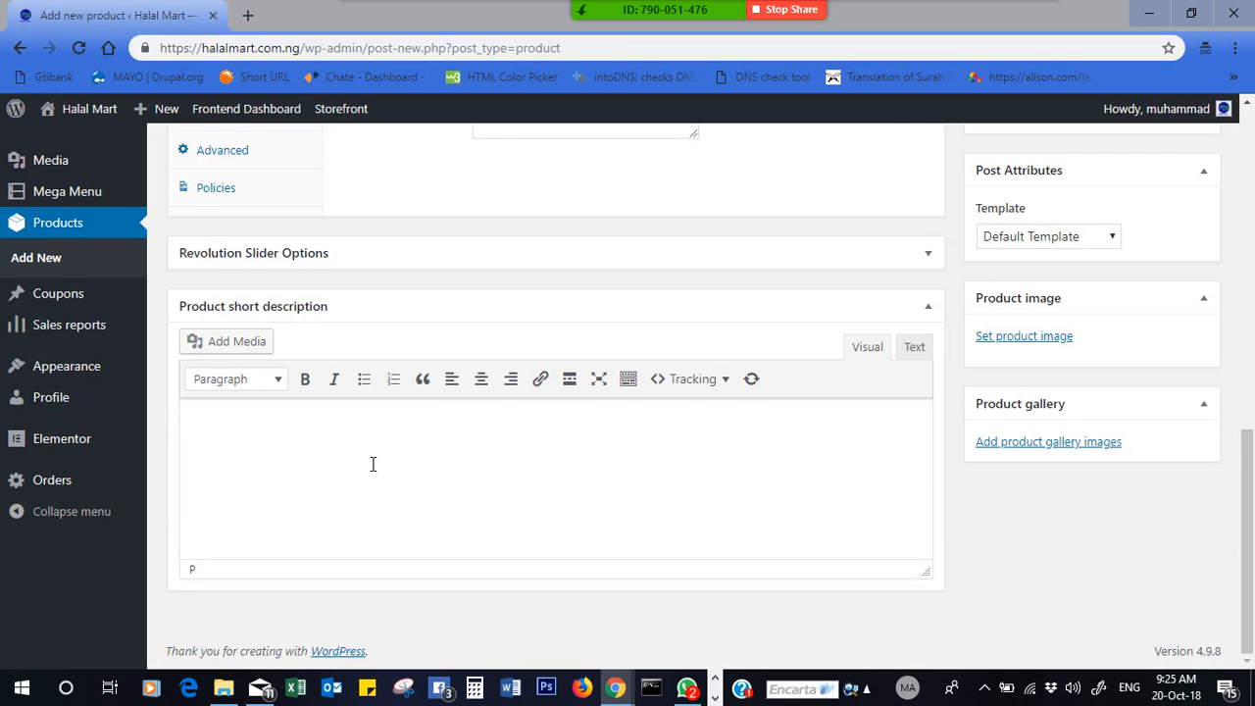
- Enter the short description lines USB Charging, Free power bank, Waterproof and 24CL Capacity
{"action": "type", "text": "SB"}
{"action": "mouse_move", "coordinate": [704, 8]}
{"action": "type", "text": "CHarging"}
{"action": "key", "text": "BackSpace"}
{"action": "key", "text": "BackSpace"}
{"action": "key", "text": "BackSpace"}
{"action": "key", "text": "BackSpace"}
{"action": "key", "text": "BackSpace"}
{"action": "key", "text": "BackSpace"}
{"action": "key", "text": "BackSpace"}
{"action": "type", "text": "harging Free "}
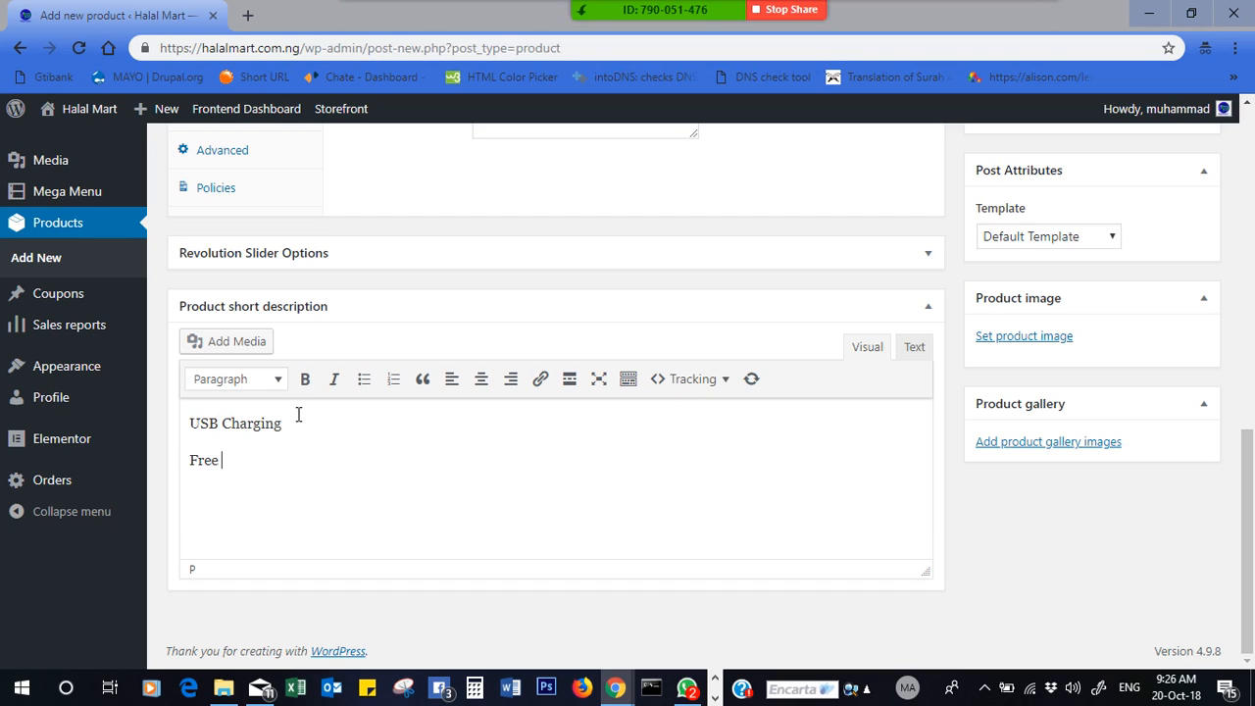
{"action": "type", "text": "powerbank"}
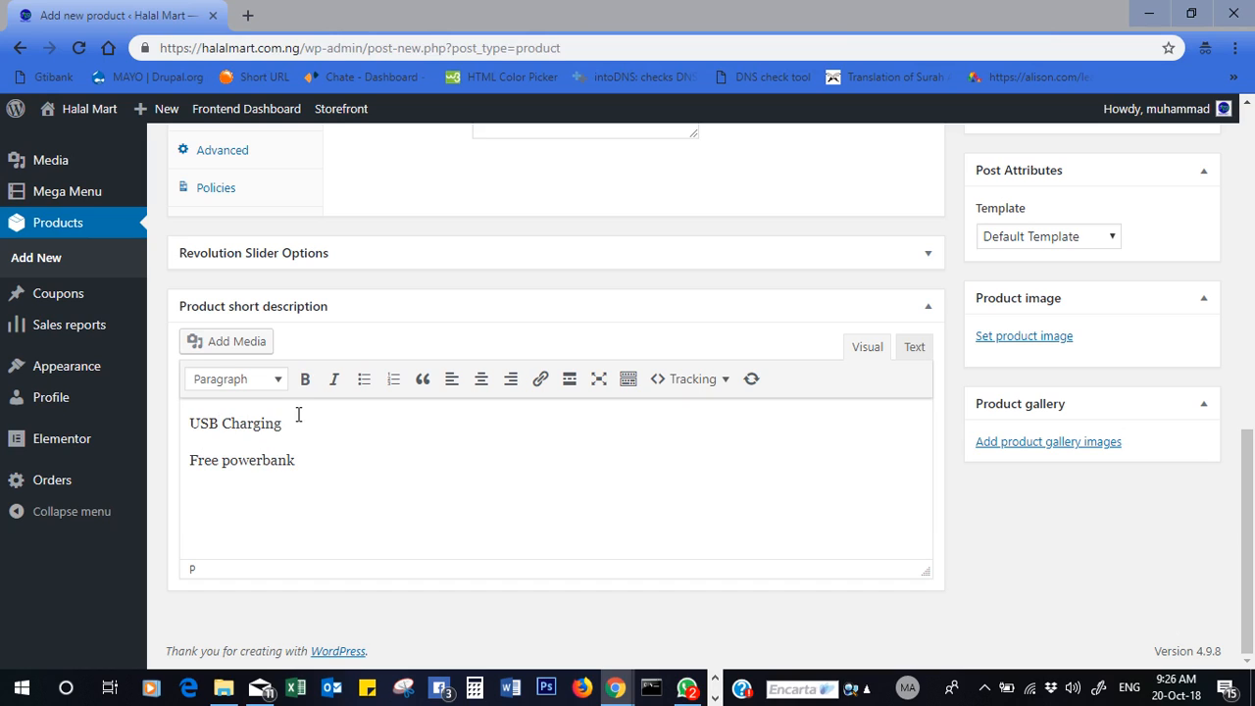
{"action": "key", "text": "Return"}
{"action": "type", "text": "Warter"}
{"action": "key", "text": "BackSpace"}
{"action": "key", "text": "BackSpace"}
{"action": "key", "text": "BackSpace"}
{"action": "type", "text": "terproof"}
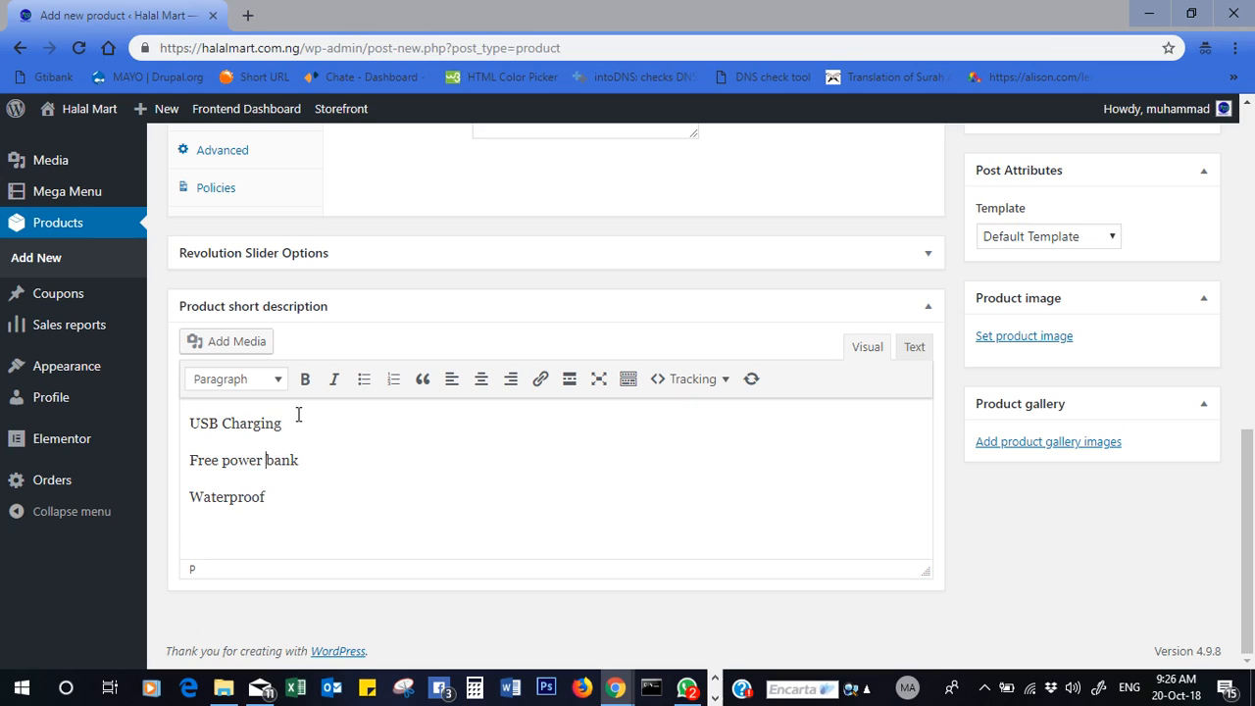
{"action": "key", "text": "ctrl+End"}
{"action": "key", "text": "Return"}
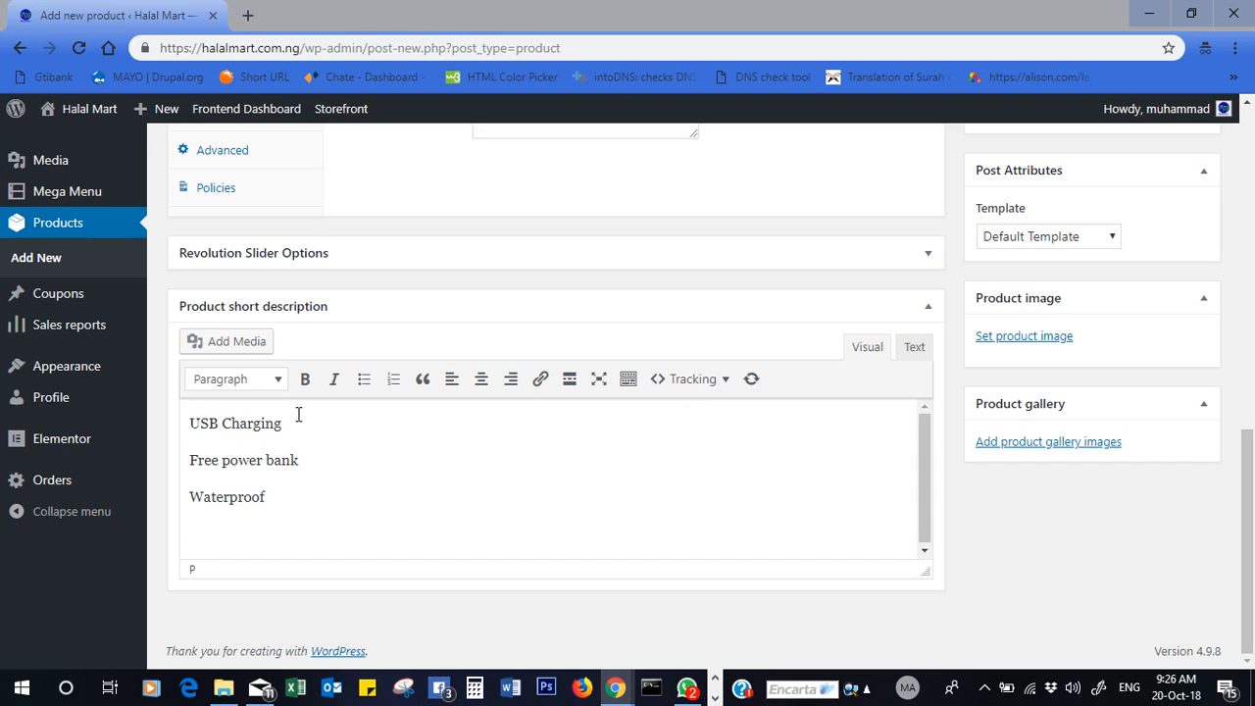
{"action": "type", "text": "24CL Capacity"}
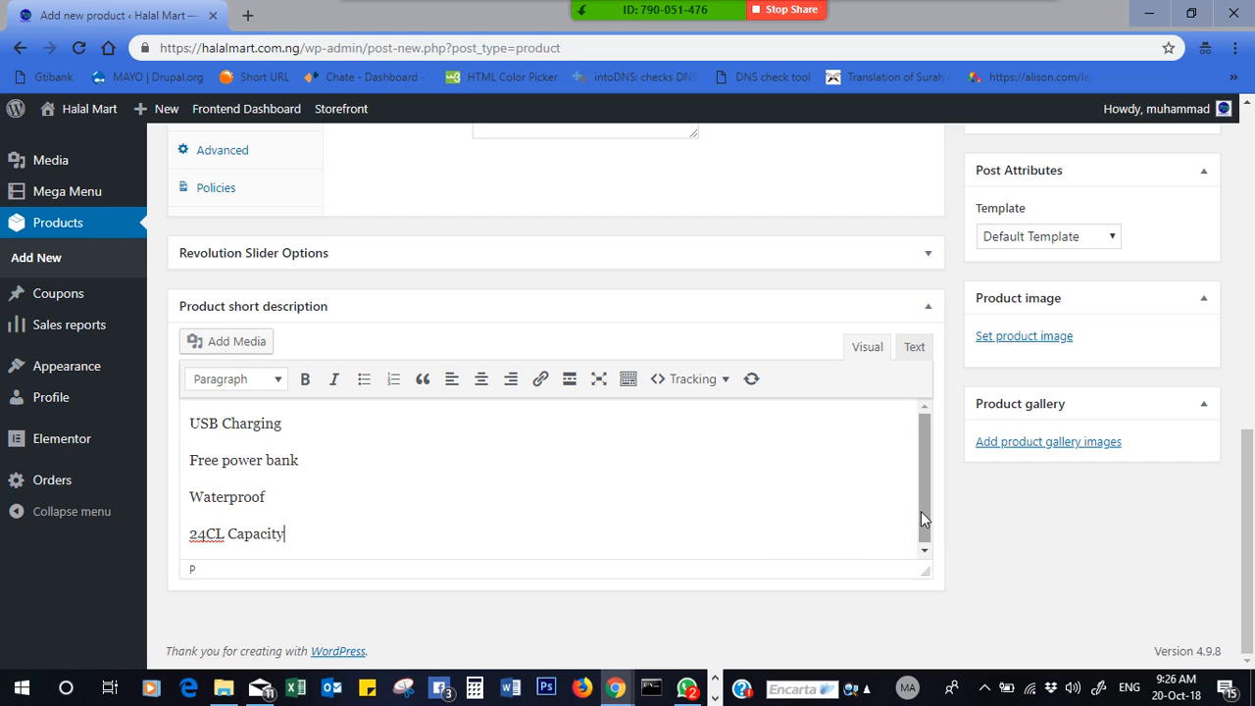
{"action": "left_click_drag", "start_coordinate": [1251, 444], "coordinate": [1253, 197]}
- Begin the main description: 'This is an anti-theft USB charging laptop bag. Comes with protective shield against knife'
{"action": "left_click", "coordinate": [704, 240]}
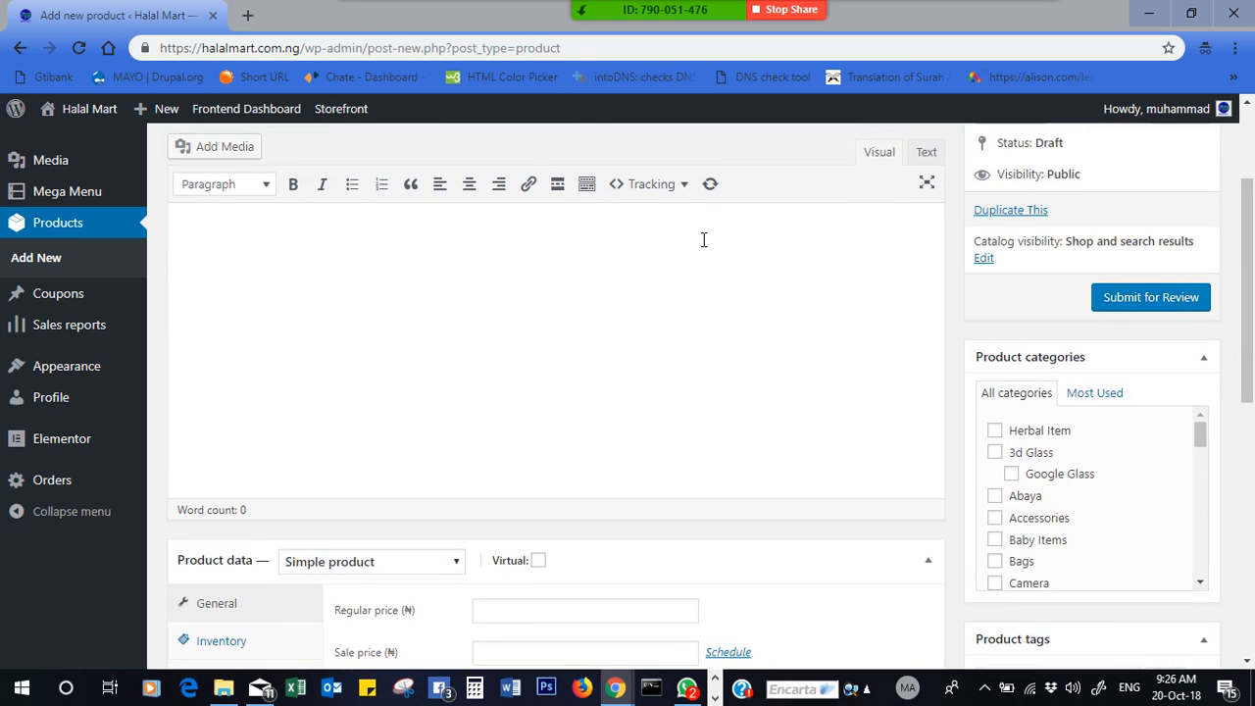
{"action": "type", "text": "This is an anti"}
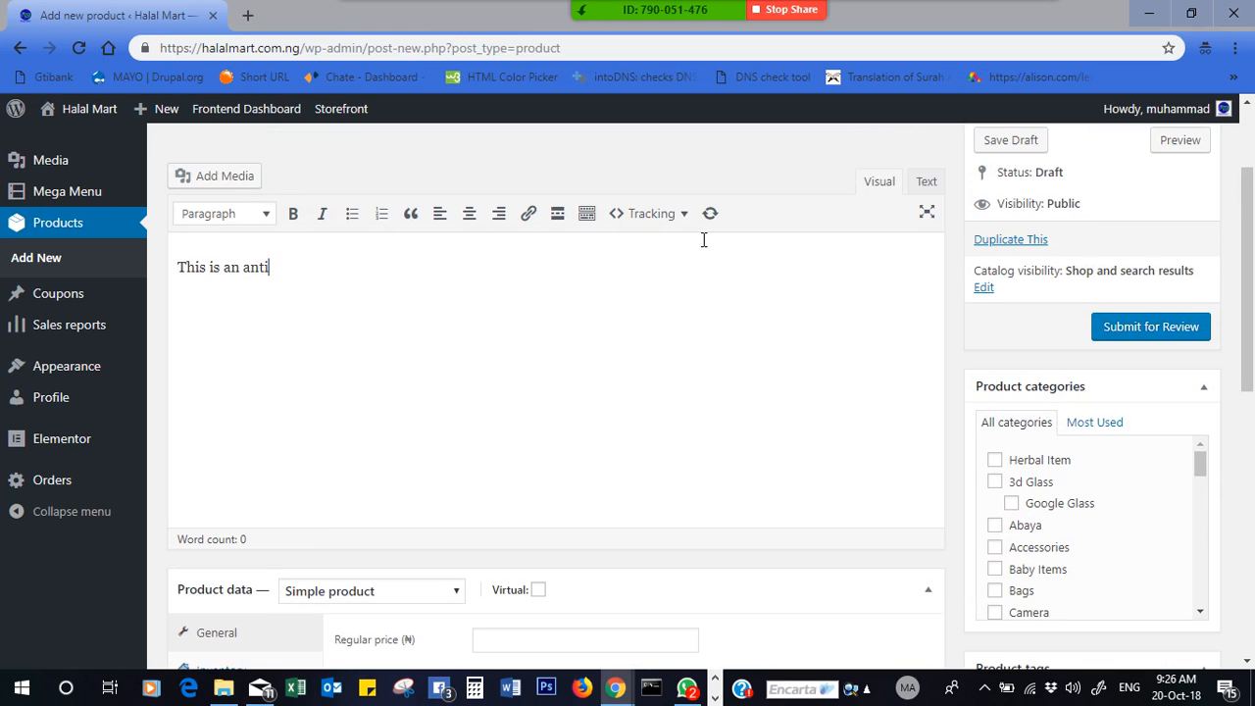
{"action": "type", "text": "-theft USB charg"}
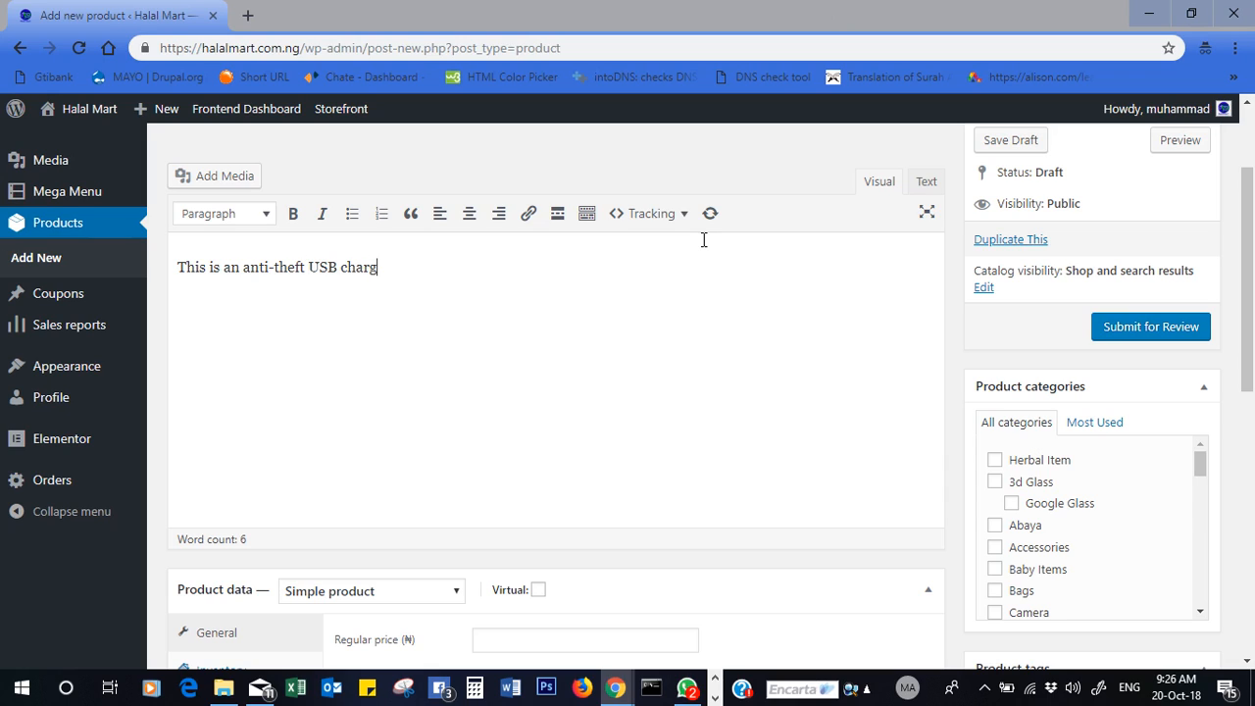
{"action": "type", "text": "ing lapr"}
{"action": "type", "text": "op bag. Comes"}
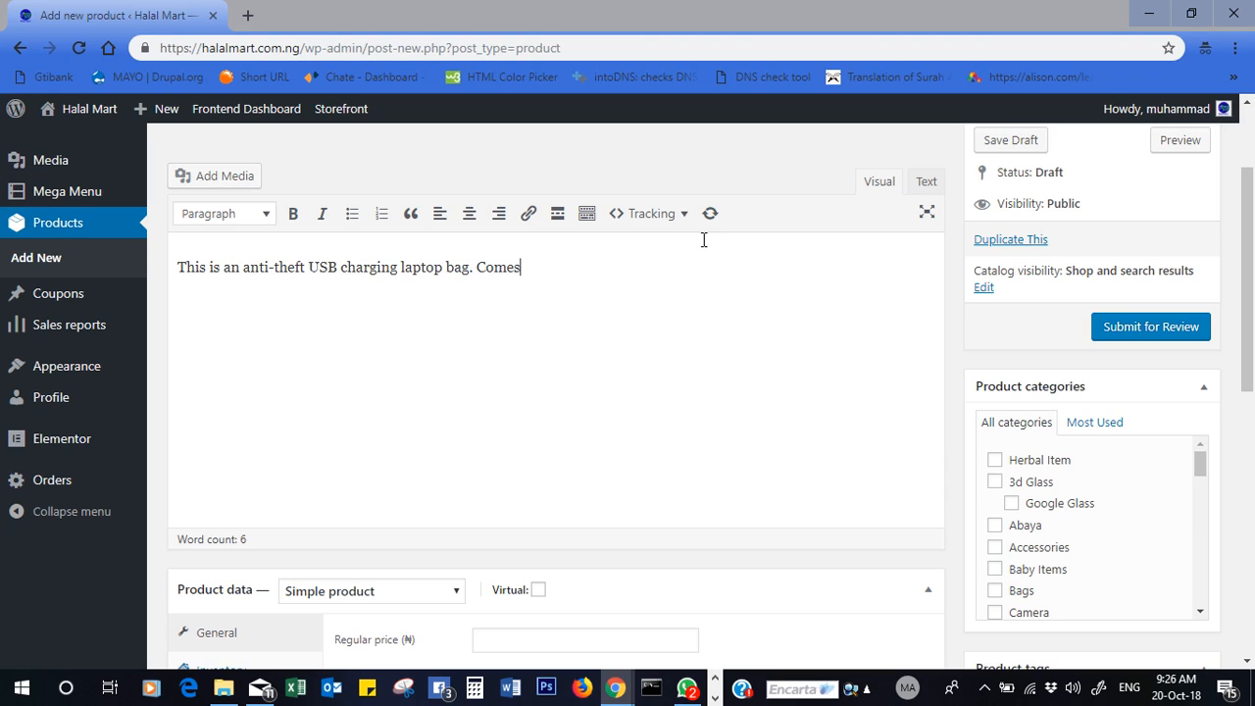
{"action": "type", "text": " with protective"}
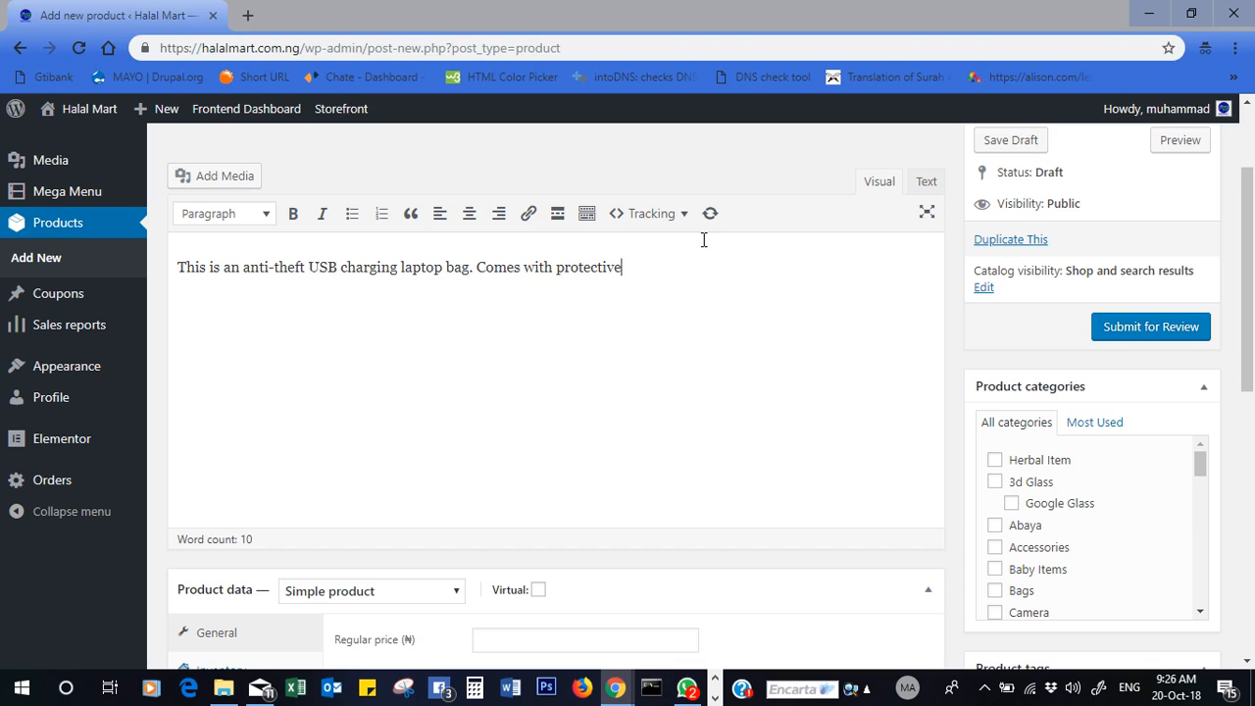
{"action": "type", "text": " shield"}
{"action": "type", "text": " agains t"}
{"action": "key", "text": "BackSpace"}
{"action": "type", "text": "knige"}
{"action": "key", "text": "BackSpace"}
{"action": "key", "text": "BackSpace"}
{"action": "type", "text": "fey"}
{"action": "key", "text": "End"}
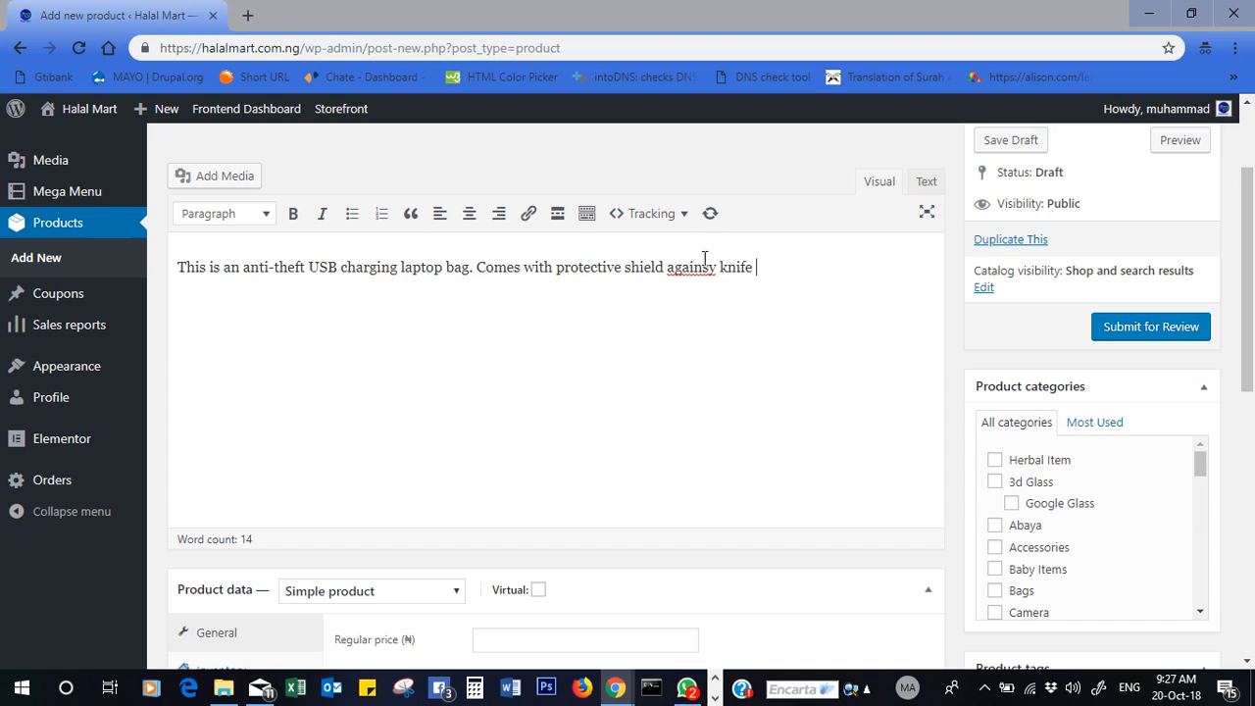
{"action": "left_click", "coordinate": [712, 267]}
{"action": "key", "text": "BackSpace"}
{"action": "type", "text": "t"}
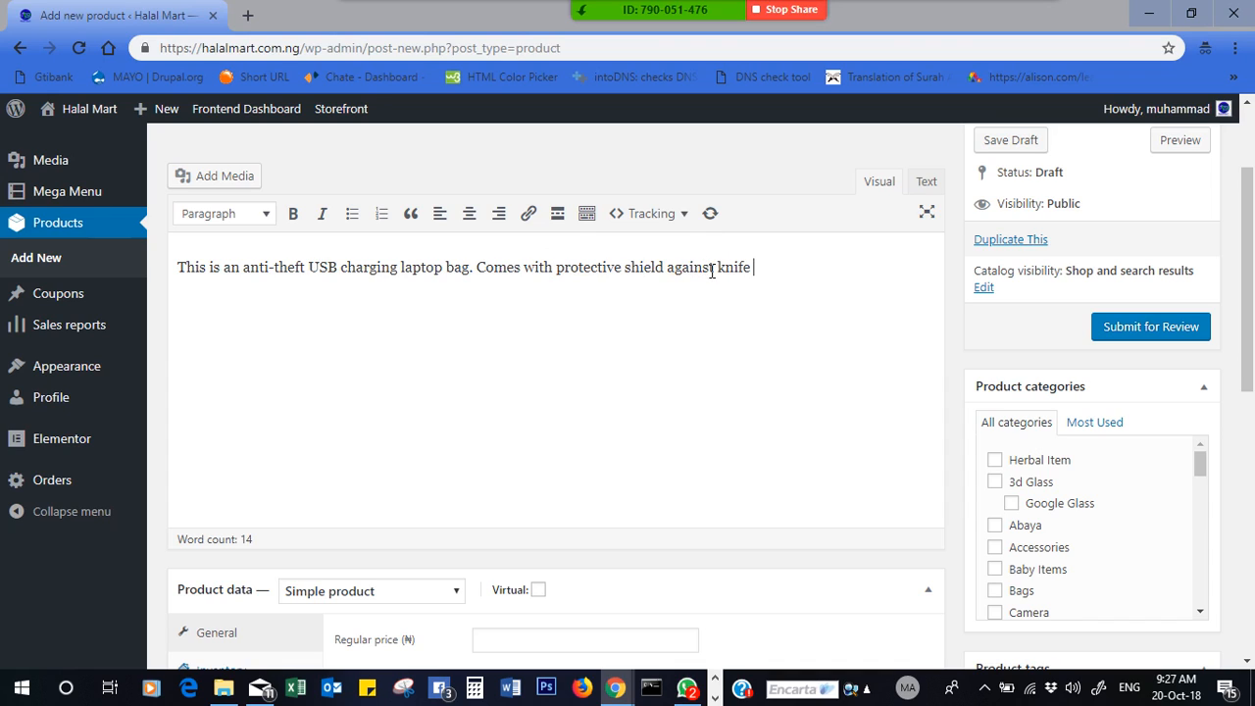
{"action": "key", "text": "End"}
- Finish with 'cuts. It's waterproof and can accommodate all your personal gadgets… Comes in various colours.'
{"action": "type", "text": "cuts. It's waterpf"}
{"action": "key", "text": "BackSpace"}
{"action": "key", "text": "BackSpace"}
{"action": "type", "text": "roof"}
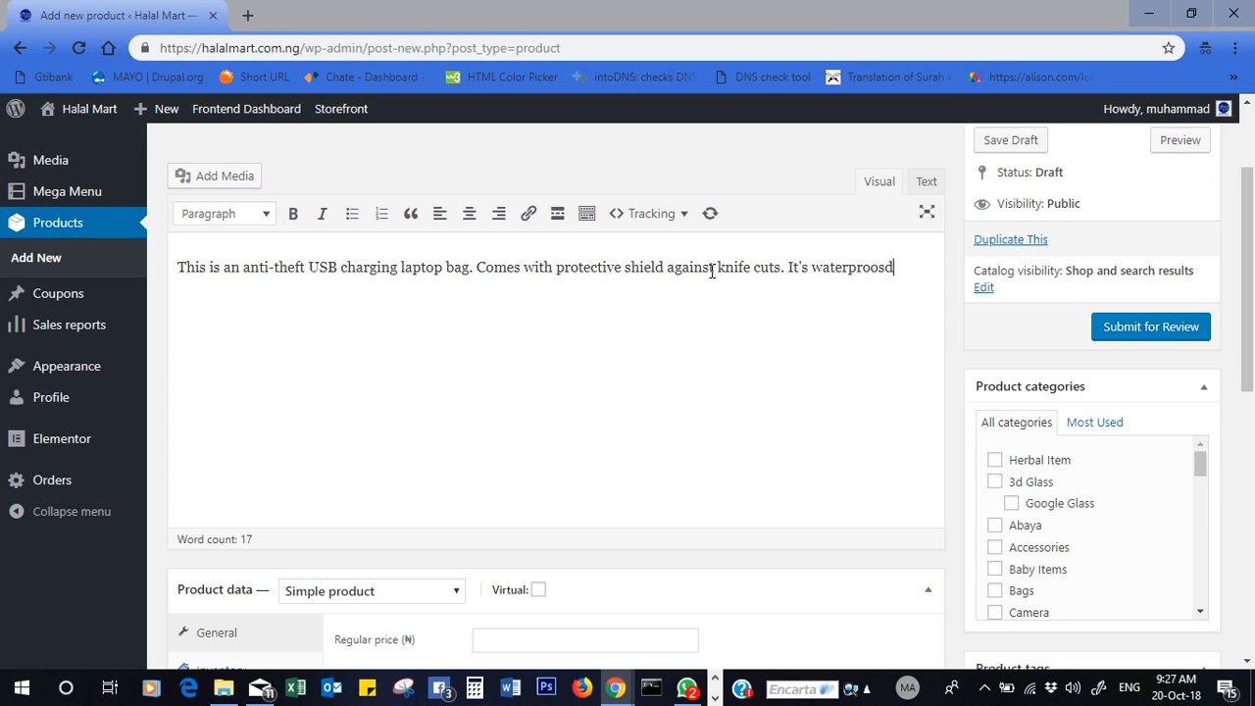
{"action": "key", "text": "BackSpace"}
{"action": "type", "text": "f and ccan"}
{"action": "key", "text": "BackSpace"}
{"action": "key", "text": "BackSpace"}
{"action": "key", "text": "BackSpace"}
{"action": "key", "text": "BackSpace"}
{"action": "type", "text": "an accommo"}
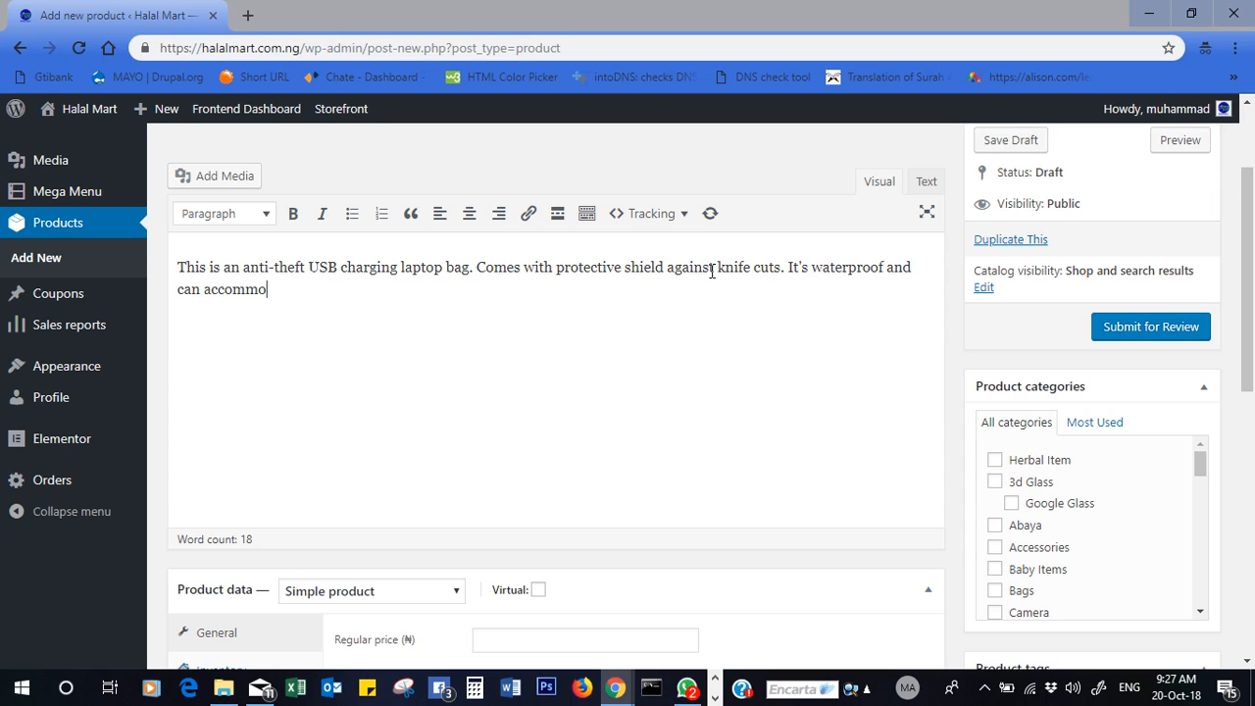
{"action": "type", "text": "date all you perso"}
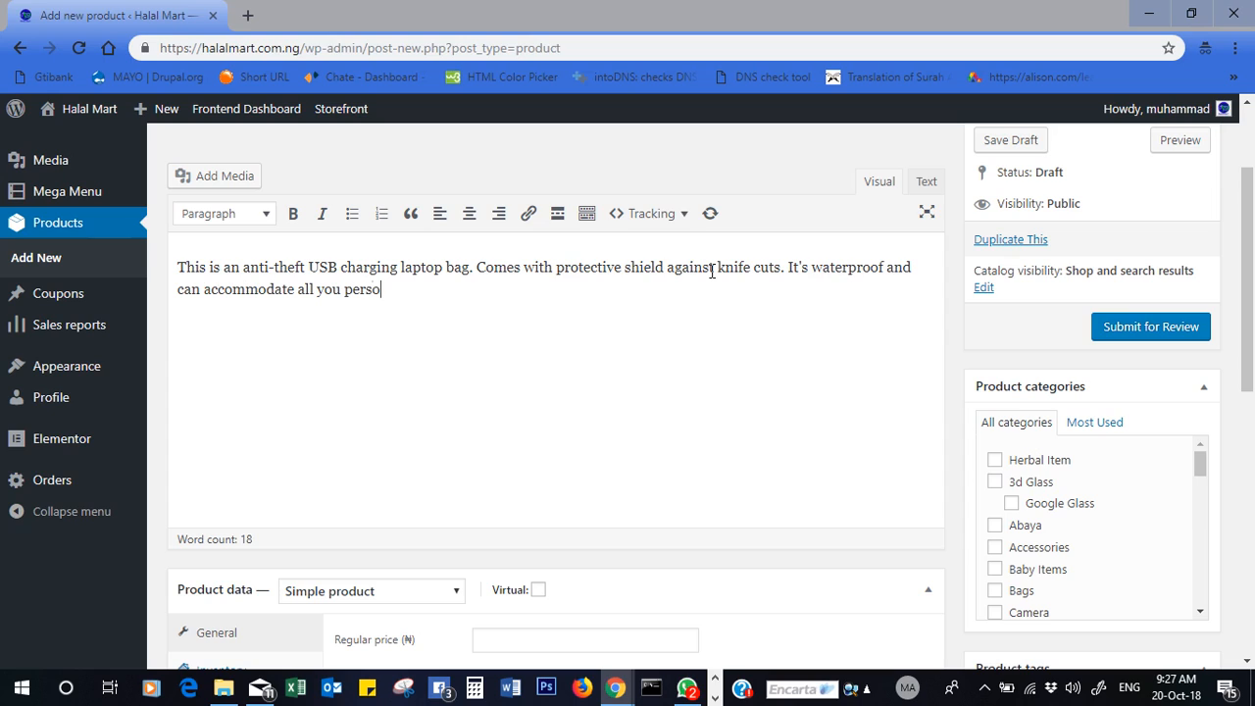
{"action": "type", "text": "nal gad"}
{"action": "type", "text": "ets"}
{"action": "key", "text": "BackSpace"}
{"action": "key", "text": "BackSpace"}
{"action": "type", "text": "j"}
{"action": "type", "text": "ec"}
{"action": "type", "text": "get"}
{"action": "type", "text": "s like "}
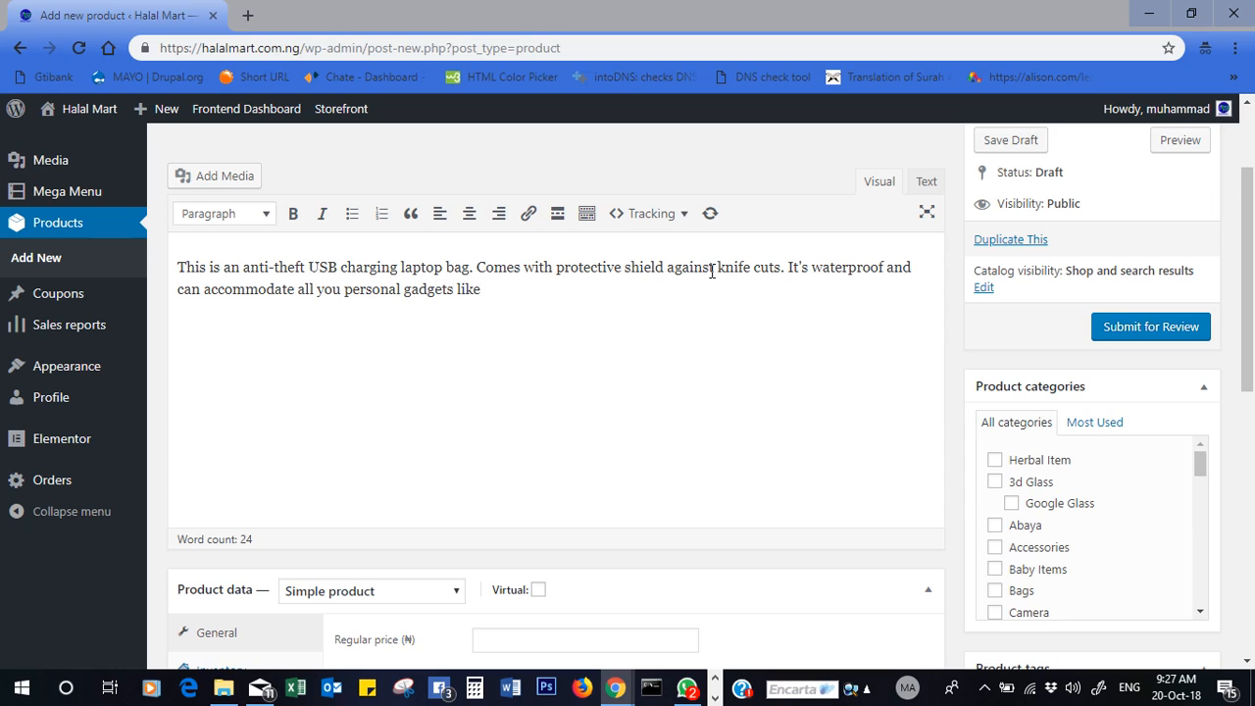
{"action": "type", "text": "ipad, "}
{"action": "type", "text": "lapton"}
{"action": "type", "text": "s, phones,"}
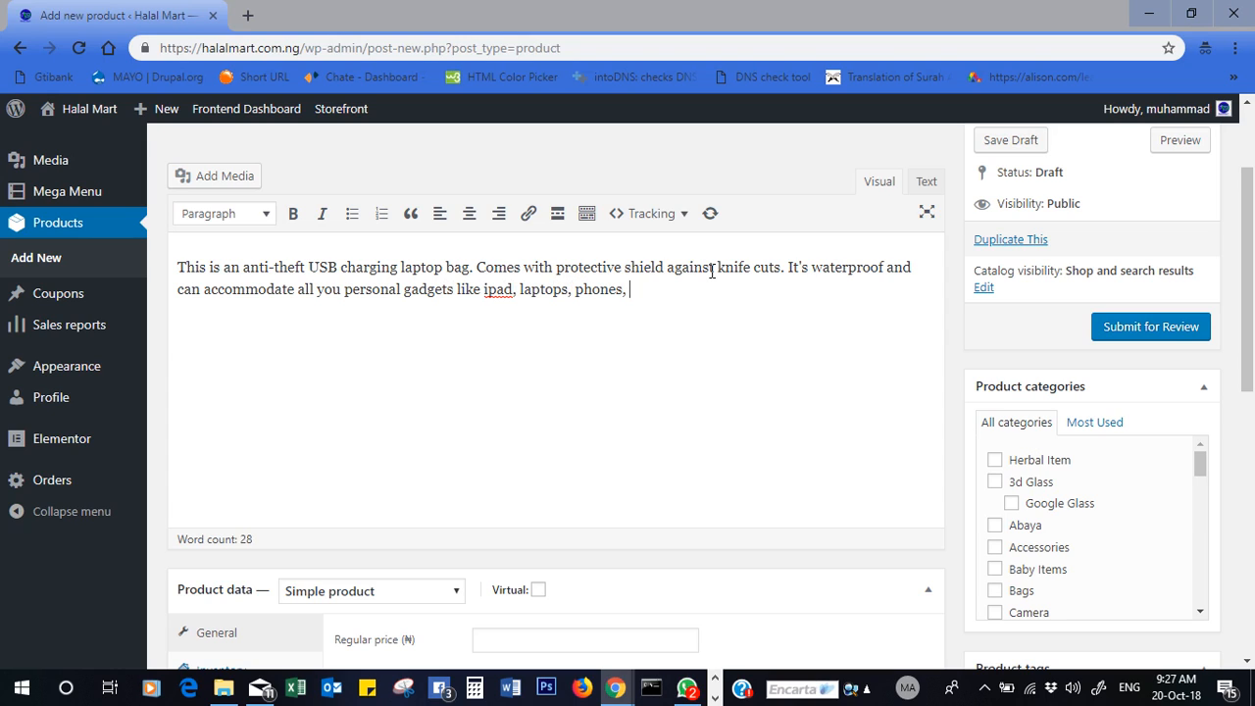
{"action": "type", "text": " etc. c"}
{"action": "key", "text": "BackSpace"}
{"action": "type", "text": "Comes in m"}
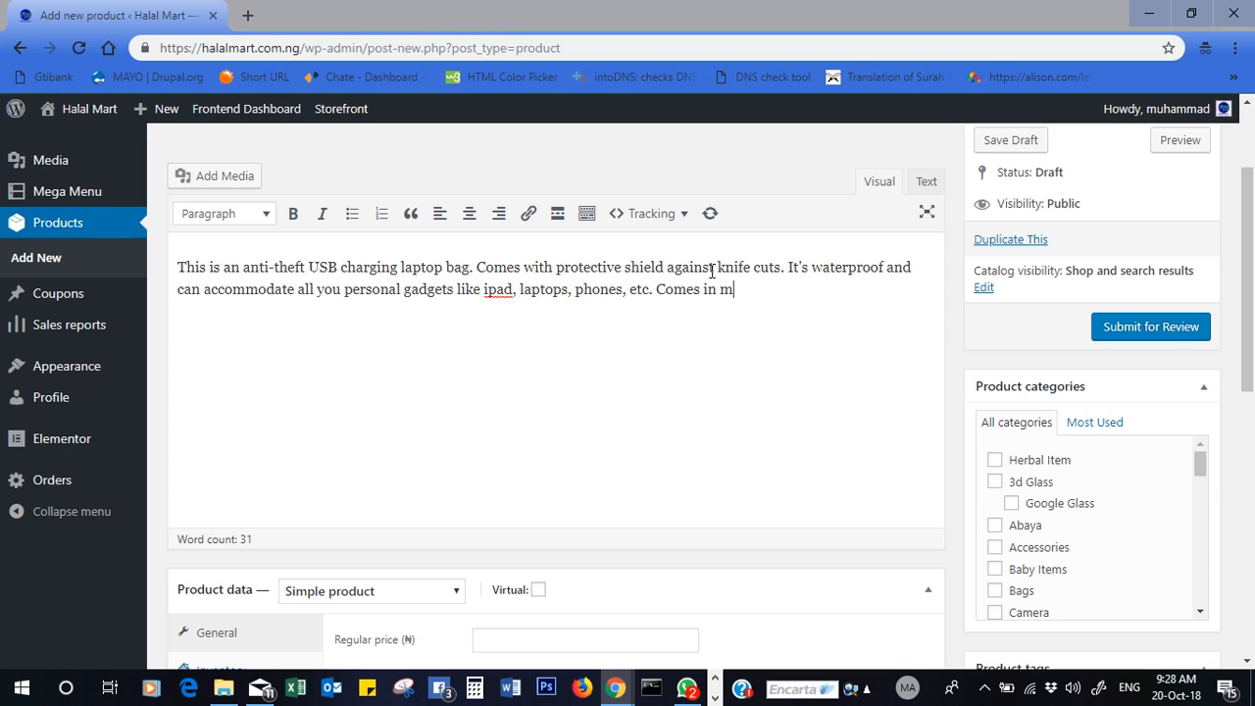
{"action": "key", "text": "BackSpace"}
{"action": "type", "text": "various colours."}
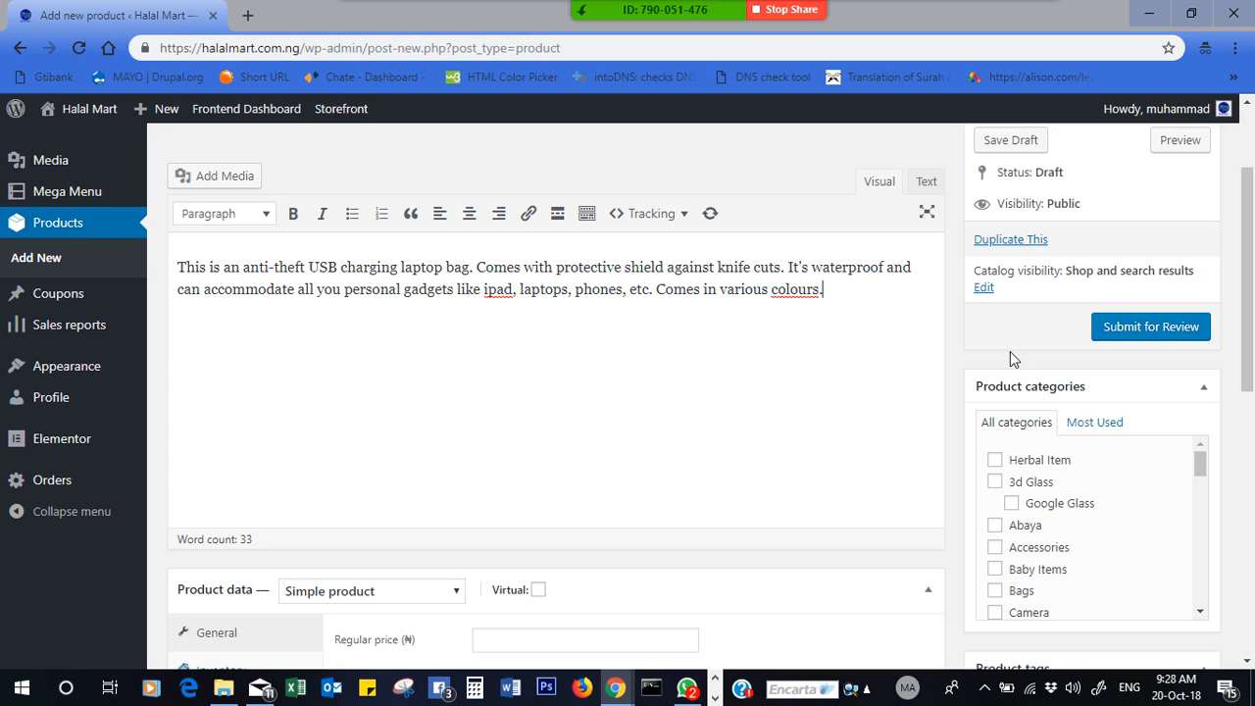
{"action": "left_click_drag", "start_coordinate": [1250, 248], "coordinate": [1243, 308]}
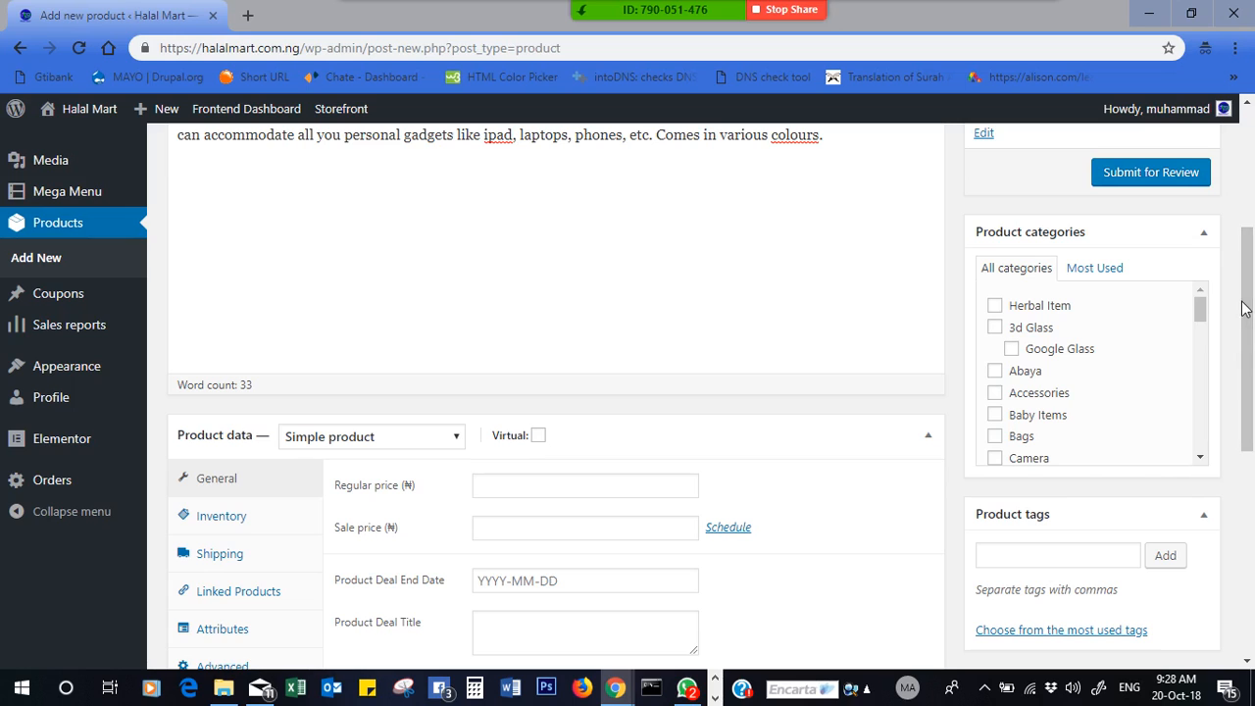
- File the product under Bags and add tags laptop bag, usb bag, usb charging bag, anti theft
{"action": "left_click", "coordinate": [994, 436]}
{"action": "left_click", "coordinate": [1033, 556]}
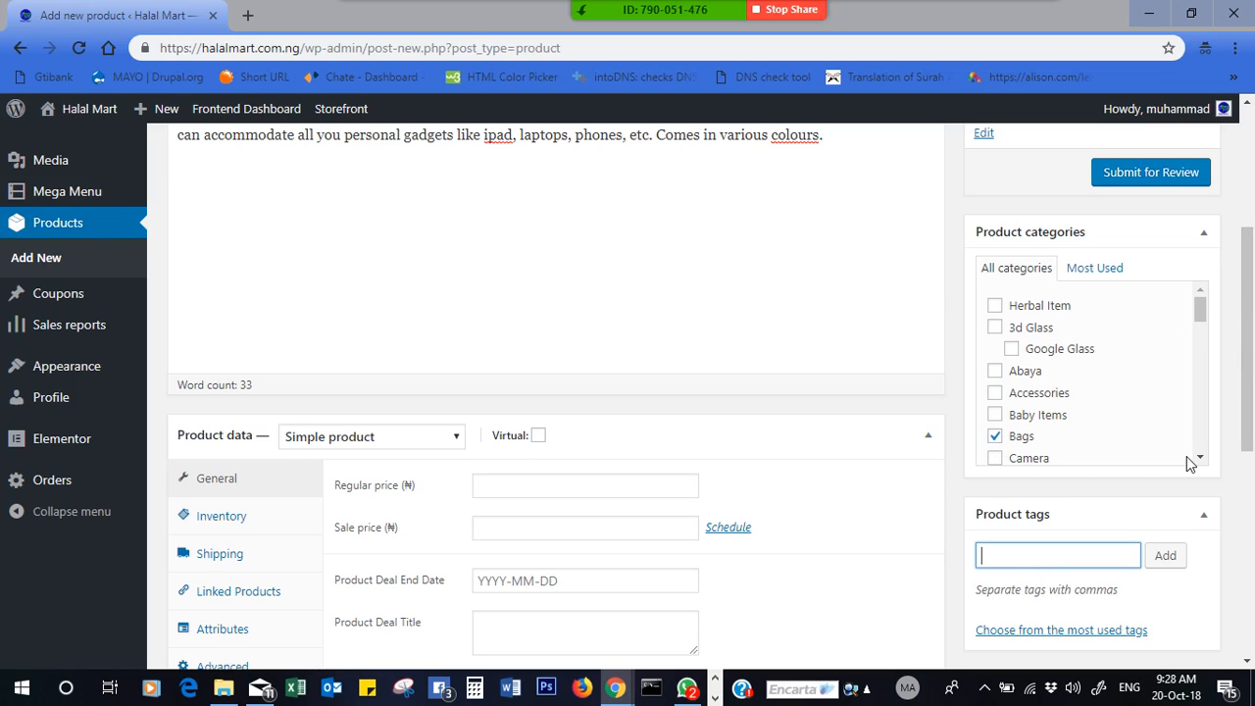
{"action": "left_click_drag", "start_coordinate": [1251, 374], "coordinate": [1251, 441]}
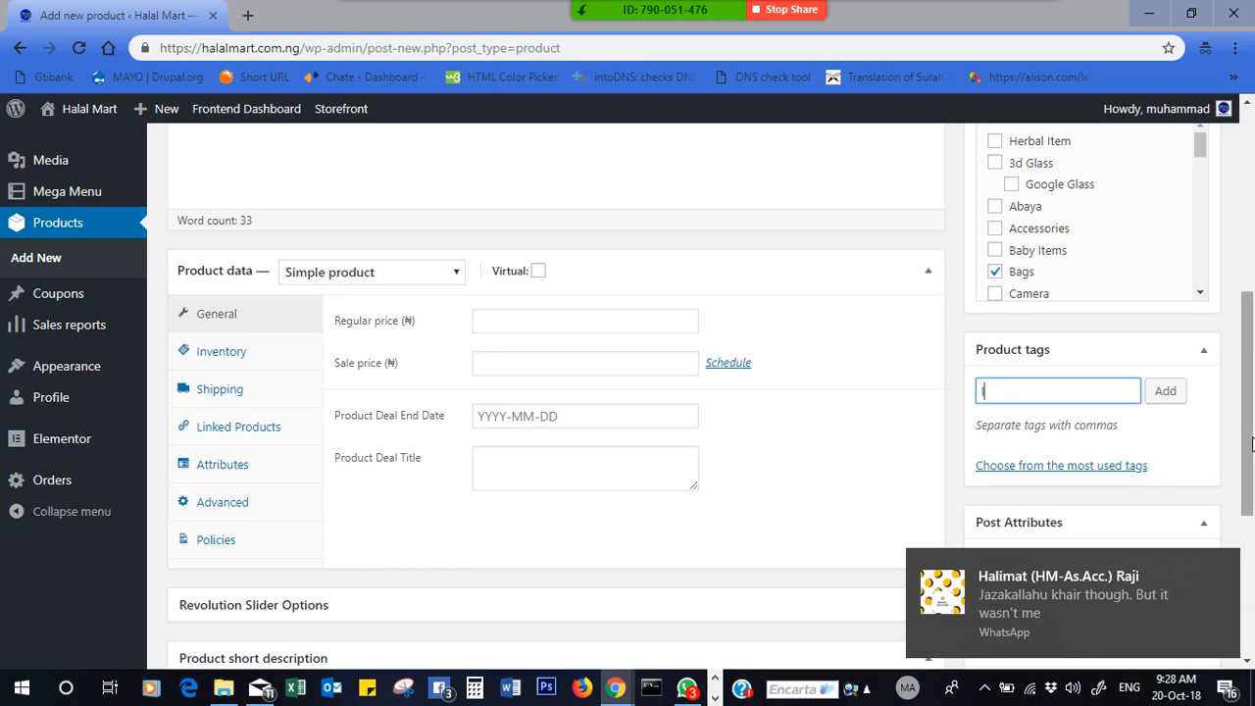
{"action": "type", "text": "t"}
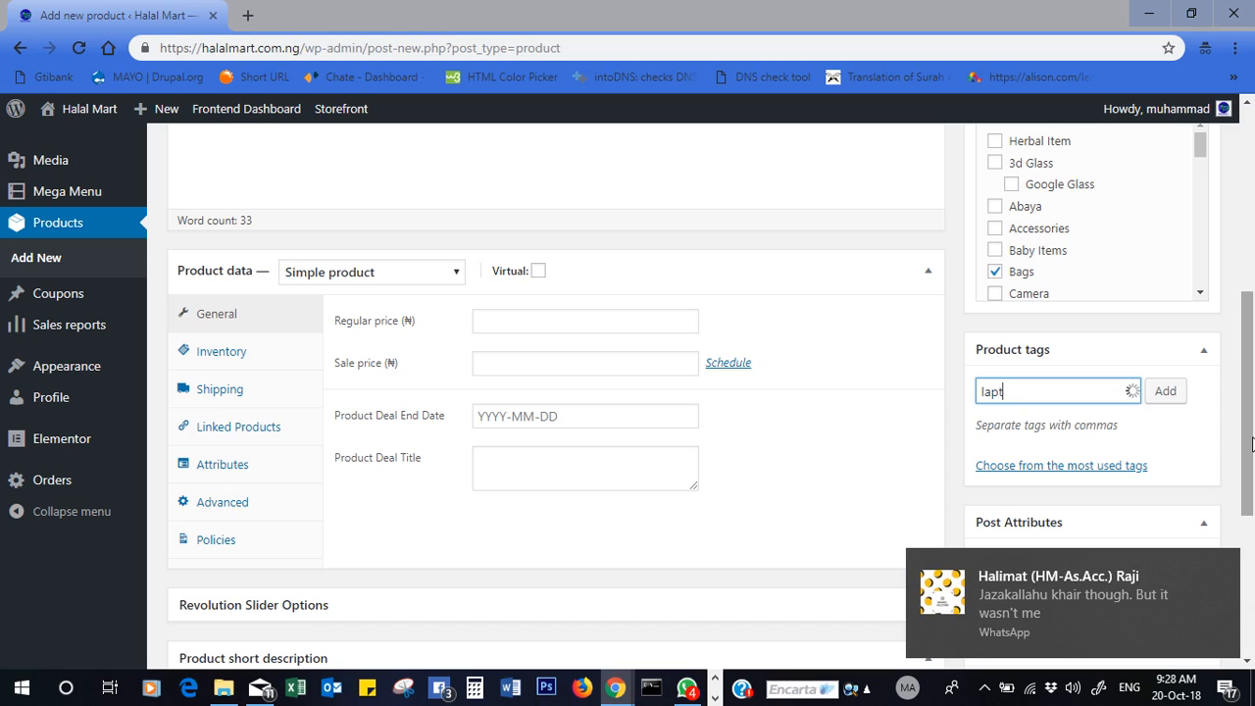
{"action": "type", "text": "op bag,"}
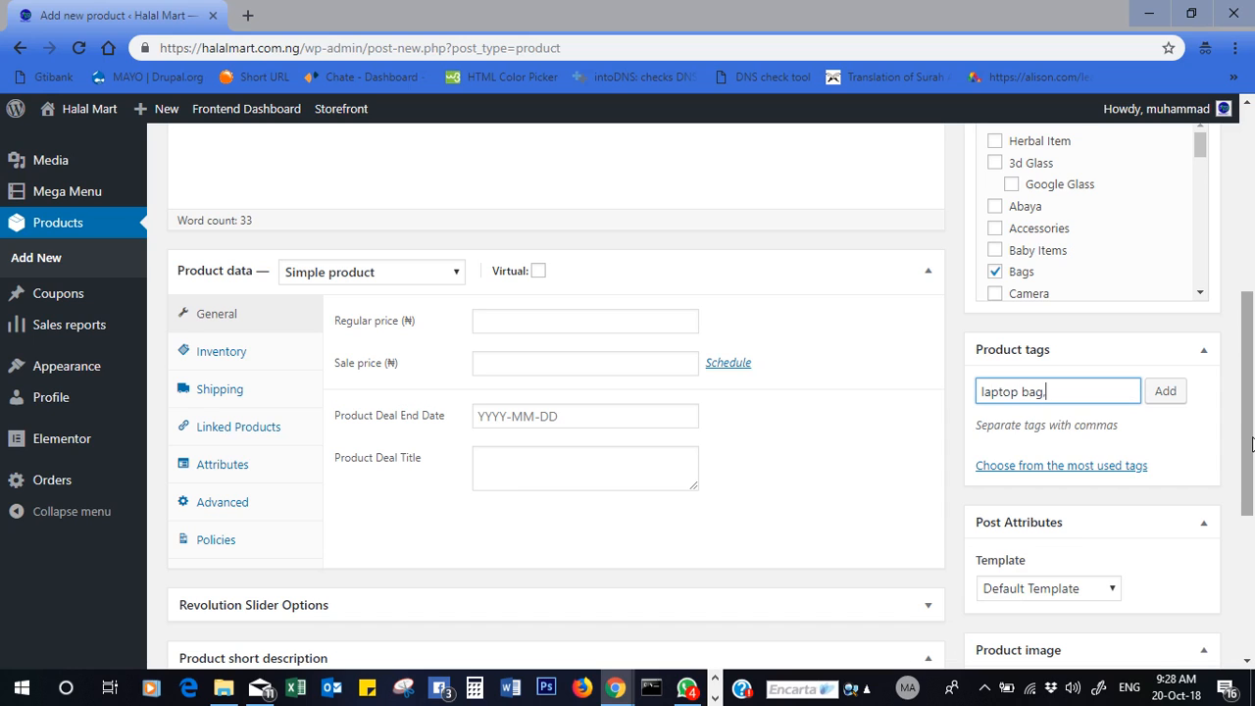
{"action": "type", "text": "usb bac"}
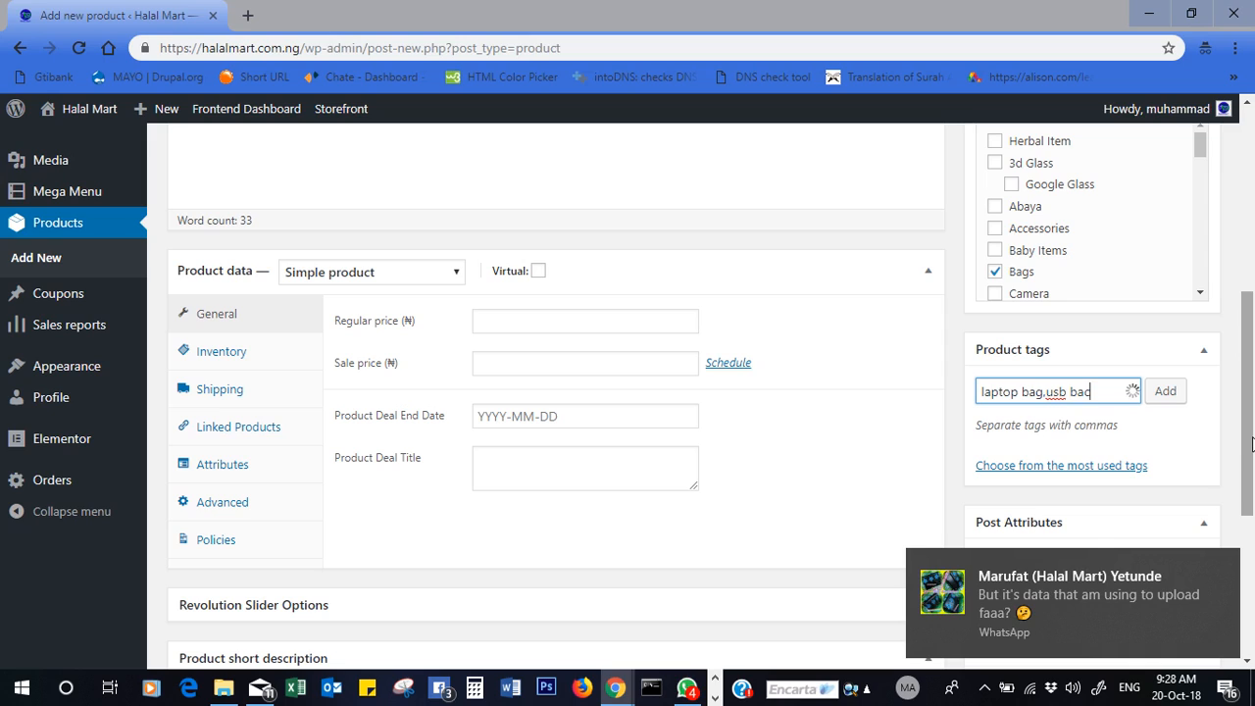
{"action": "key", "text": "BackSpace"}
{"action": "key", "text": "BackSpace"}
{"action": "type", "text": "ag,usb cha"}
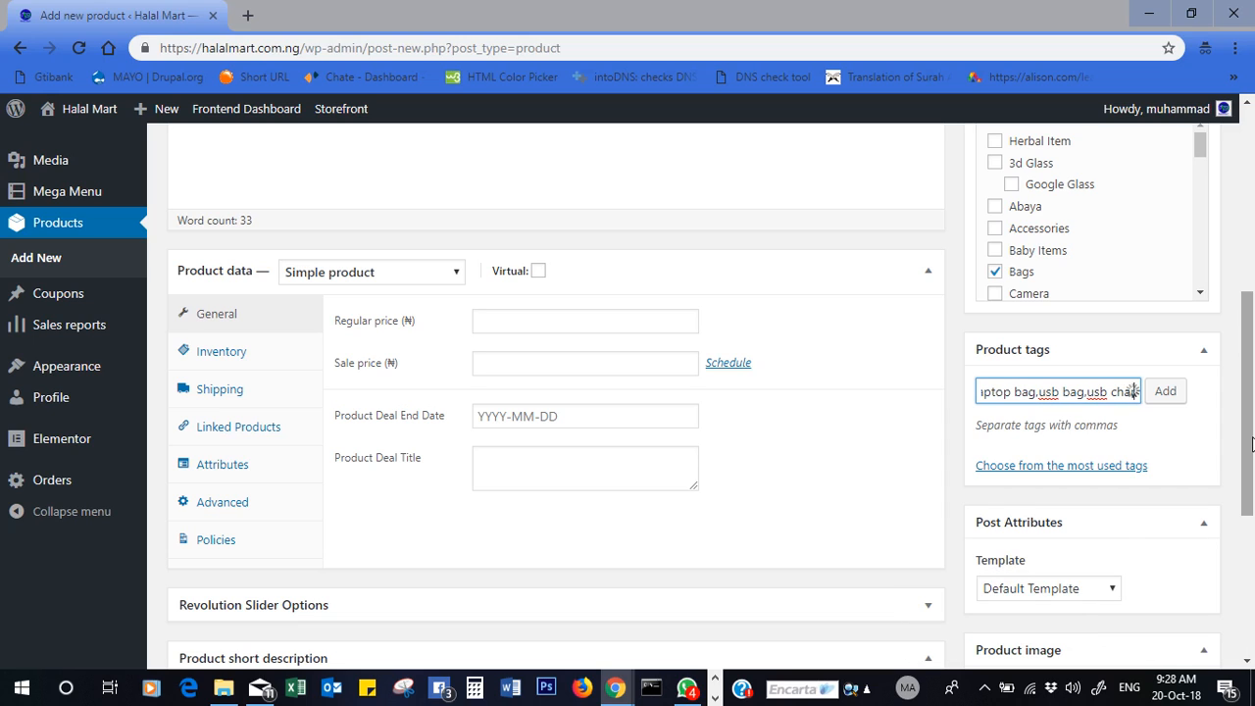
{"action": "type", "text": "rging b"}
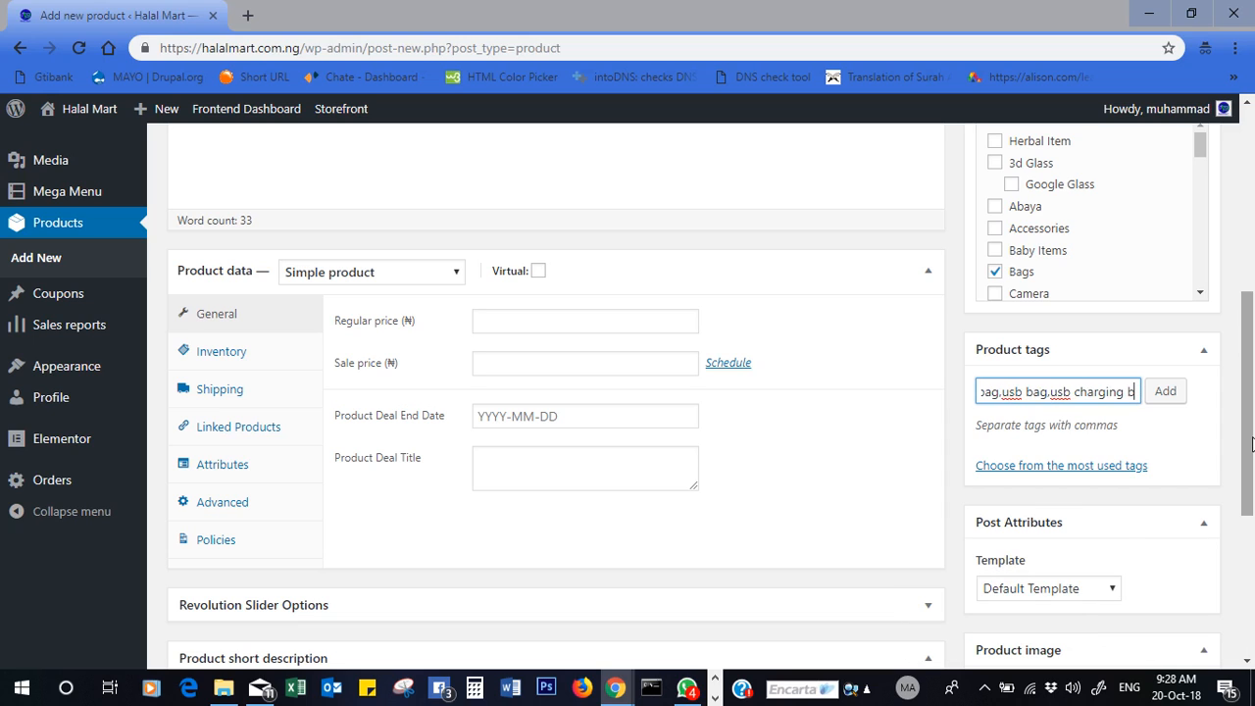
{"action": "type", "text": "ag"}
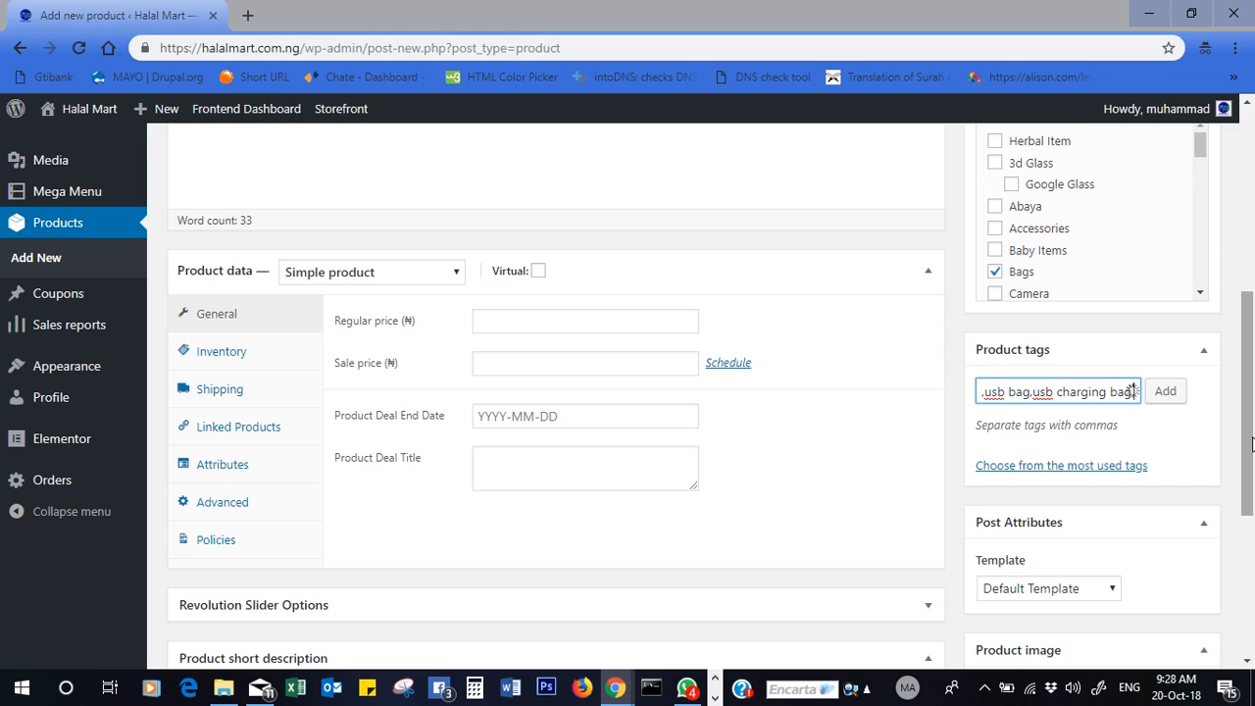
{"action": "type", "text": ",anti"}
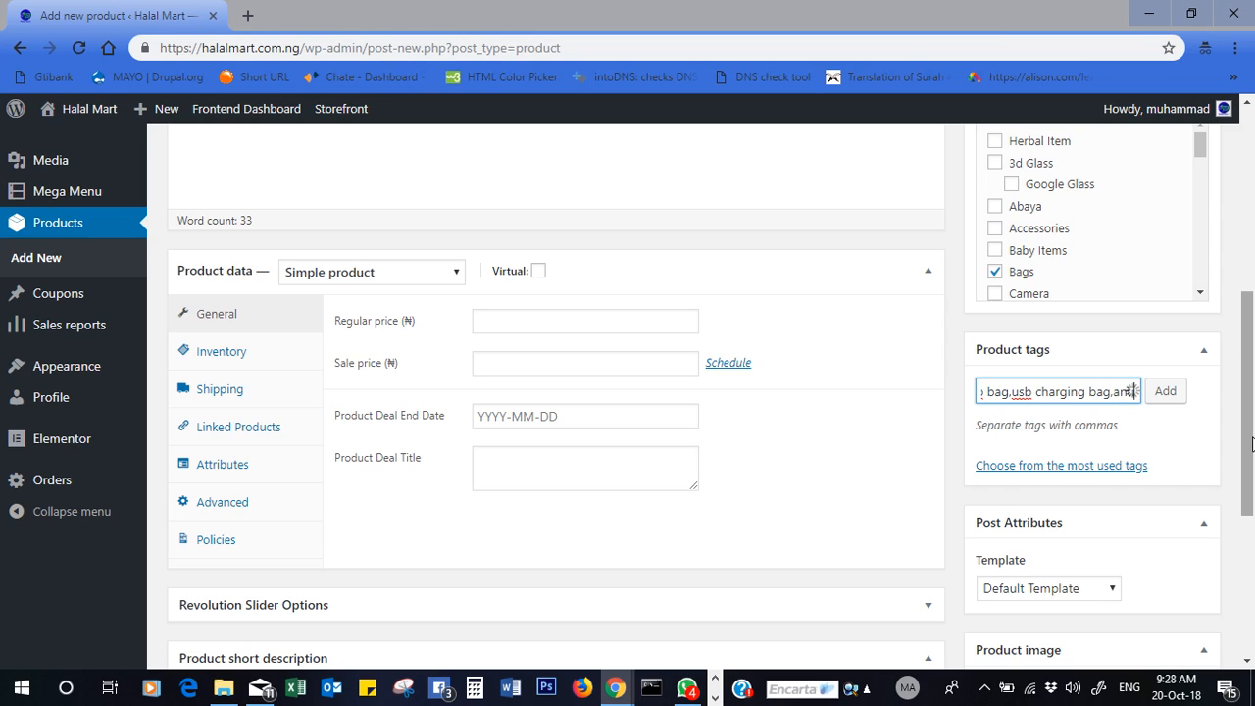
{"action": "type", "text": " theft"}
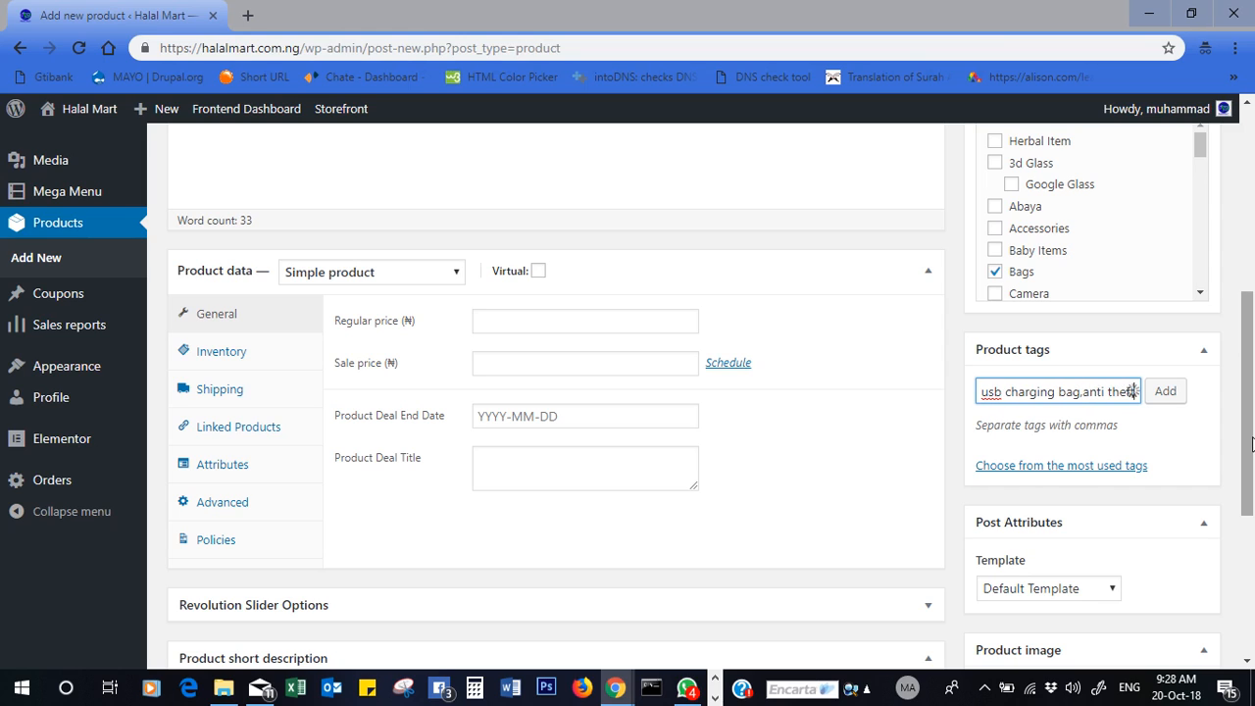
{"action": "key", "text": "Return"}
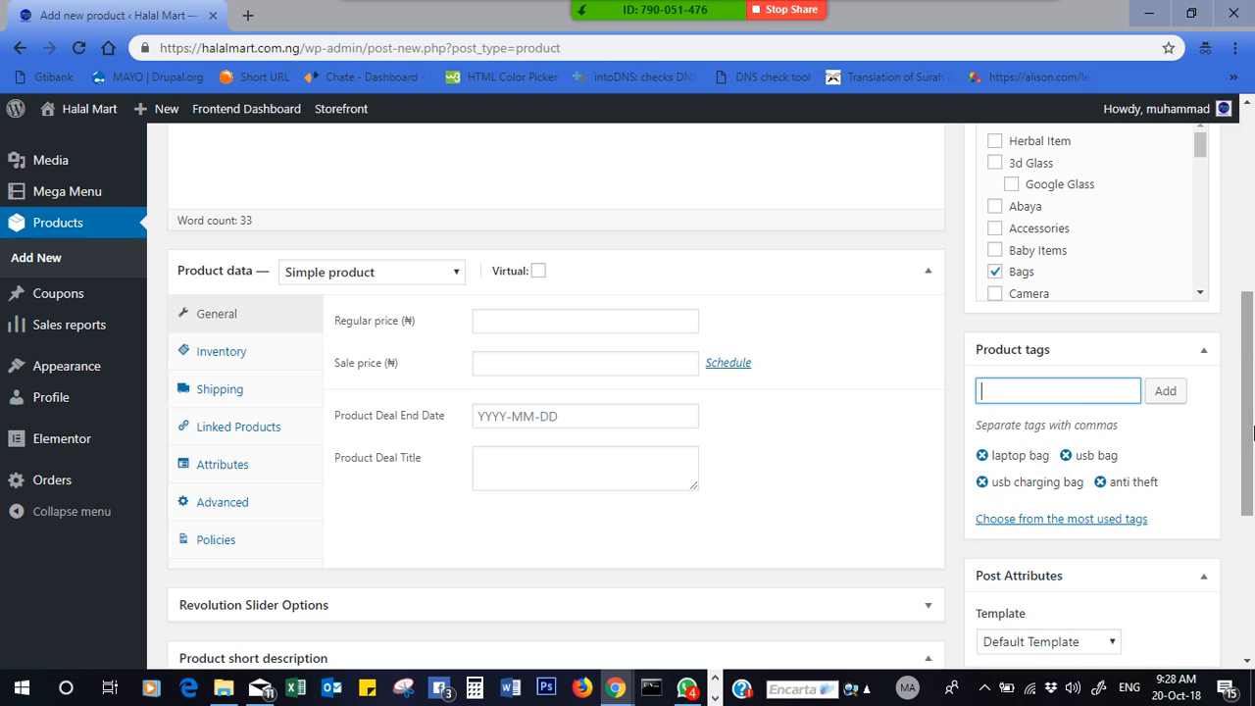
{"action": "left_click_drag", "start_coordinate": [1249, 446], "coordinate": [1251, 487]}
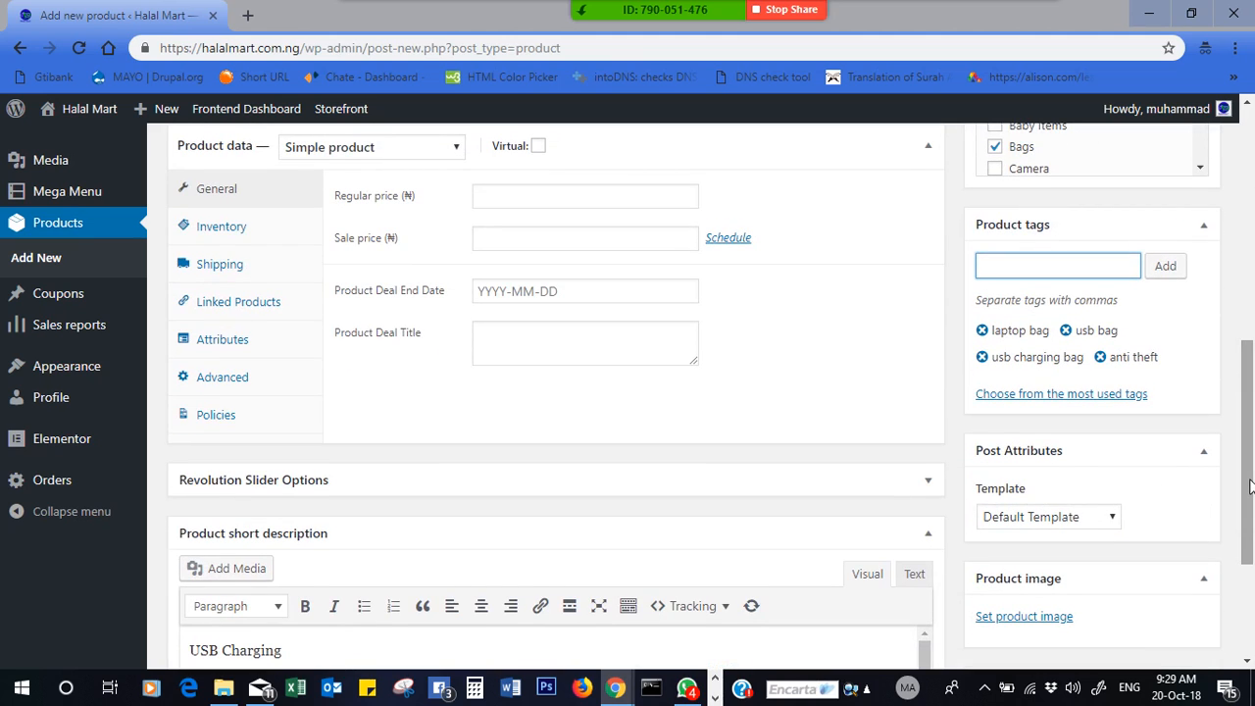
{"action": "left_click_drag", "start_coordinate": [1248, 487], "coordinate": [1249, 409]}
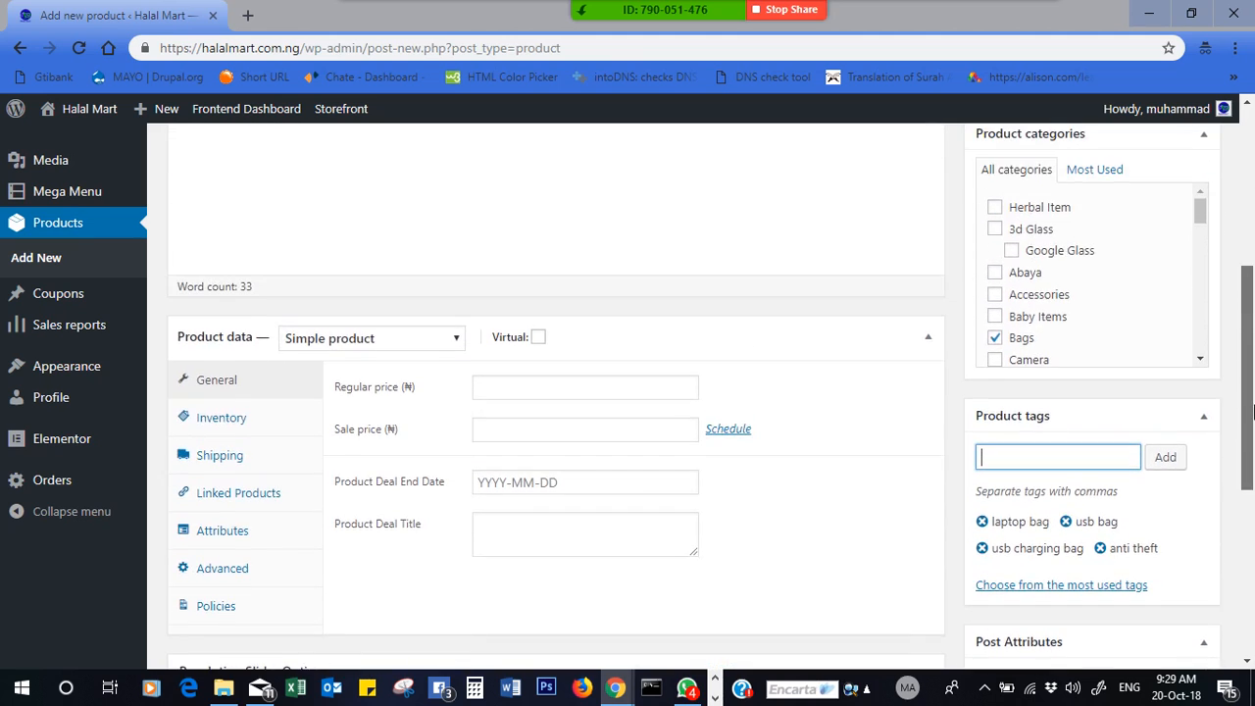
- Change the product type from Simple product to Variable product and show its Attributes section
{"action": "left_click", "coordinate": [534, 387]}
{"action": "left_click", "coordinate": [602, 342]}
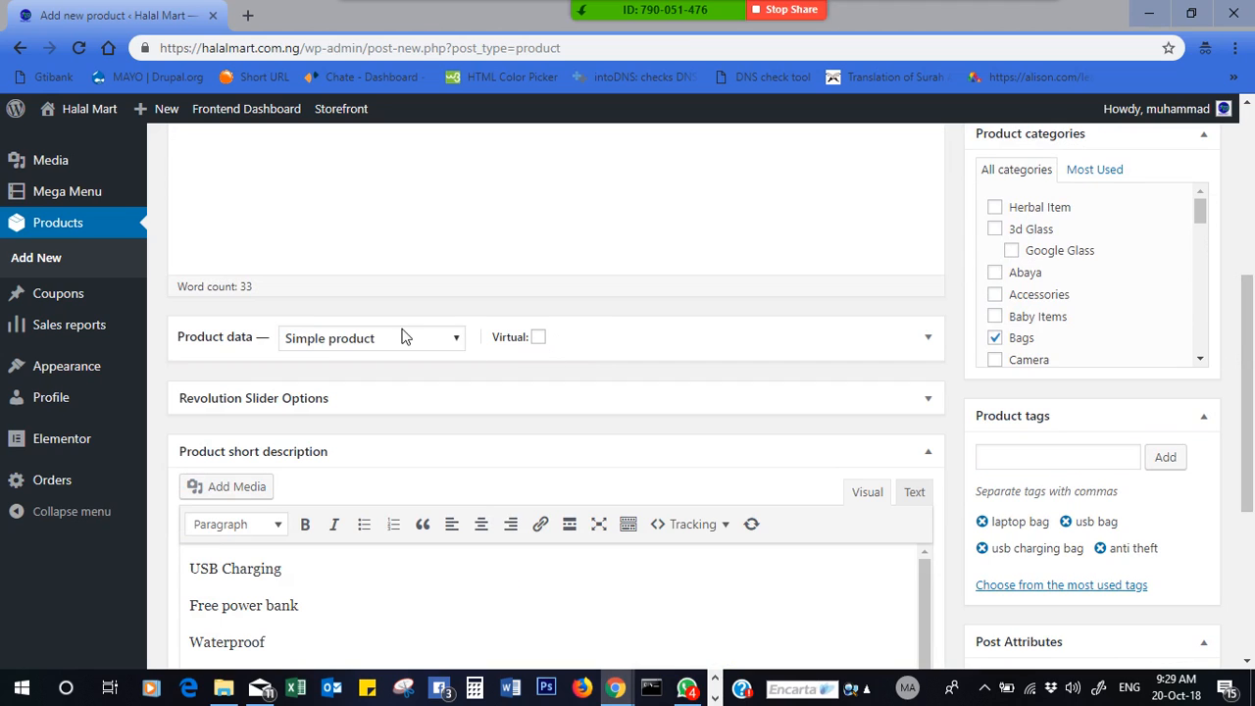
{"action": "left_click", "coordinate": [597, 343]}
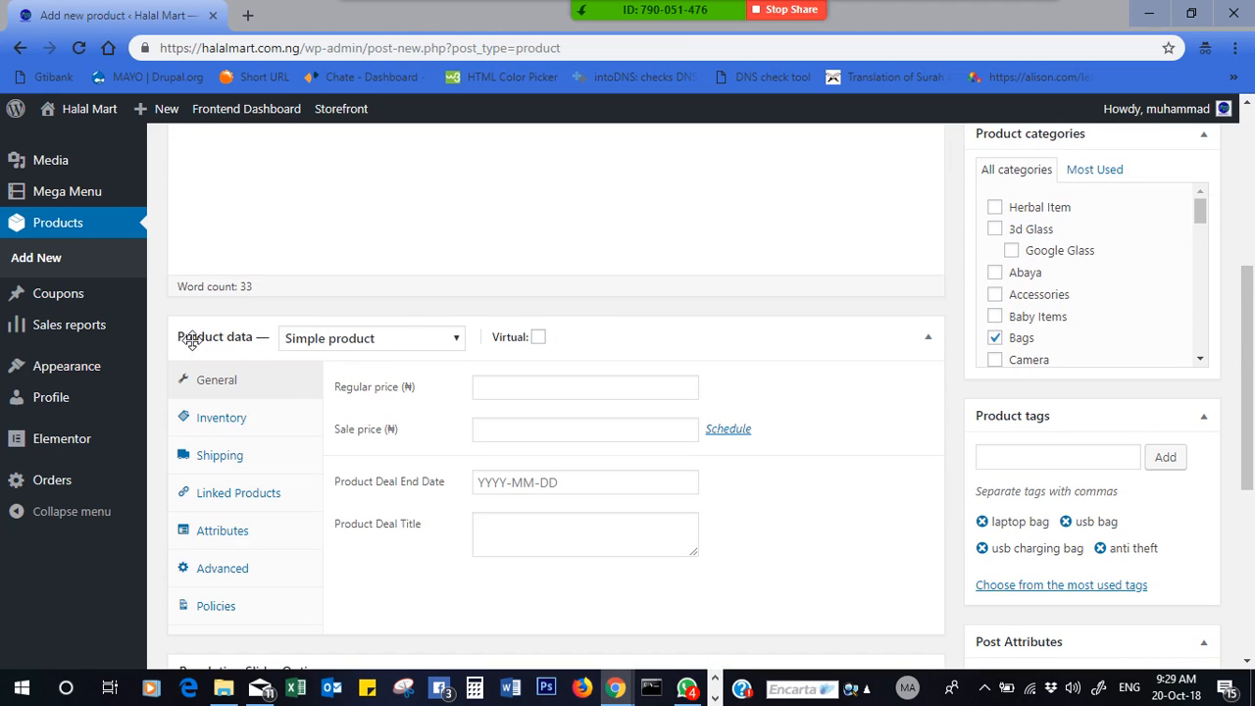
{"action": "left_click", "coordinate": [334, 343]}
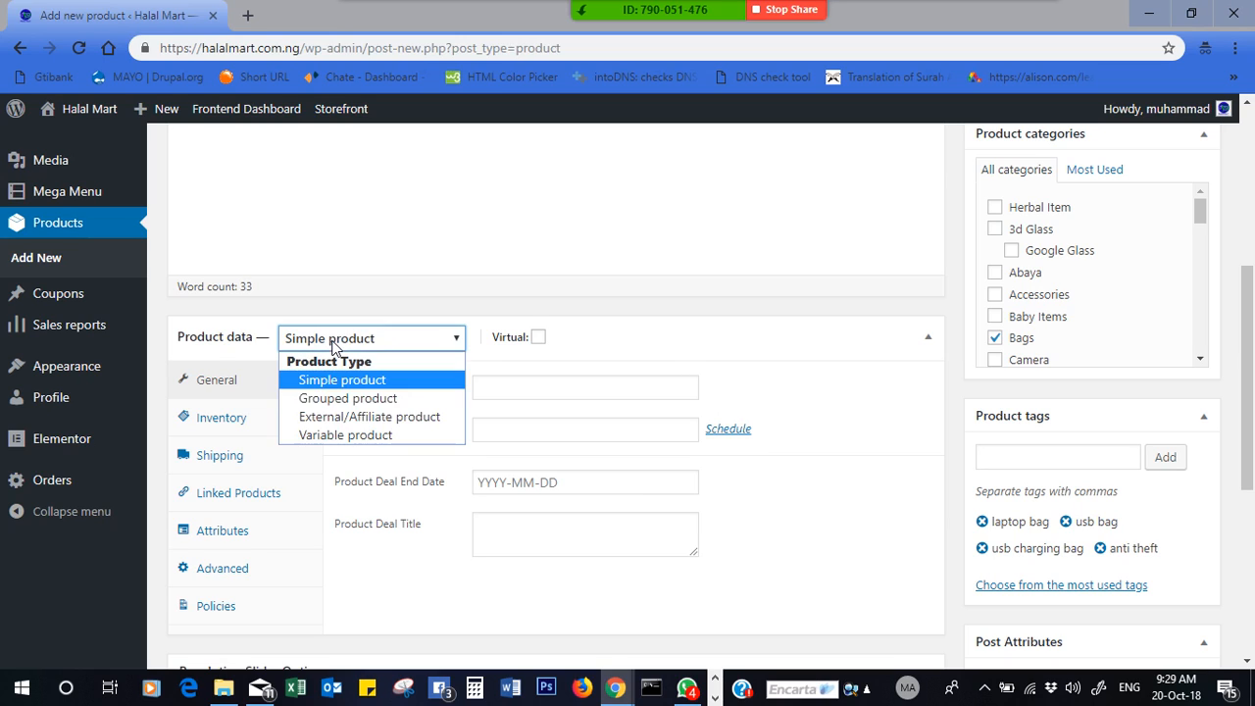
{"action": "left_click", "coordinate": [363, 443]}
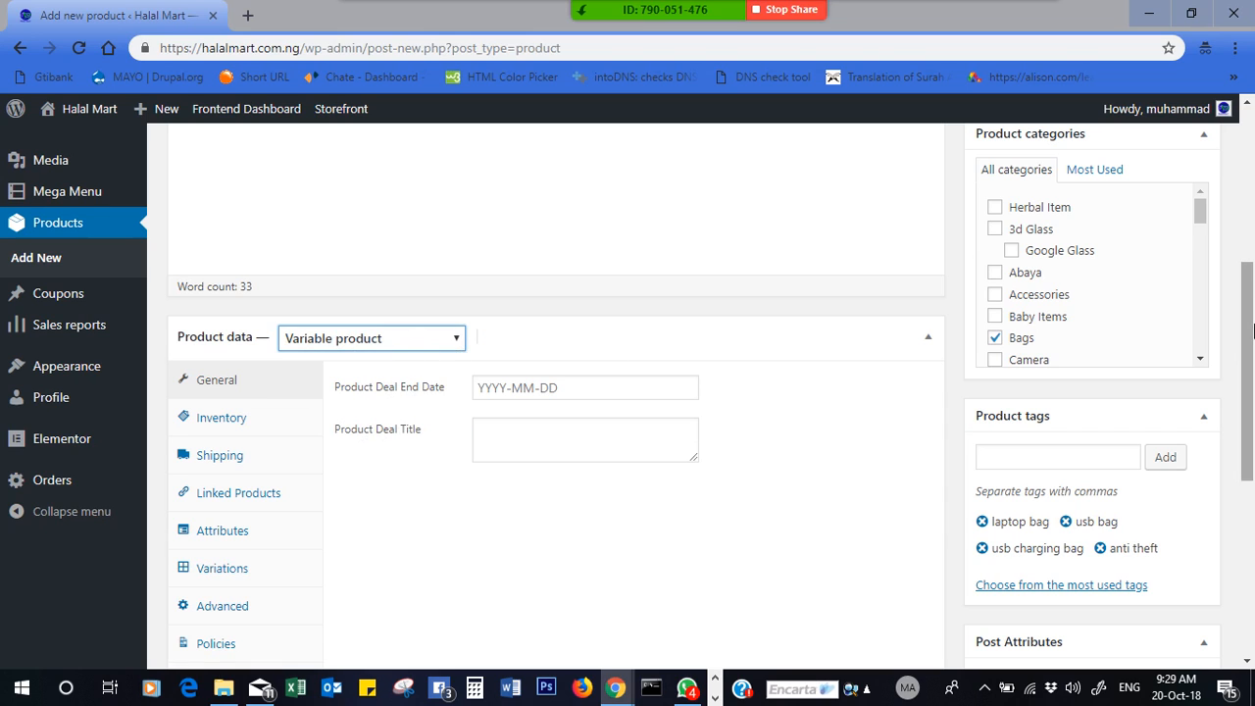
{"action": "scroll", "coordinate": [477, 308], "scroll_direction": "down", "scroll_amount": 2}
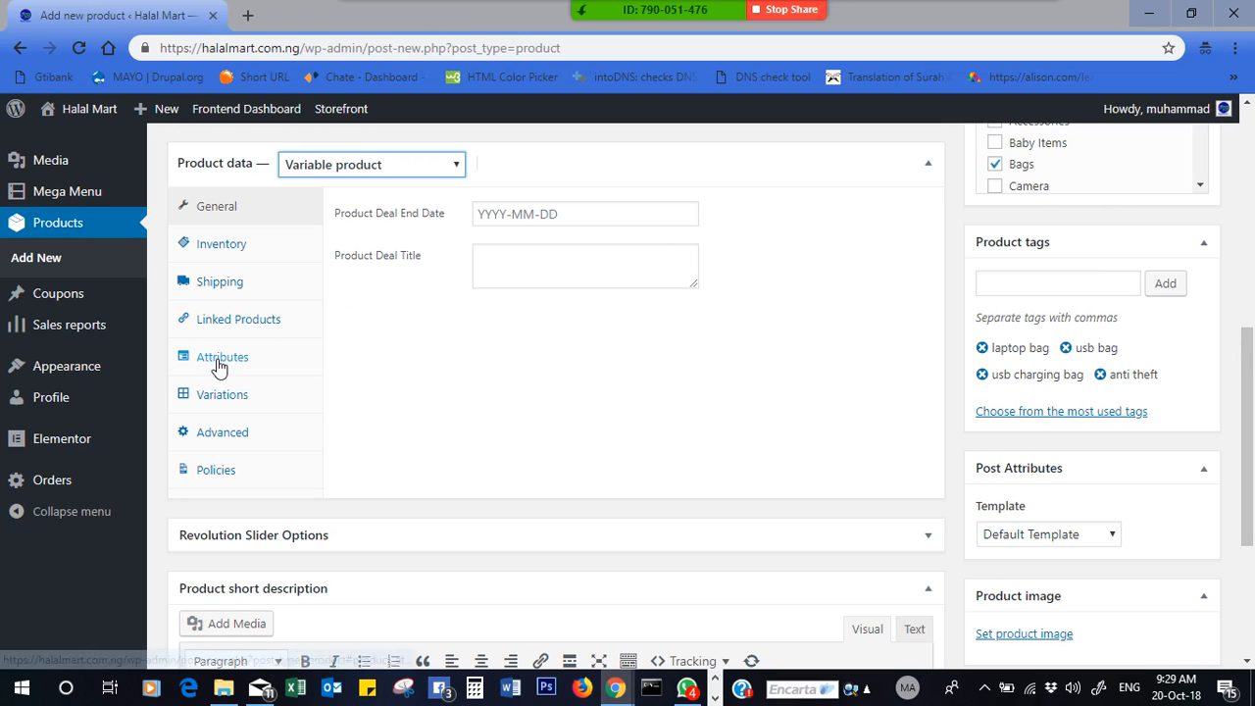
{"action": "left_click", "coordinate": [218, 365]}
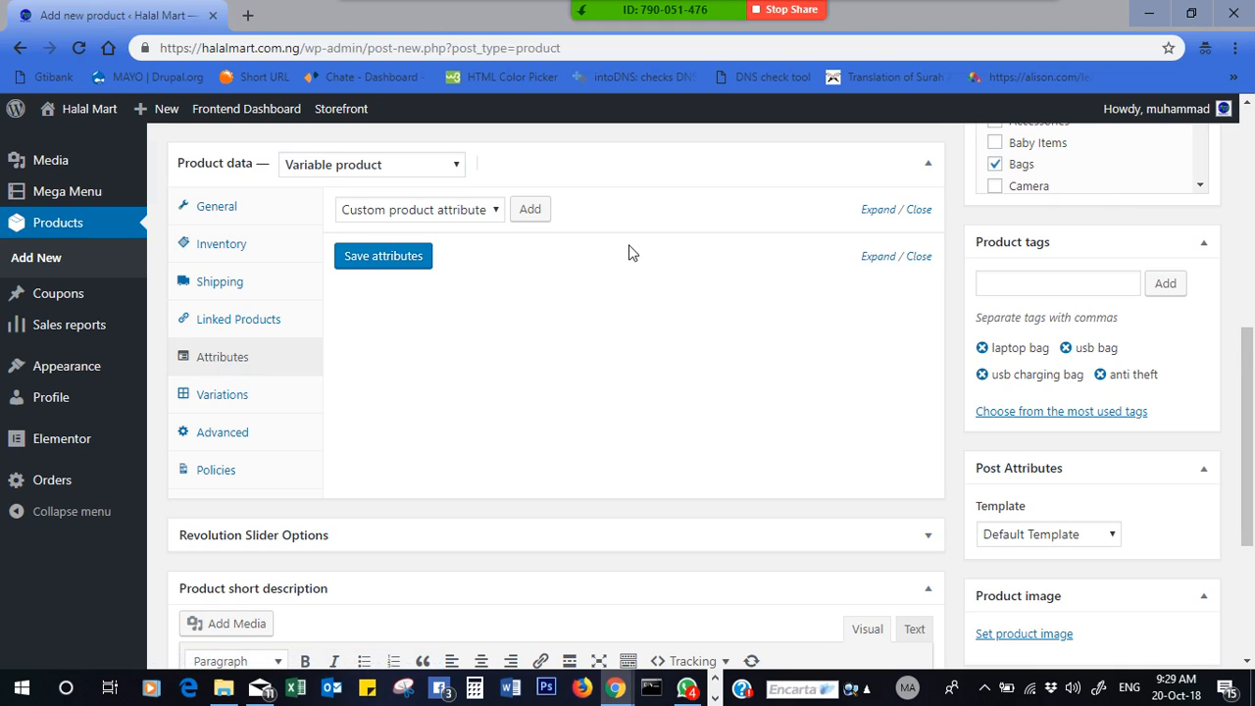
- Add the color attribute to the product
{"action": "left_click", "coordinate": [478, 212]}
{"action": "left_click", "coordinate": [480, 212]}
{"action": "left_click", "coordinate": [480, 212]}
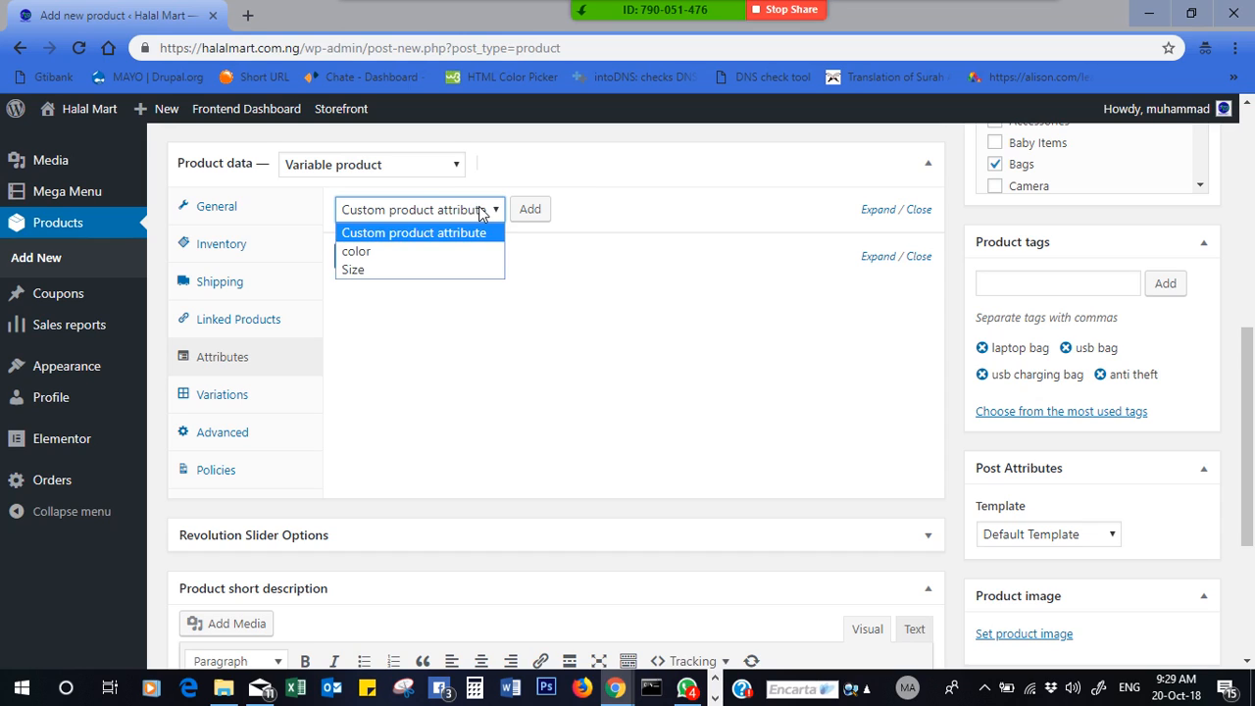
{"action": "left_click", "coordinate": [426, 251]}
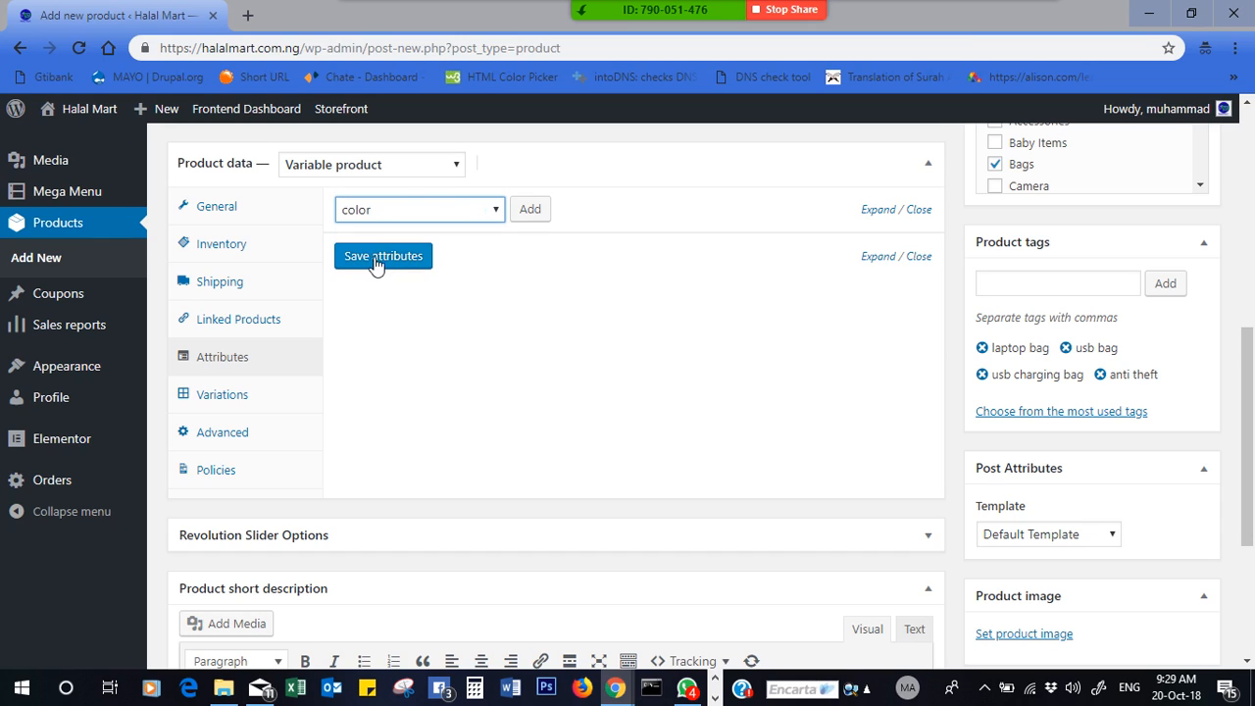
{"action": "left_click", "coordinate": [531, 211]}
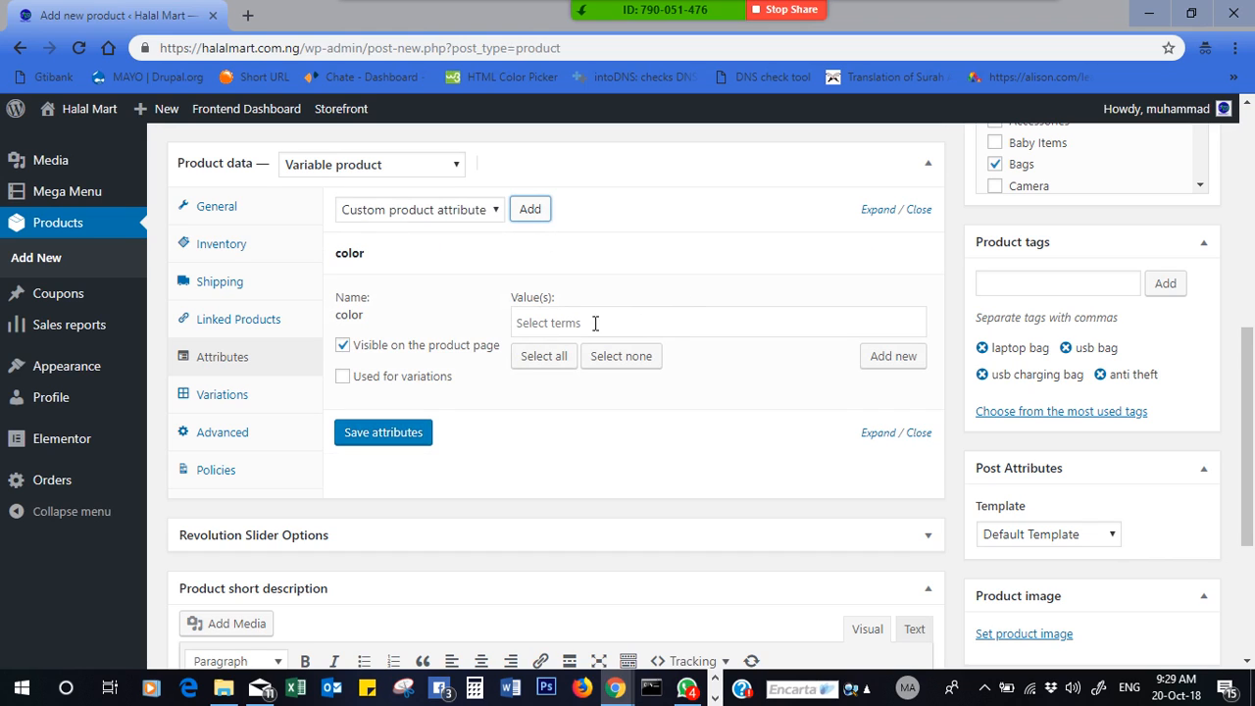
- Select Blue, Black and Red as the color attribute's values
{"action": "left_click", "coordinate": [705, 325]}
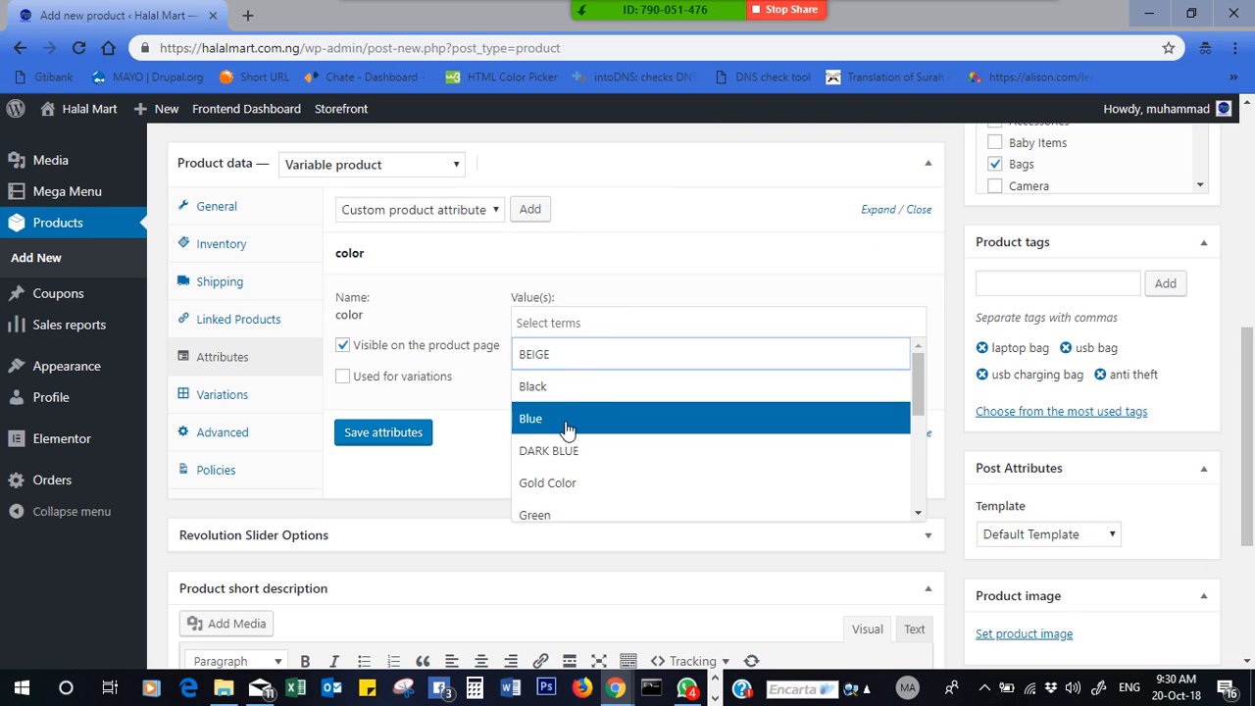
{"action": "left_click", "coordinate": [564, 424]}
{"action": "left_click", "coordinate": [747, 327]}
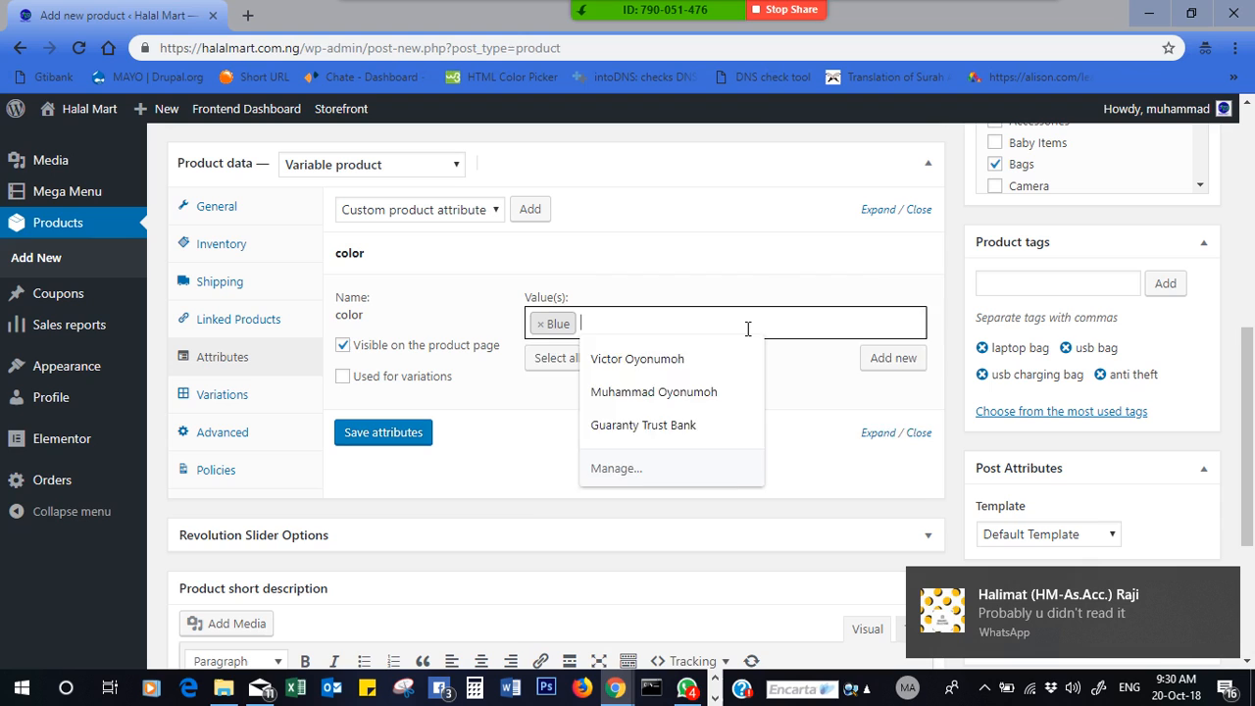
{"action": "left_click", "coordinate": [608, 397]}
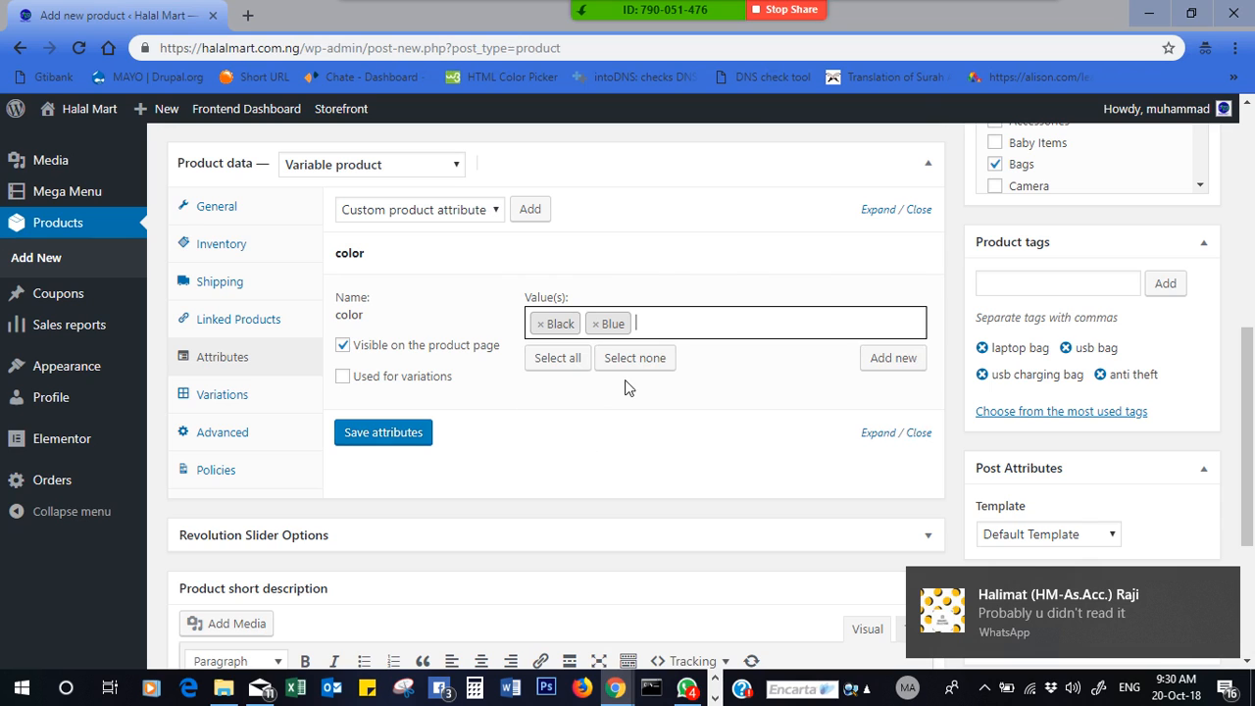
{"action": "left_click", "coordinate": [788, 329]}
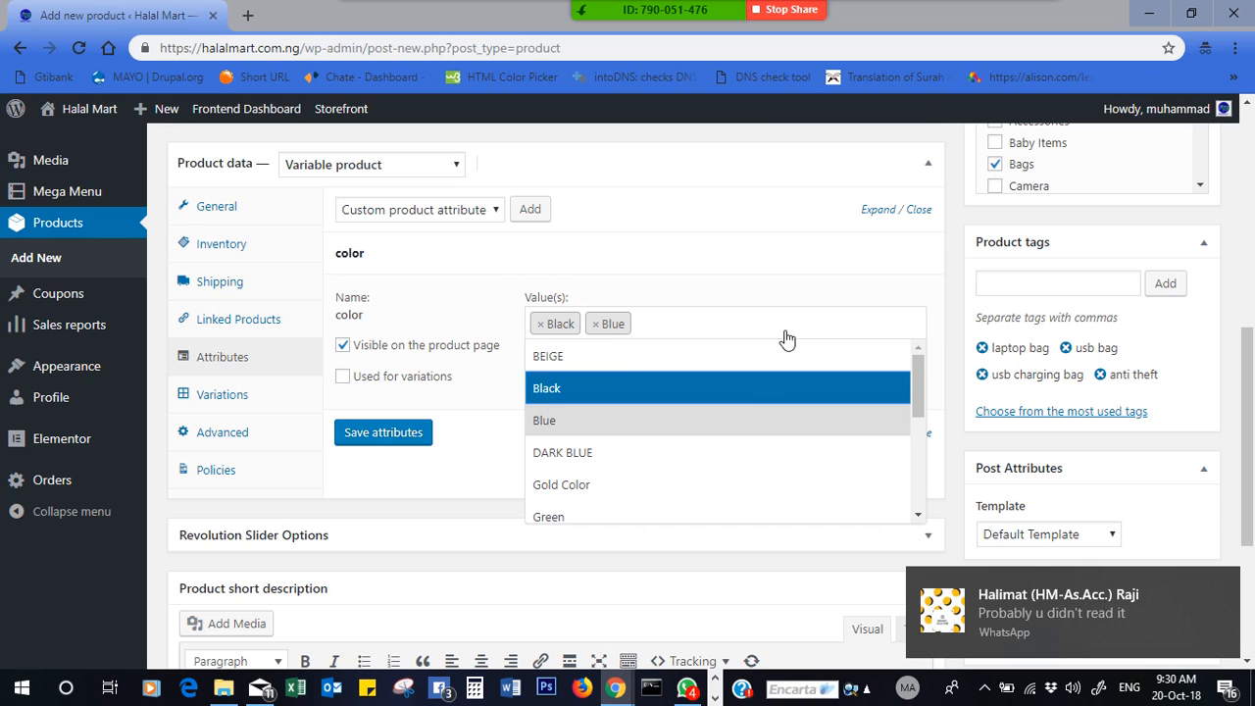
{"action": "left_click", "coordinate": [919, 451]}
{"action": "scroll", "coordinate": [917, 449], "scroll_direction": "down", "scroll_amount": 1}
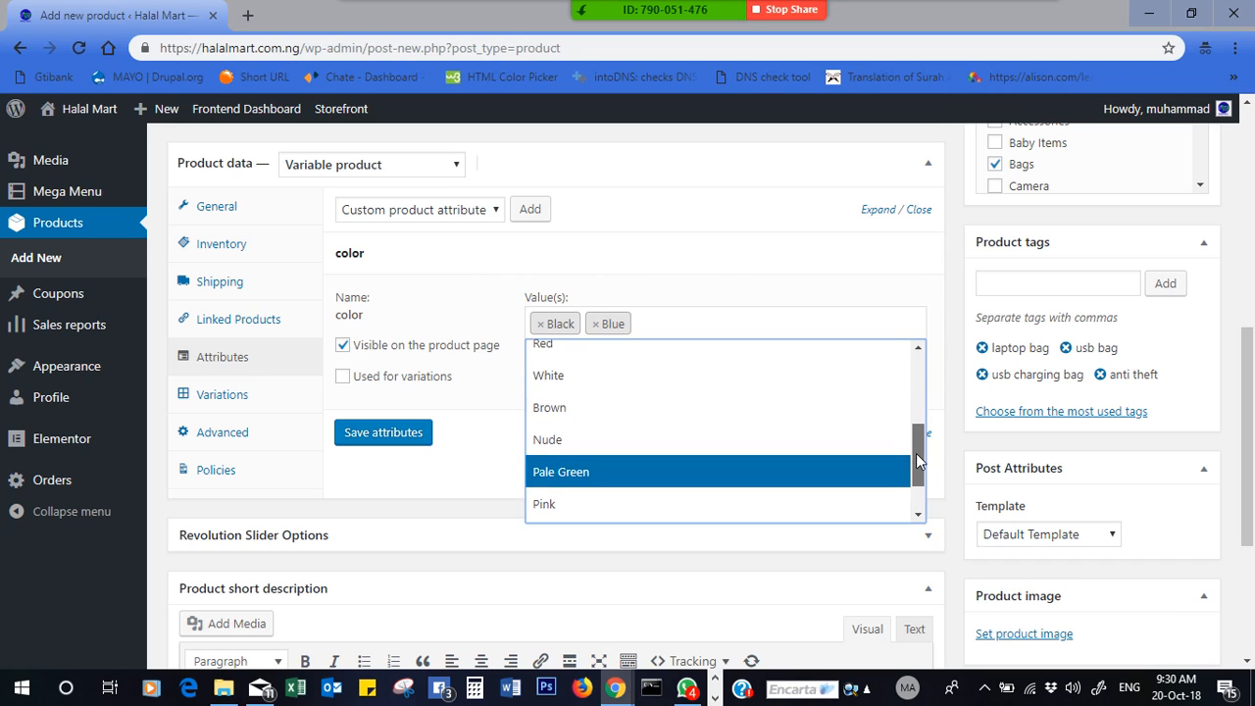
{"action": "mouse_move", "coordinate": [916, 453]}
{"action": "left_mouse_down"}
{"action": "mouse_move", "coordinate": [914, 483]}
{"action": "mouse_move", "coordinate": [916, 410]}
{"action": "mouse_move", "coordinate": [913, 429]}
{"action": "left_mouse_up"}
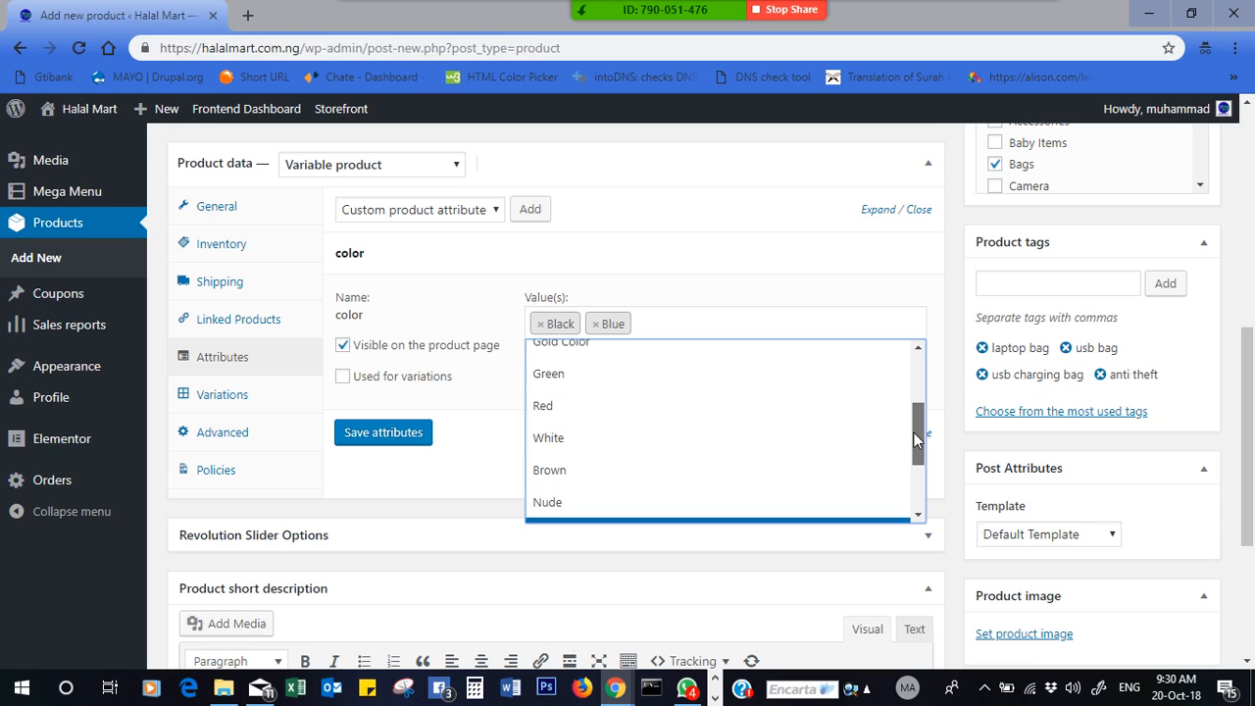
{"action": "left_click", "coordinate": [797, 404]}
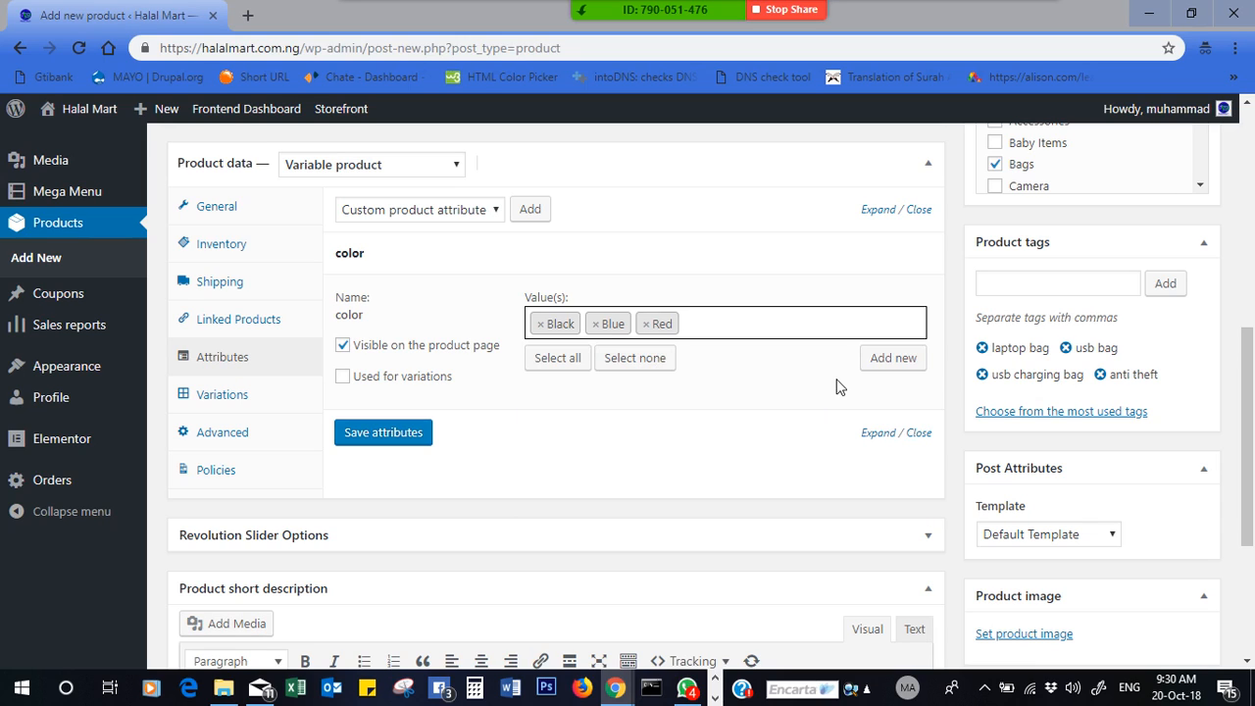
{"action": "left_click", "coordinate": [845, 330]}
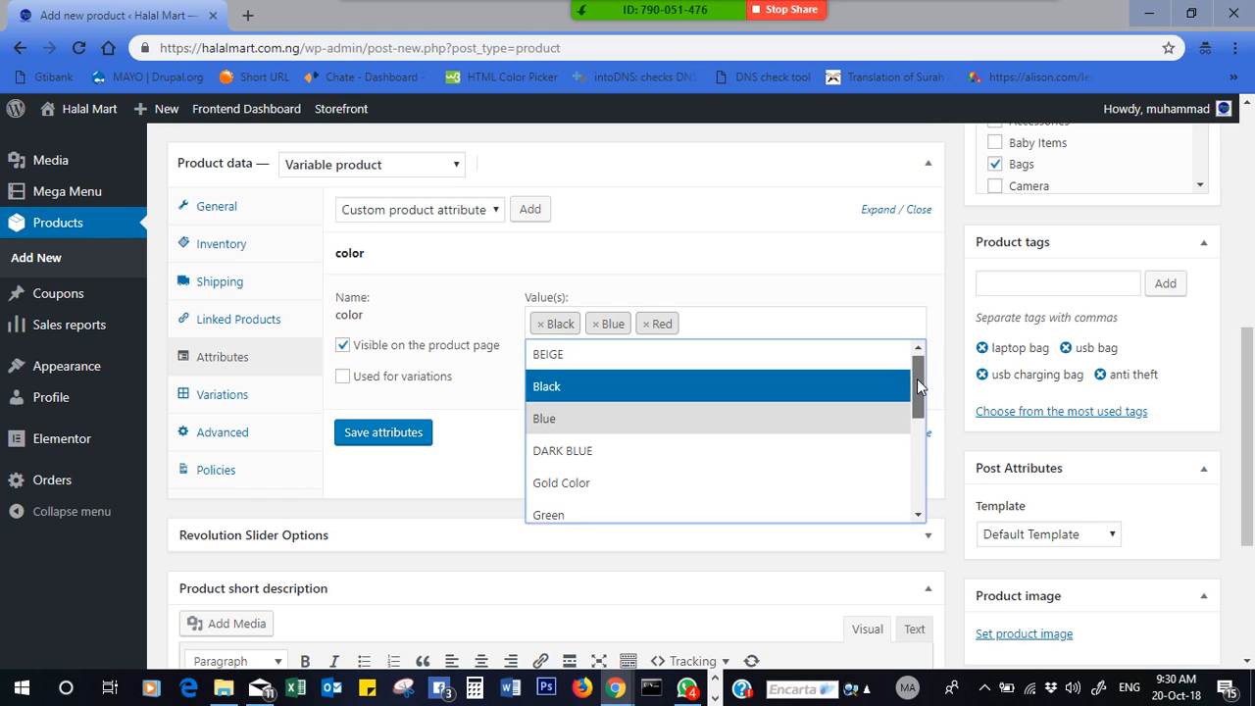
{"action": "left_click_drag", "start_coordinate": [916, 378], "coordinate": [847, 312]}
- Create a new Gray color term, review the color values, and collapse the color panel
{"action": "left_click", "coordinate": [826, 272]}
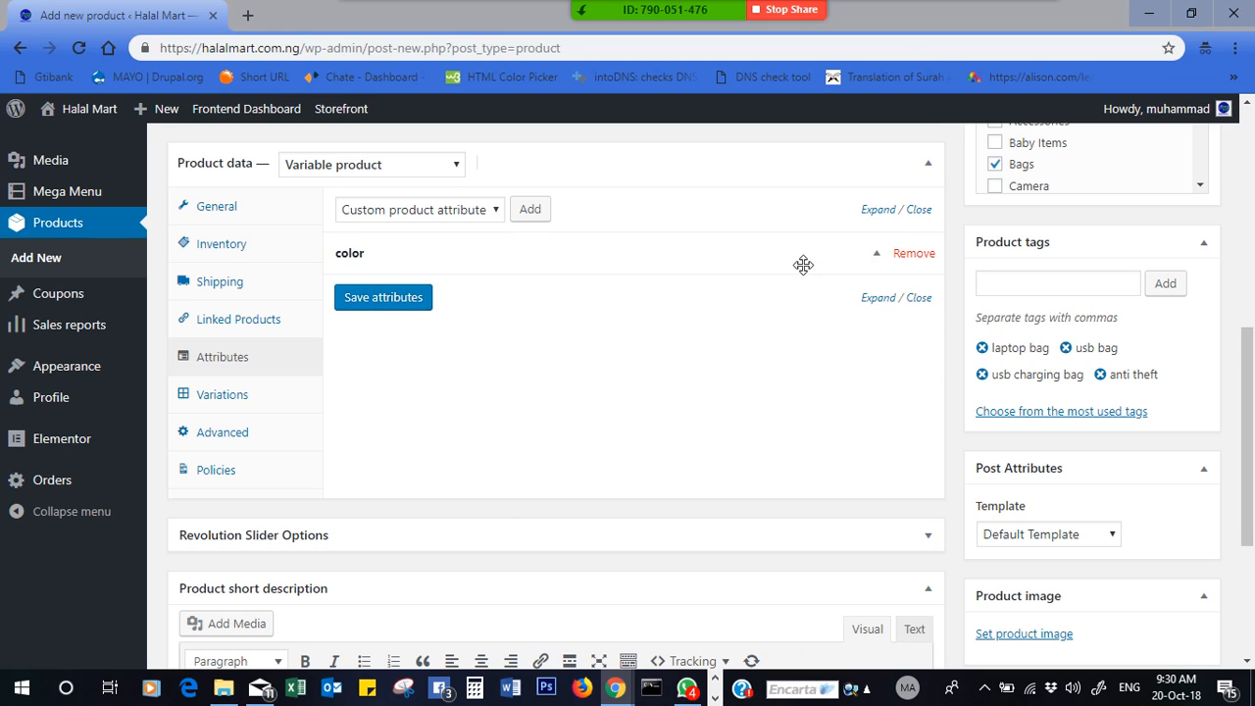
{"action": "left_click", "coordinate": [803, 265]}
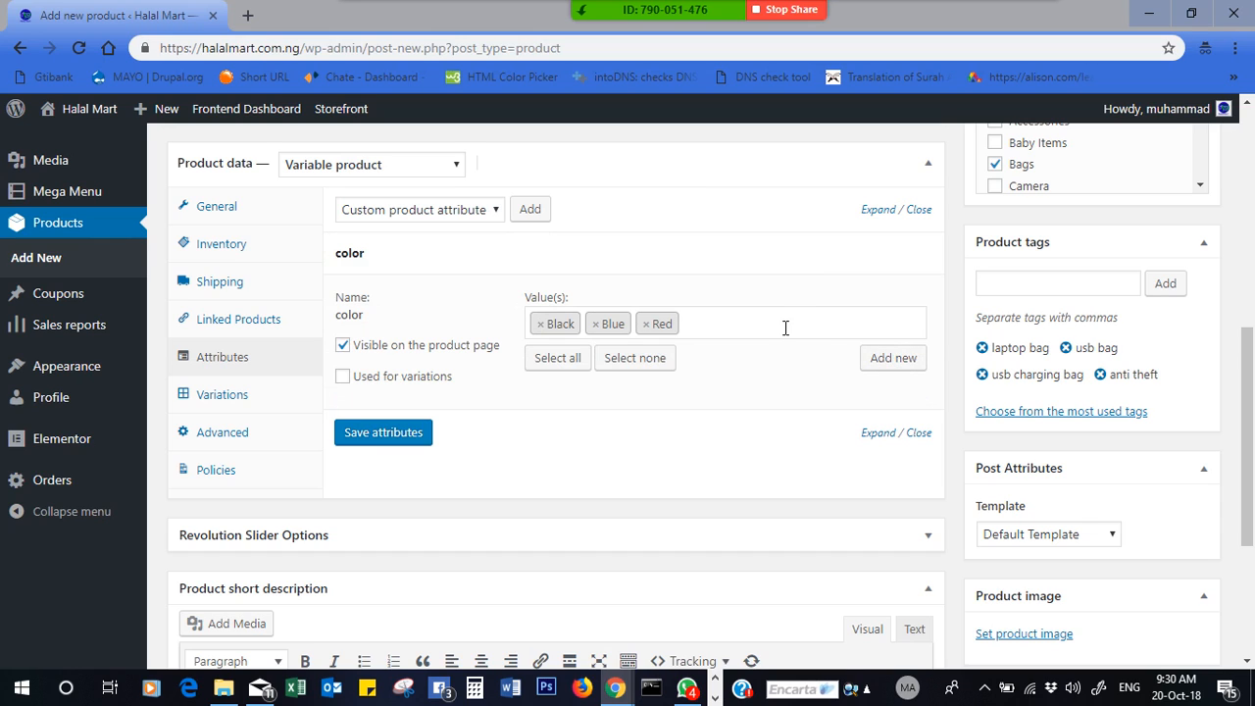
{"action": "left_click", "coordinate": [890, 361]}
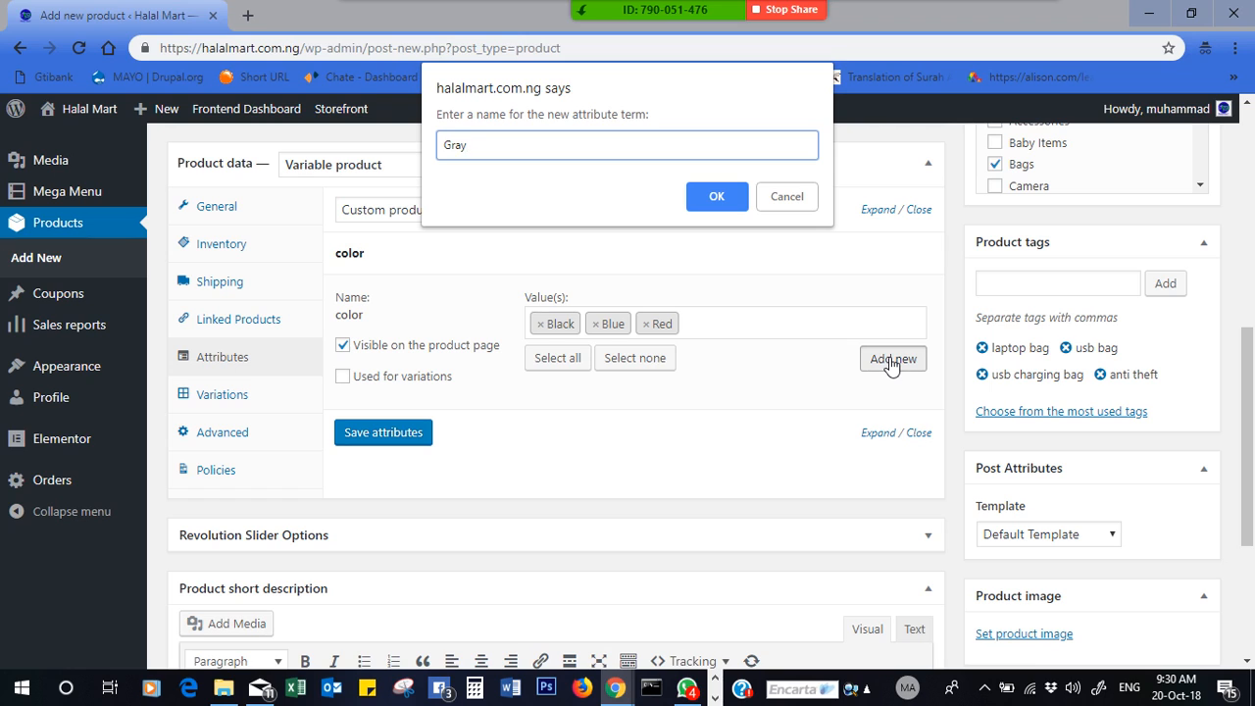
{"action": "type", "text": "Gray"}
{"action": "left_click", "coordinate": [709, 196]}
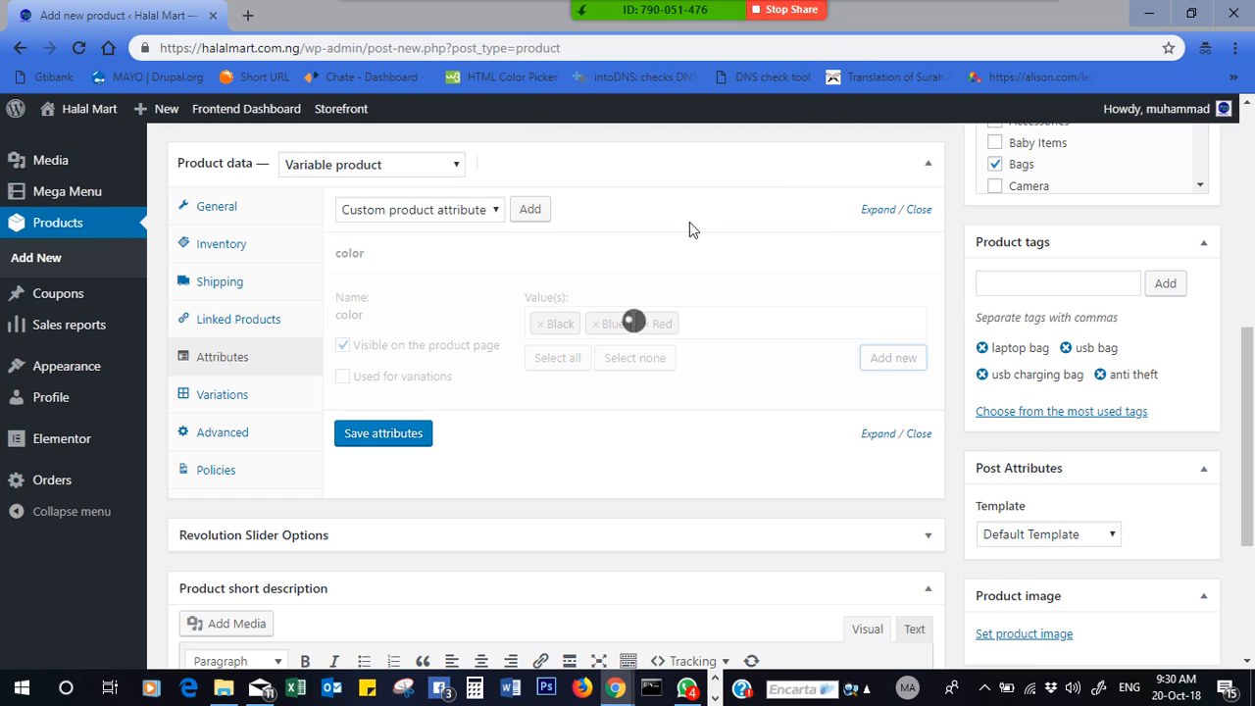
{"action": "left_click", "coordinate": [773, 323]}
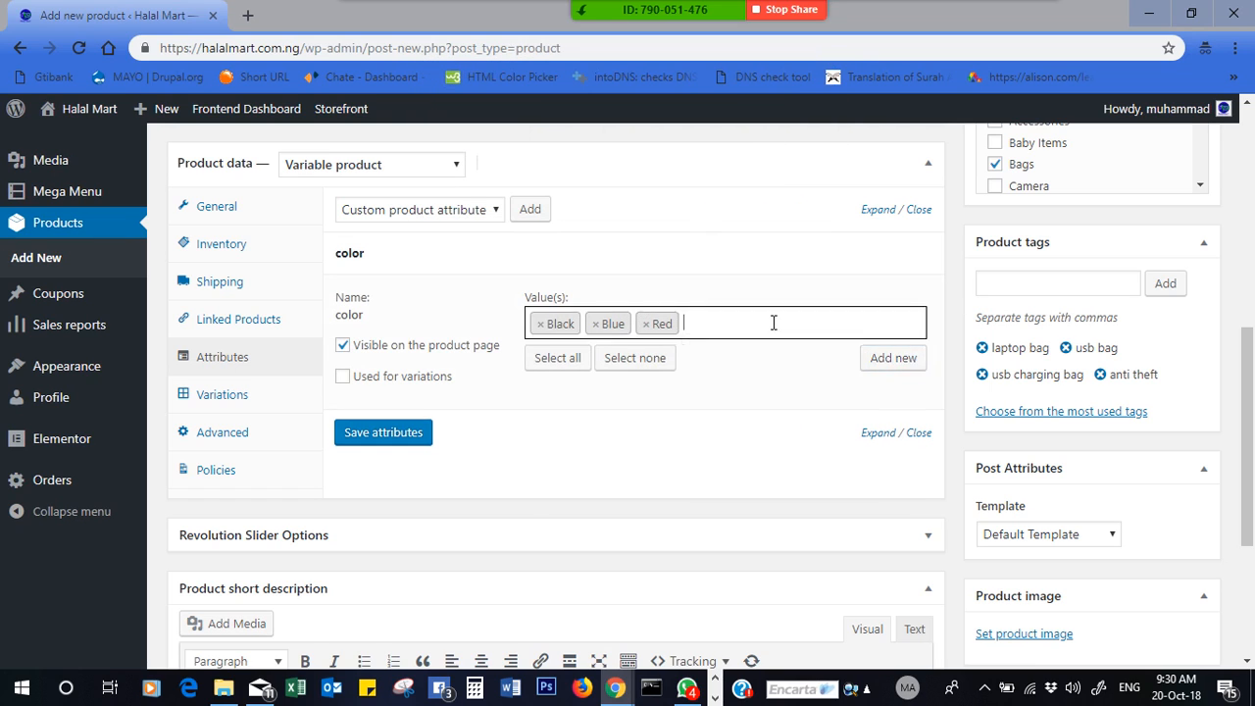
{"action": "left_click", "coordinate": [773, 323]}
{"action": "scroll", "coordinate": [917, 414], "scroll_direction": "down", "scroll_amount": 1}
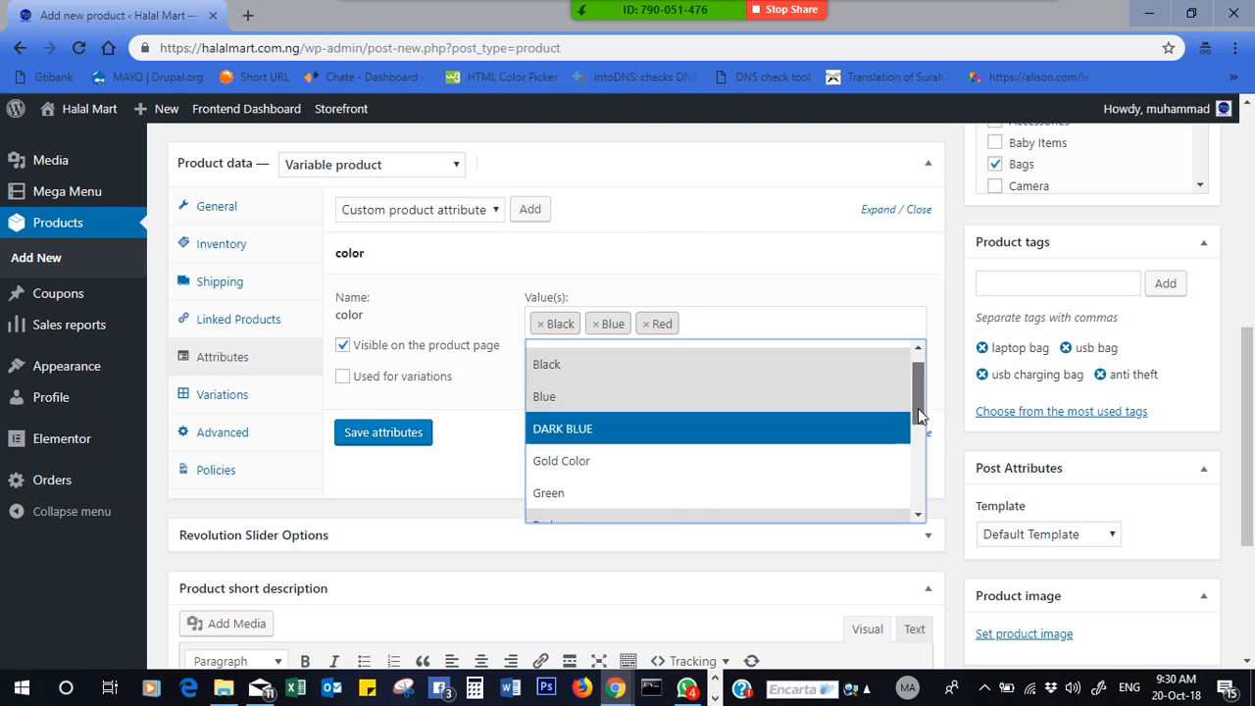
{"action": "left_click_drag", "start_coordinate": [917, 410], "coordinate": [905, 377]}
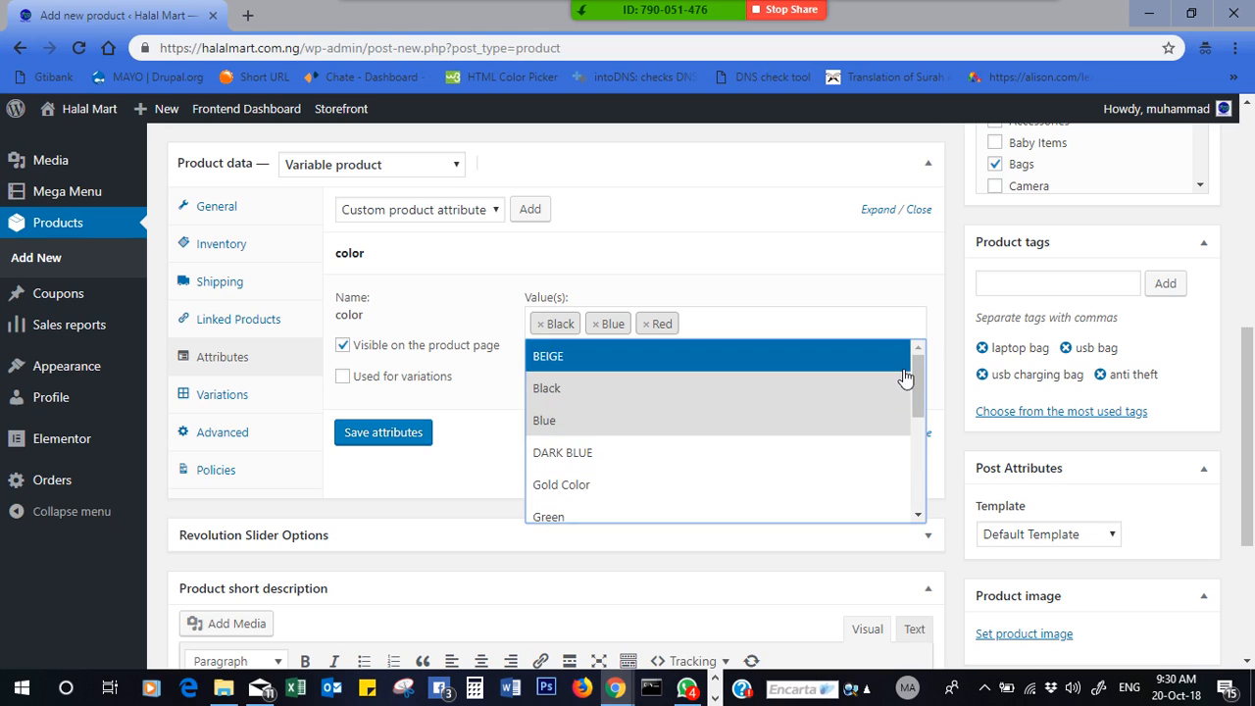
{"action": "left_click", "coordinate": [662, 253]}
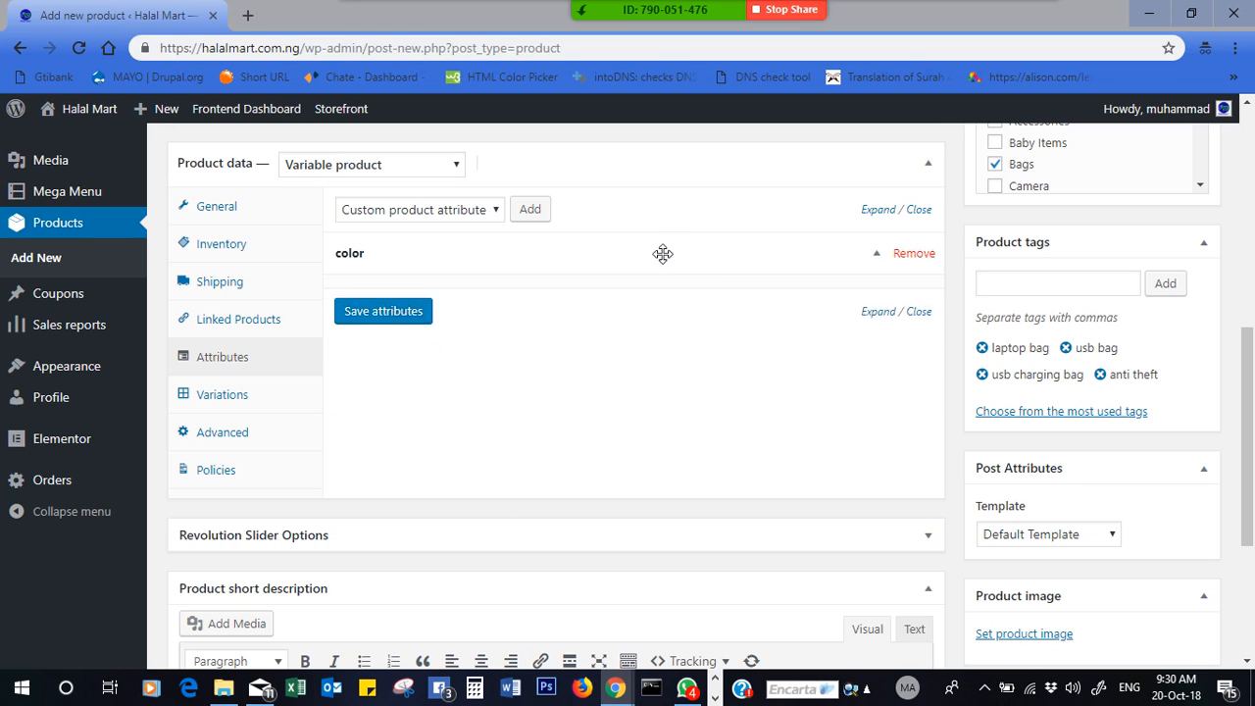
- Remove the color attribute and add a blank Custom product attribute instead
{"action": "left_click", "coordinate": [914, 254]}
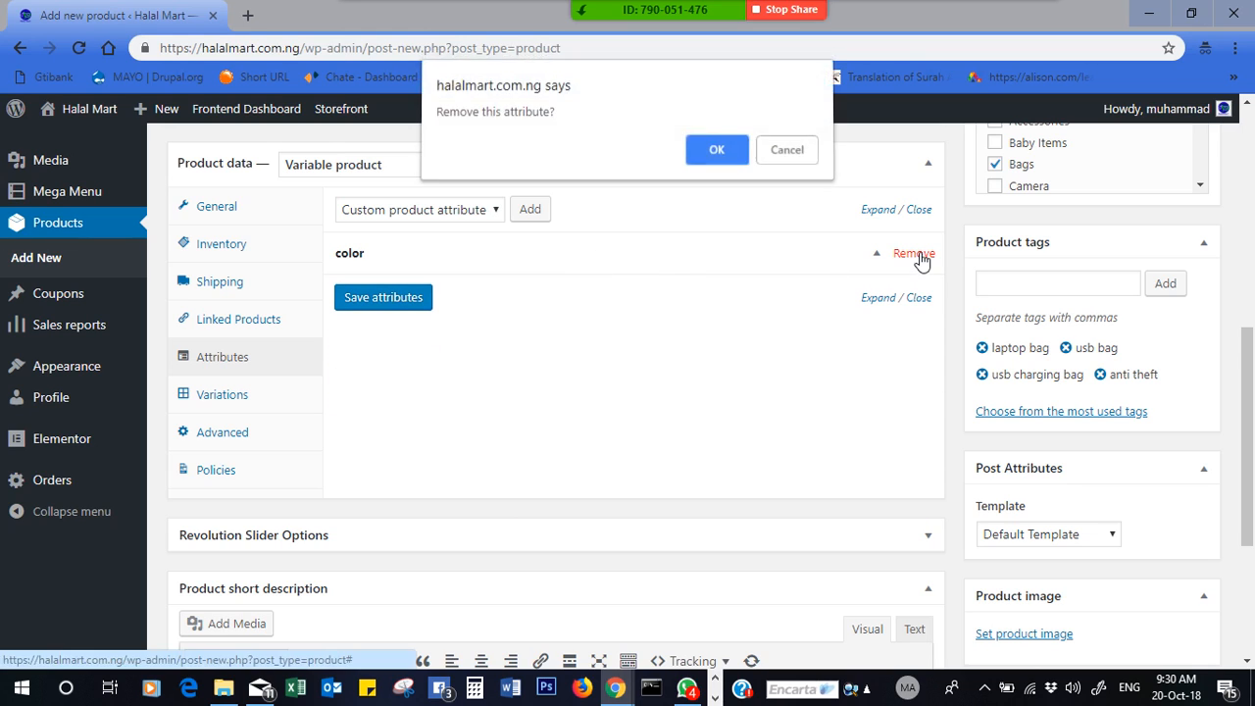
{"action": "left_click", "coordinate": [731, 156]}
{"action": "left_click", "coordinate": [494, 214]}
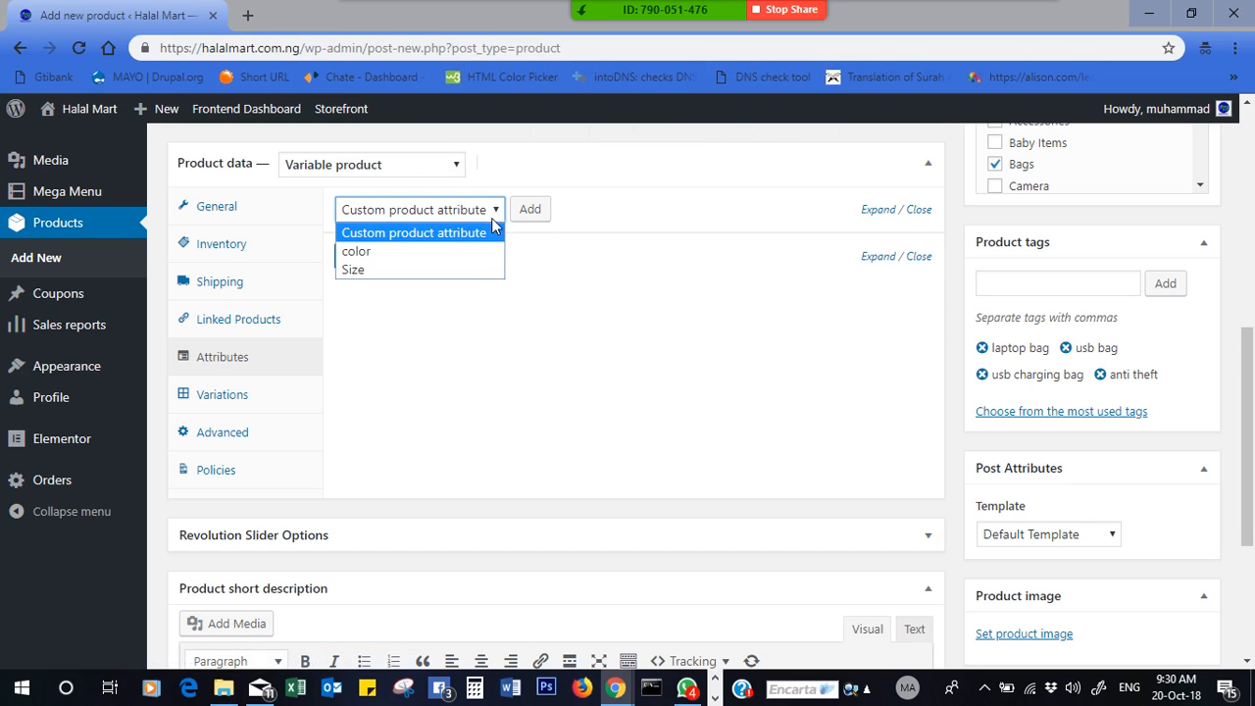
{"action": "left_click", "coordinate": [631, 208]}
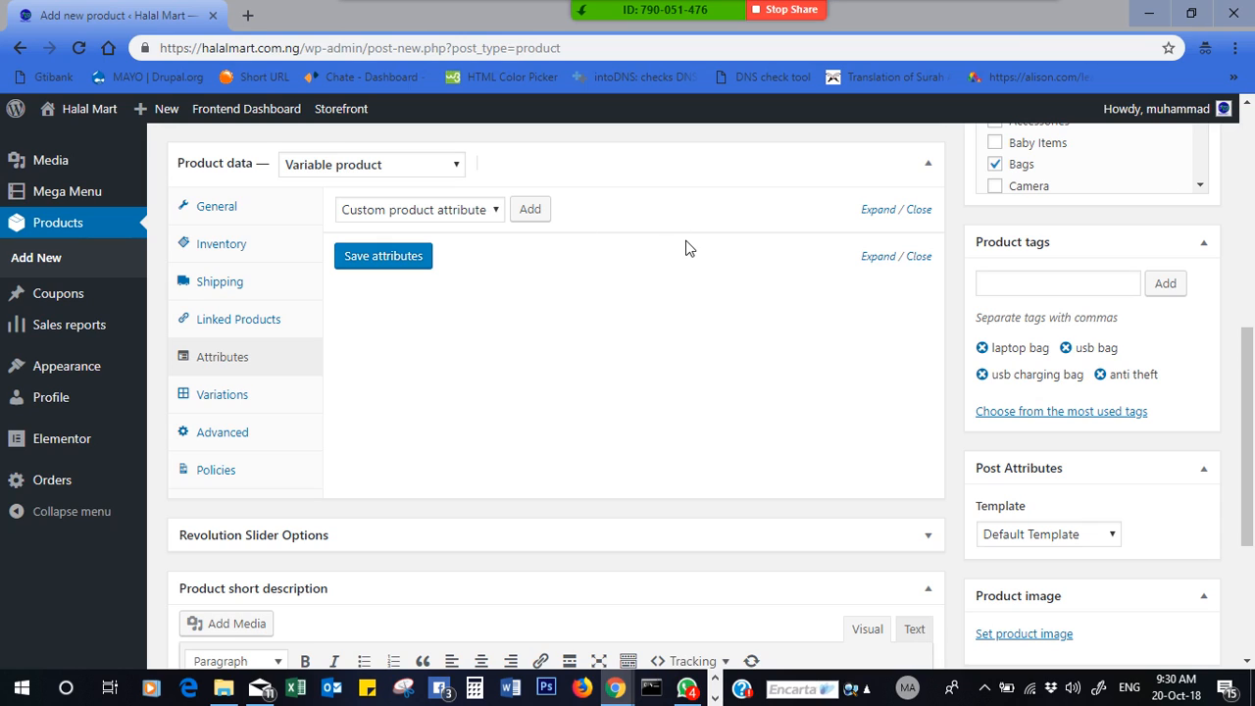
{"action": "left_click", "coordinate": [480, 211]}
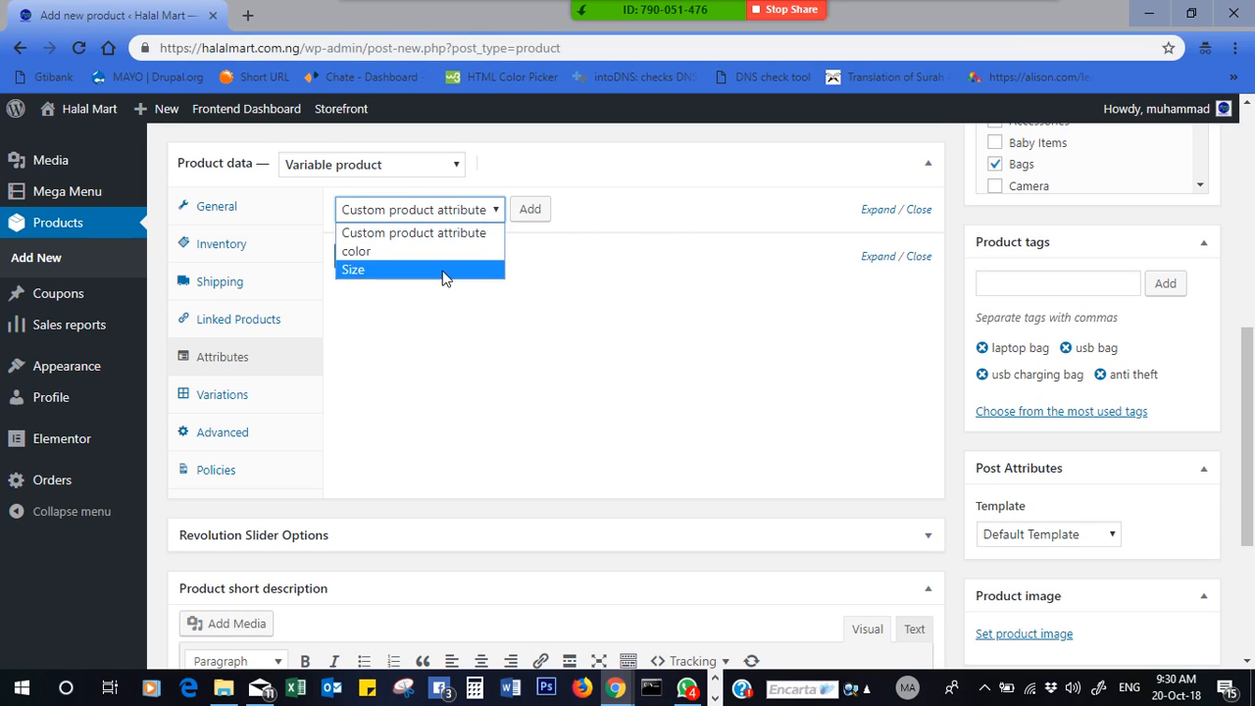
{"action": "left_click", "coordinate": [571, 248]}
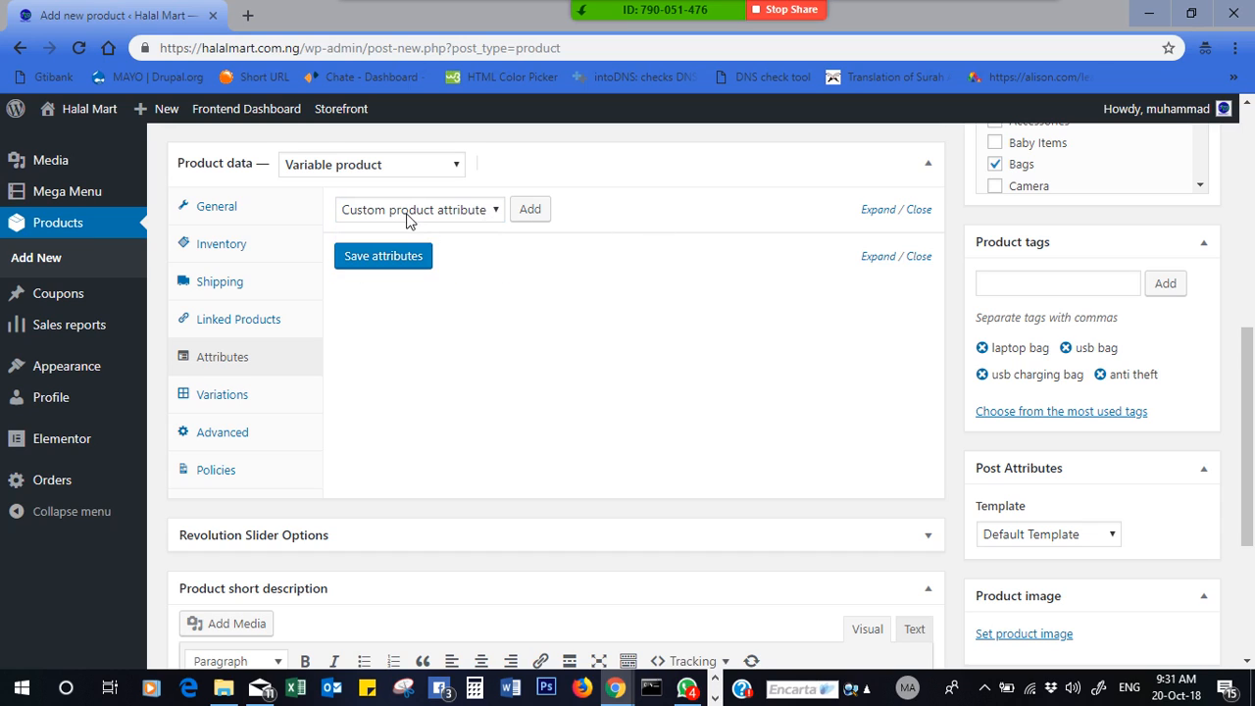
{"action": "left_click", "coordinate": [533, 212]}
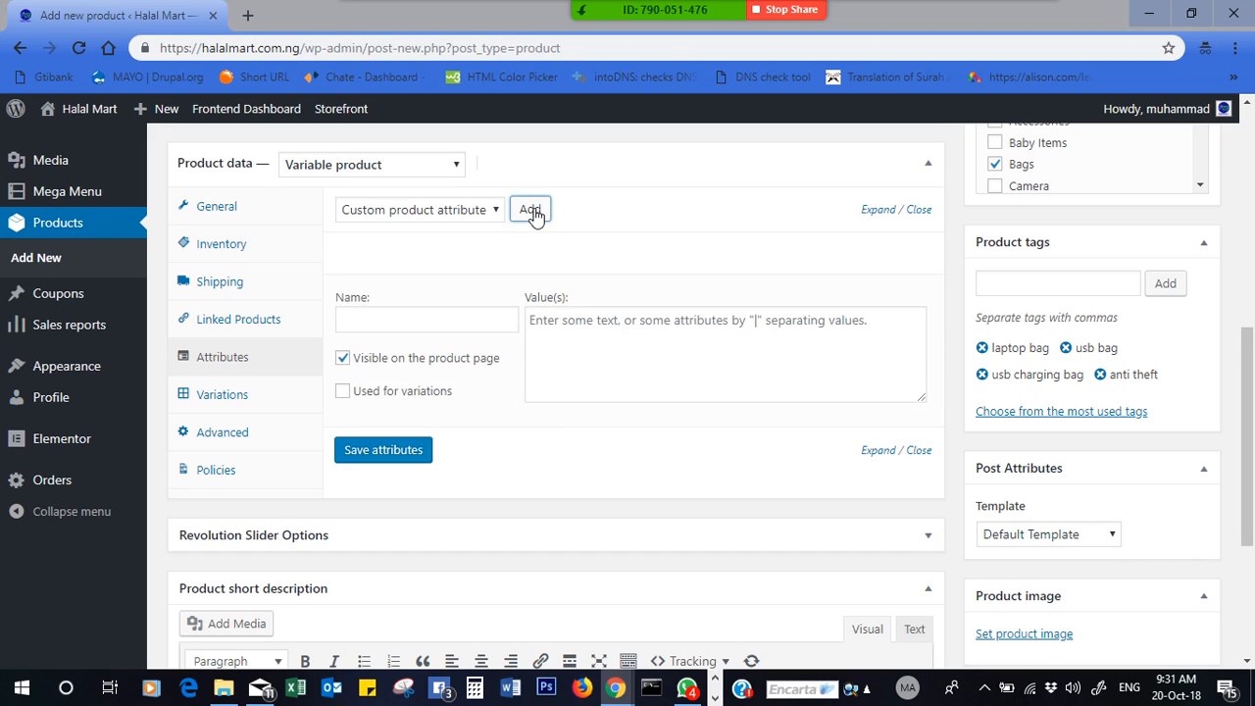
- Enter My Bag Colours as the custom attribute name, then move to its Value(s) field
{"action": "left_click", "coordinate": [404, 328]}
{"action": "type", "text": "M"}
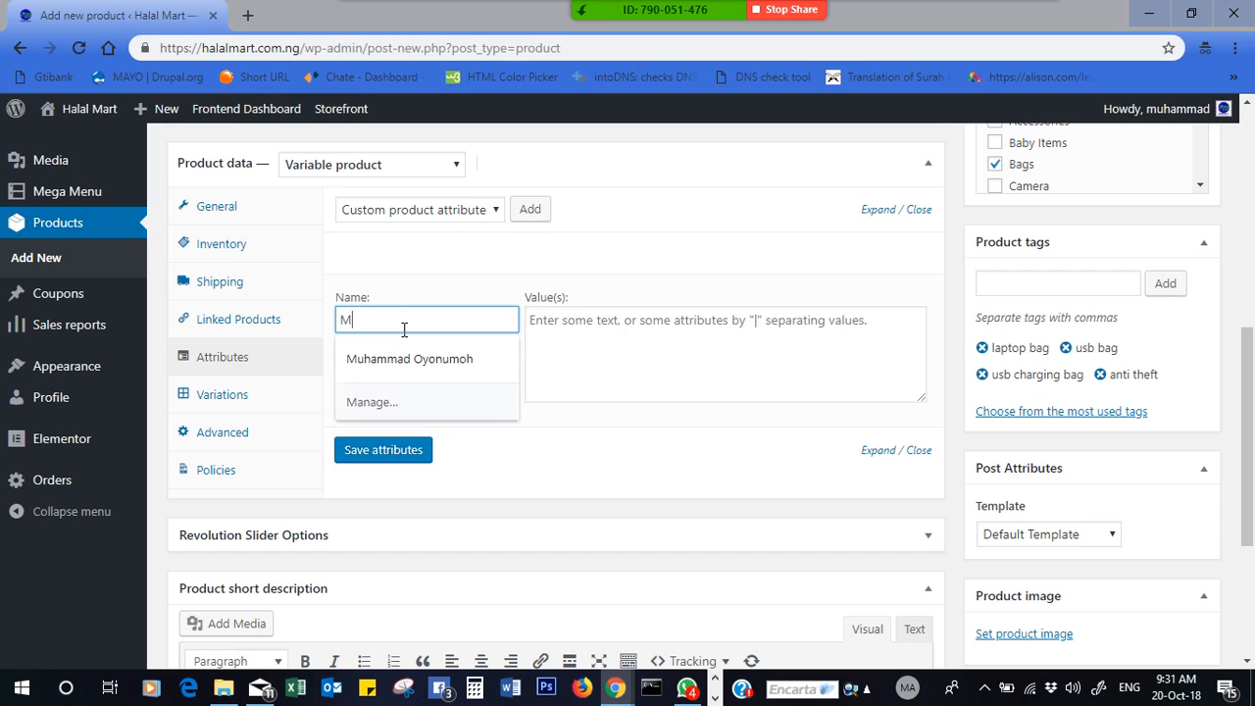
{"action": "type", "text": "y Bag"}
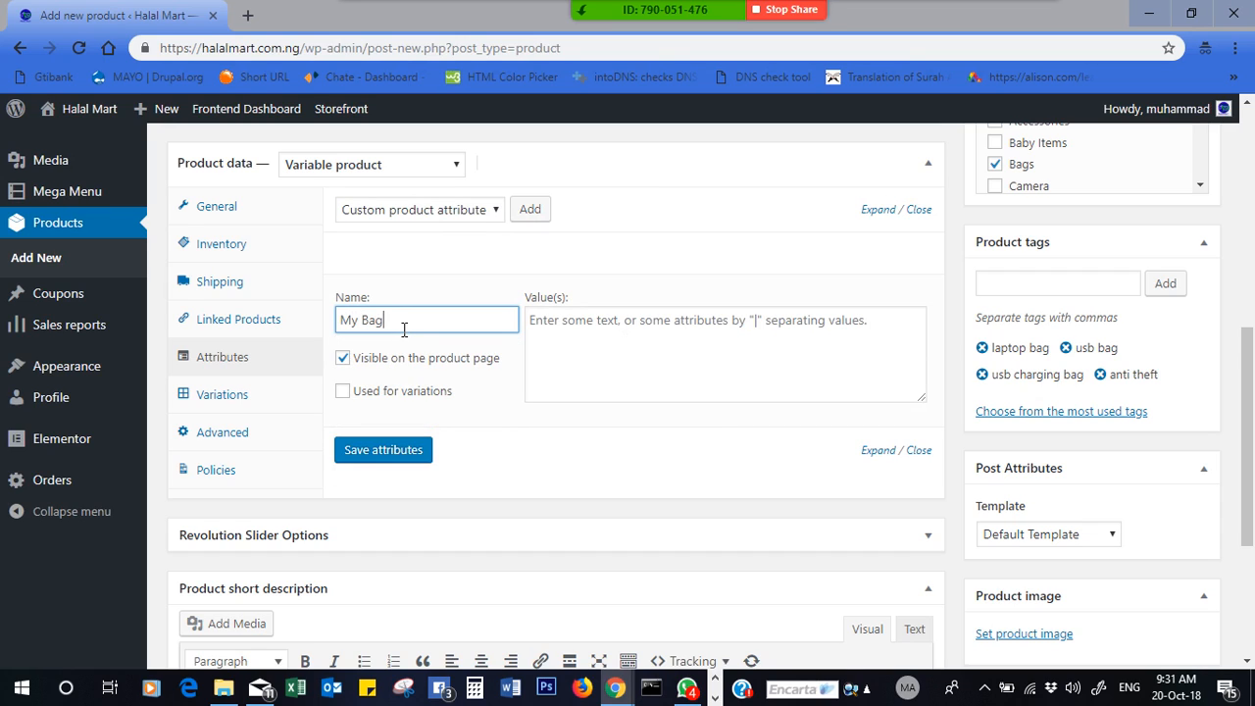
{"action": "type", "text": " Colours"}
{"action": "left_click", "coordinate": [635, 347]}
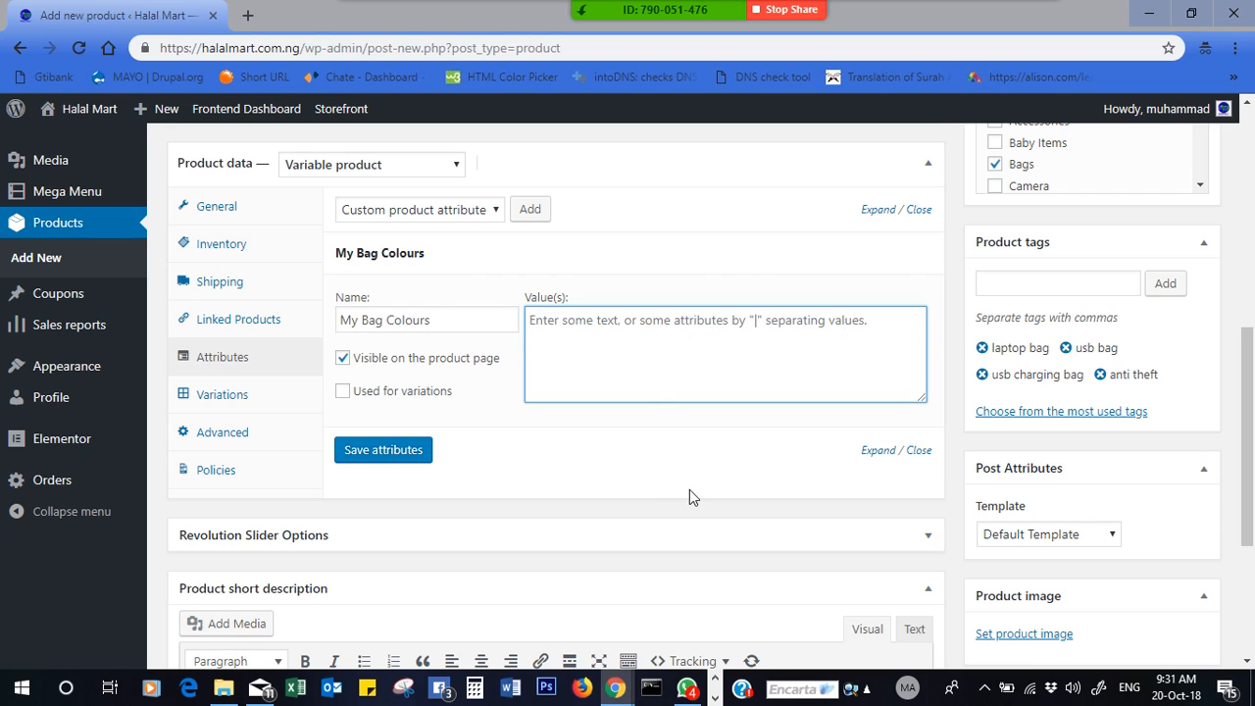
{"action": "left_click", "coordinate": [715, 698]}
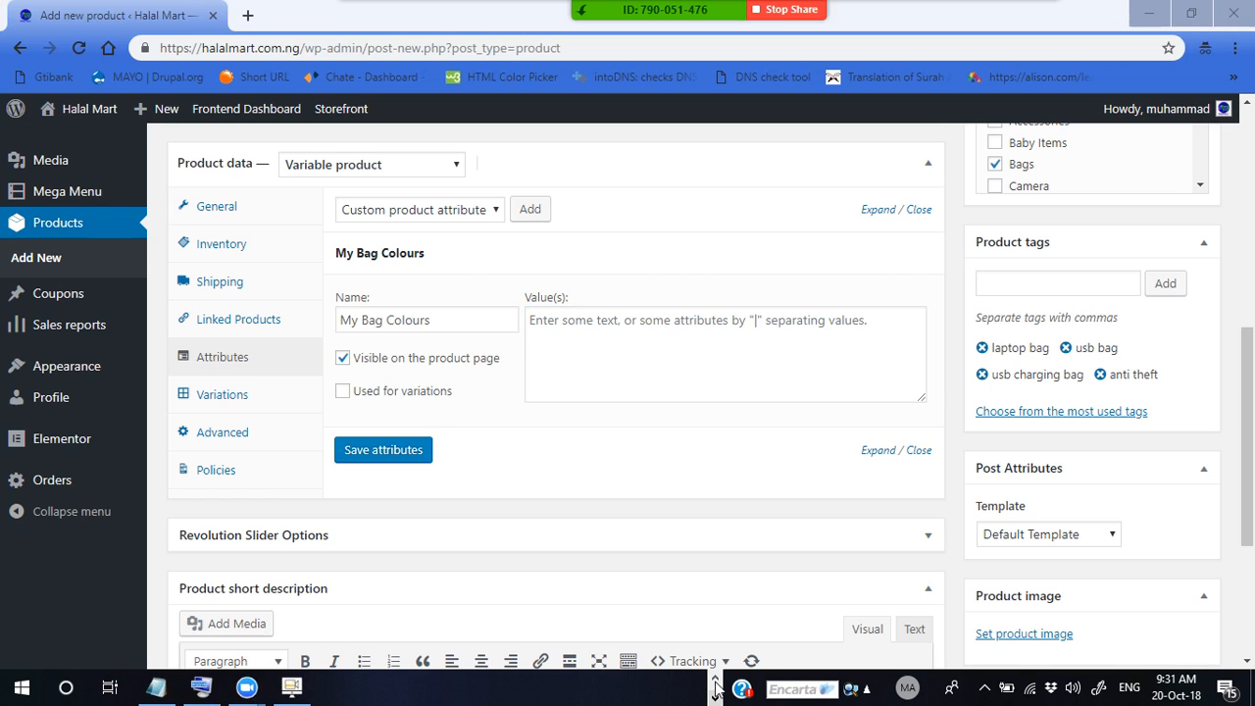
{"action": "left_click", "coordinate": [292, 687]}
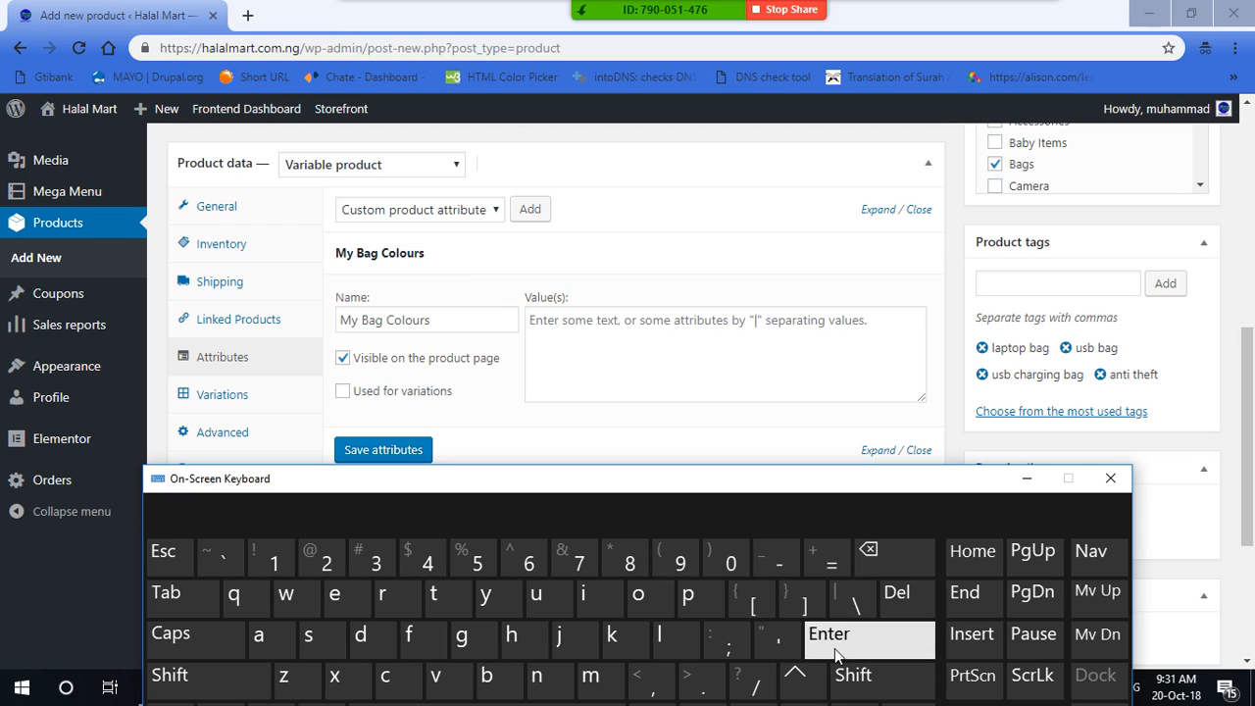
{"action": "left_click", "coordinate": [863, 692]}
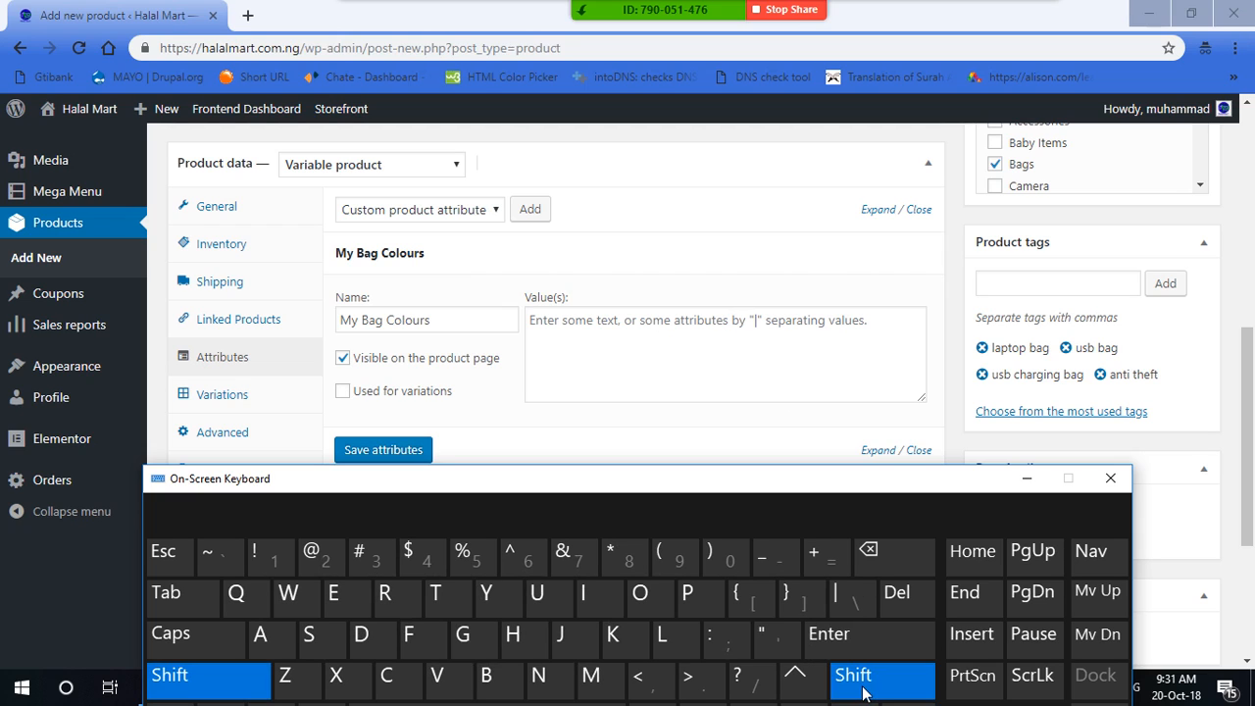
{"action": "left_click", "coordinate": [849, 602]}
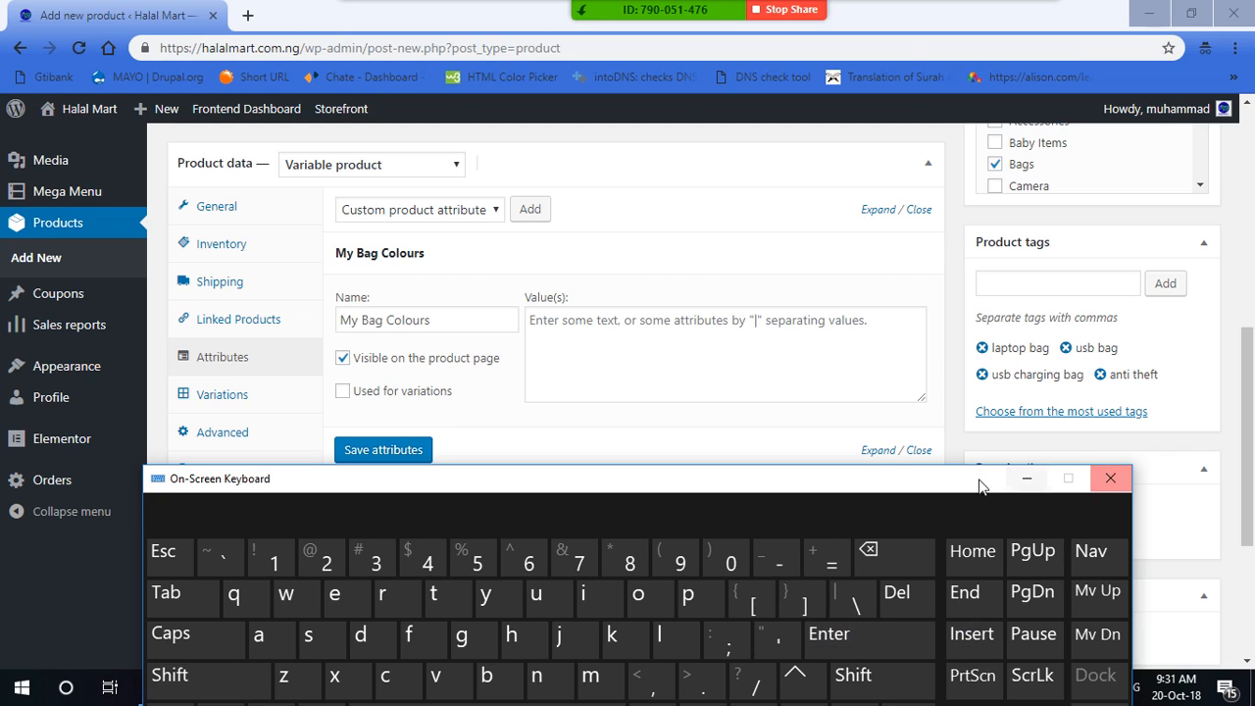
{"action": "left_click", "coordinate": [1036, 484]}
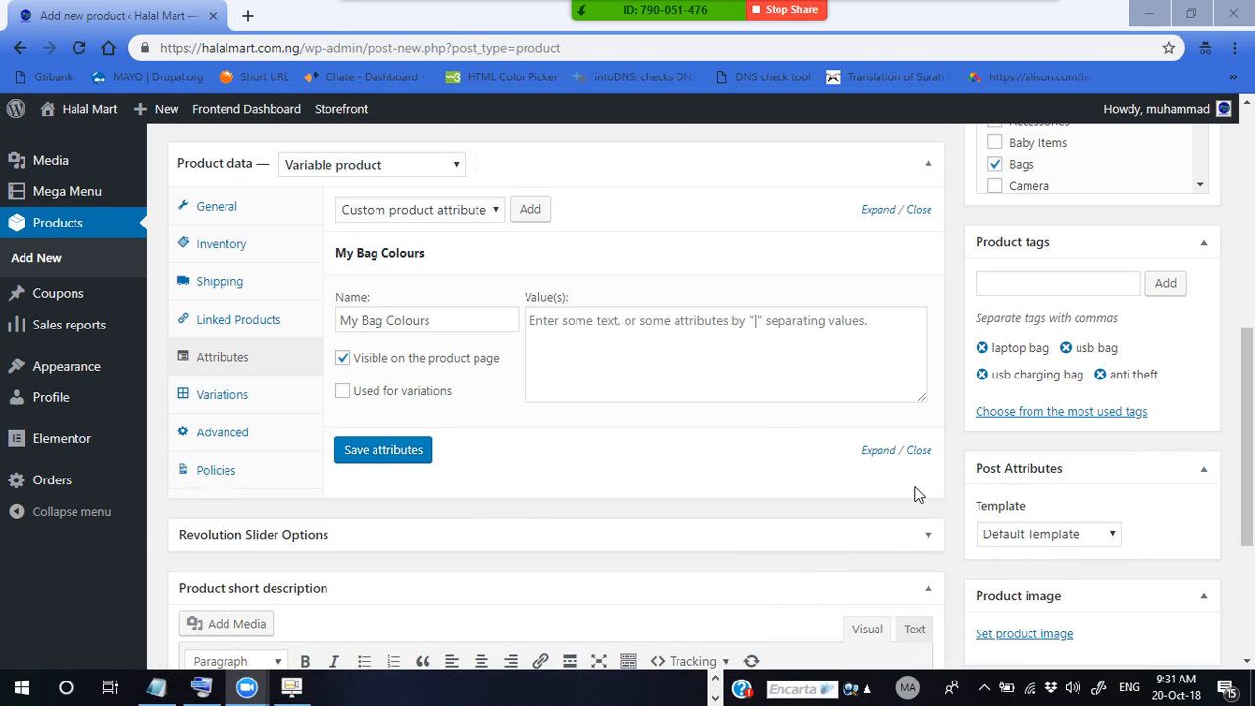
{"action": "left_click", "coordinate": [755, 351]}
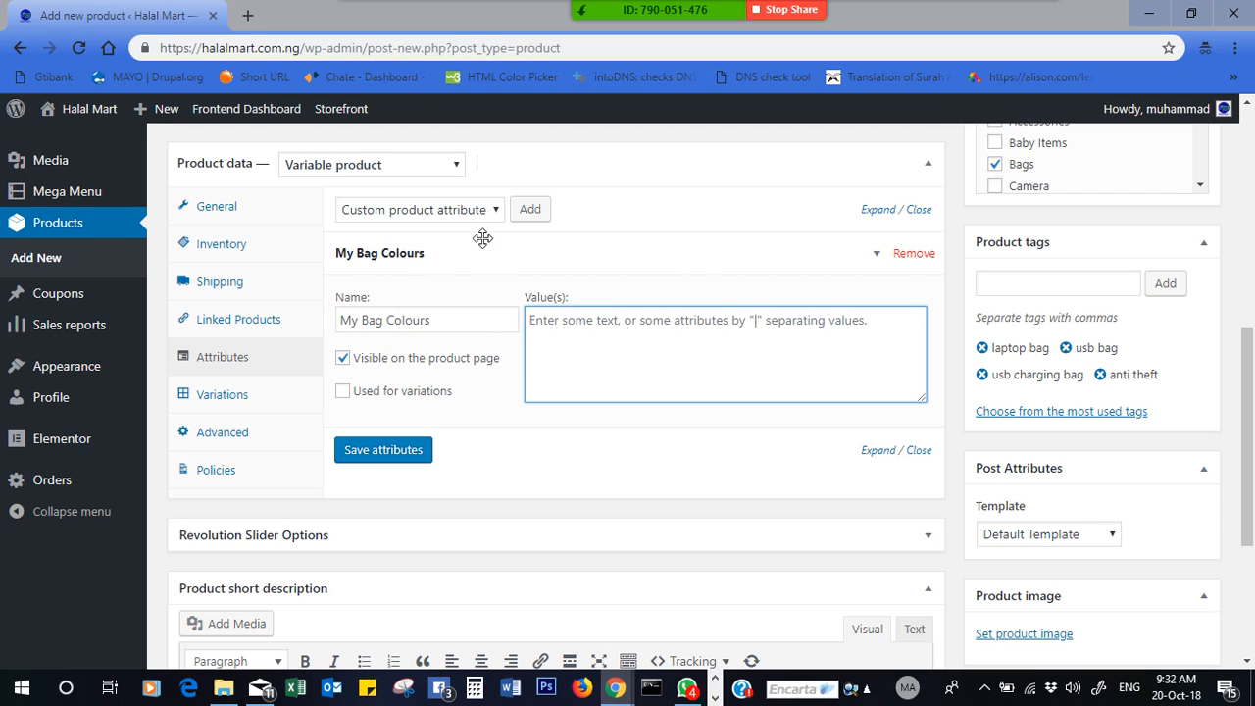
- Enter Blue|Red|Gray|Black as the My Bag Colours values and turn off product-page visibility
{"action": "left_click", "coordinate": [493, 209]}
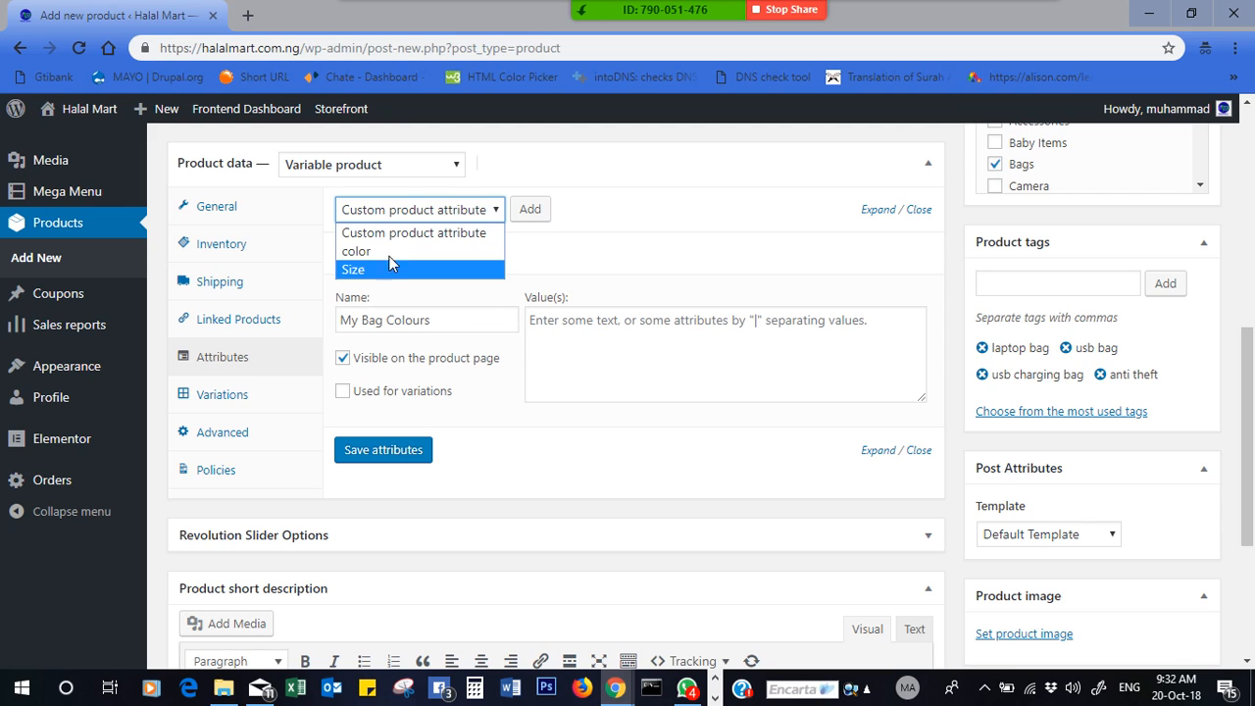
{"action": "left_click", "coordinate": [603, 338]}
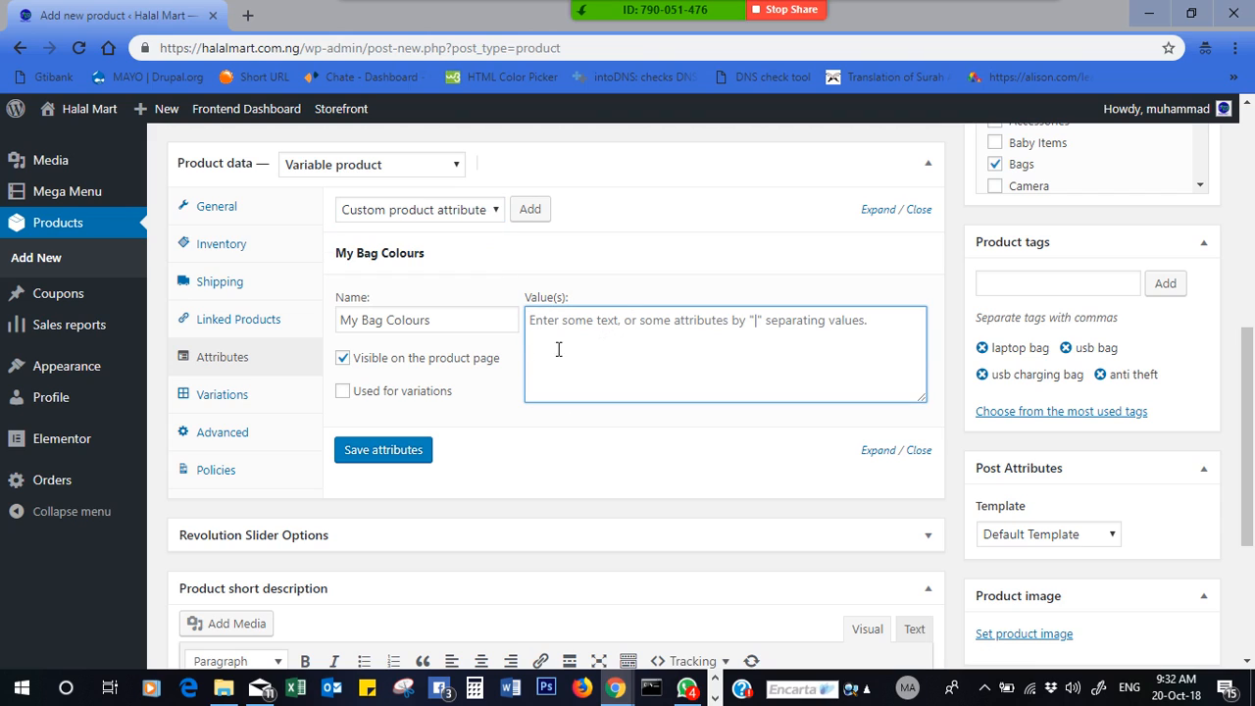
{"action": "type", "text": "Blue"}
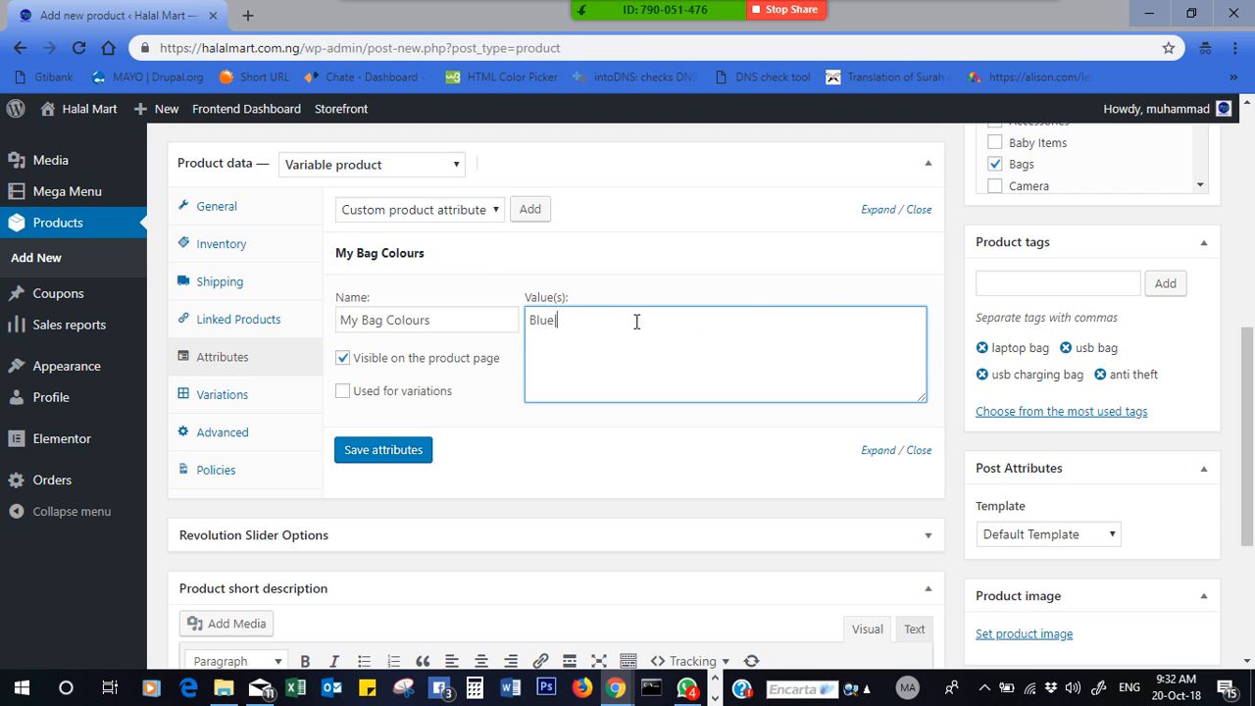
{"action": "type", "text": "|Red|Gray|Black|"}
{"action": "left_click", "coordinate": [343, 359]}
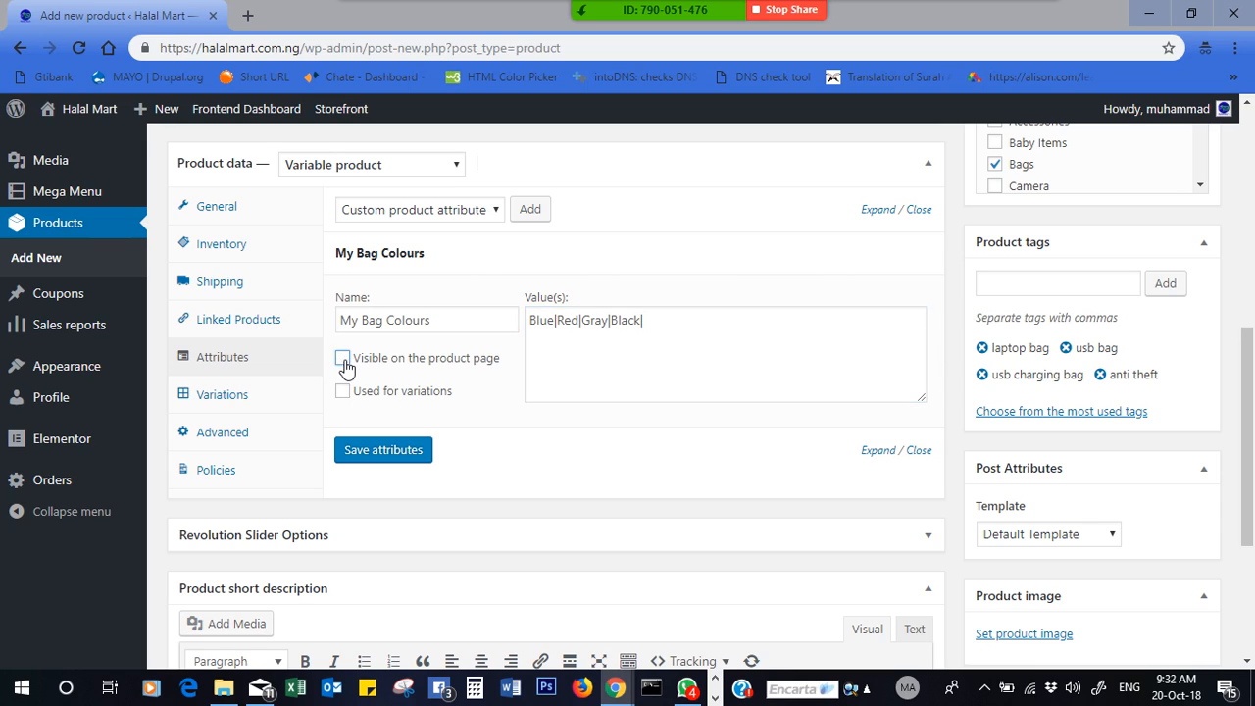
- Mark My Bag Colours as used for variations, save the attributes and collapse the panel
{"action": "left_click", "coordinate": [343, 391]}
{"action": "left_click", "coordinate": [367, 456]}
{"action": "left_click", "coordinate": [439, 253]}
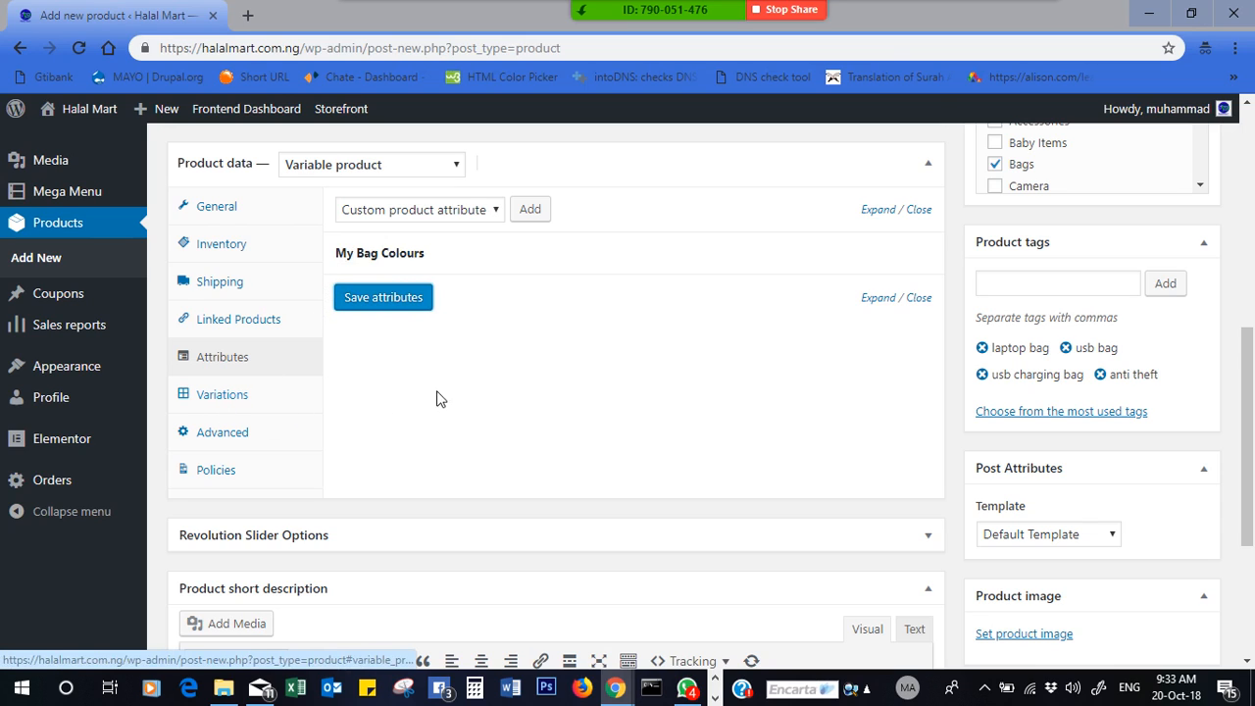
{"action": "left_click", "coordinate": [360, 167]}
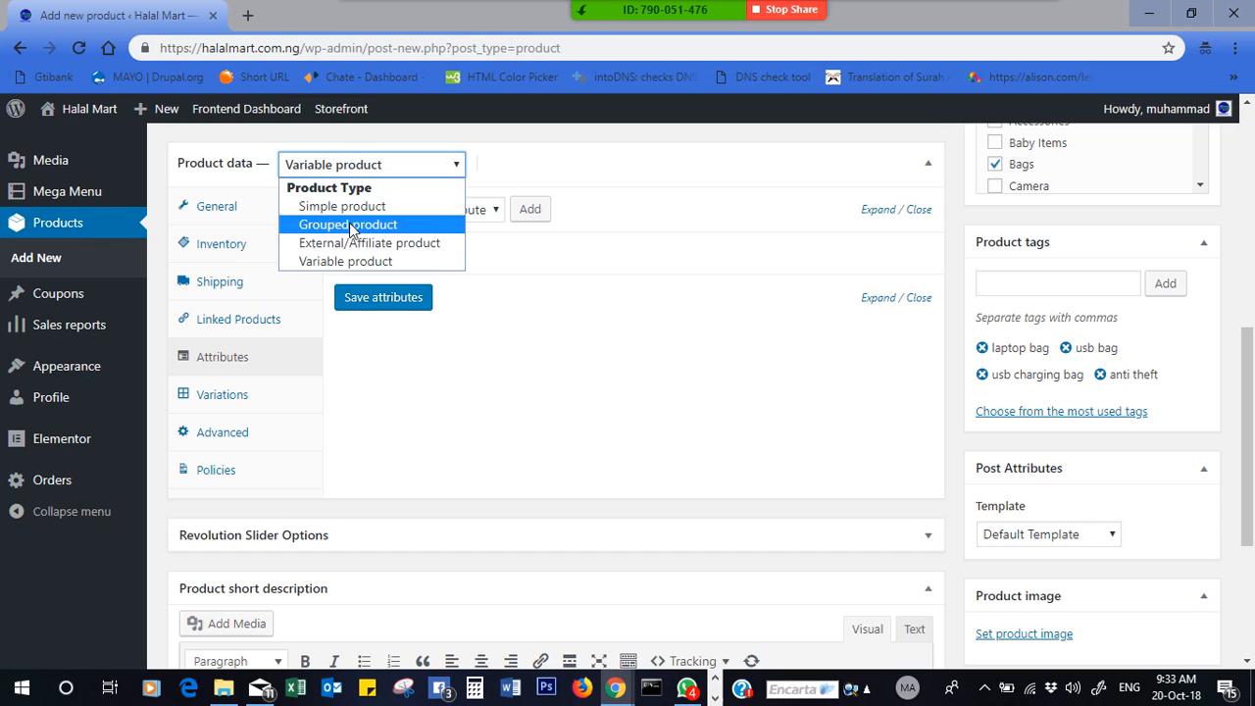
- Keep Variable product as the product type and briefly review the My Bag Colours attribute
{"action": "left_click", "coordinate": [383, 260]}
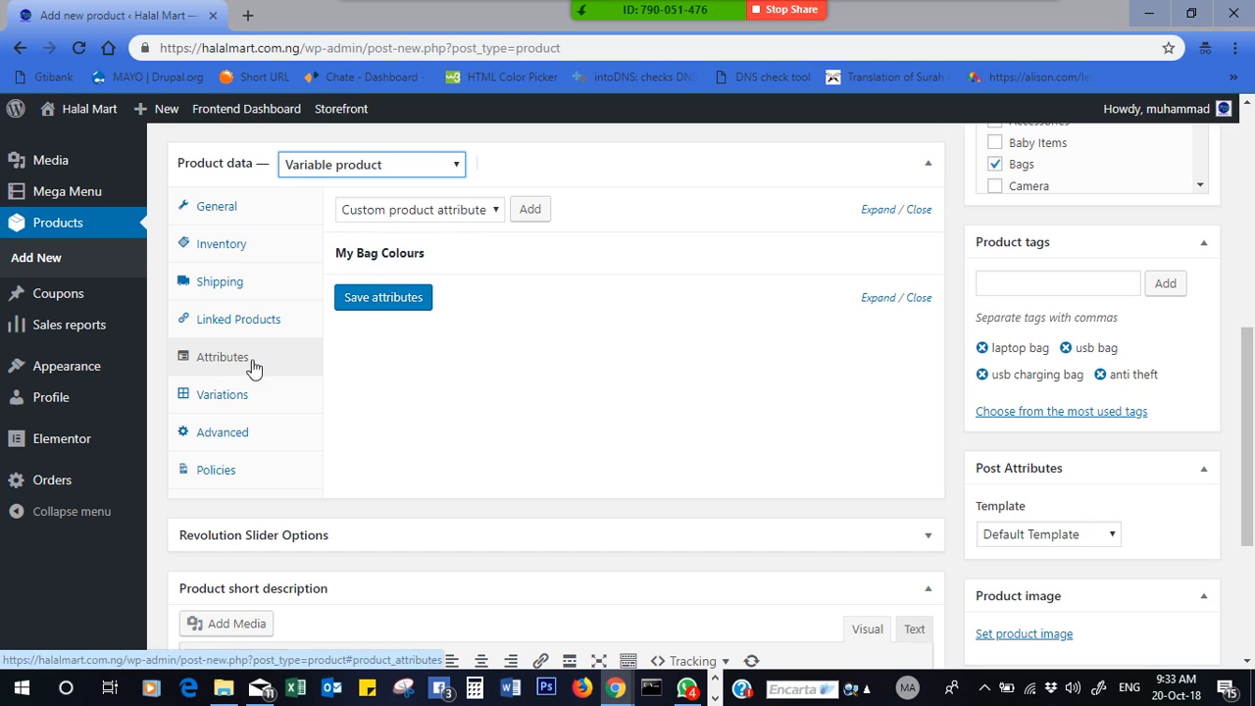
{"action": "left_click", "coordinate": [500, 253]}
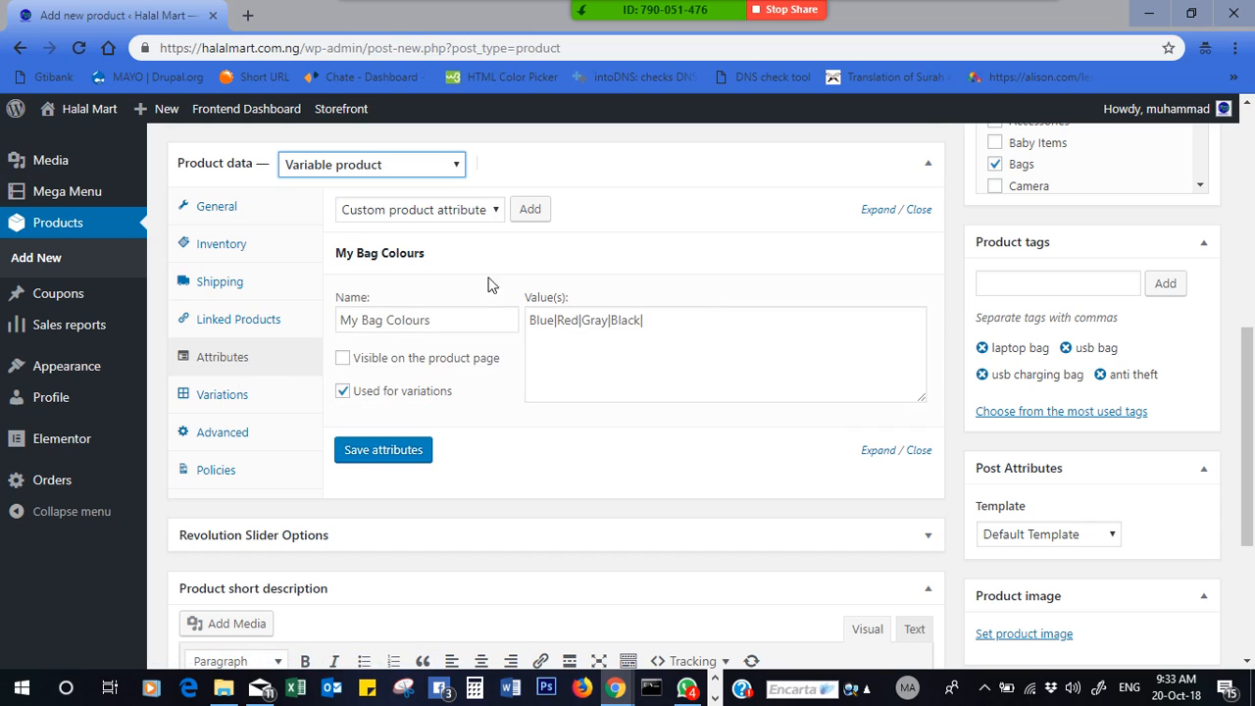
{"action": "left_click", "coordinate": [522, 251]}
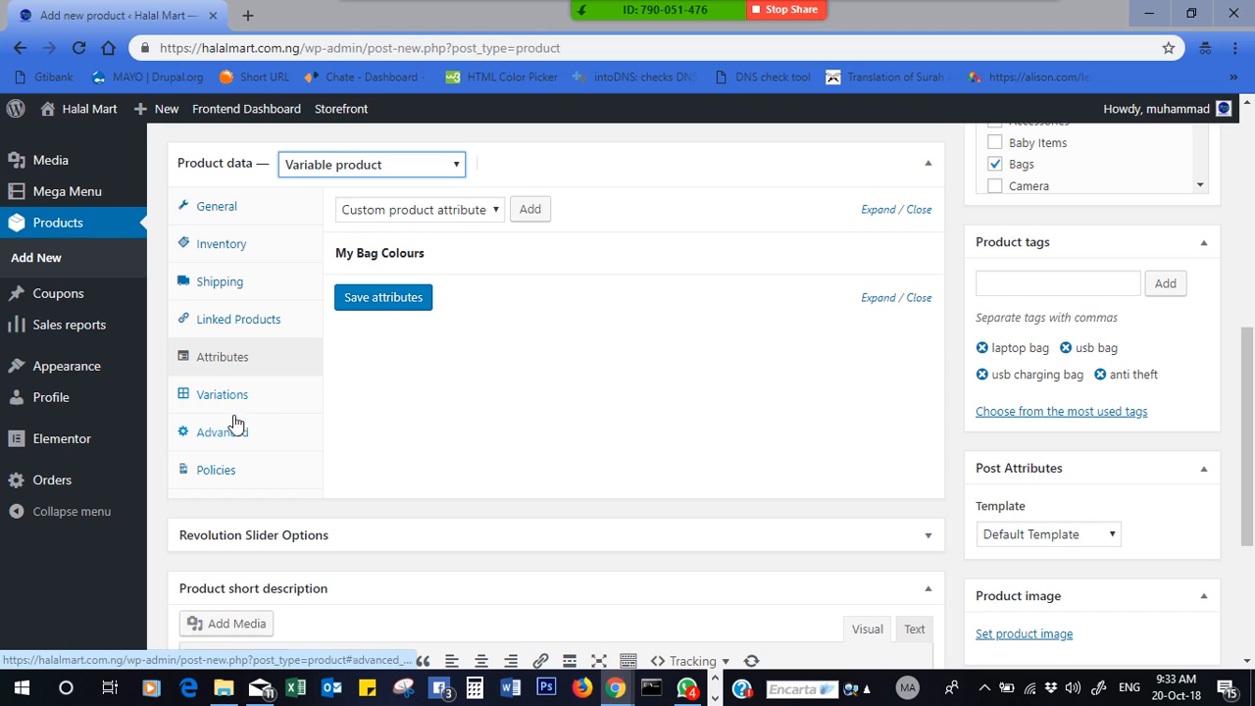
- Go to the Variations section and bring up the 'Create variations from all attributes' option
{"action": "left_click", "coordinate": [212, 395]}
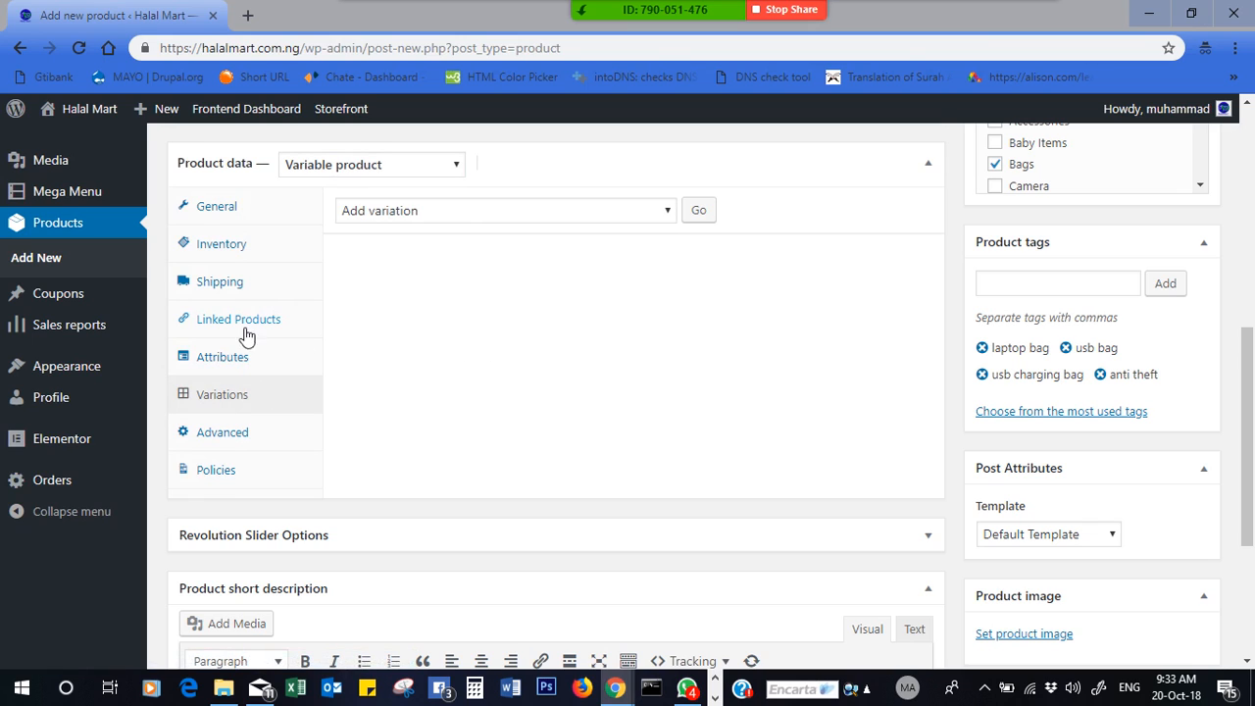
{"action": "left_click", "coordinate": [221, 359]}
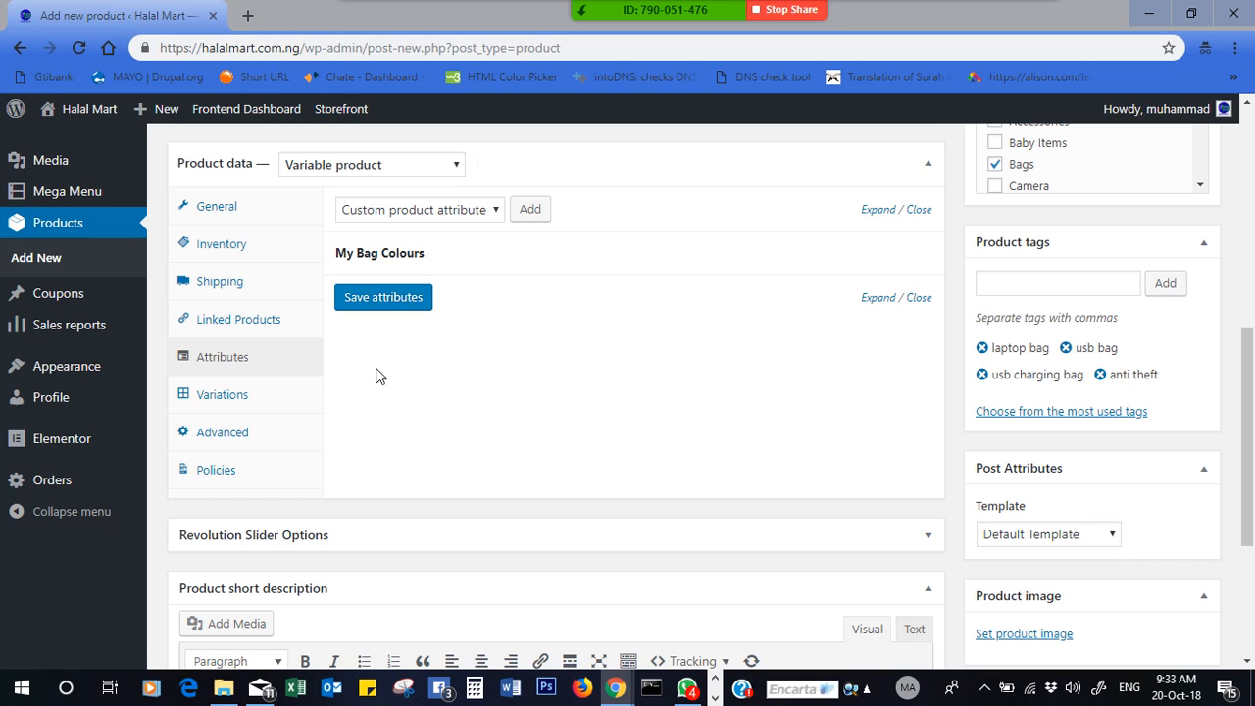
{"action": "left_click", "coordinate": [258, 399]}
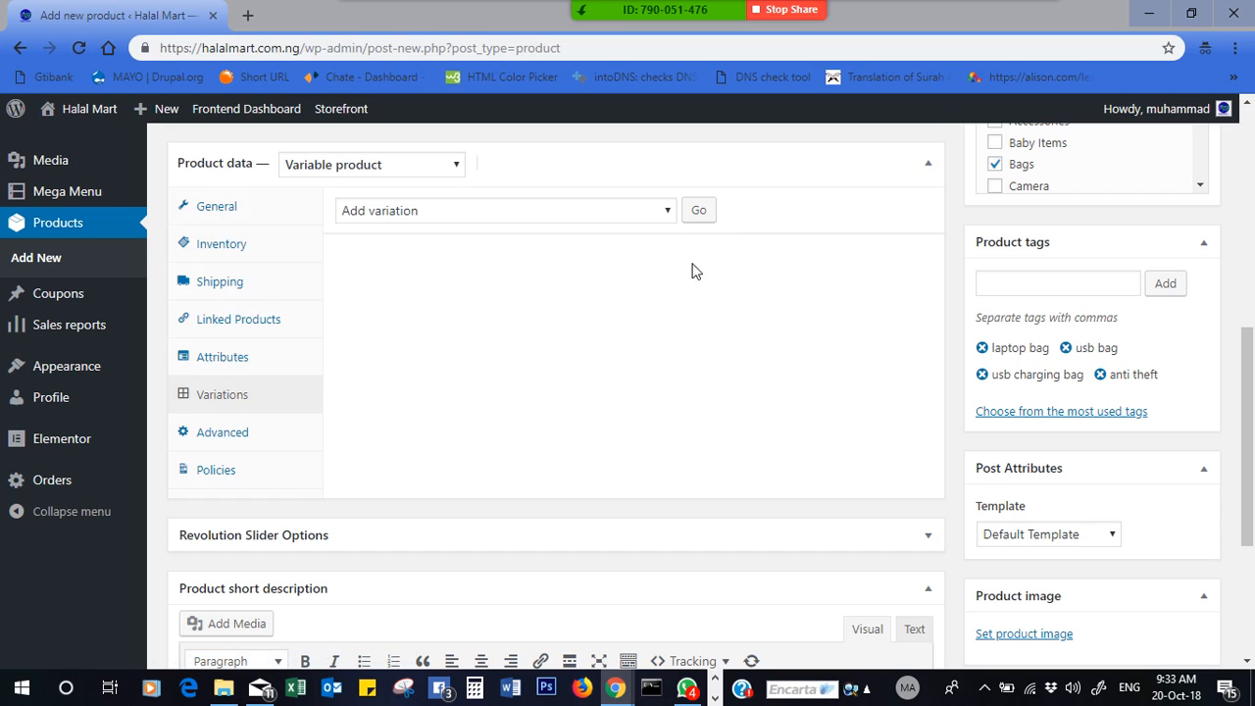
{"action": "left_click", "coordinate": [666, 213]}
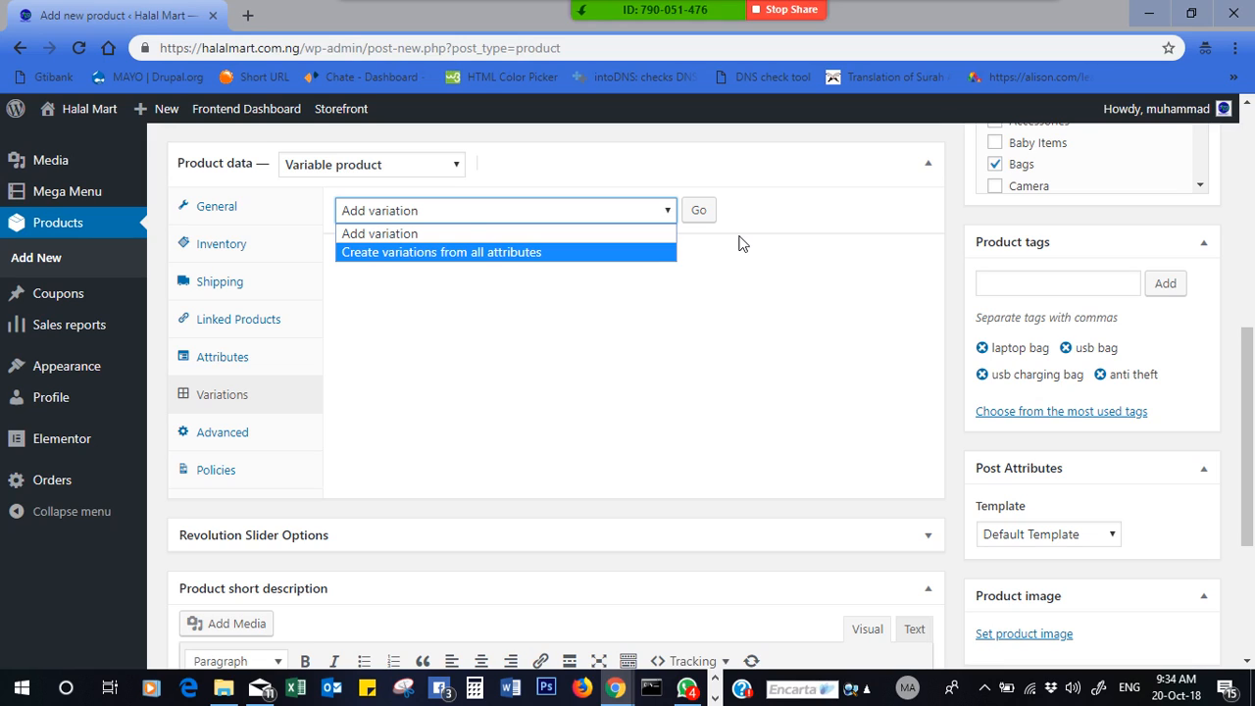
- Add blank variation #2731, then reply 'yes please' and 'class is on' in WhatsApp
{"action": "left_click", "coordinate": [642, 233]}
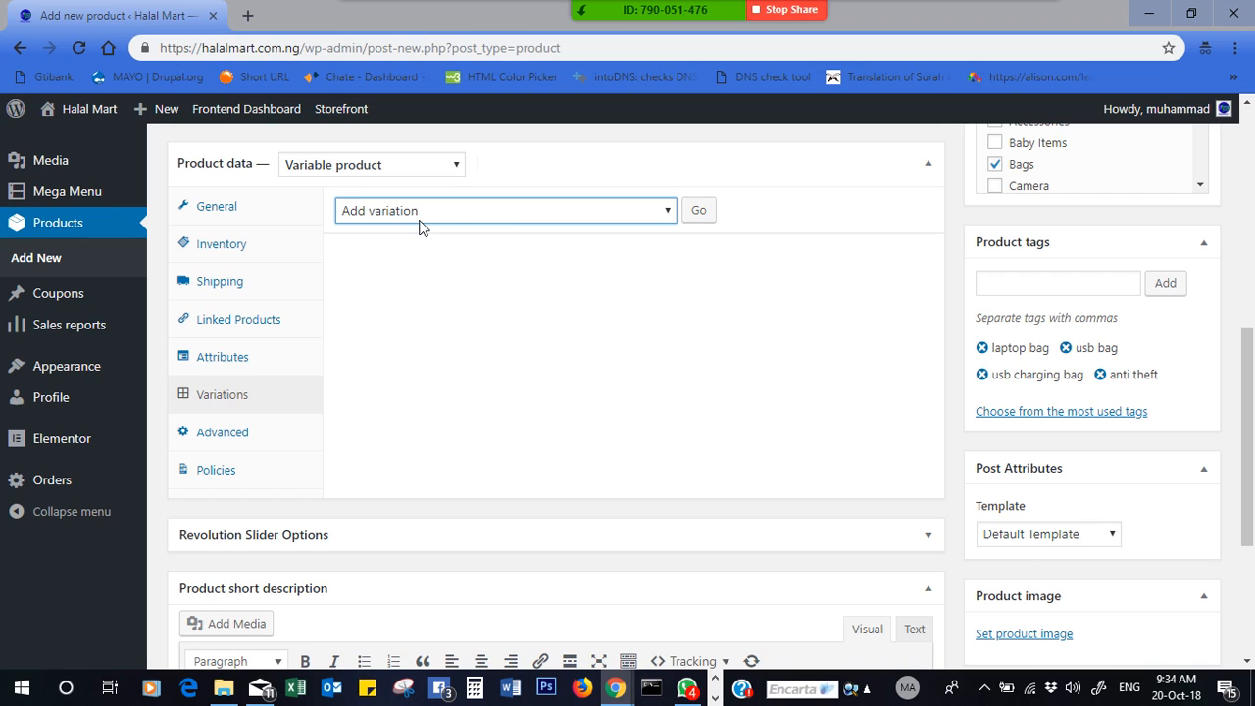
{"action": "left_click", "coordinate": [700, 211]}
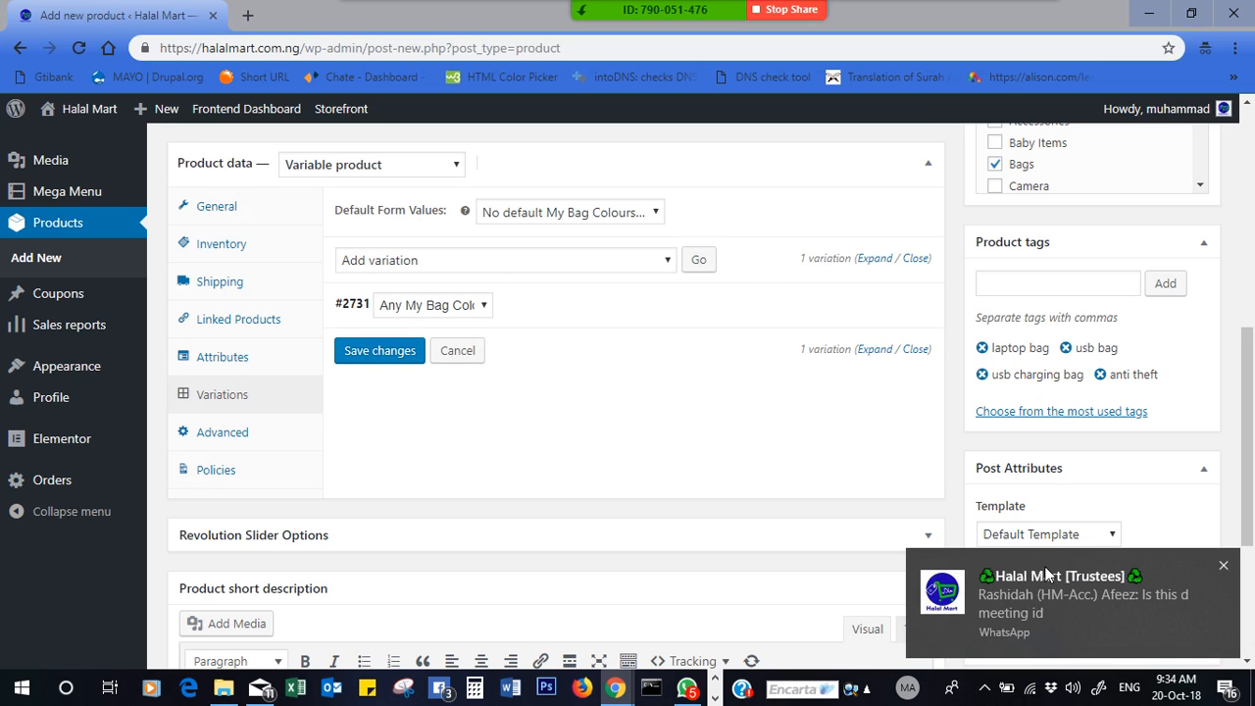
{"action": "left_click", "coordinate": [1059, 606]}
{"action": "type", "text": "yes p"}
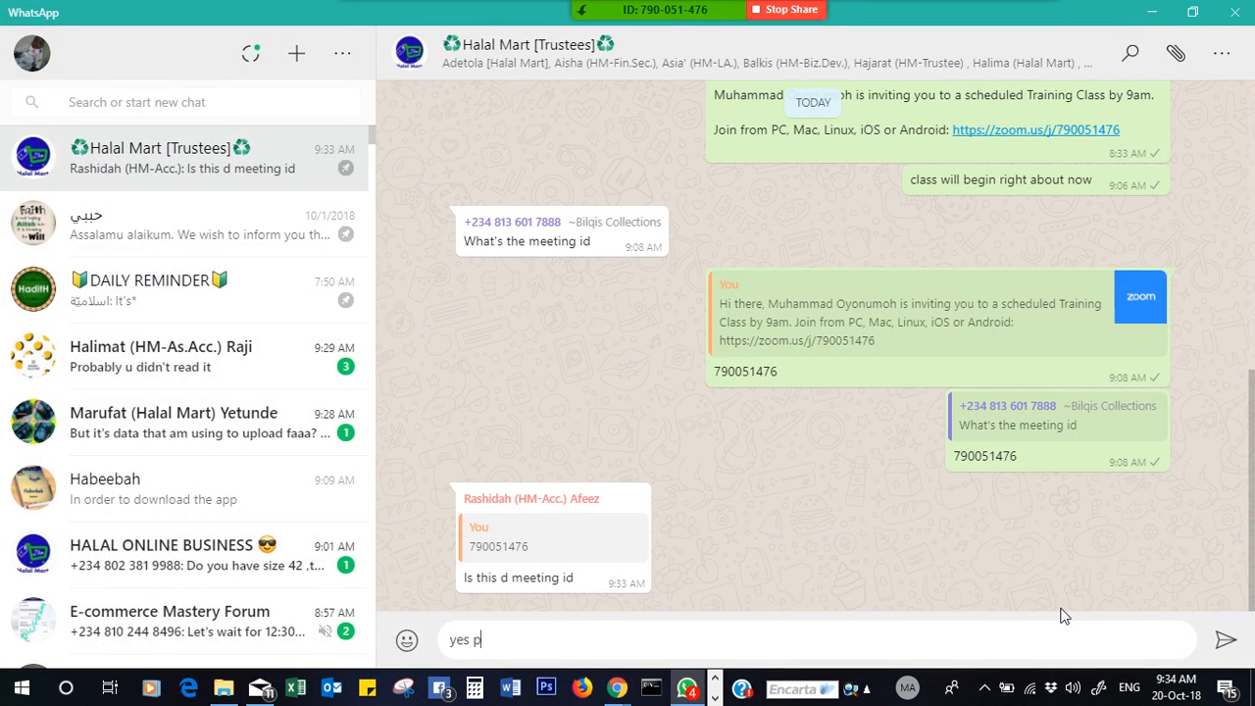
{"action": "type", "text": "lease"}
{"action": "key", "text": "Return"}
{"action": "type", "text": "class i"}
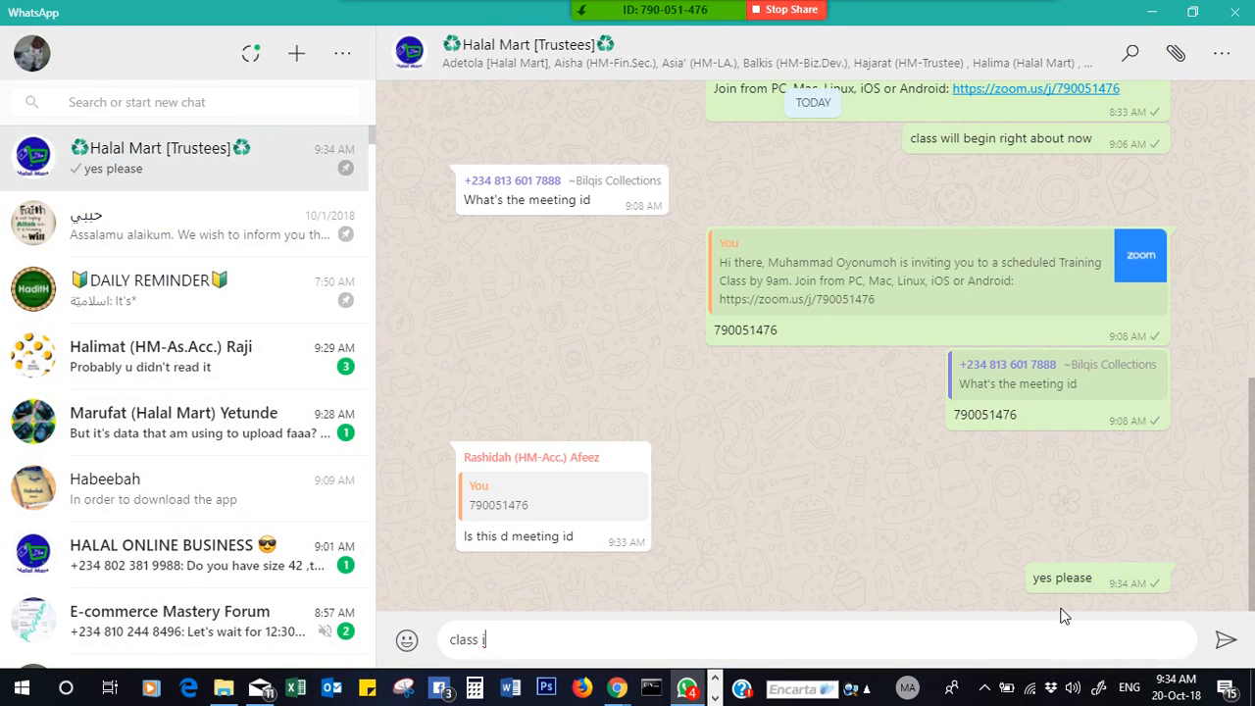
{"action": "type", "text": "s on"}
{"action": "key", "text": "Return"}
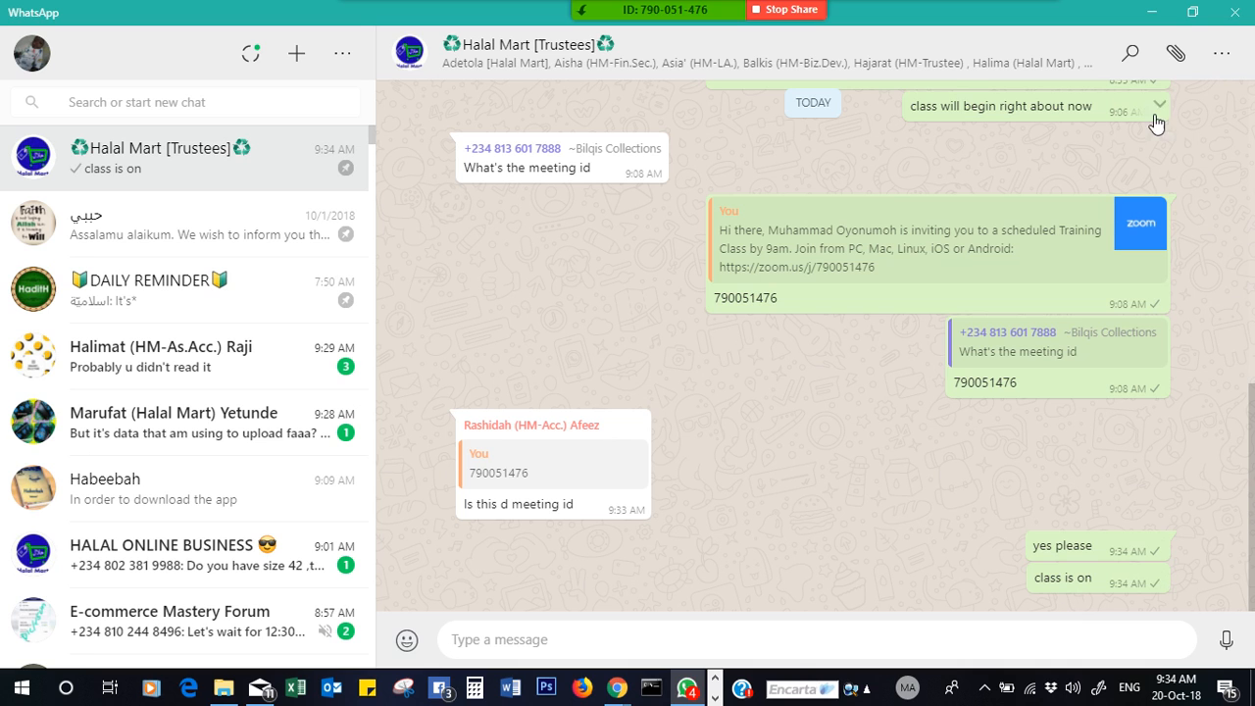
{"action": "left_click", "coordinate": [1151, 11]}
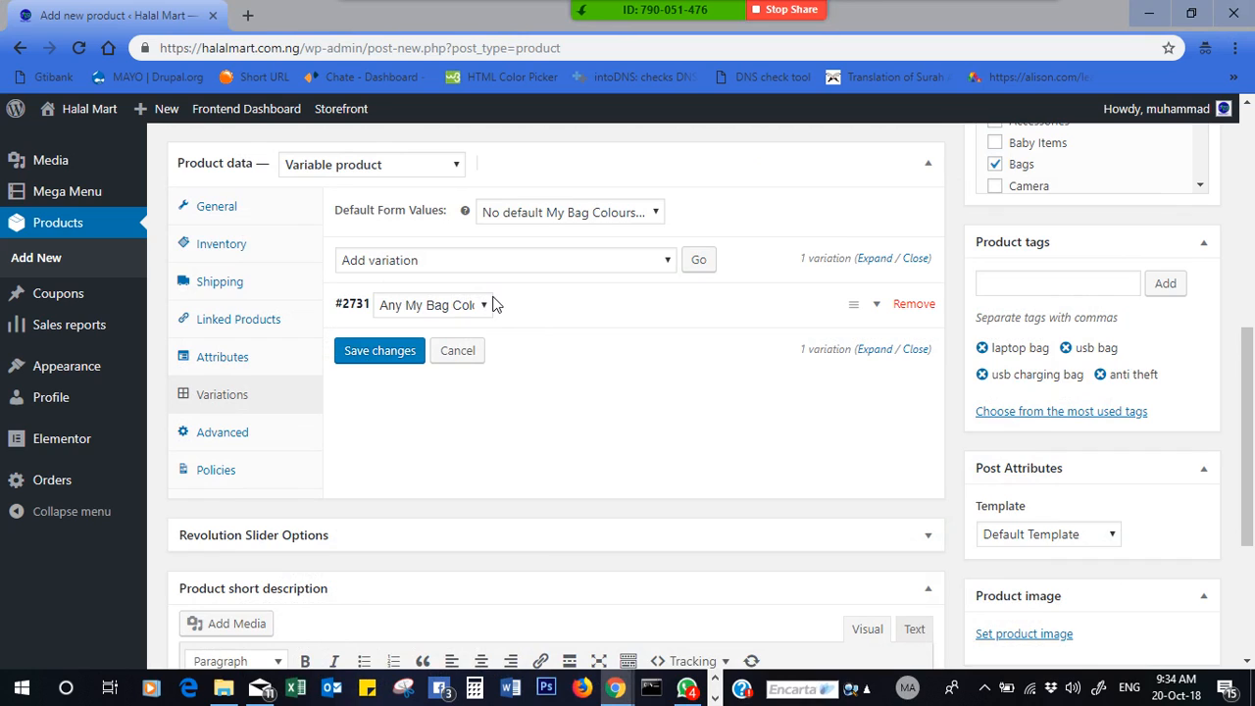
- Set variation #2731 to Blue and add variation #2732 set to Red
{"action": "left_click", "coordinate": [446, 312]}
{"action": "left_click", "coordinate": [440, 308]}
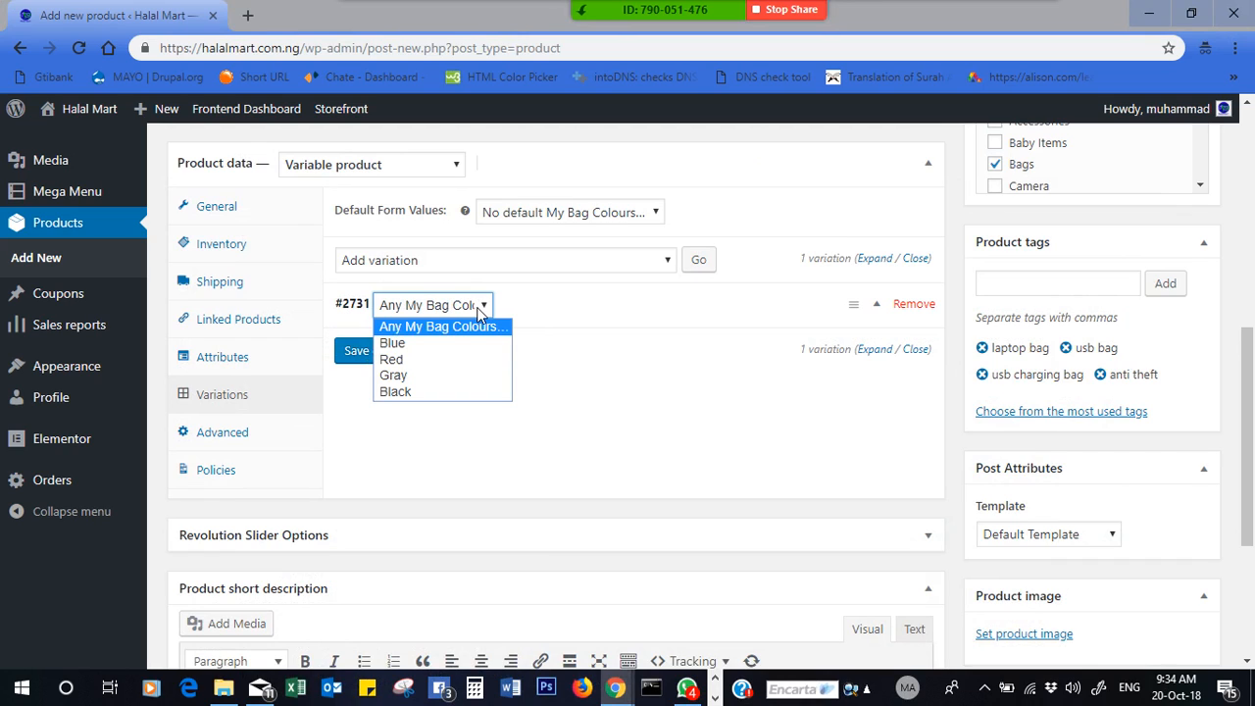
{"action": "left_click", "coordinate": [421, 345]}
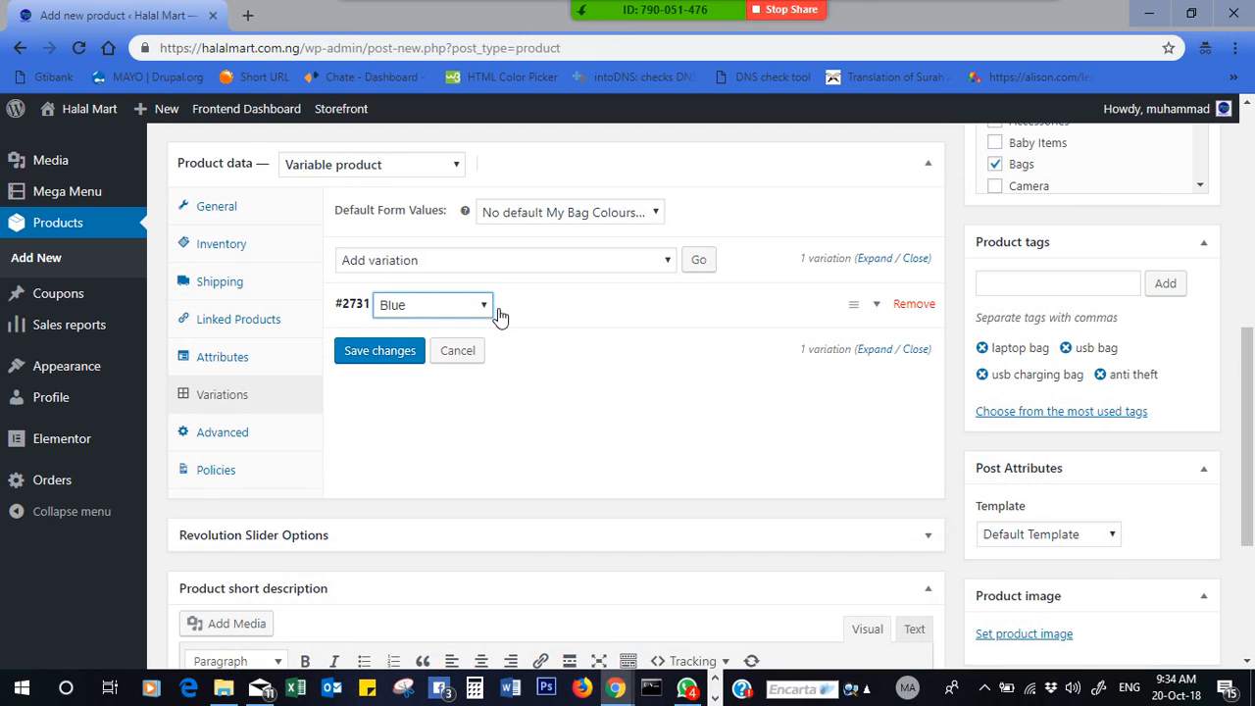
{"action": "left_click", "coordinate": [698, 263]}
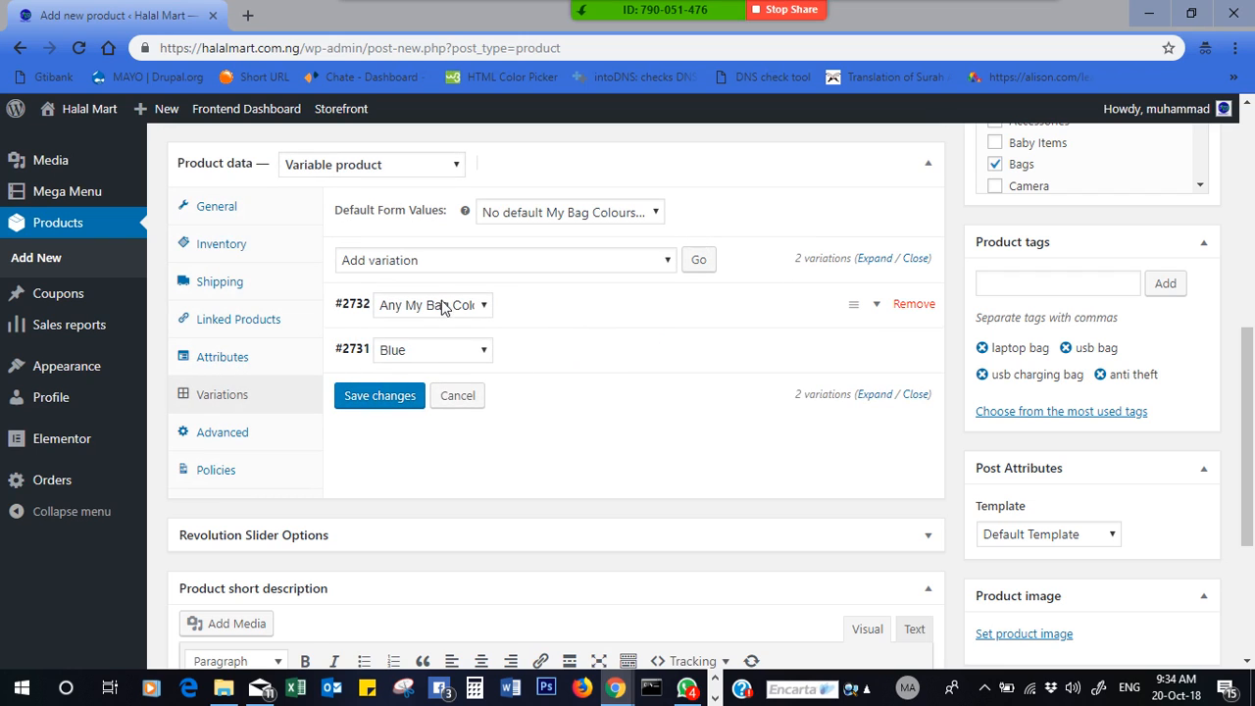
{"action": "left_click", "coordinate": [437, 307]}
{"action": "left_click", "coordinate": [427, 359]}
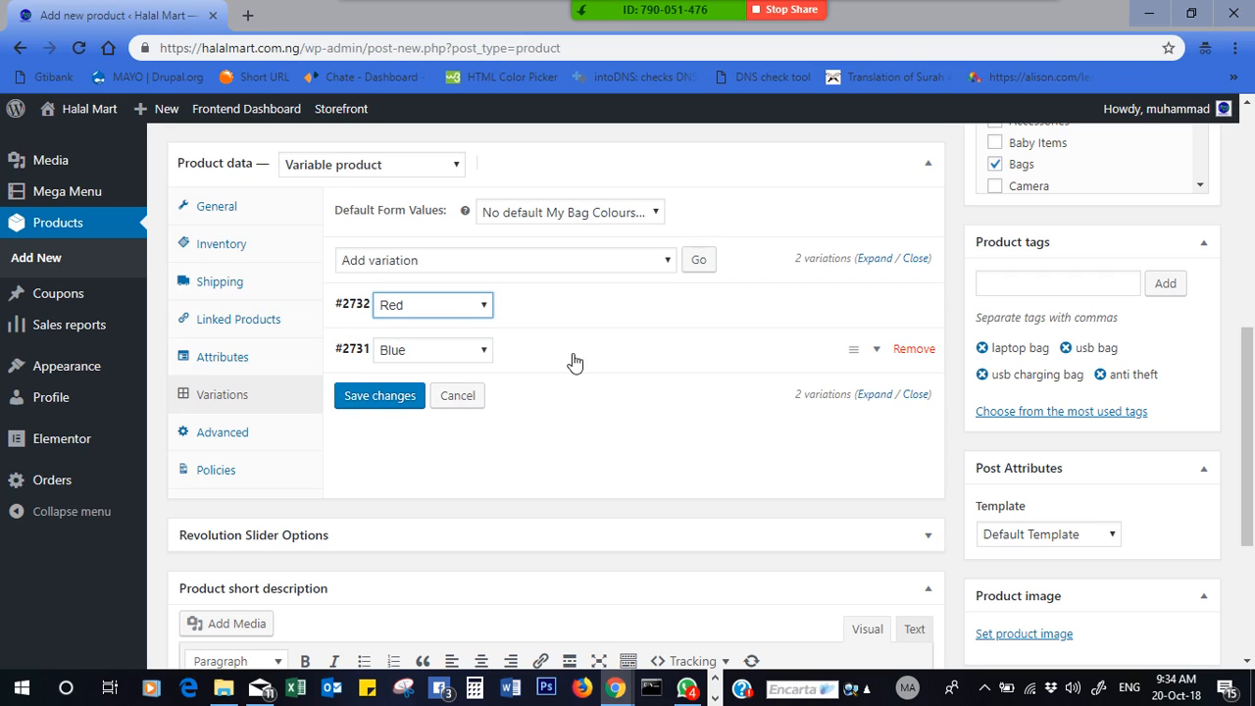
- Add variations #2733 and #2734, setting them to Black and Gray
{"action": "left_click", "coordinate": [698, 260]}
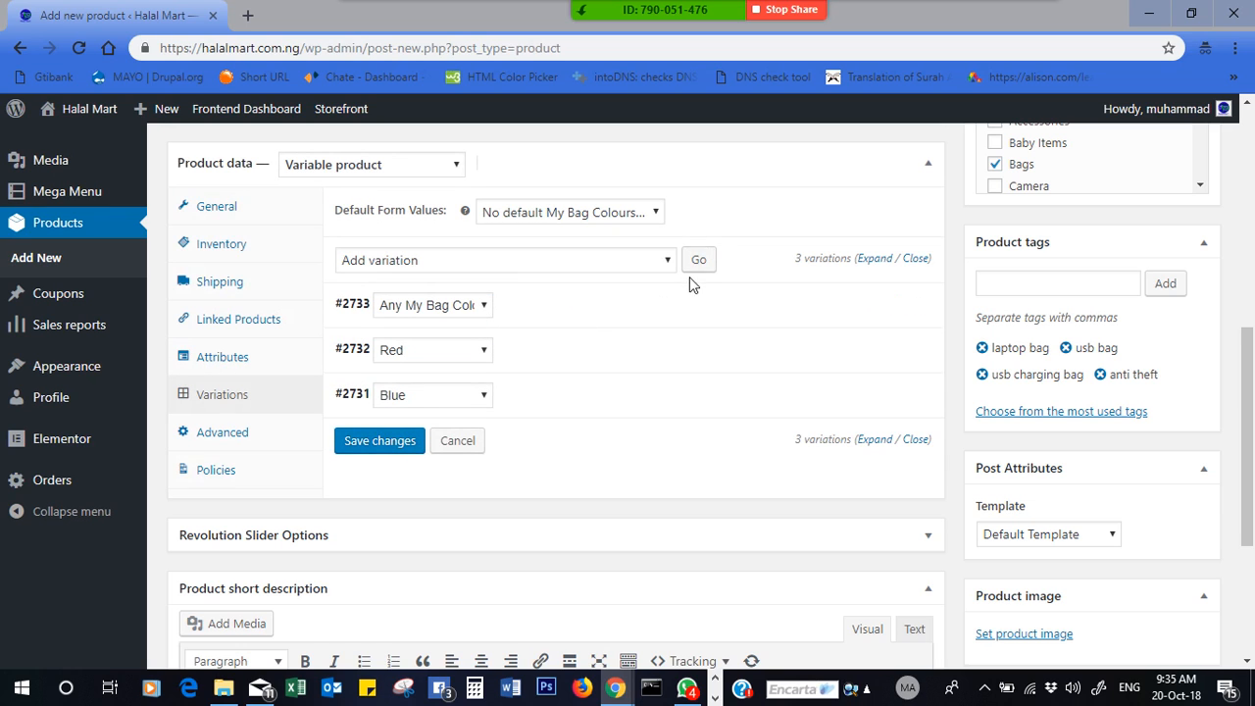
{"action": "left_click", "coordinate": [708, 265]}
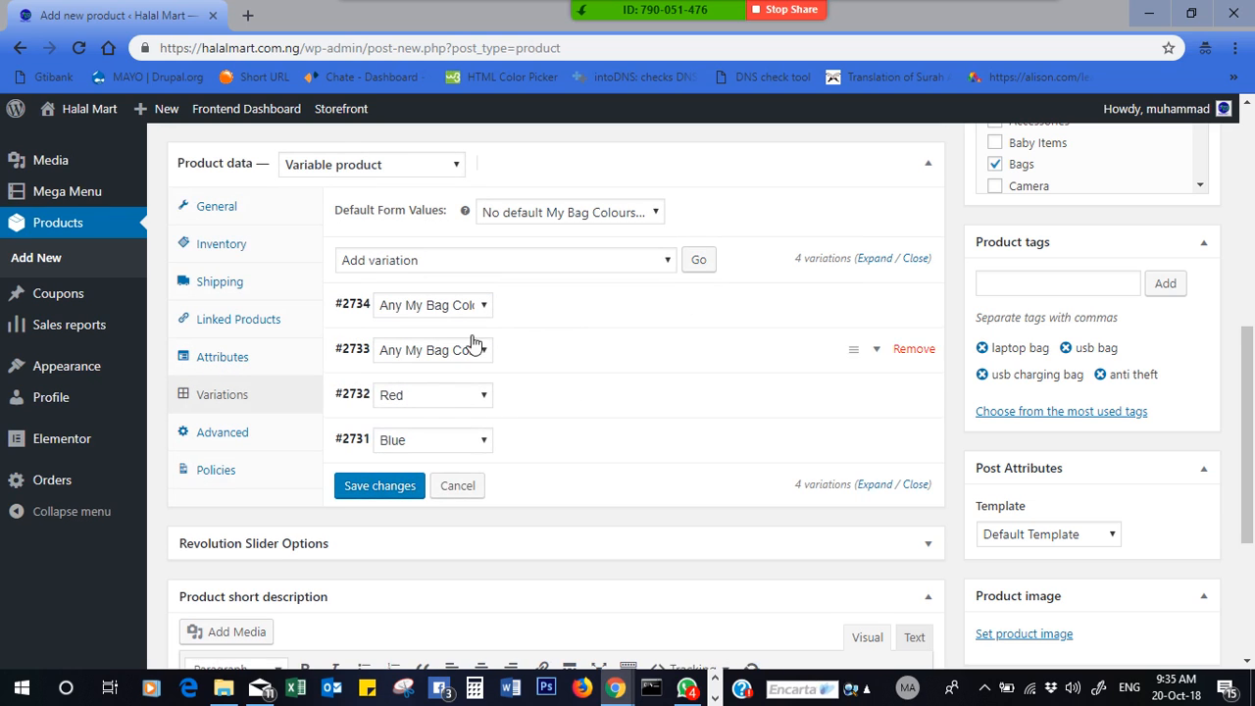
{"action": "left_click", "coordinate": [474, 309]}
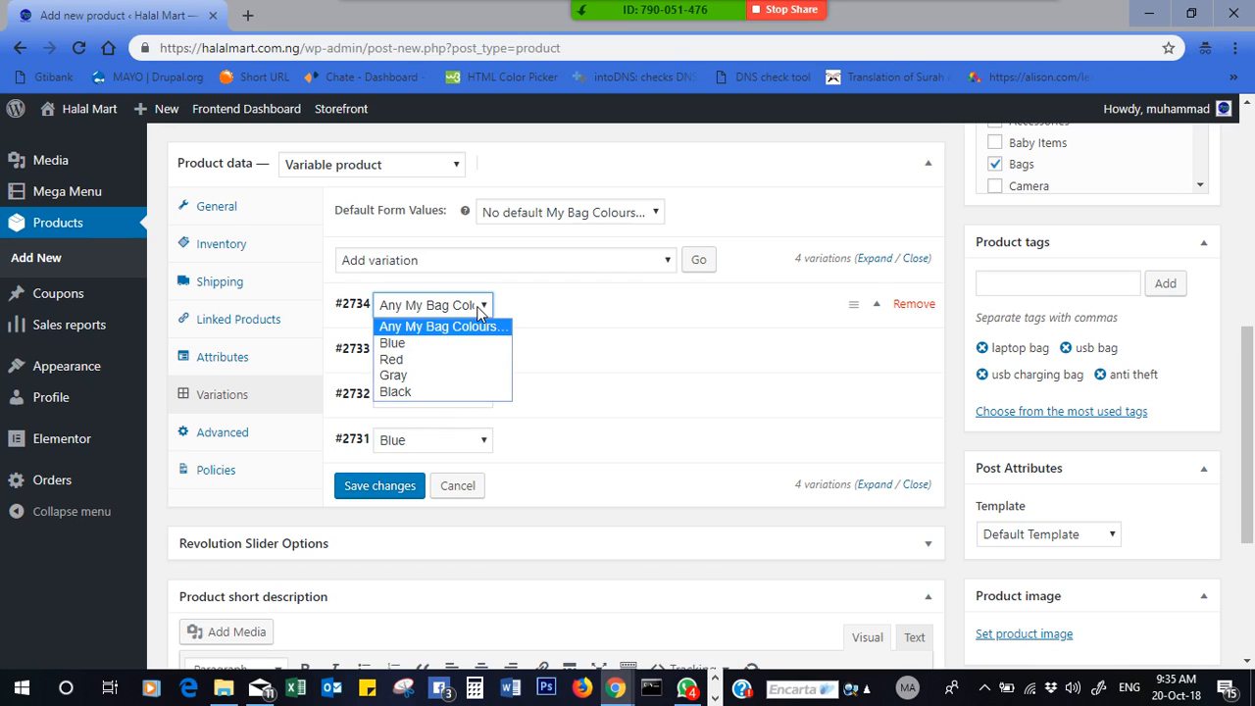
{"action": "left_click", "coordinate": [428, 378]}
{"action": "left_click", "coordinate": [455, 350]}
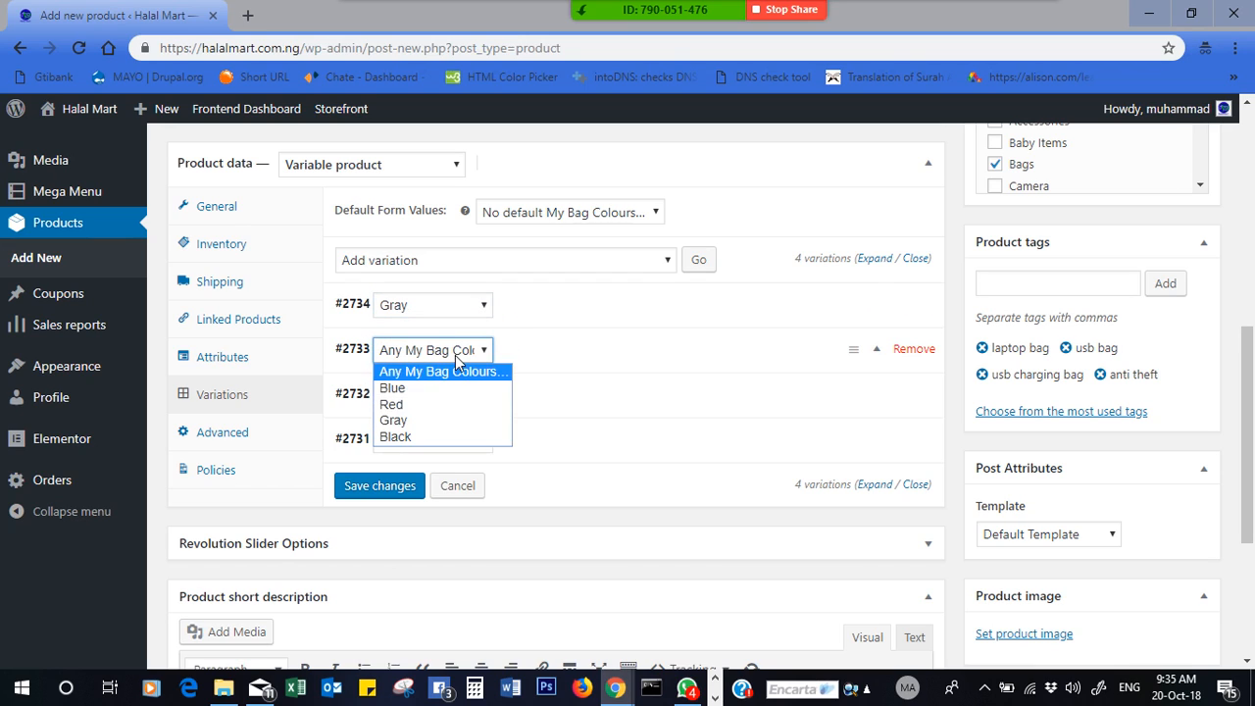
{"action": "left_click", "coordinate": [416, 443]}
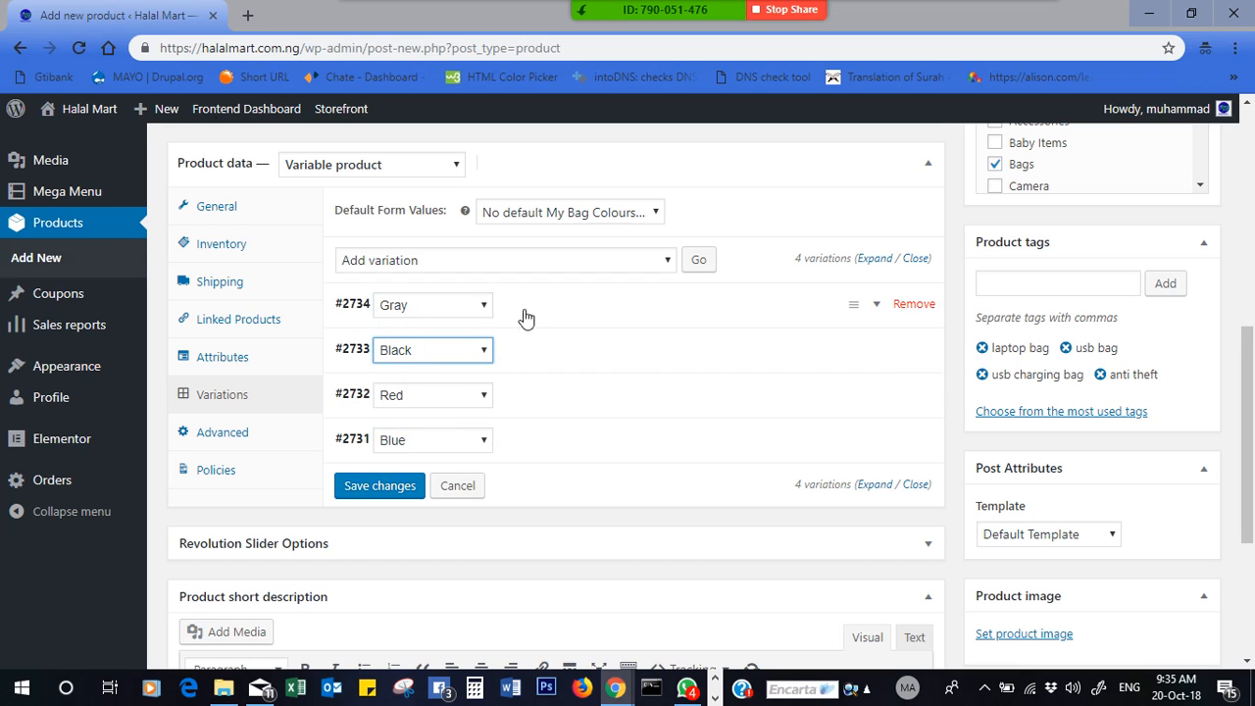
{"action": "left_click", "coordinate": [348, 307]}
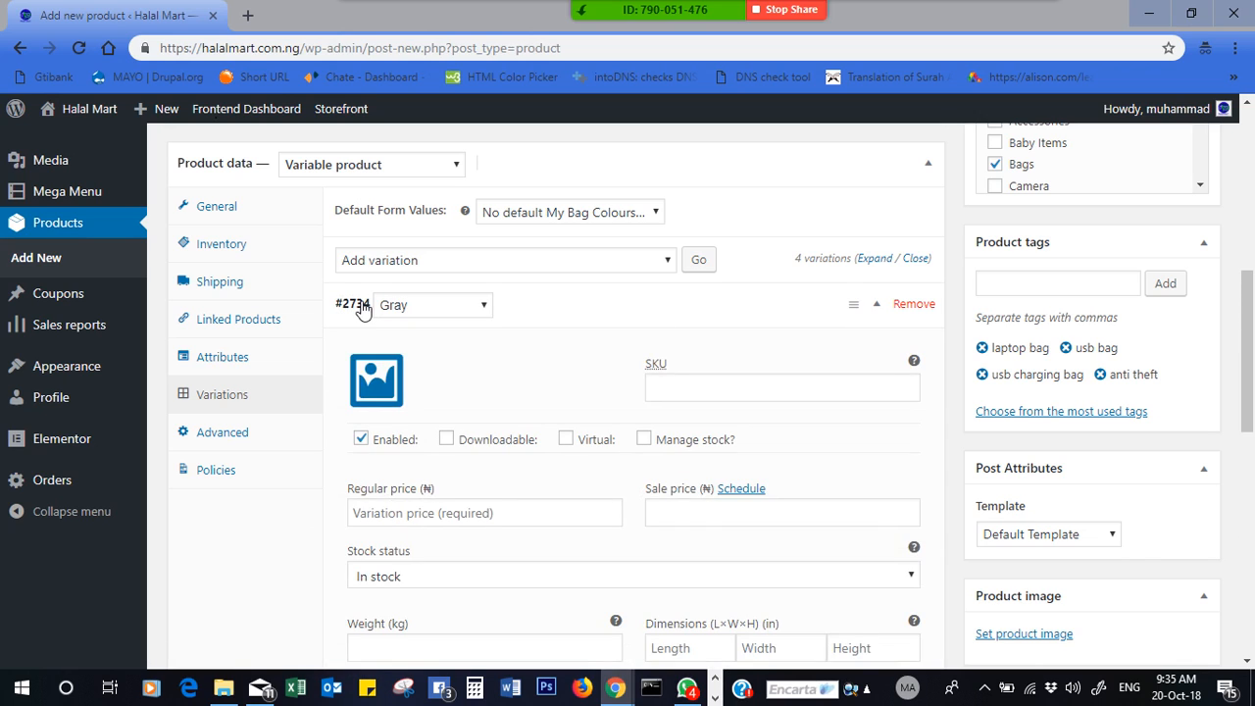
{"action": "left_click", "coordinate": [355, 310]}
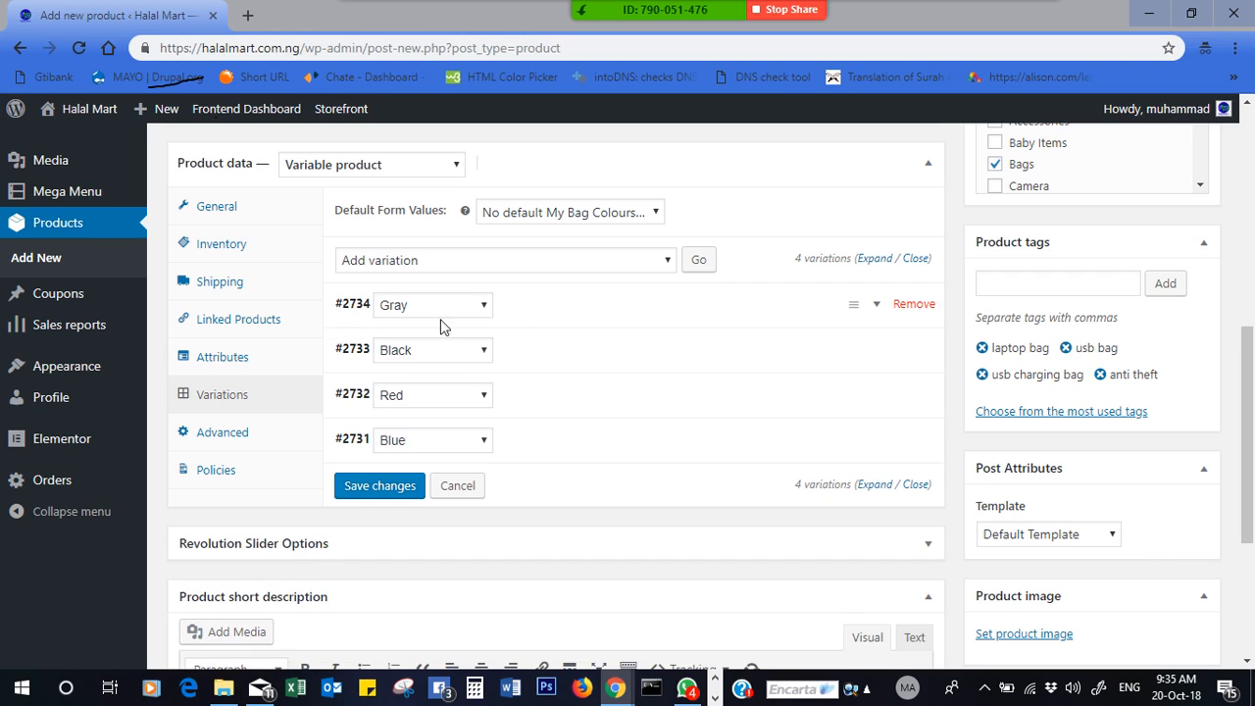
{"action": "left_click", "coordinate": [844, 312]}
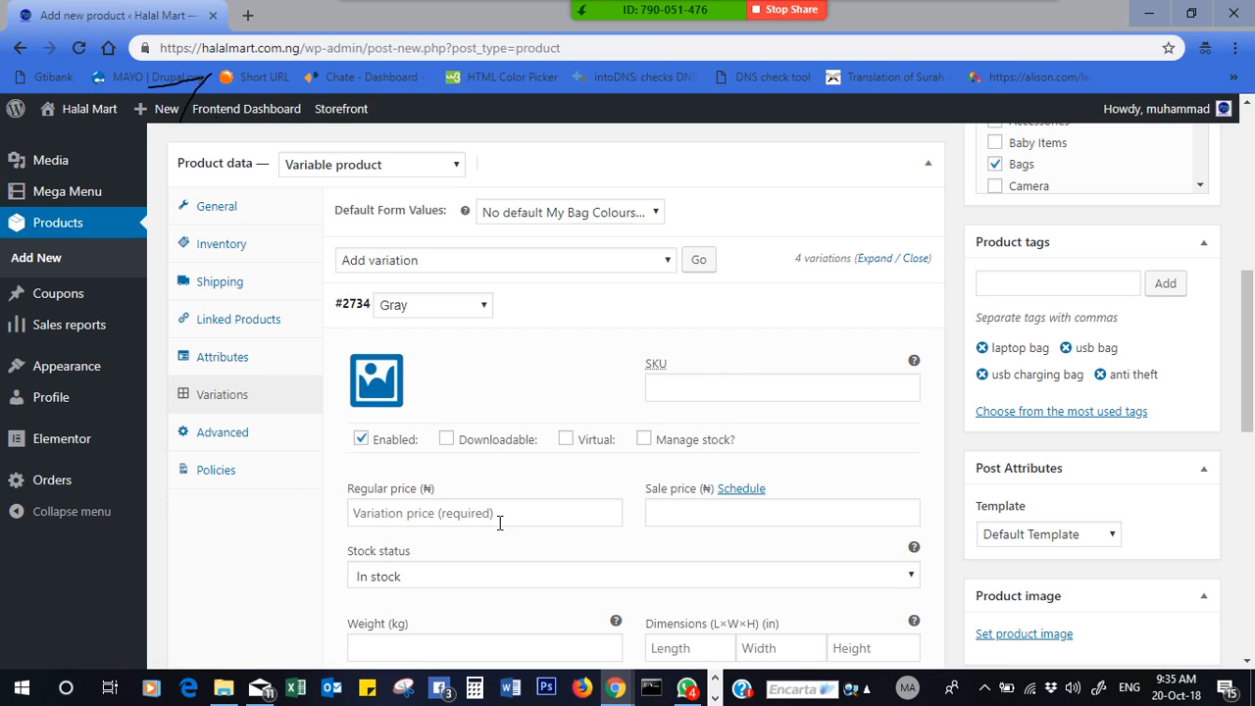
{"action": "left_click_drag", "start_coordinate": [334, 298], "coordinate": [339, 300]}
{"action": "left_click", "coordinate": [339, 304]}
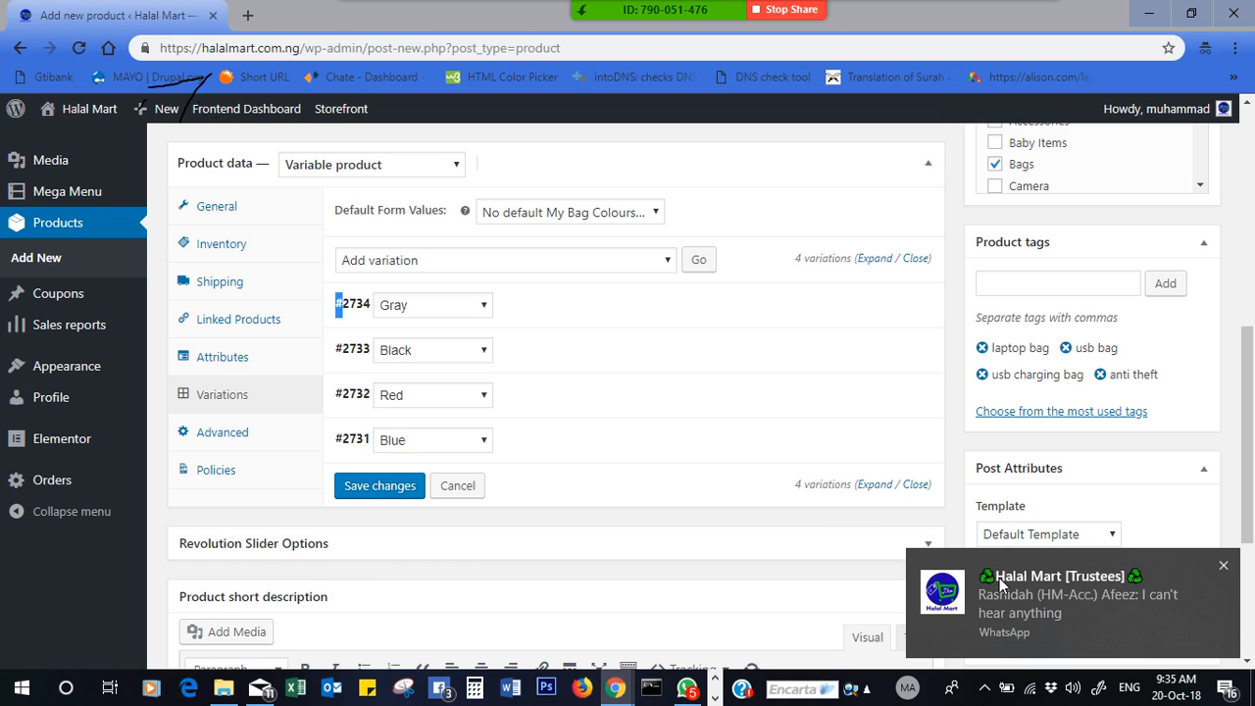
{"action": "left_click", "coordinate": [1051, 594]}
- Send 'unmute' and 'allow the app to access ur audio' to the group, then minimize WhatsApp
{"action": "type", "text": "un"}
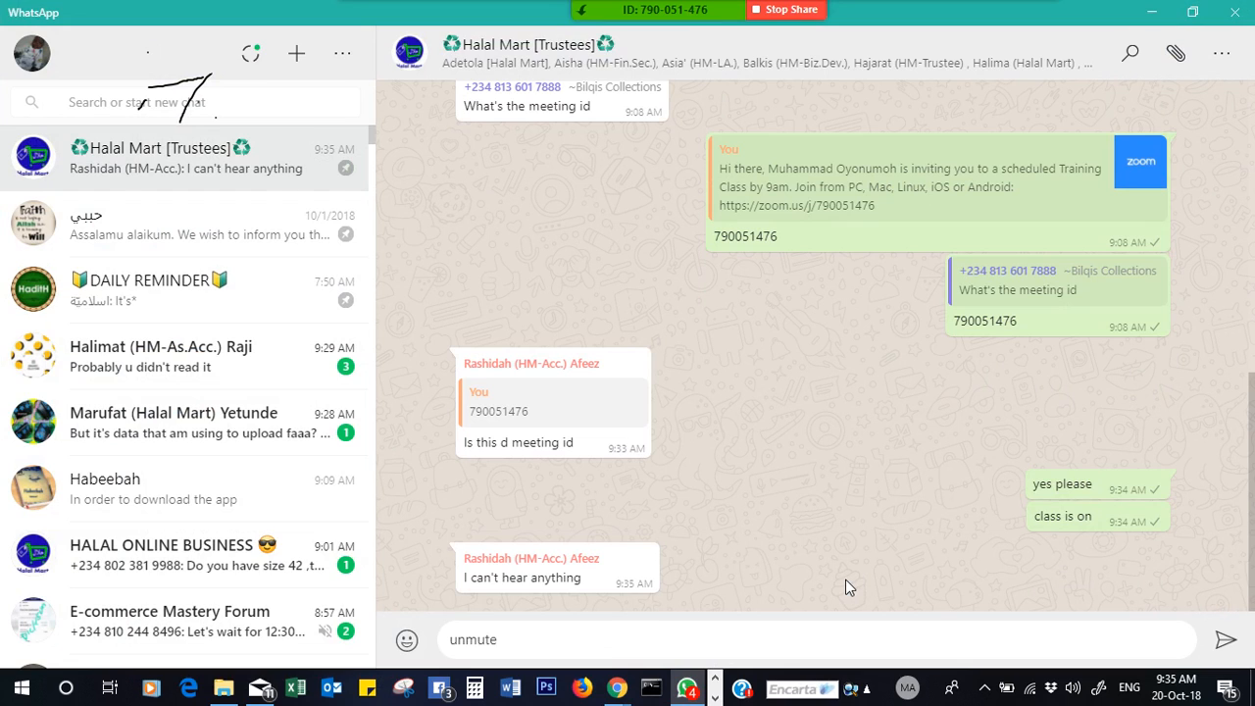
{"action": "type", "text": "mute"}
{"action": "key", "text": "Return"}
{"action": "type", "text": "a"}
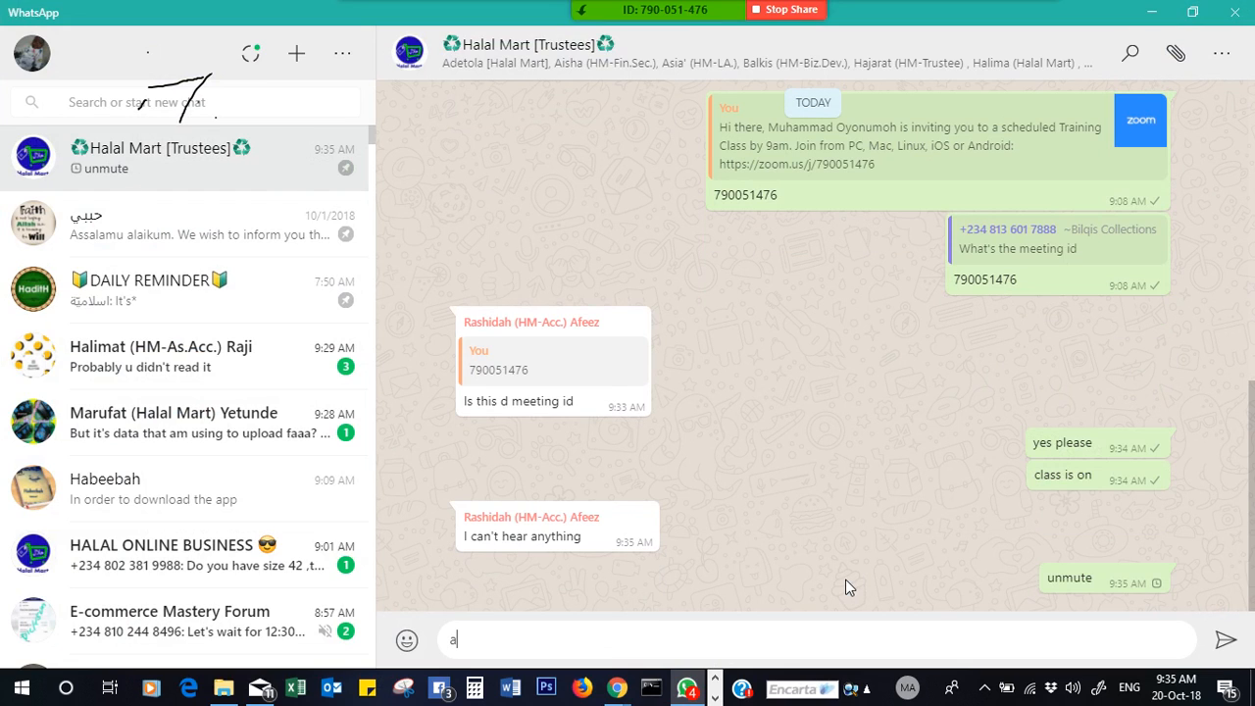
{"action": "type", "text": "llow the app "}
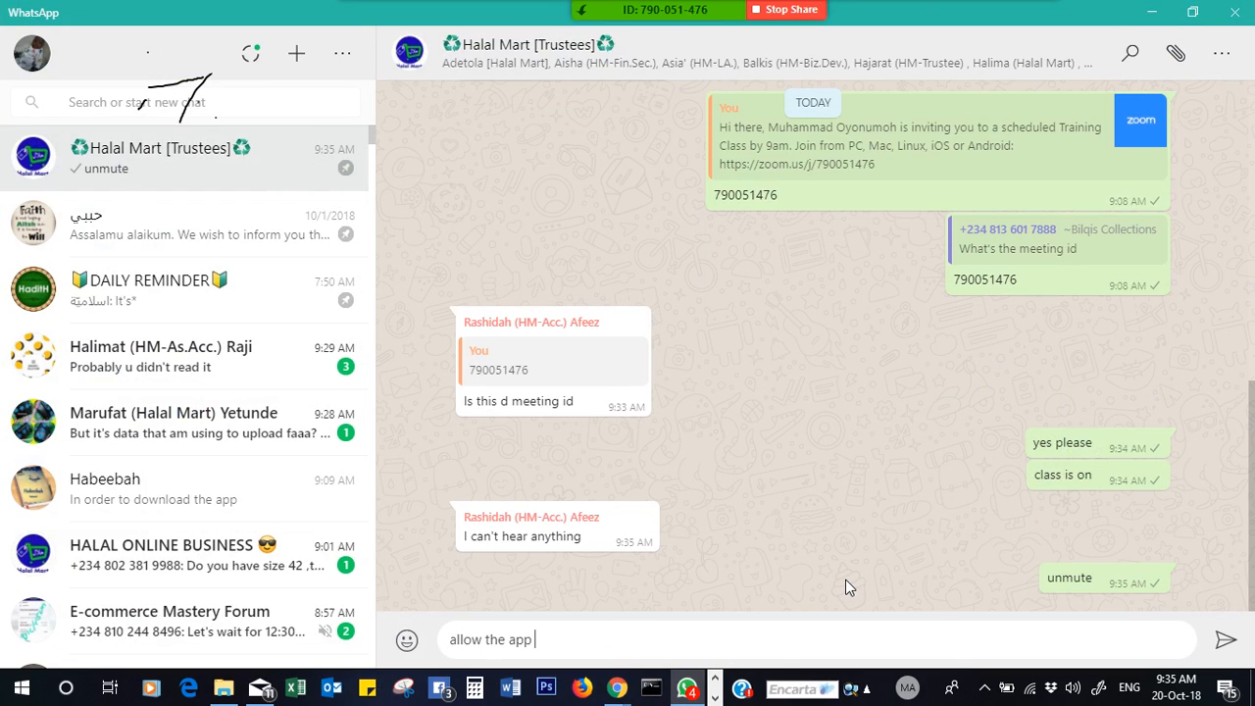
{"action": "type", "text": "to acce"}
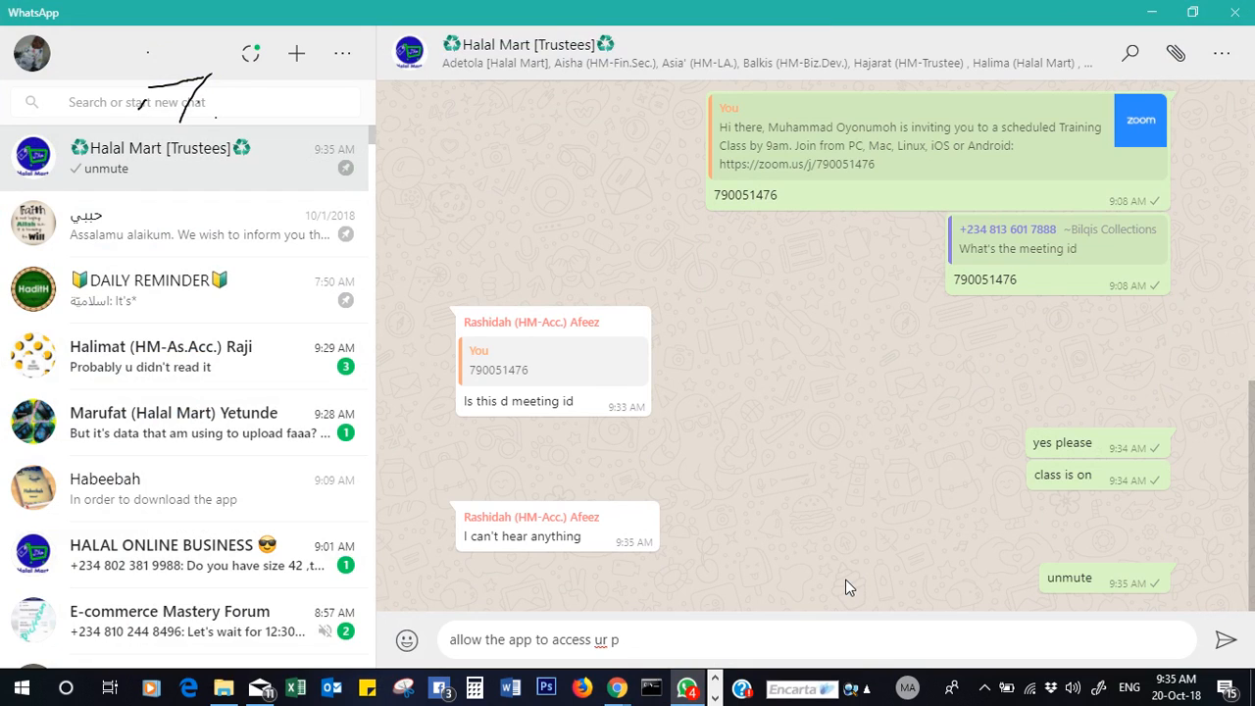
{"action": "type", "text": "ss ur audio"}
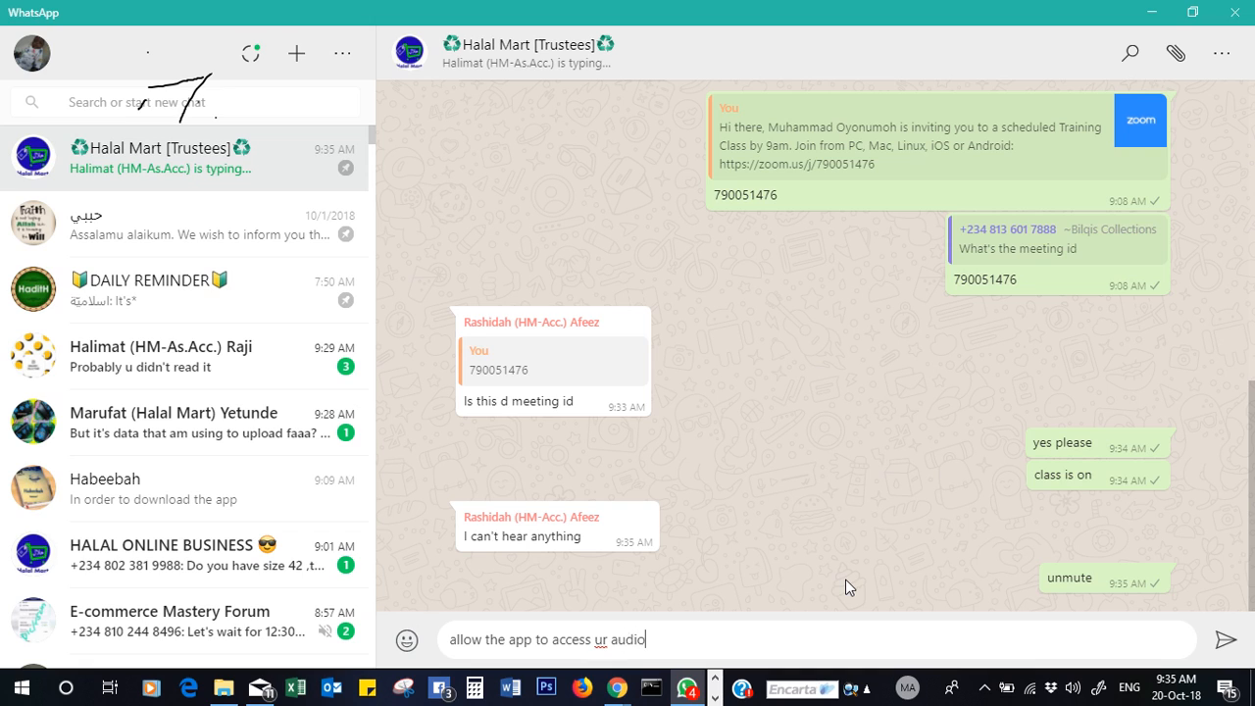
{"action": "key", "text": "Return"}
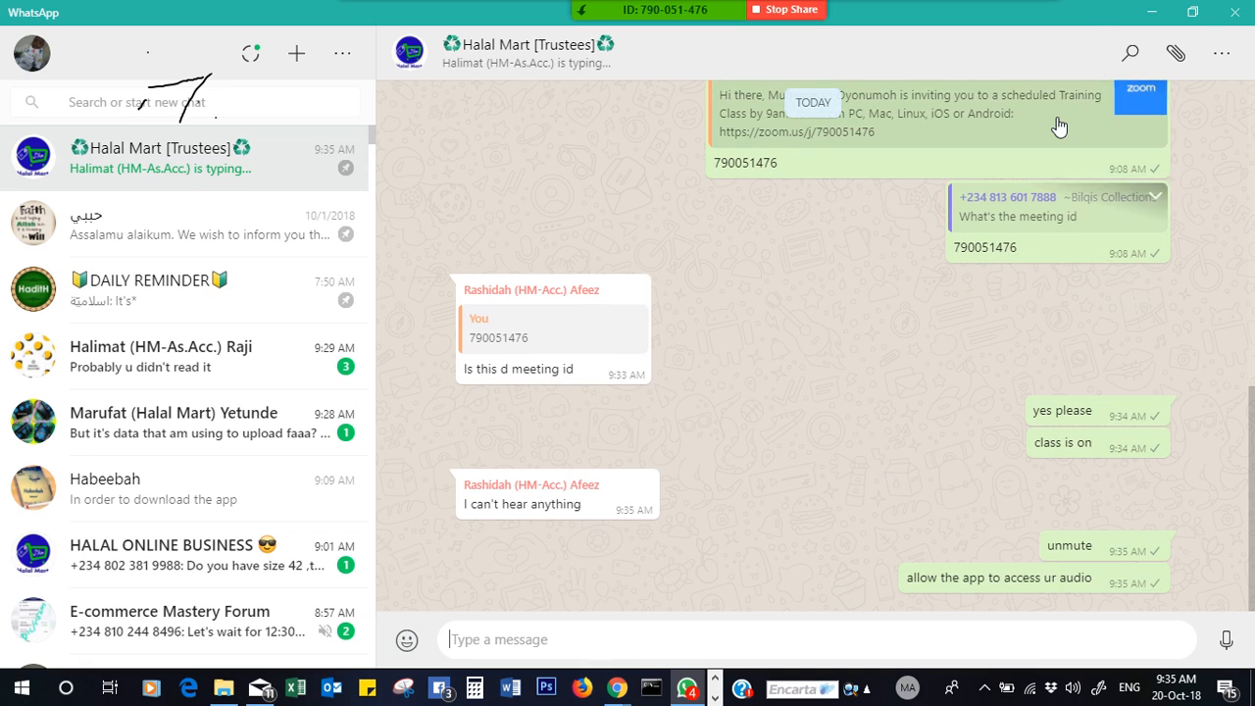
{"action": "left_click", "coordinate": [1151, 12]}
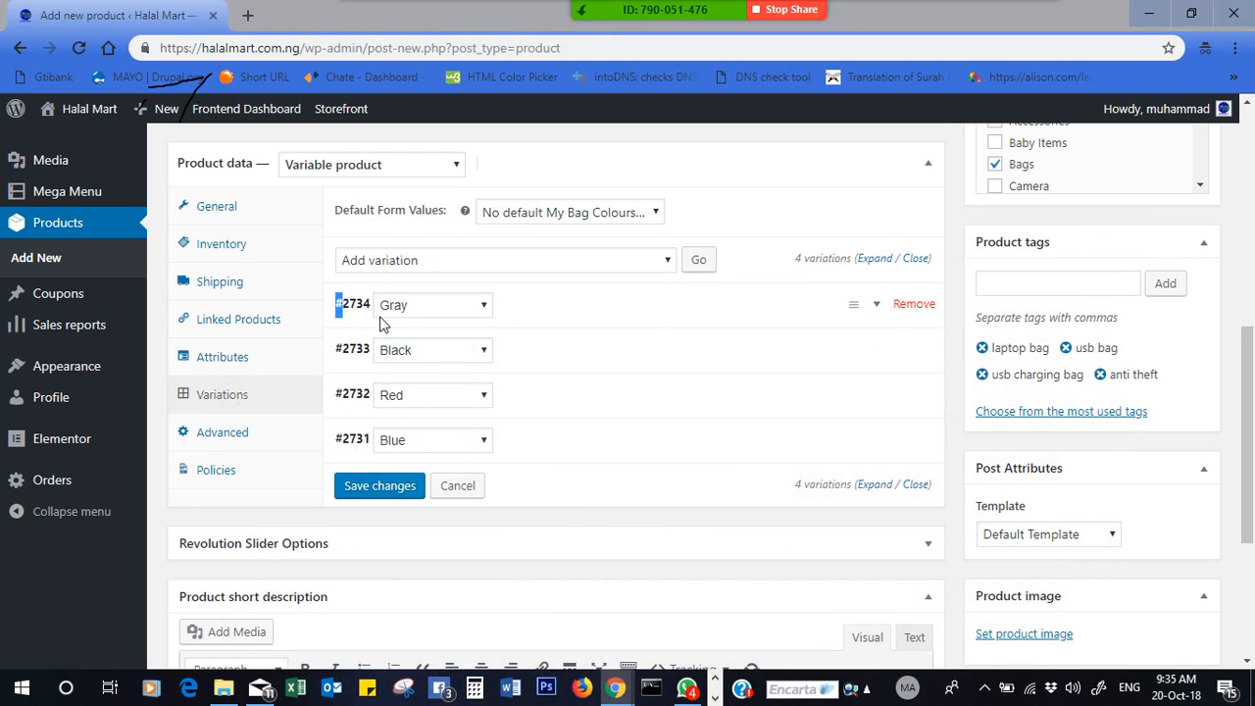
- Set the grey backpack photo as the Gray variation's image
{"action": "left_click", "coordinate": [353, 319]}
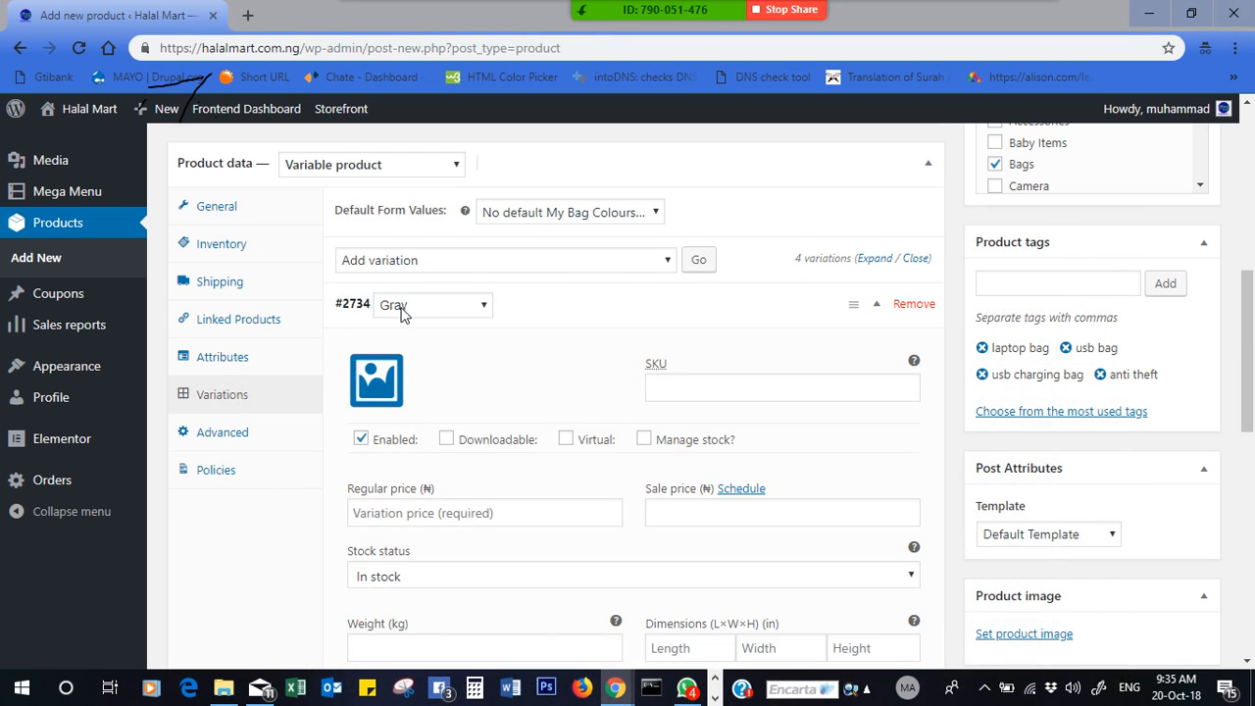
{"action": "left_click", "coordinate": [377, 390]}
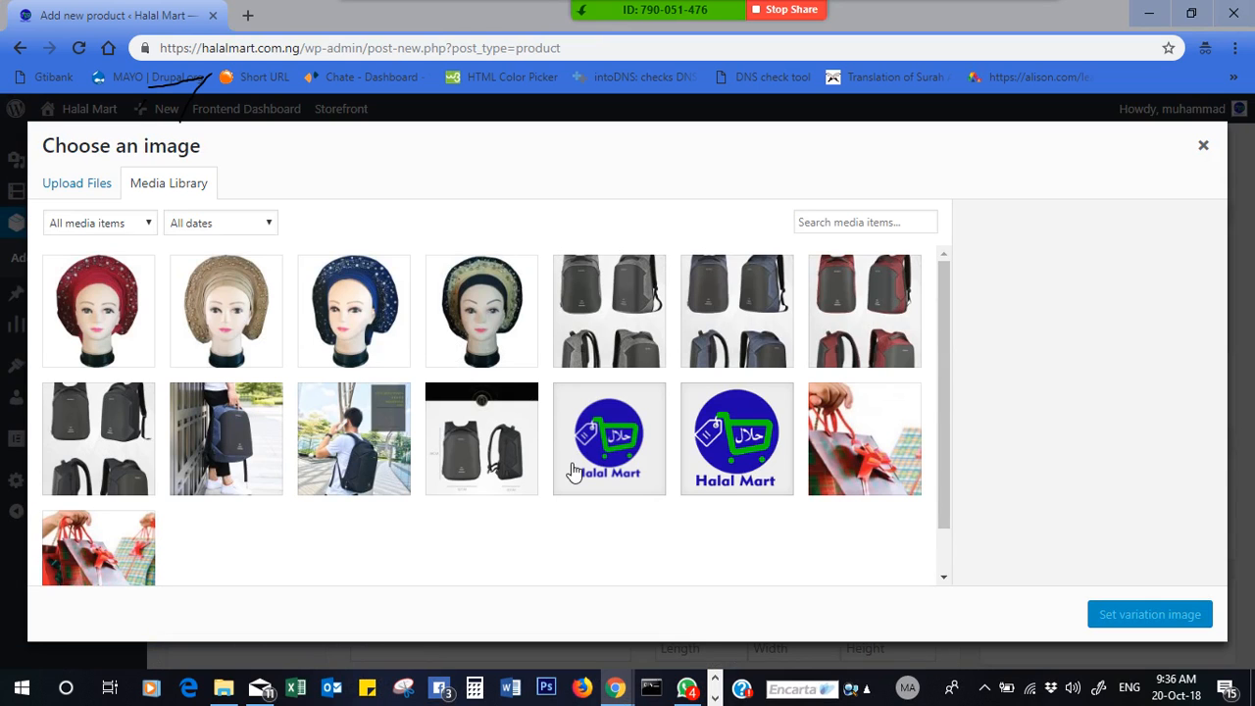
{"action": "left_click", "coordinate": [624, 317]}
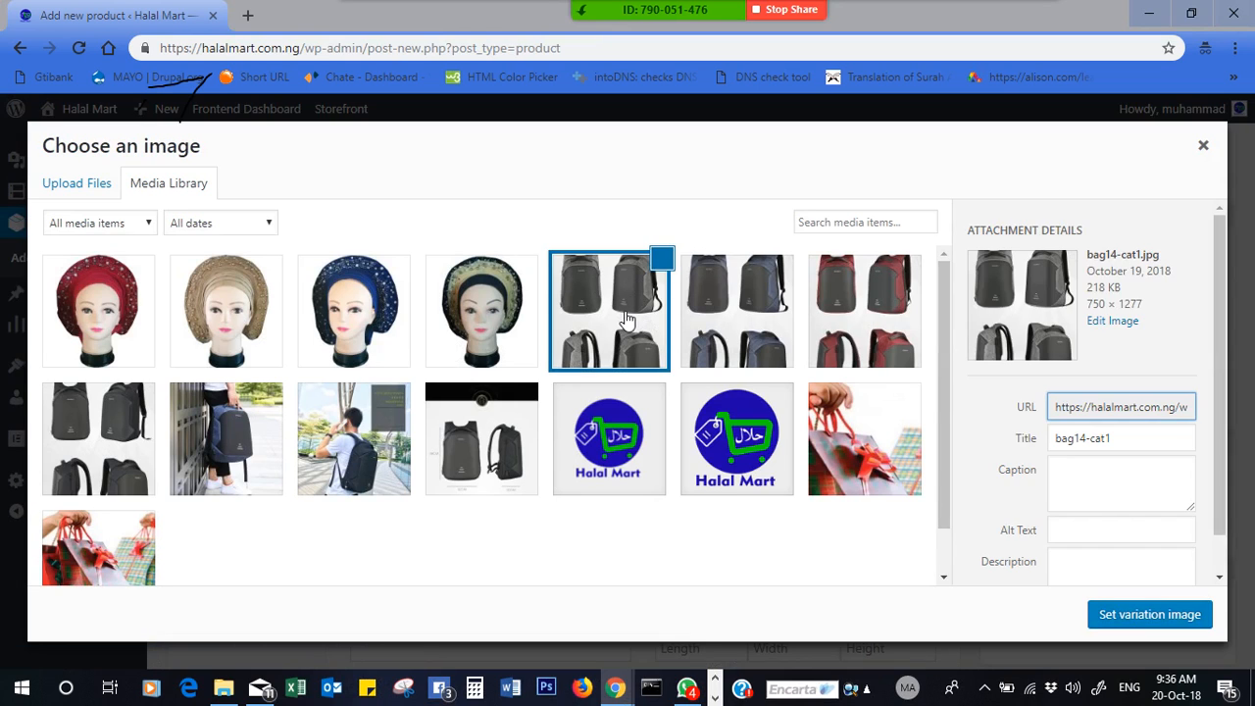
{"action": "left_click", "coordinate": [1149, 615]}
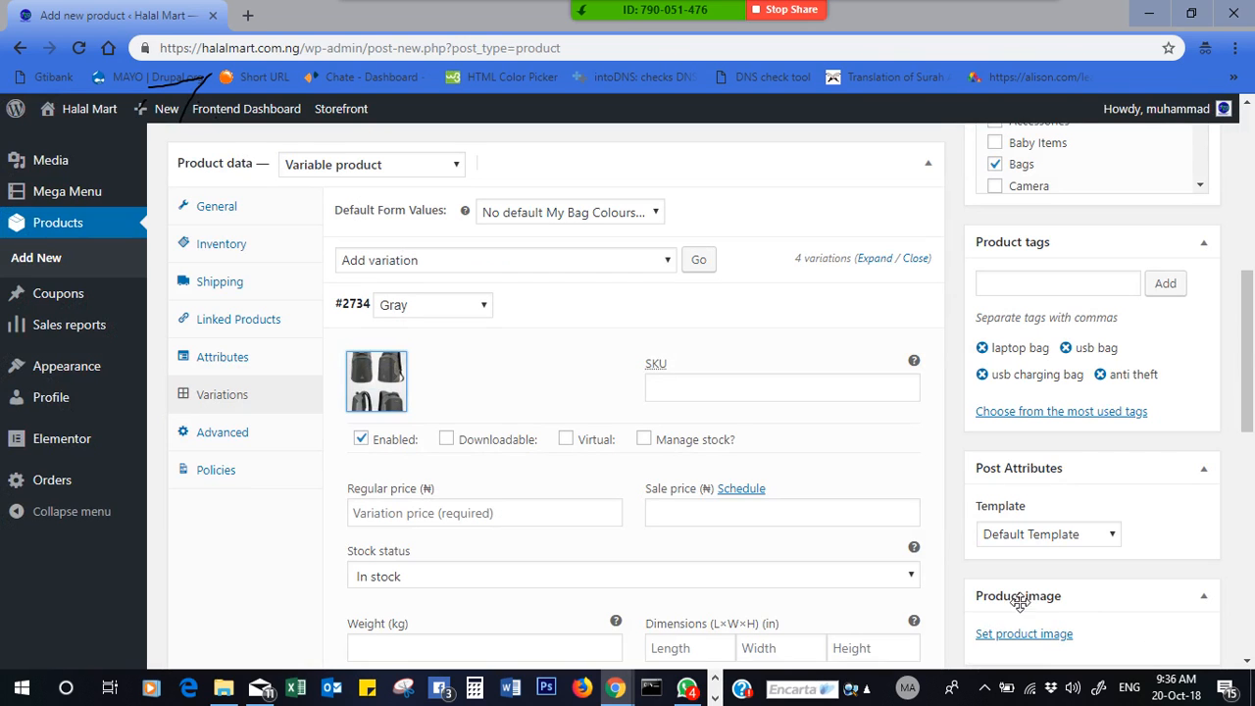
- Give the Gray variation SKU LT-BG-GR-001 and regular price 15000
{"action": "left_click", "coordinate": [717, 384]}
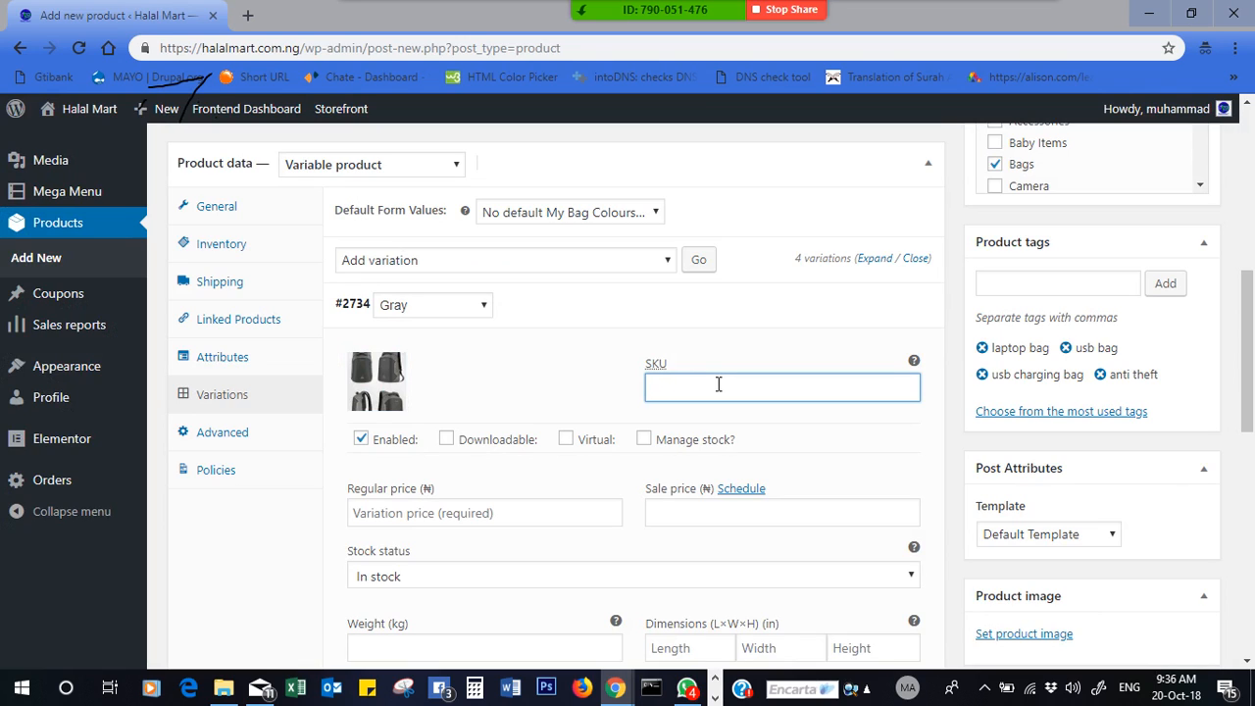
{"action": "type", "text": "-BG-GR-001"}
{"action": "scroll", "coordinate": [1249, 392], "scroll_direction": "down", "scroll_amount": 2}
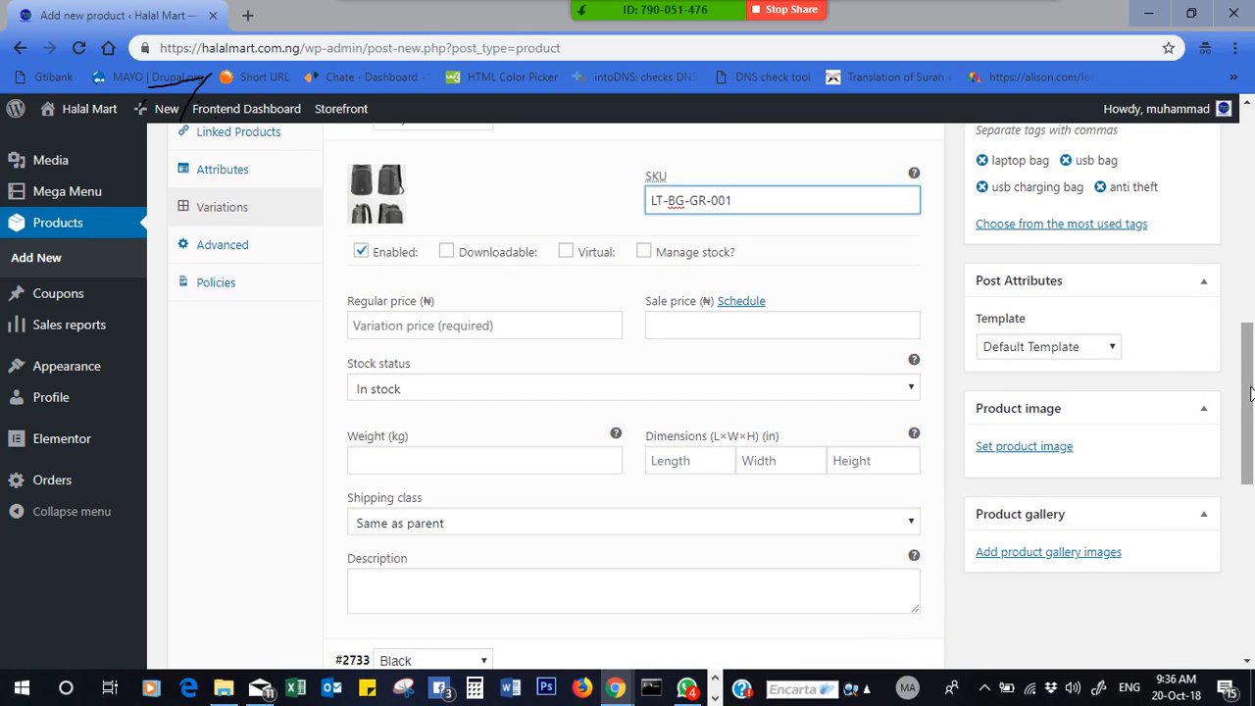
{"action": "left_click", "coordinate": [396, 328]}
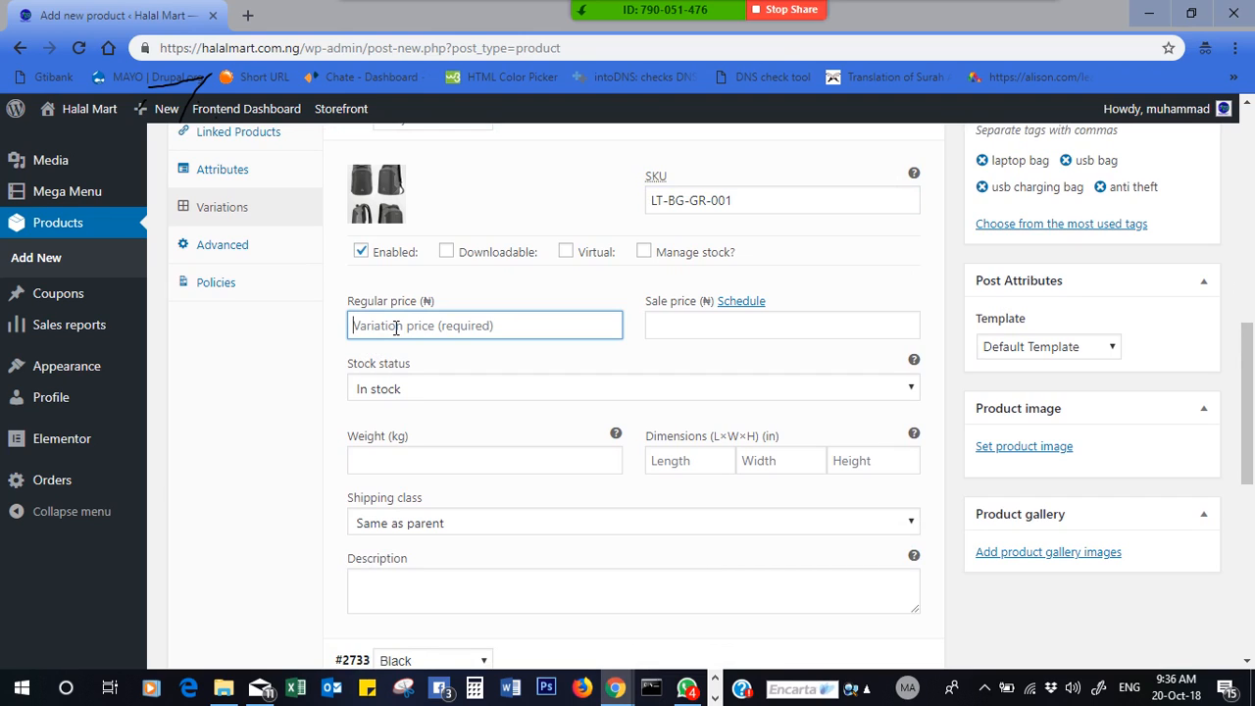
{"action": "type", "text": "15000"}
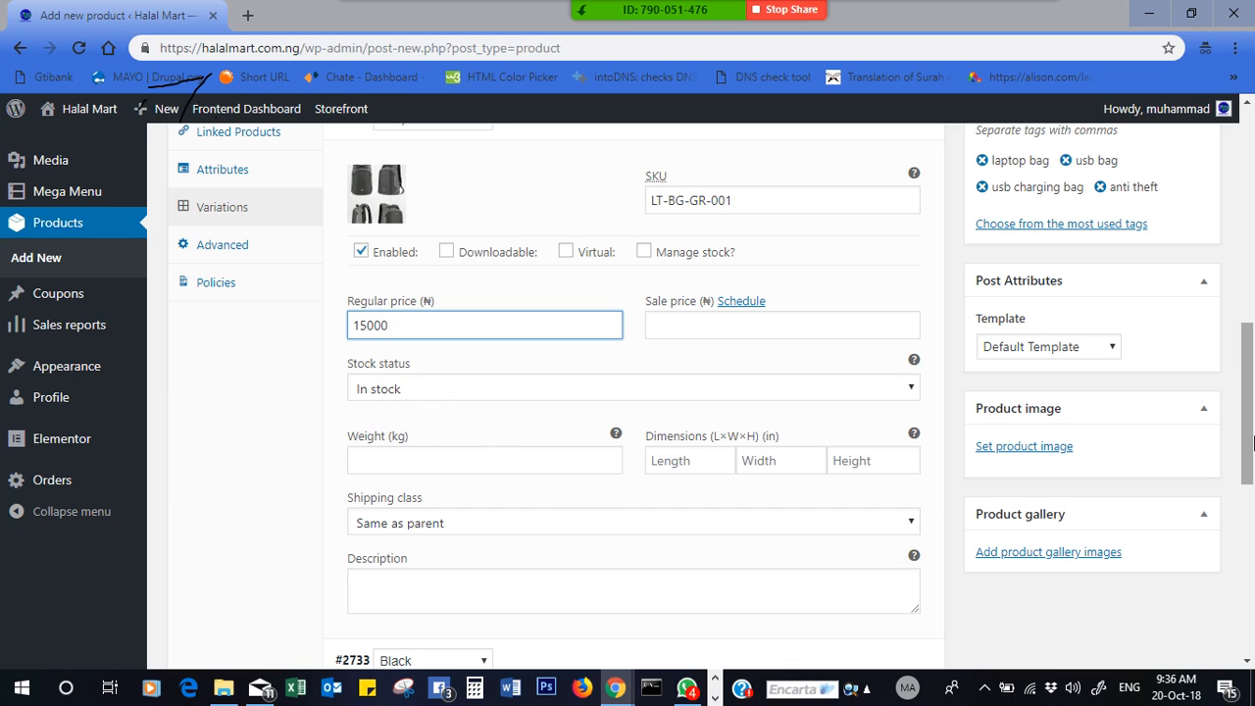
{"action": "scroll", "coordinate": [1247, 402], "scroll_direction": "up", "scroll_amount": 1}
{"action": "left_click", "coordinate": [351, 238]}
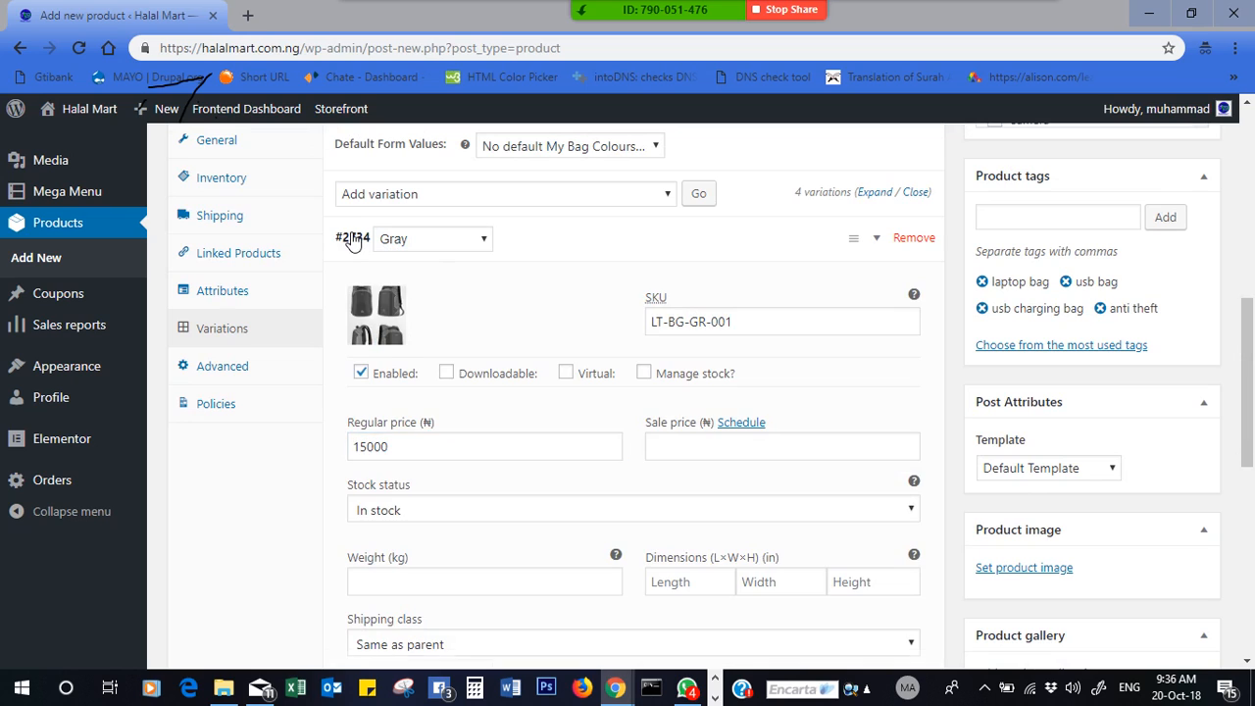
- Set the black backpack photo bag11-cat1 as the Black variation's image
{"action": "left_click", "coordinate": [355, 290]}
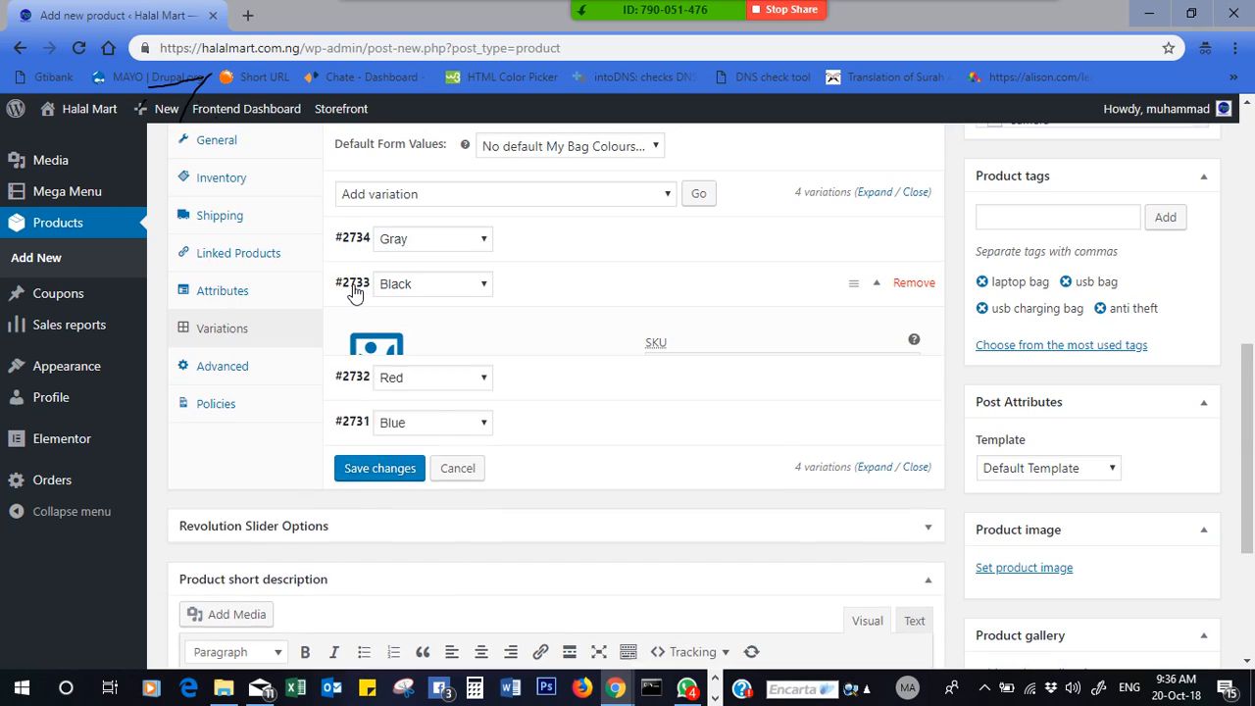
{"action": "left_click", "coordinate": [376, 356]}
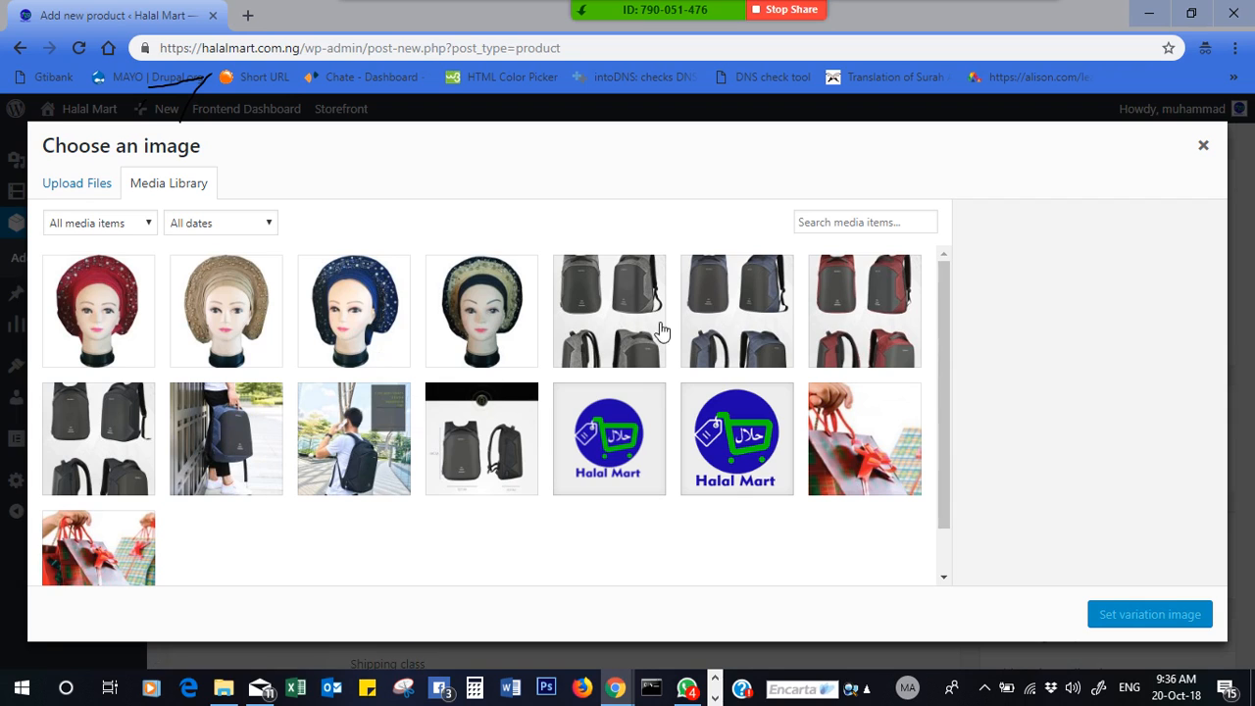
{"action": "left_click", "coordinate": [106, 423]}
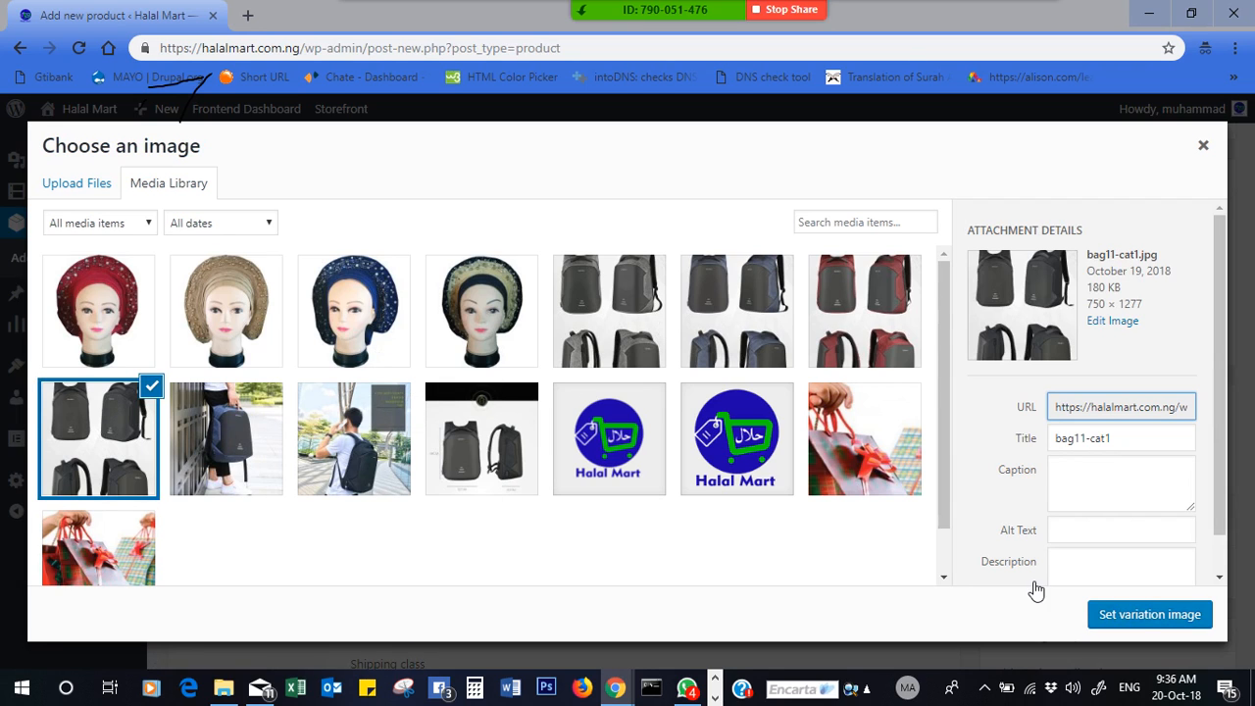
{"action": "left_click", "coordinate": [1148, 614]}
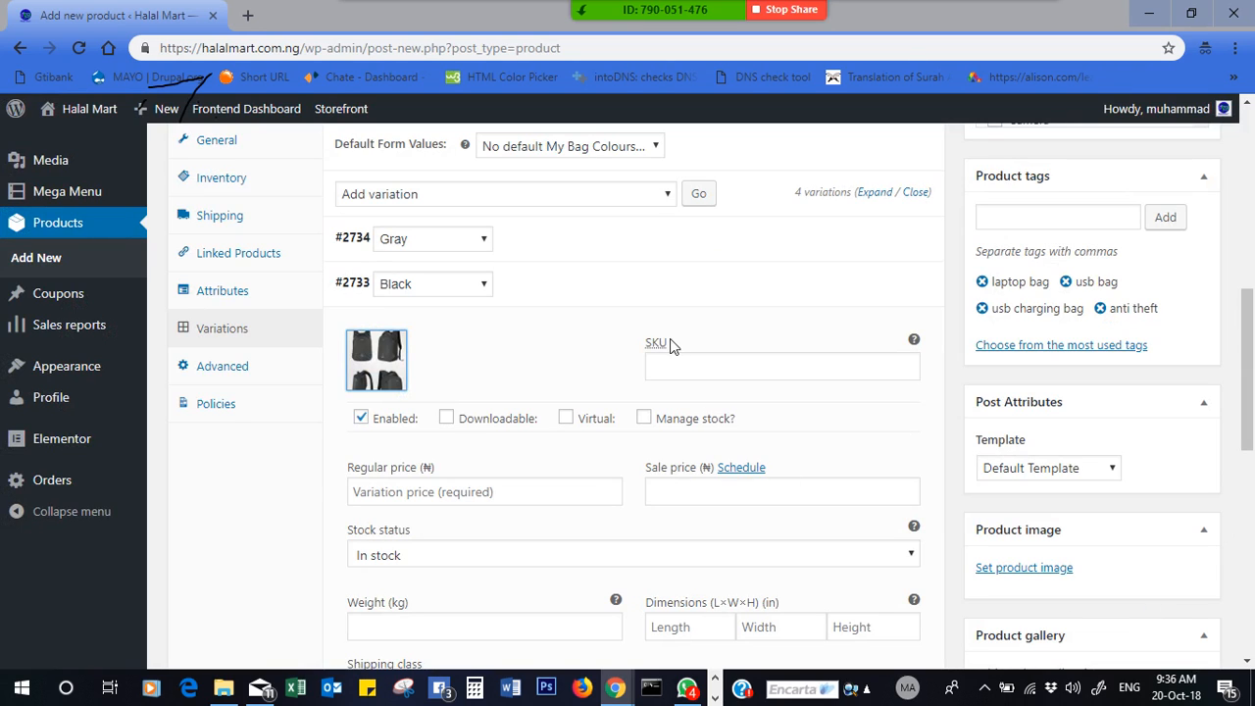
- Give the Black variation SKU LT-BG-BK-001 and regular price 18000
{"action": "left_click", "coordinate": [688, 365]}
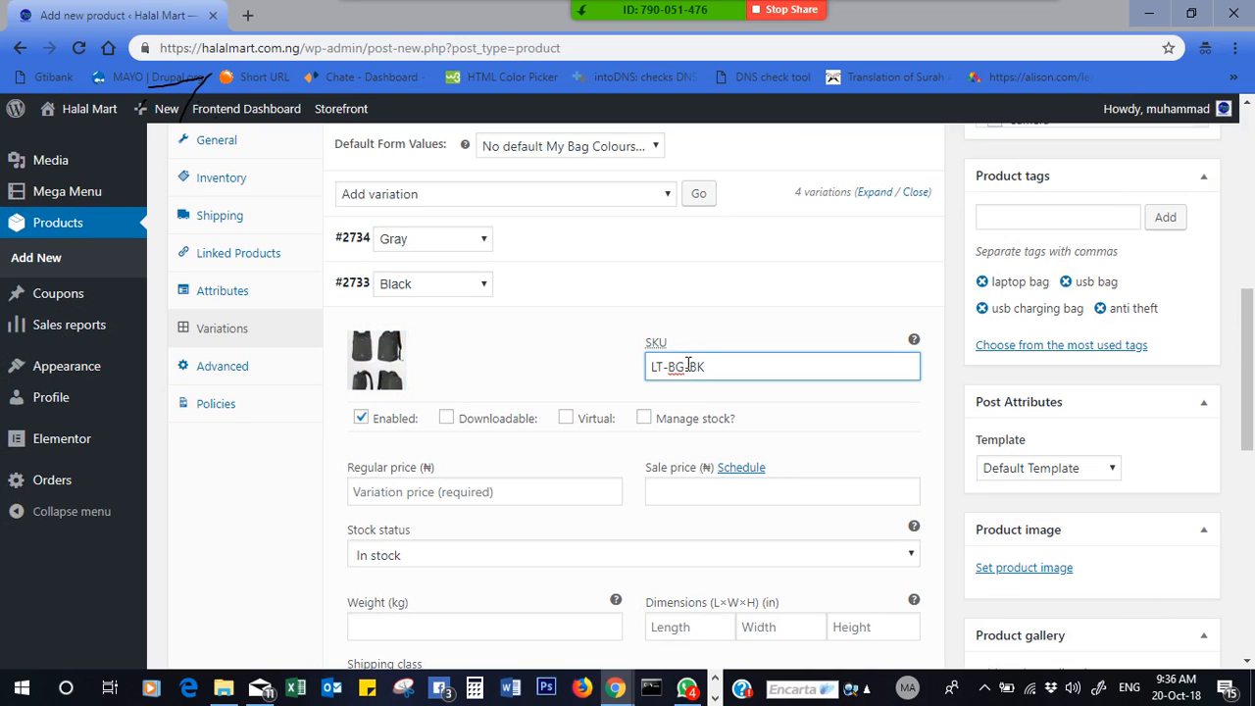
{"action": "type", "text": "LT-BG-BK-001"}
{"action": "left_click", "coordinate": [488, 490]}
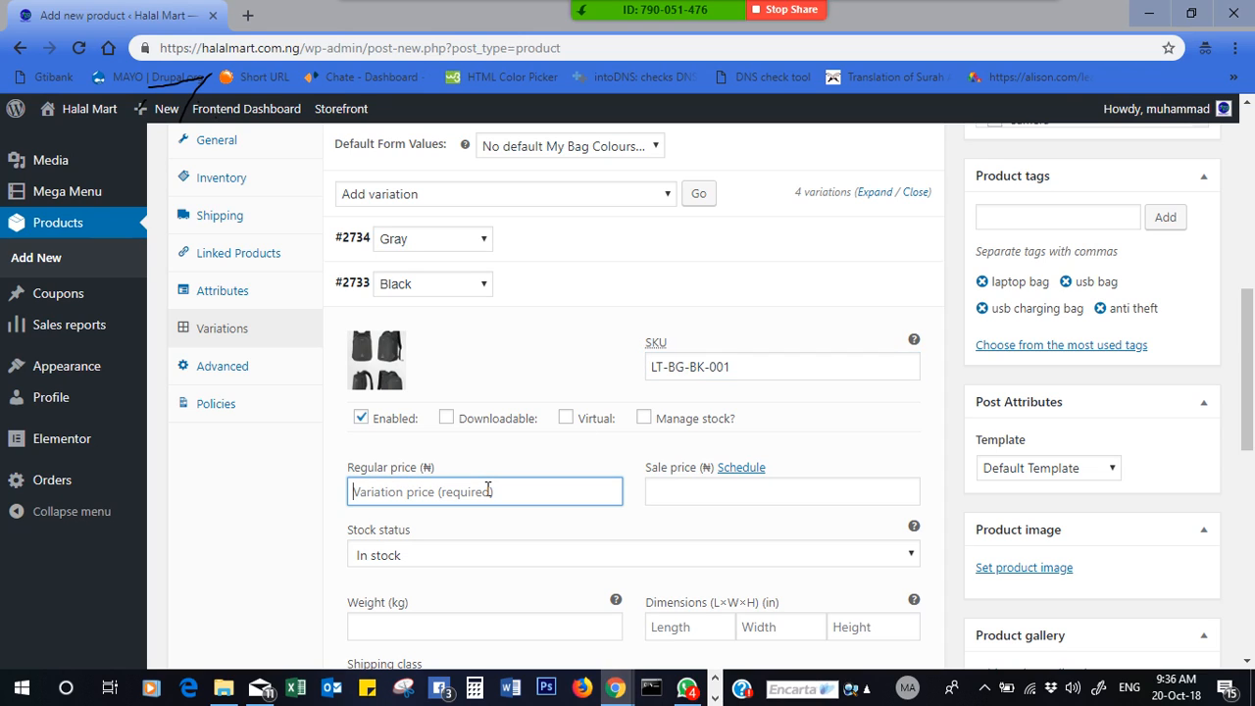
{"action": "type", "text": "18000"}
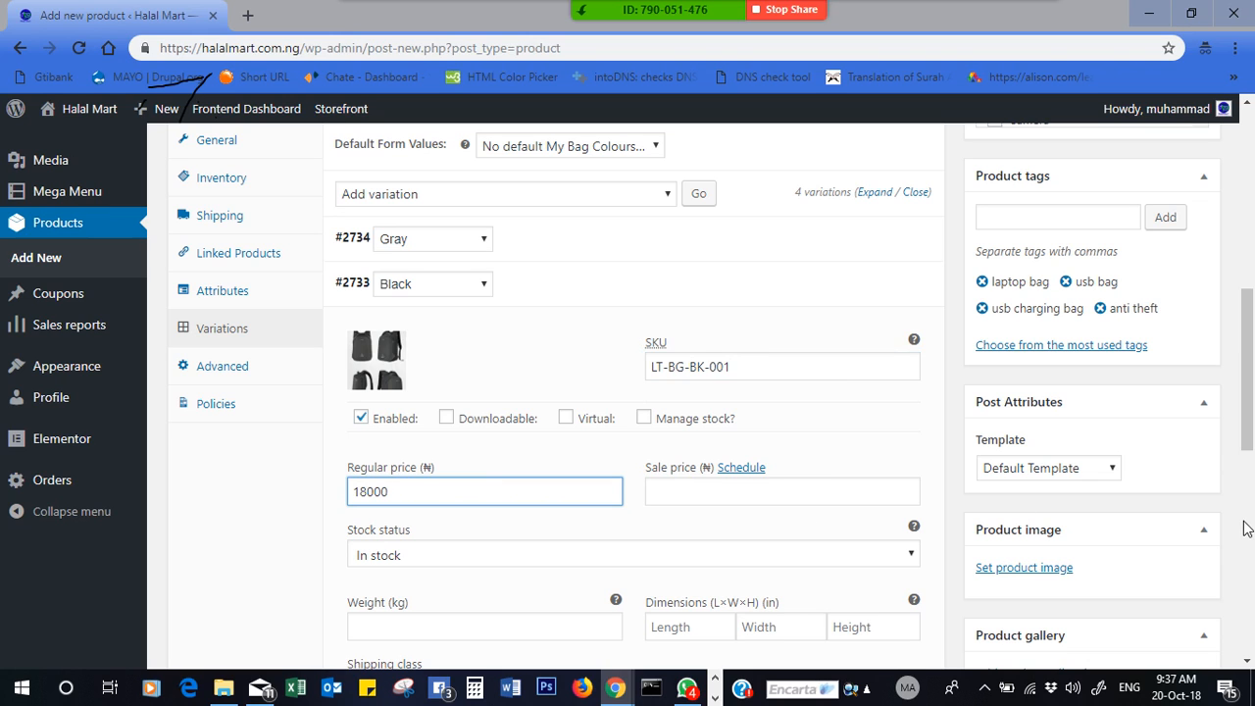
{"action": "left_click_drag", "start_coordinate": [1249, 417], "coordinate": [1248, 468]}
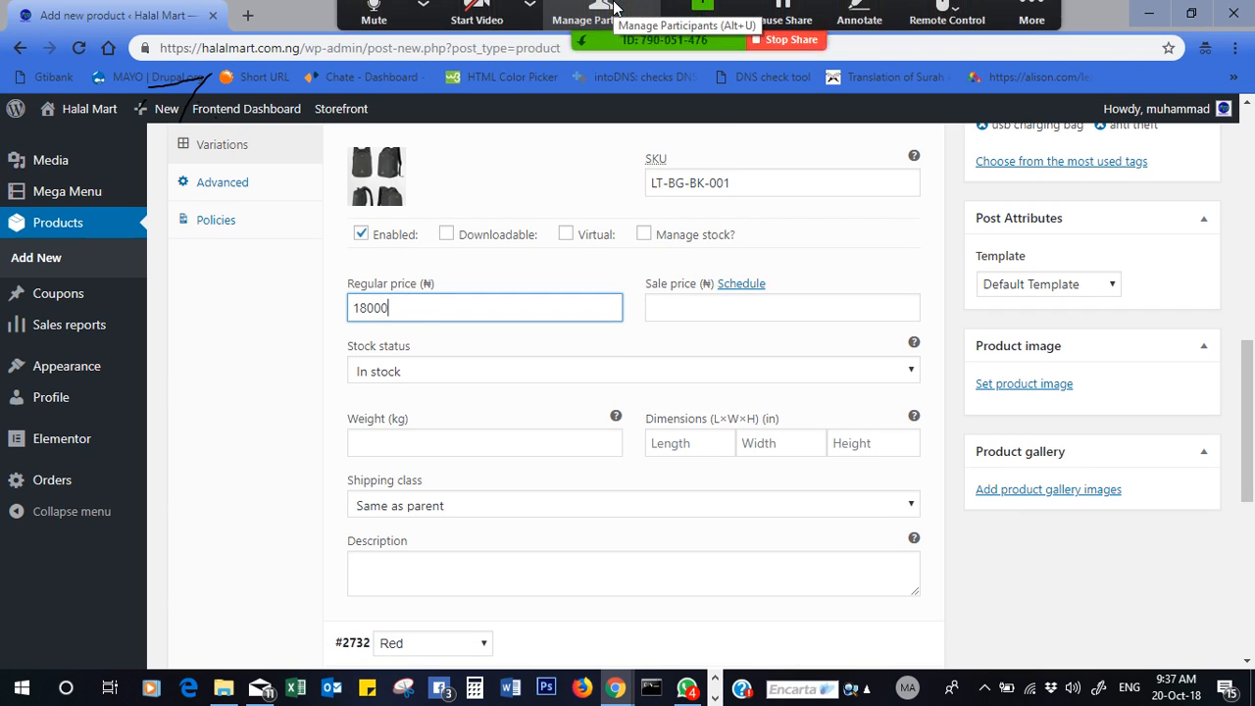
{"action": "left_click", "coordinate": [529, 22]}
- Mute All in Zoom with 'Allow participants to unmute themselves' unticked, then close Participants
{"action": "left_click", "coordinate": [580, 20]}
{"action": "left_click", "coordinate": [583, 21]}
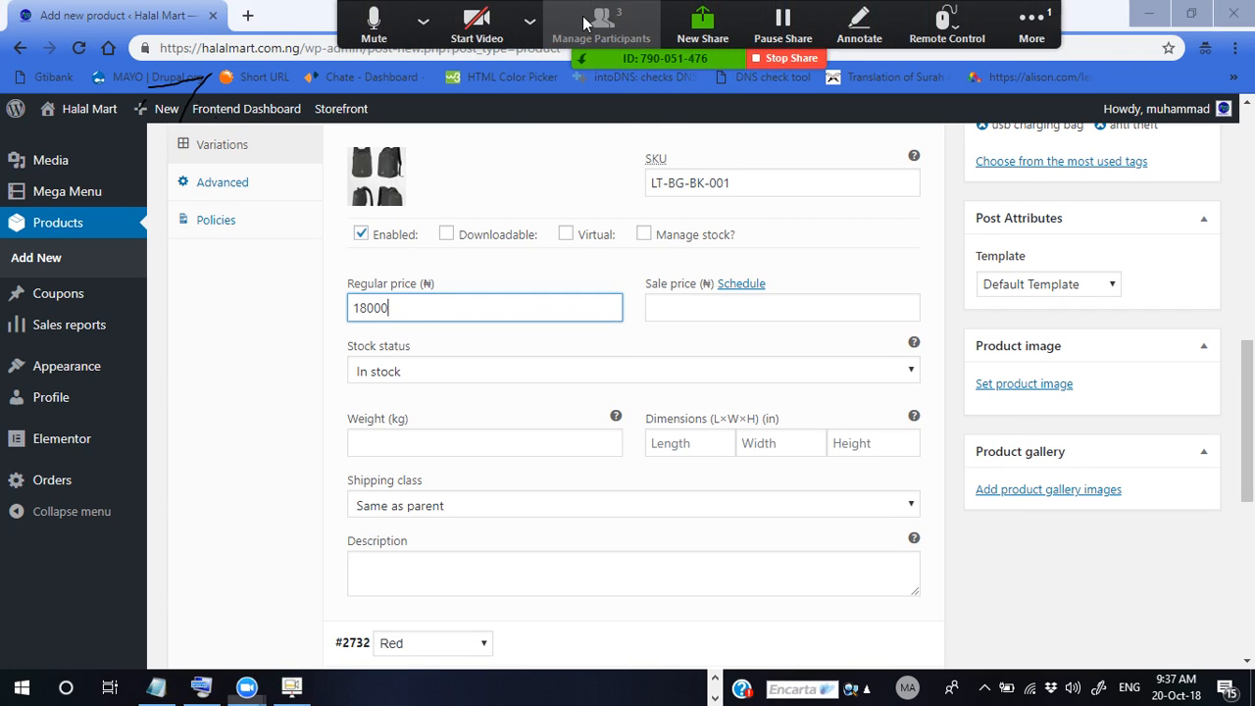
{"action": "mouse_move", "coordinate": [923, 223]}
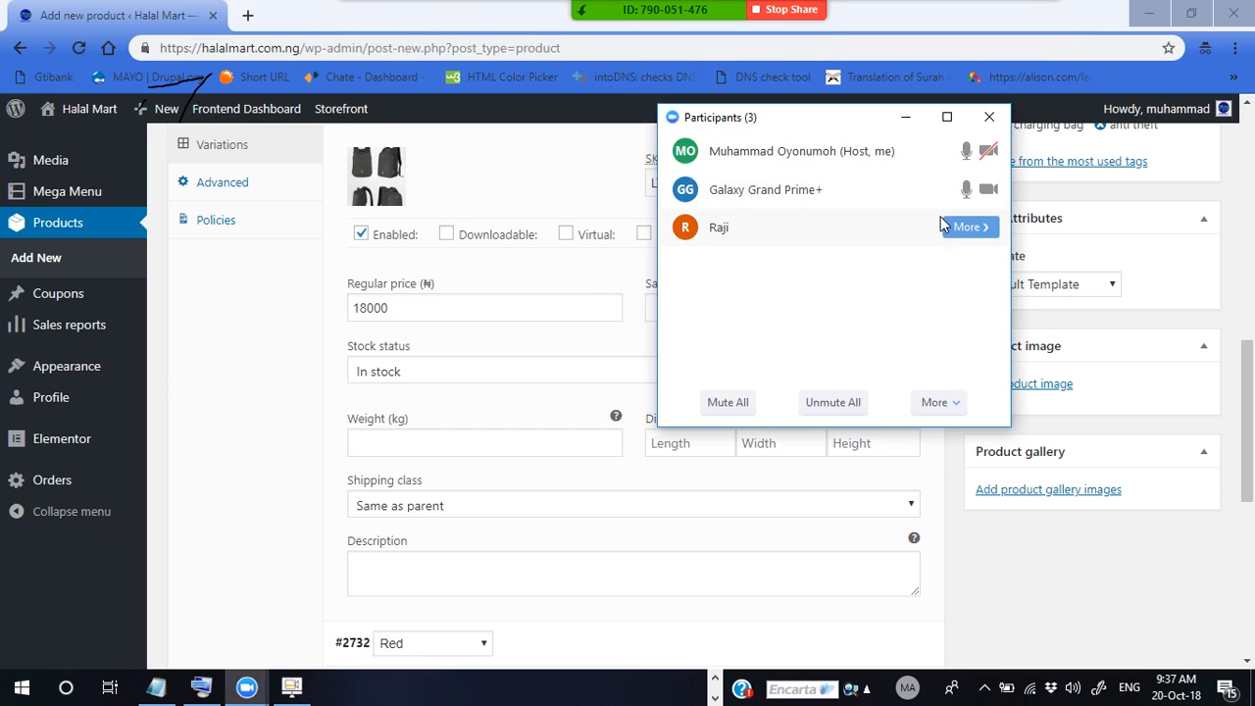
{"action": "left_click", "coordinate": [953, 233]}
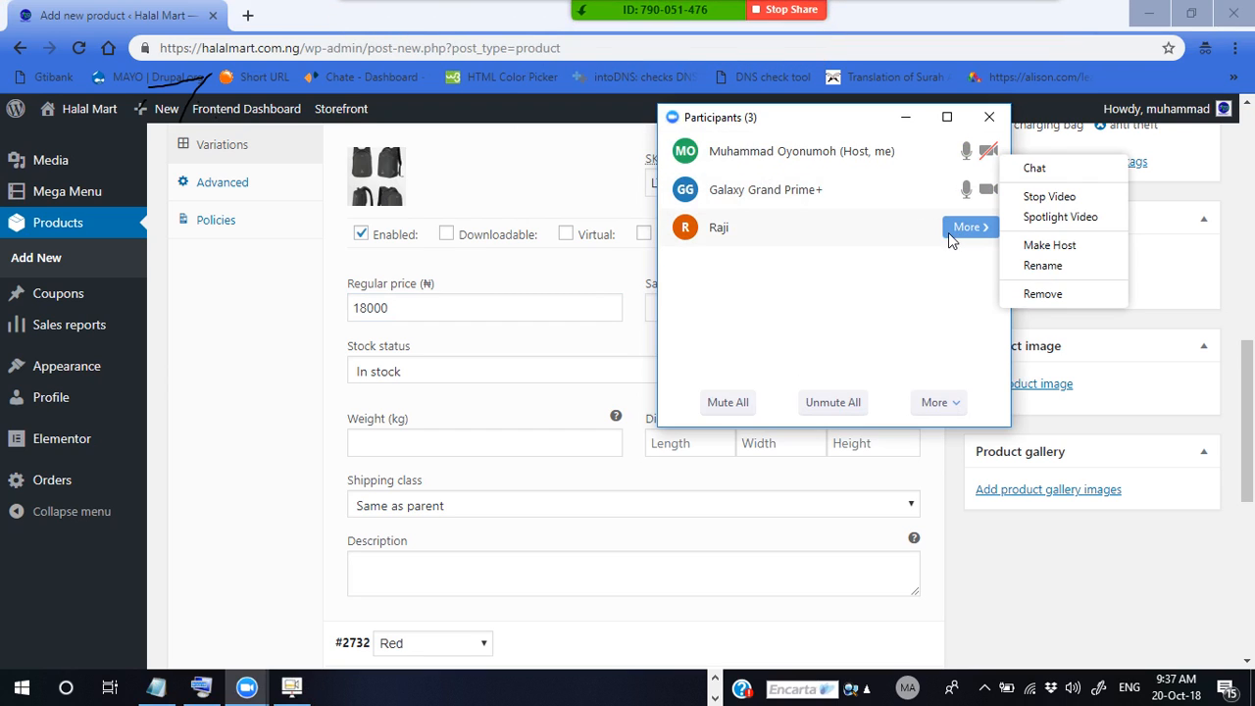
{"action": "left_click", "coordinate": [858, 230]}
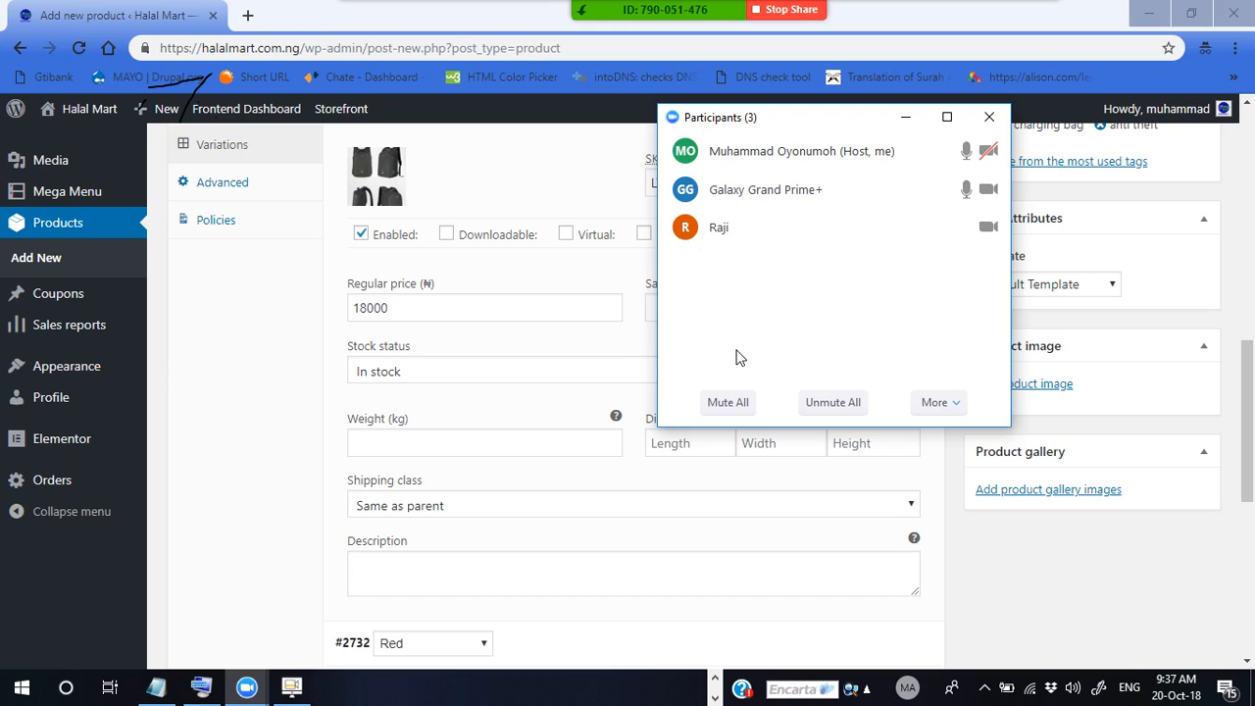
{"action": "left_click", "coordinate": [731, 400]}
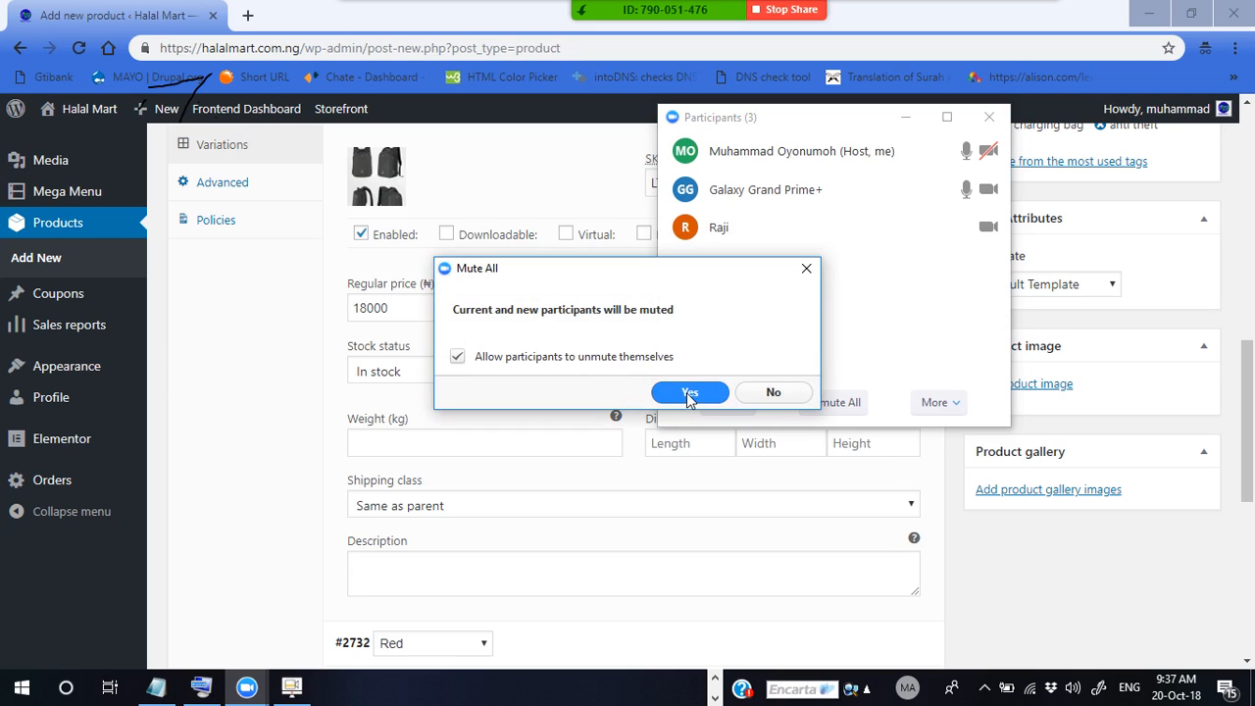
{"action": "left_click", "coordinate": [457, 357]}
{"action": "left_click", "coordinate": [678, 395]}
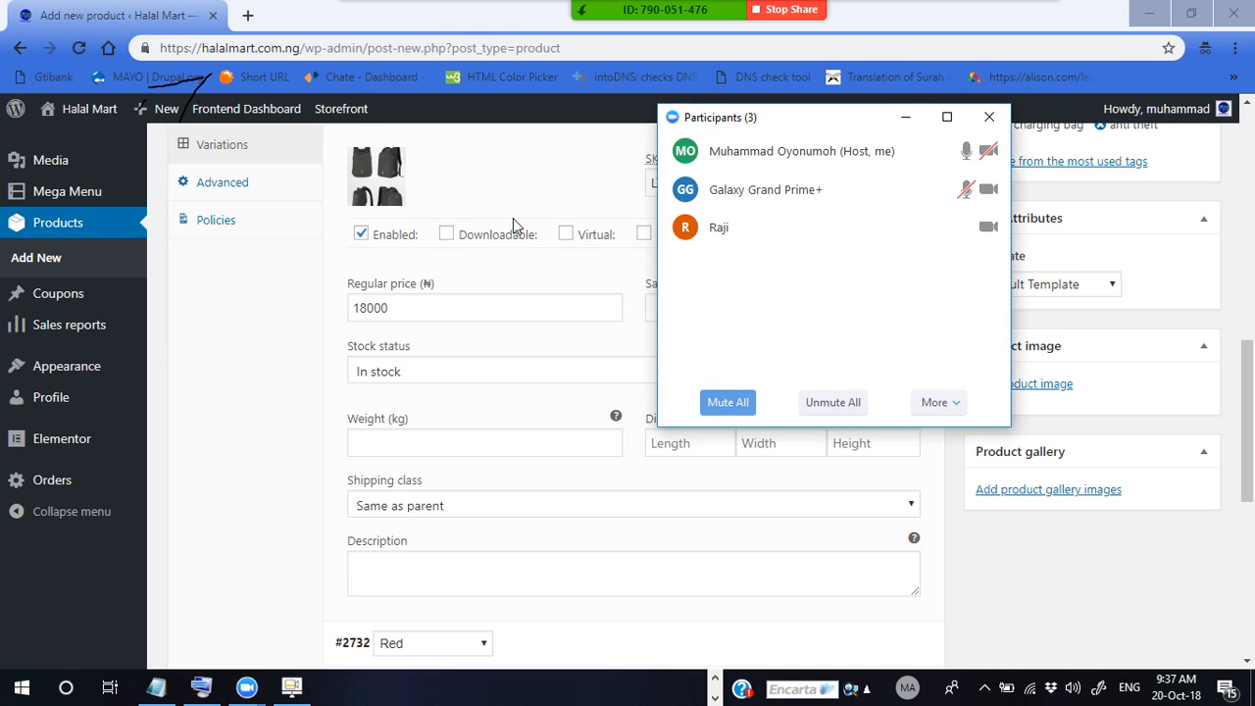
{"action": "left_click", "coordinate": [903, 117]}
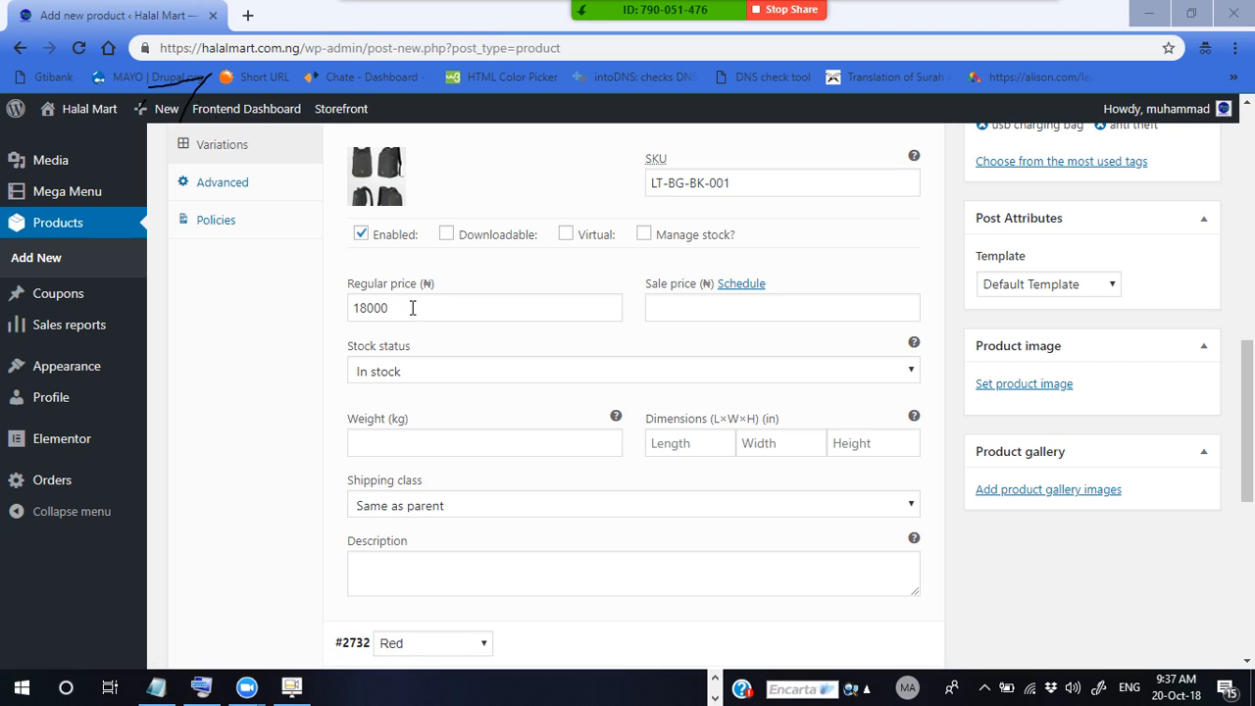
- Collapse Black, expand Red, and set the red backpack photo bag12-cat1 as its image
{"action": "left_click_drag", "start_coordinate": [1247, 413], "coordinate": [1247, 330]}
{"action": "left_click", "coordinate": [353, 401]}
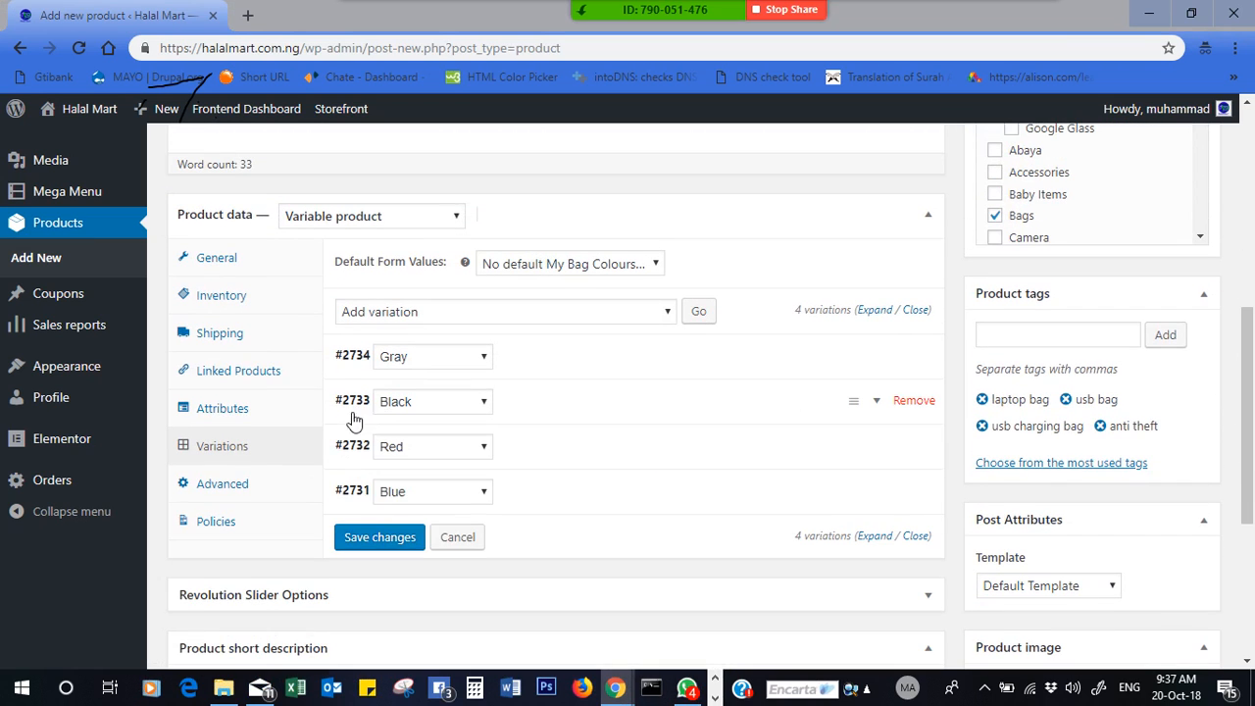
{"action": "left_click", "coordinate": [353, 454]}
{"action": "left_click", "coordinate": [378, 518]}
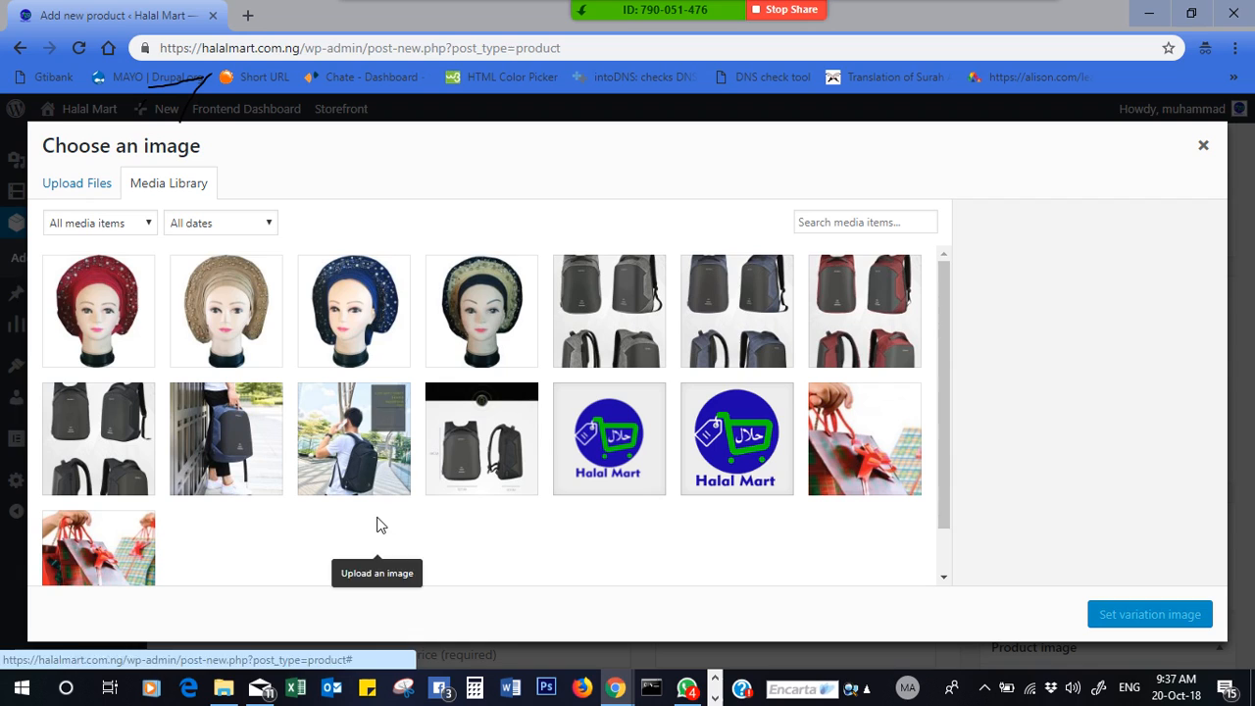
{"action": "left_click", "coordinate": [881, 326]}
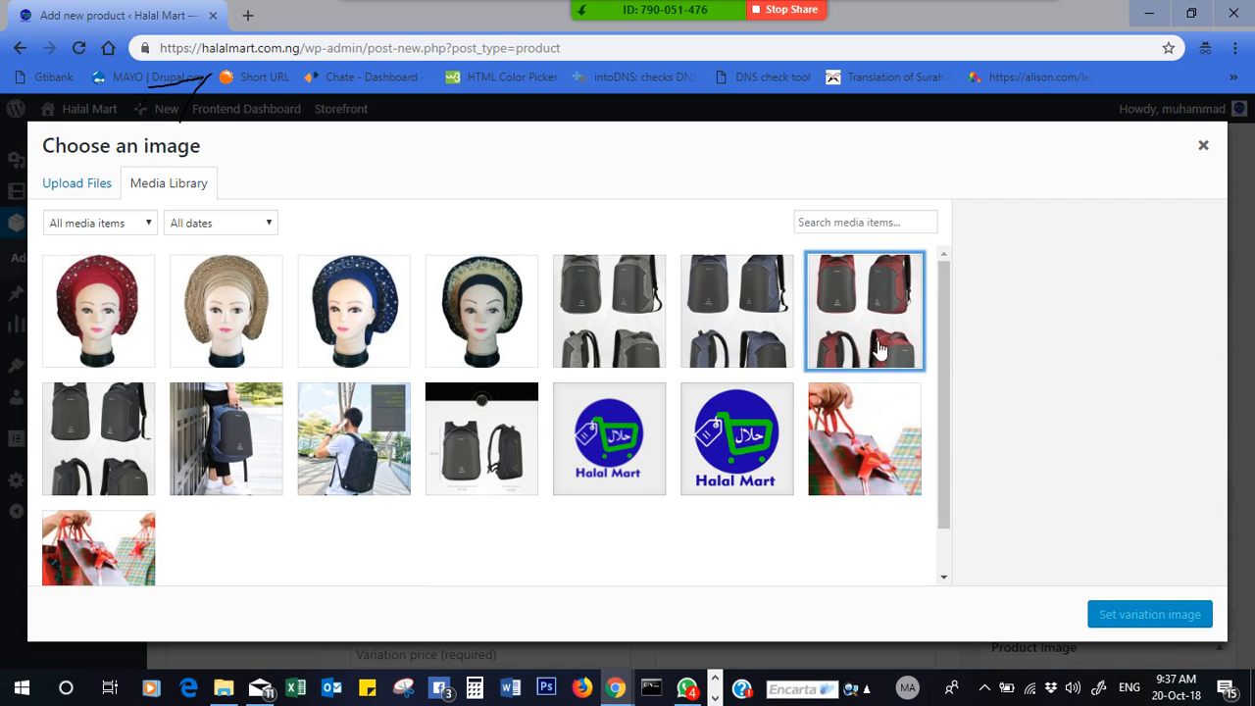
{"action": "left_click", "coordinate": [850, 337]}
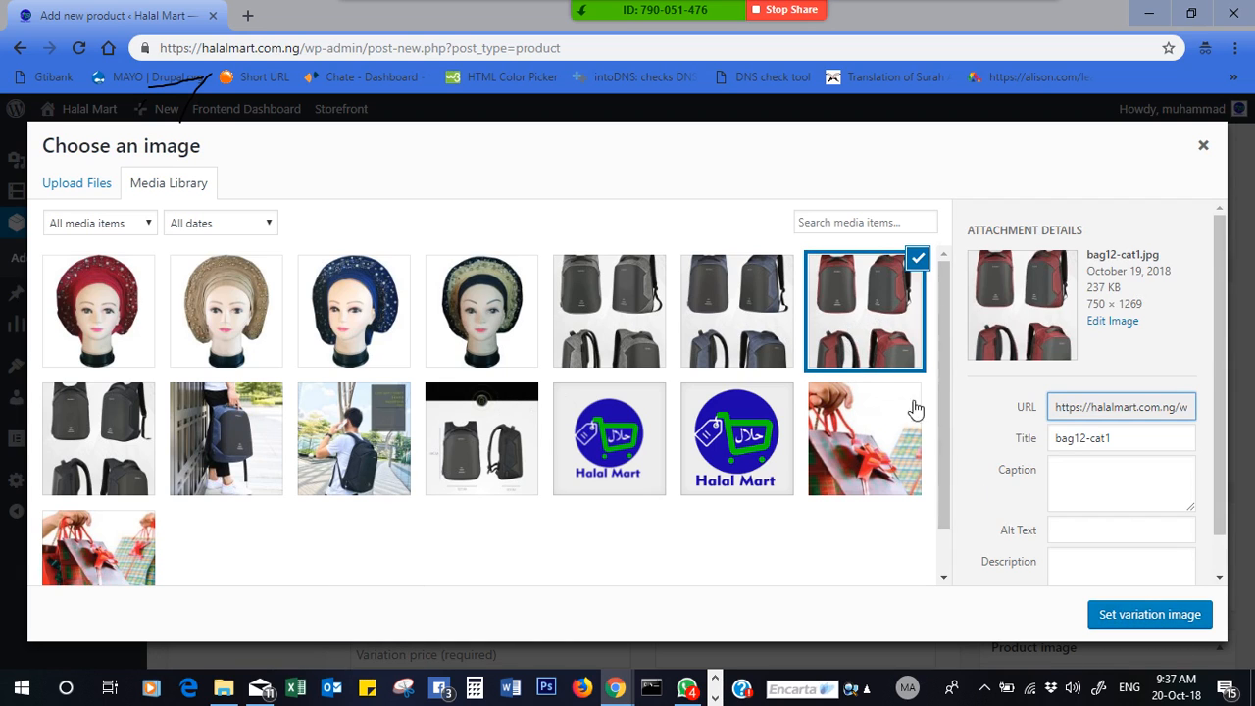
{"action": "left_click", "coordinate": [1124, 628]}
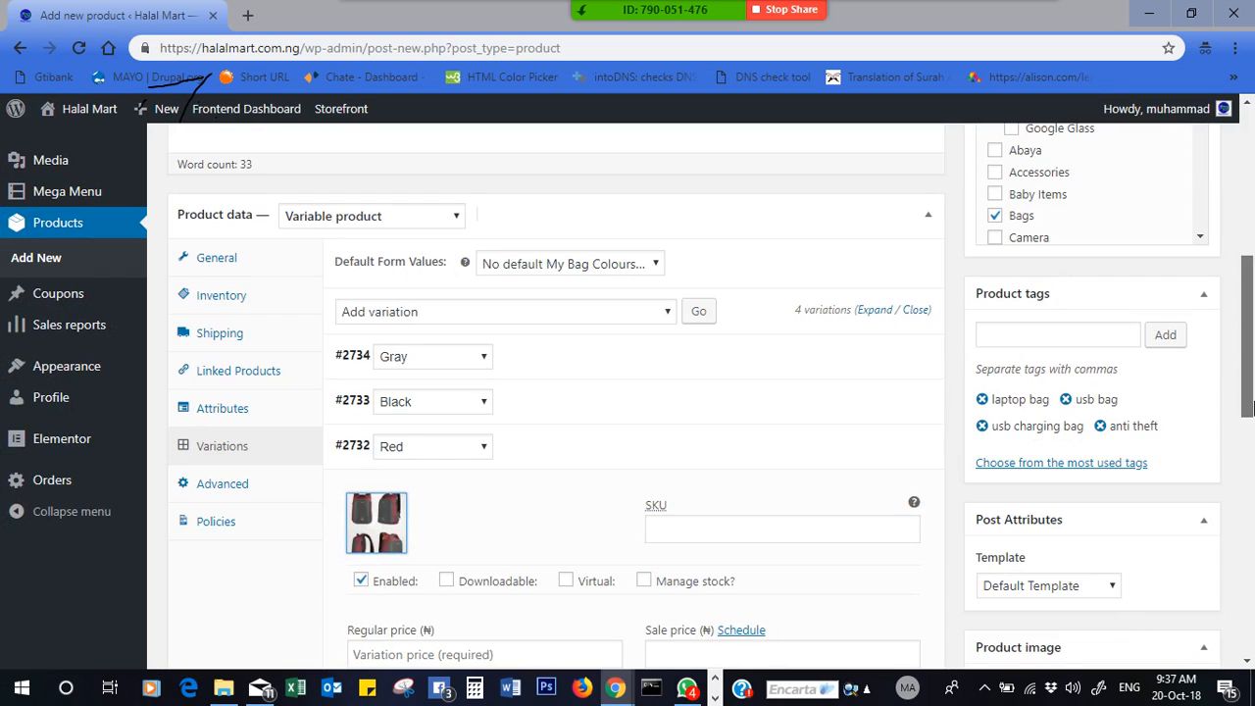
- Give the Red variation regular price 12000 and SKU LT-BG-RD-001
{"action": "scroll", "coordinate": [1252, 442], "scroll_direction": "down", "scroll_amount": 2}
{"action": "left_click", "coordinate": [406, 465]}
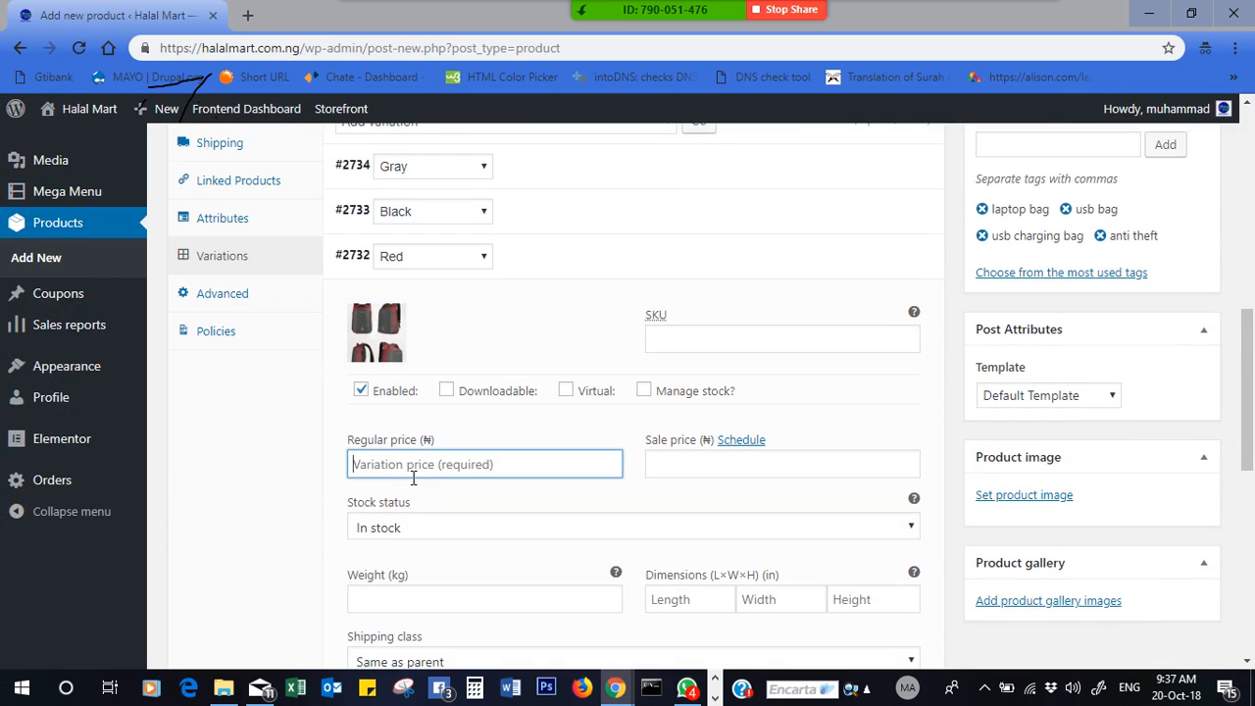
{"action": "type", "text": "12000"}
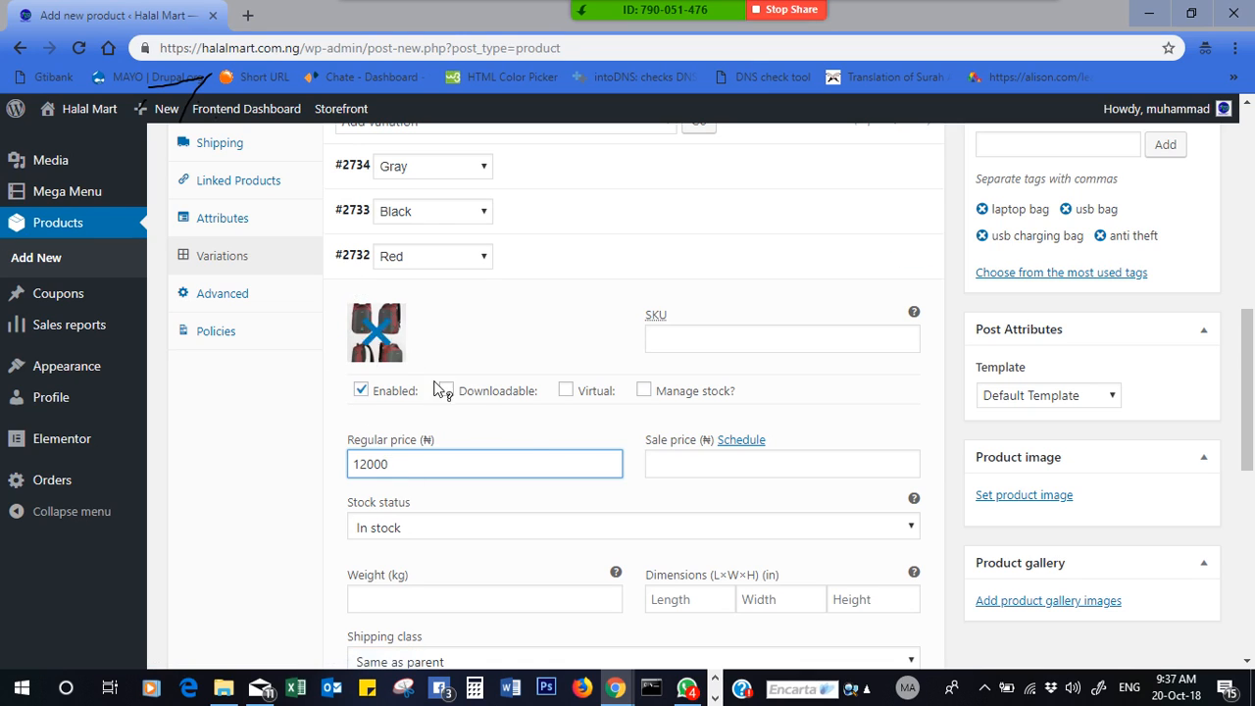
{"action": "left_click", "coordinate": [741, 332]}
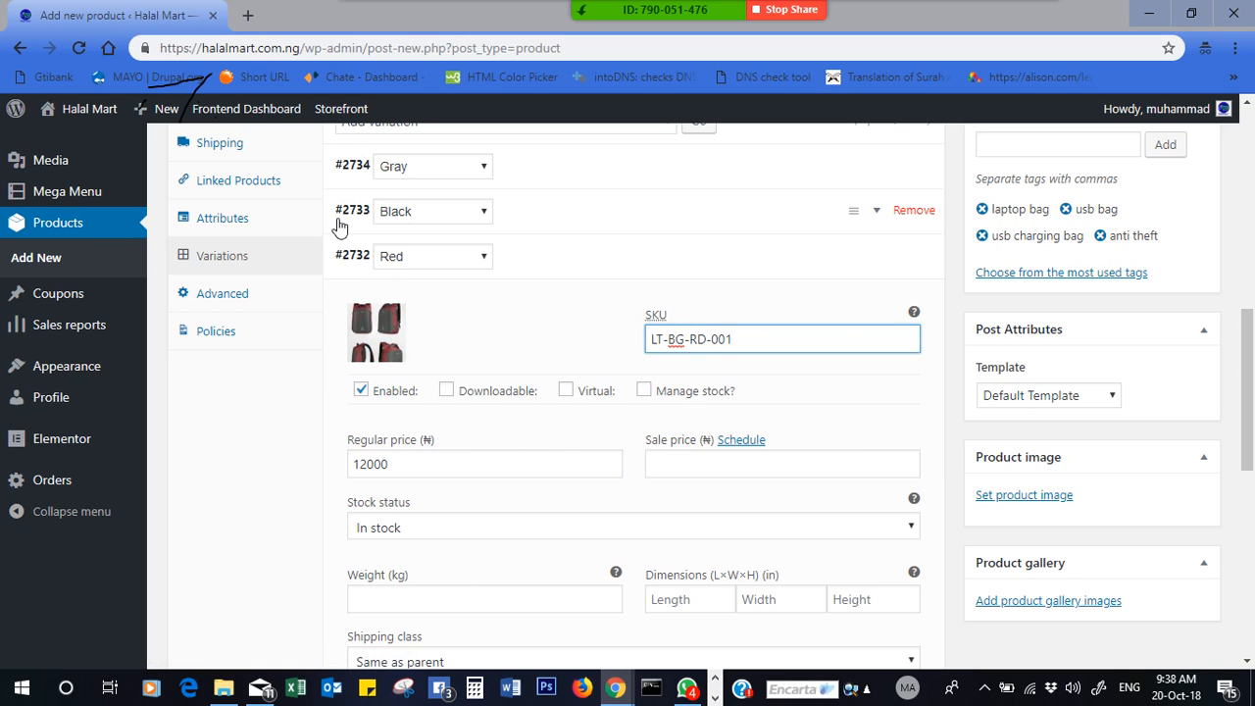
{"action": "left_click", "coordinate": [351, 263]}
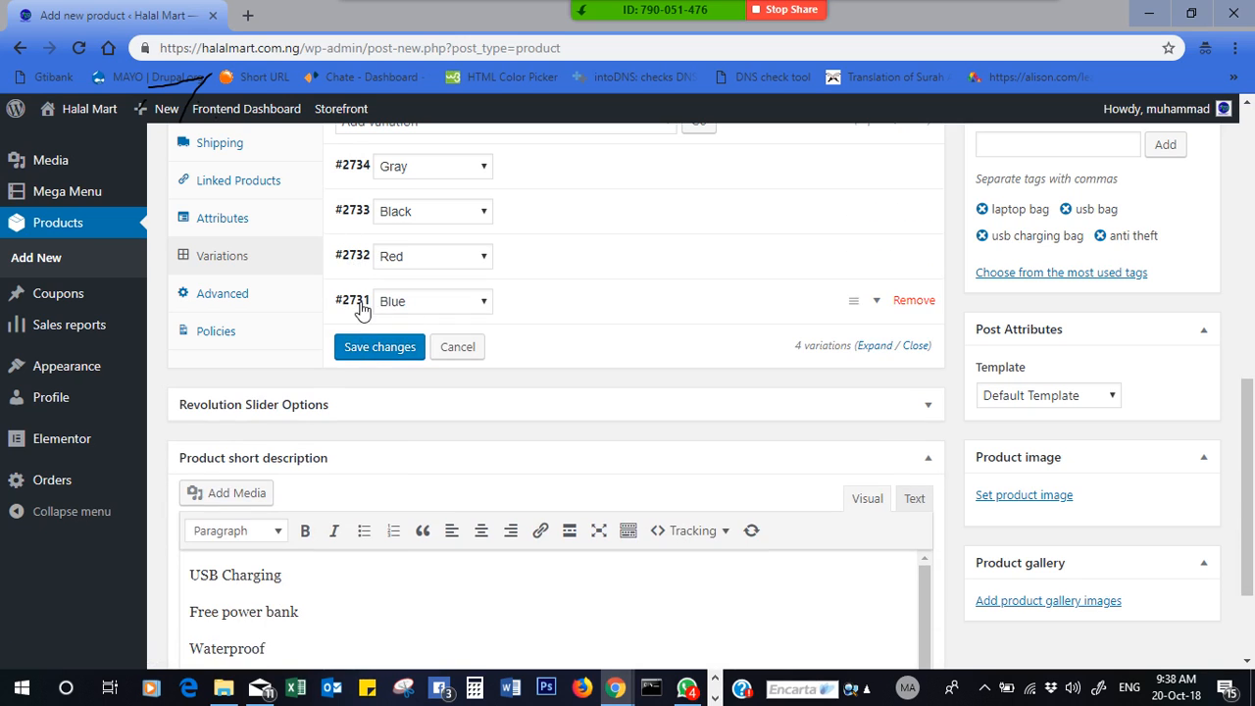
- Set bag13-cat1 as the Blue variation's image
{"action": "left_click", "coordinate": [356, 306]}
{"action": "left_click", "coordinate": [374, 392]}
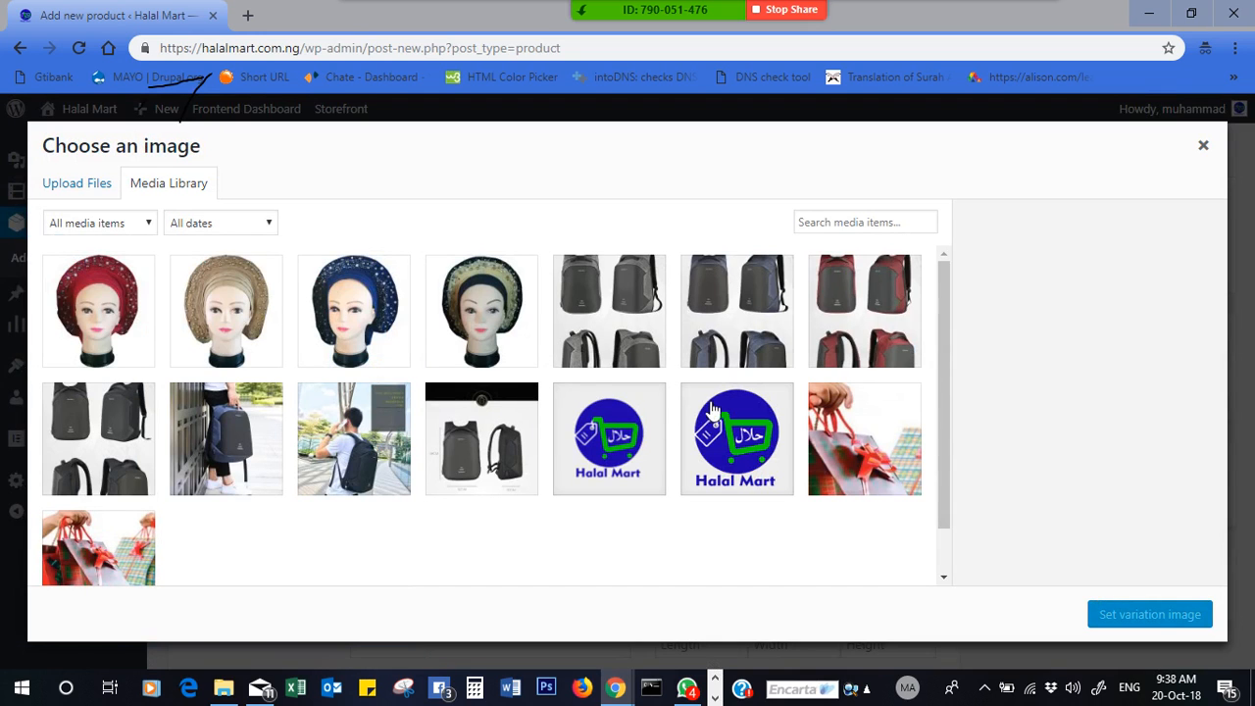
{"action": "left_click", "coordinate": [762, 318]}
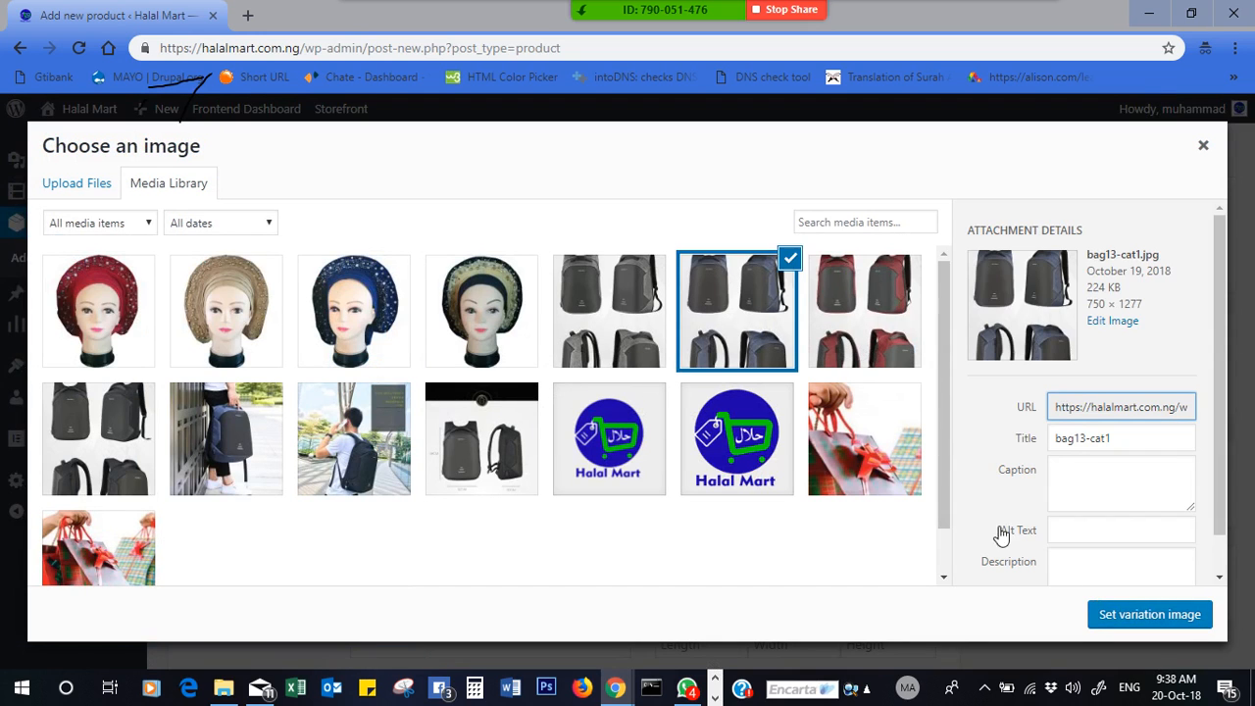
{"action": "left_click", "coordinate": [1153, 615]}
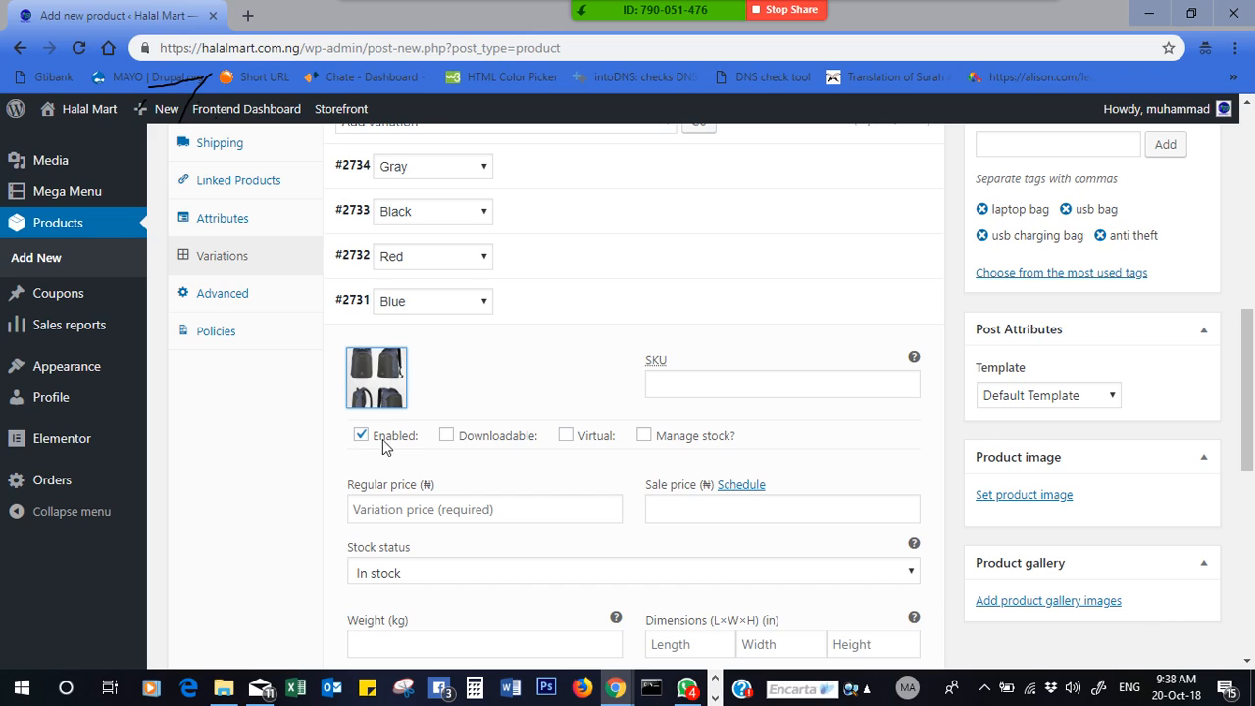
- Give the Blue variation SKU LT-BG-BLU-001 and regular price 13500, dismissing Zoom's upgrade prompt
{"action": "left_click", "coordinate": [700, 386]}
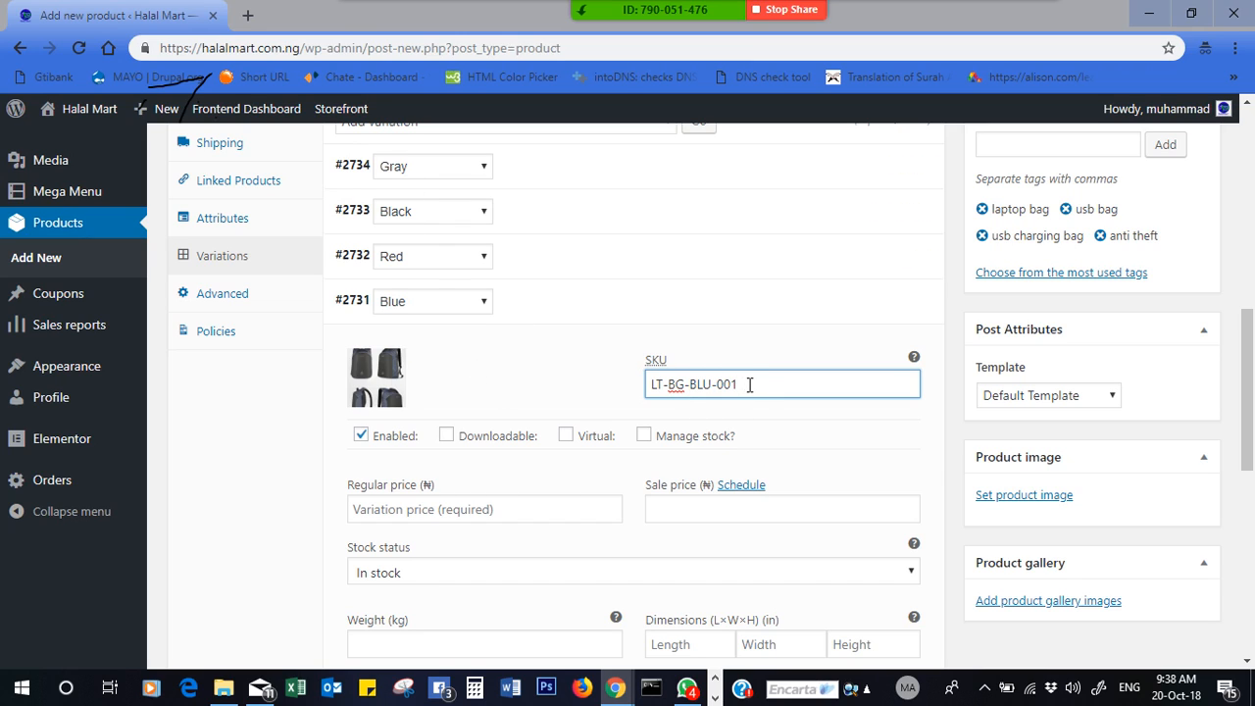
{"action": "left_click", "coordinate": [524, 508]}
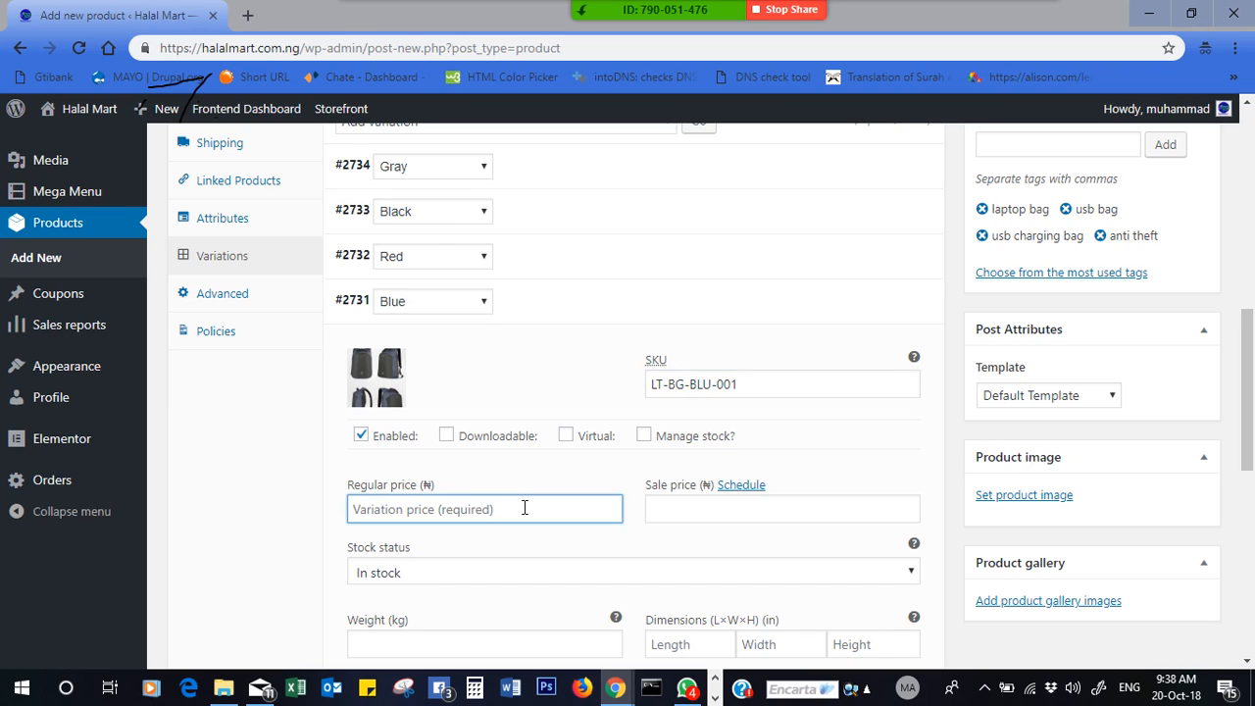
{"action": "type", "text": "12"}
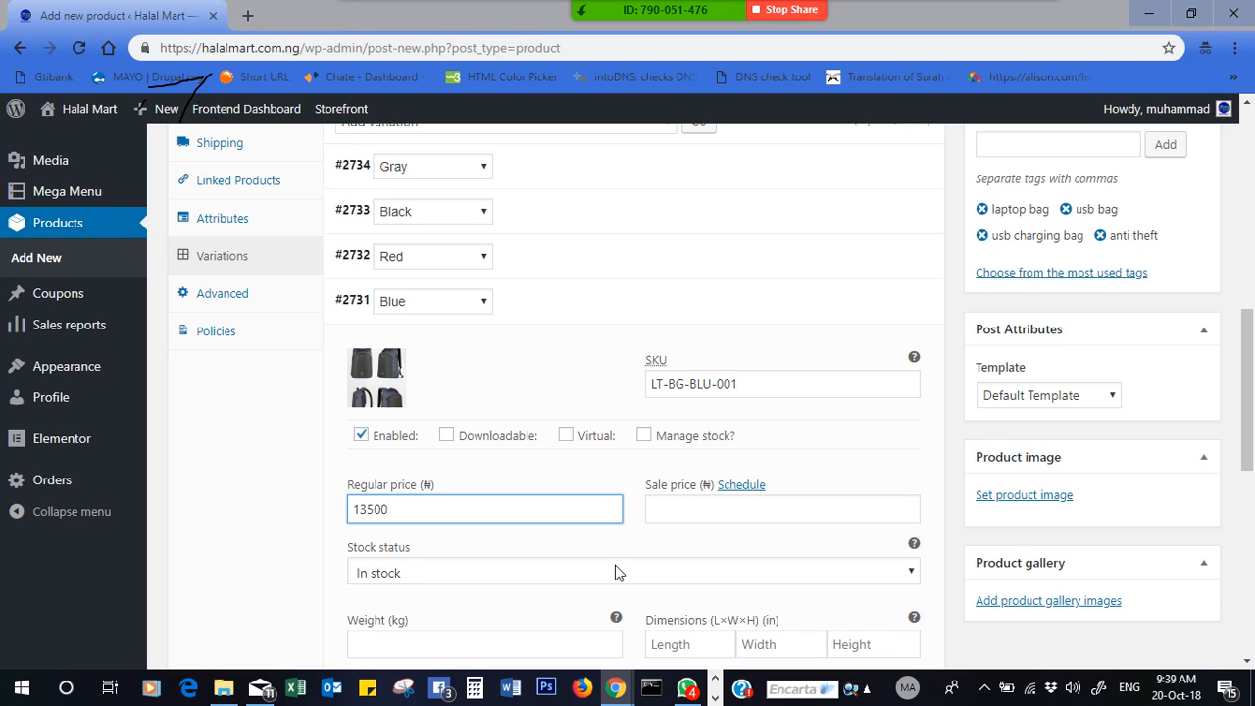
{"action": "scroll", "coordinate": [877, 583], "scroll_direction": "down", "scroll_amount": 2}
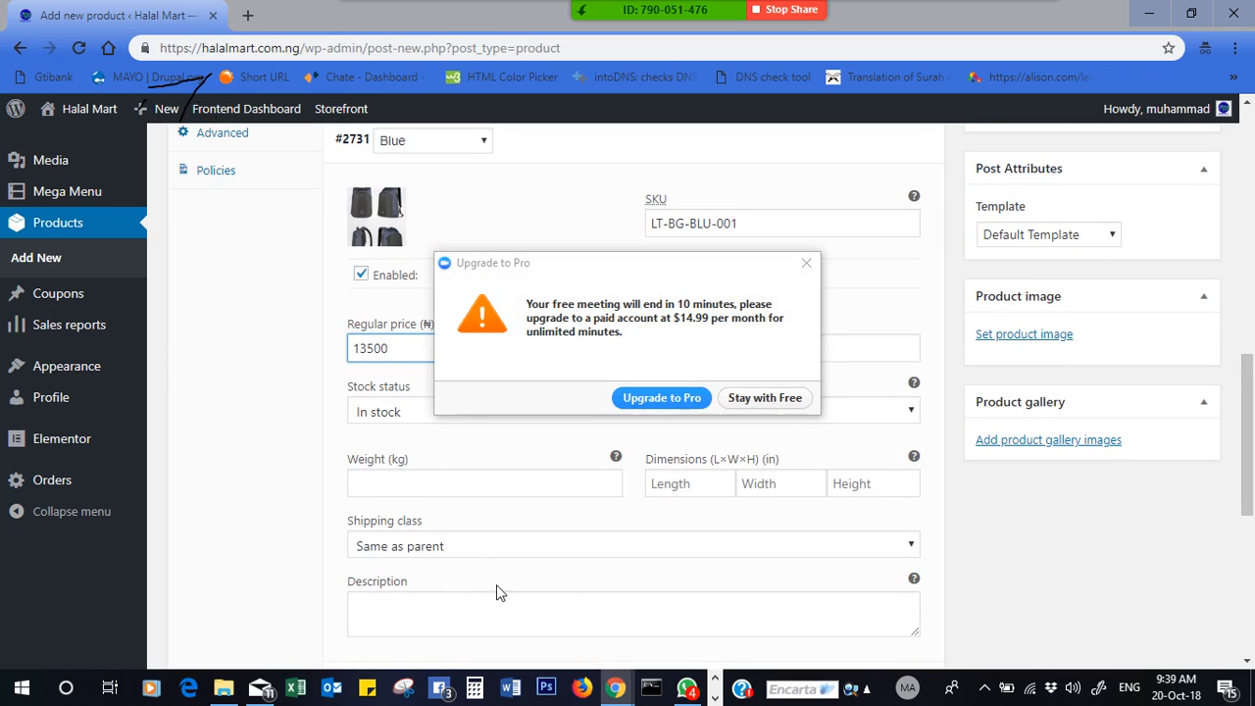
{"action": "left_click", "coordinate": [764, 398]}
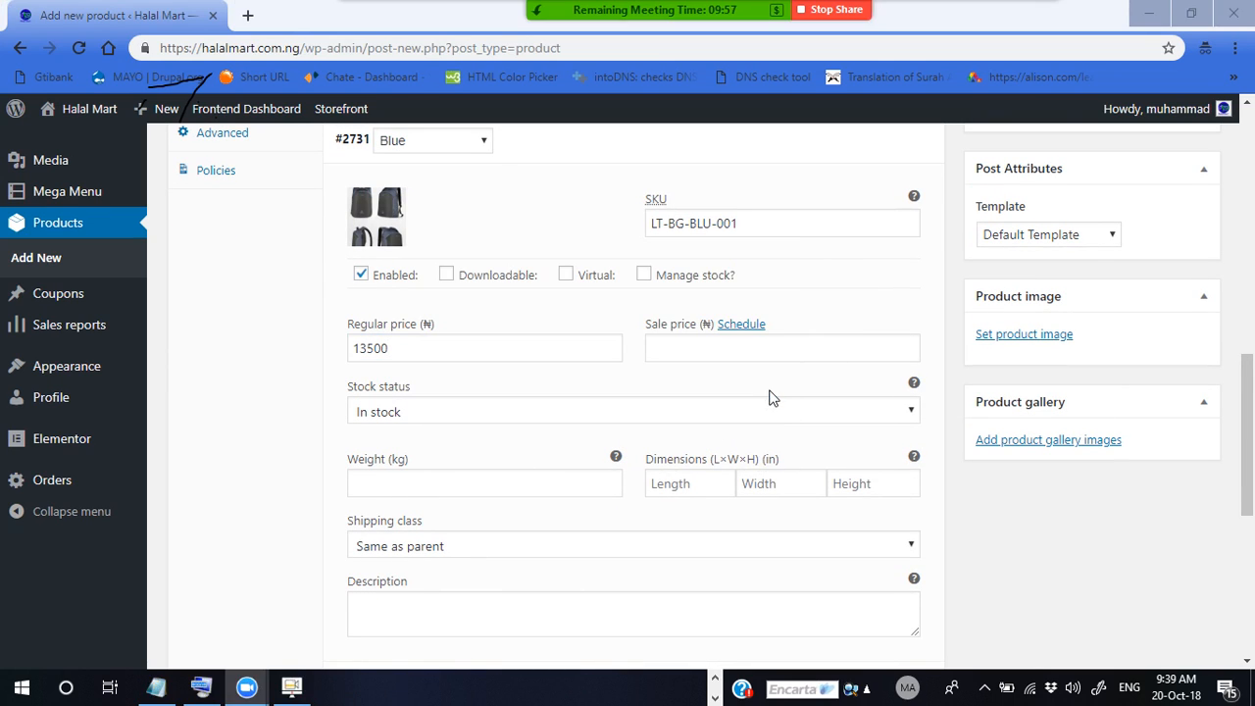
- Collapse the Blue variation and review the Gray and Black variation details
{"action": "left_click", "coordinate": [345, 156]}
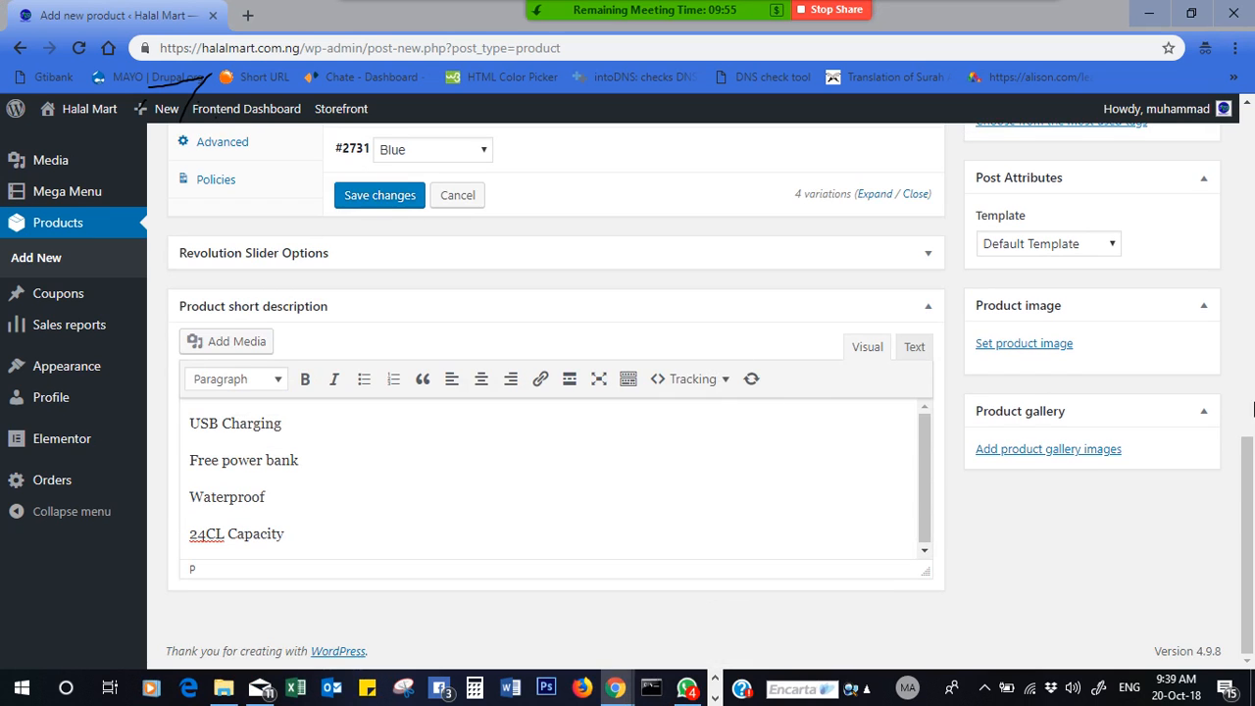
{"action": "scroll", "coordinate": [1250, 400], "scroll_direction": "up", "scroll_amount": 3}
{"action": "left_click_drag", "start_coordinate": [1253, 400], "coordinate": [1250, 391]}
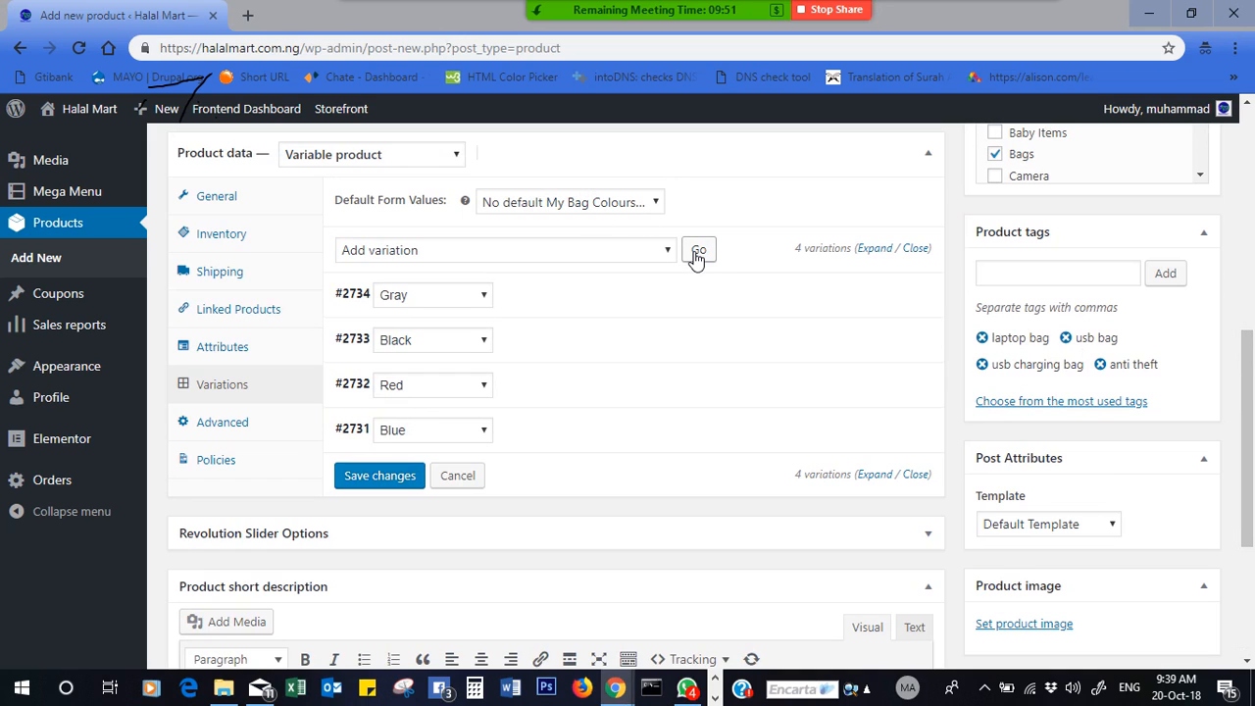
{"action": "left_click", "coordinate": [350, 299]}
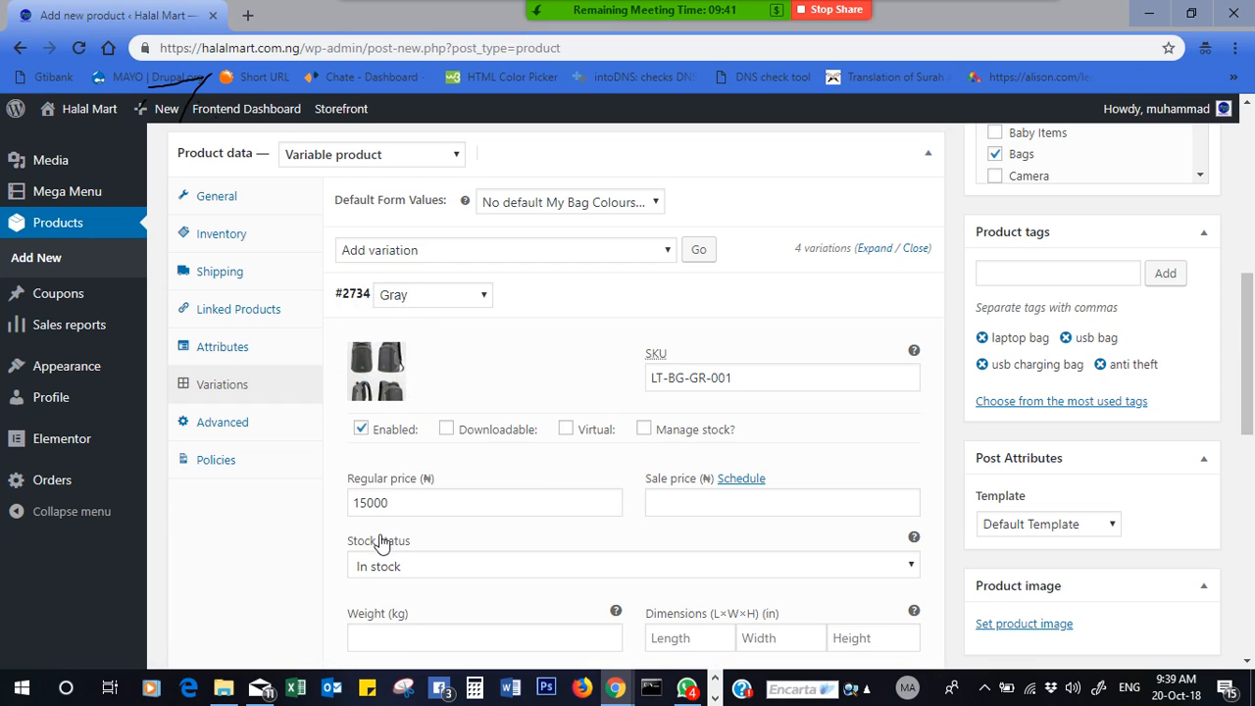
{"action": "left_click", "coordinate": [342, 296]}
{"action": "left_click", "coordinate": [351, 339]}
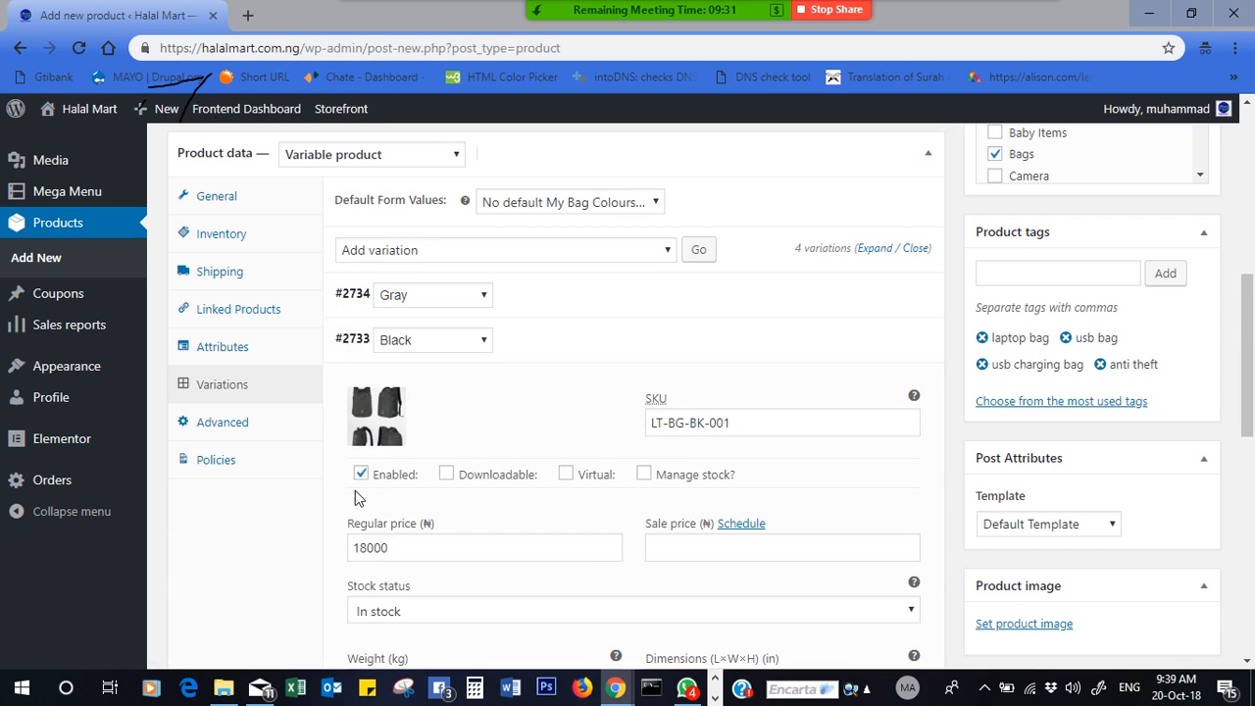
{"action": "left_click", "coordinate": [351, 339]}
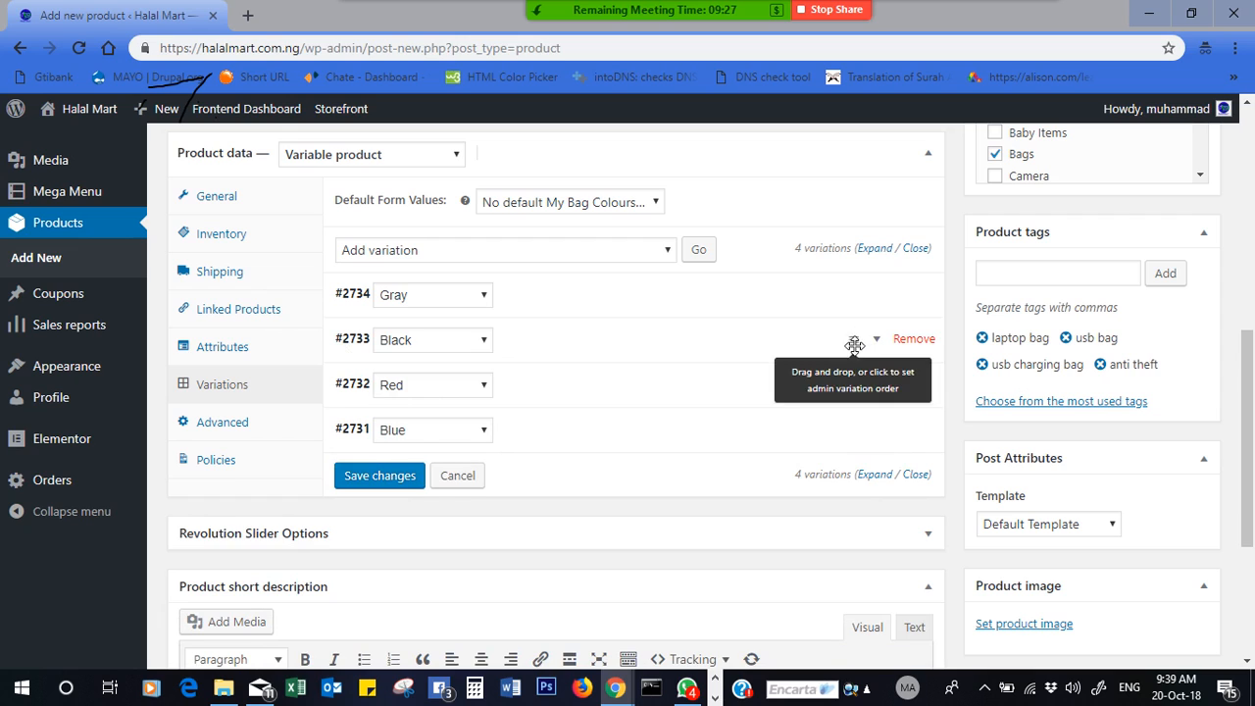
- Drag the Black variation below Red, then recheck the Gray and Black details
{"action": "left_click_drag", "start_coordinate": [854, 340], "coordinate": [854, 403]}
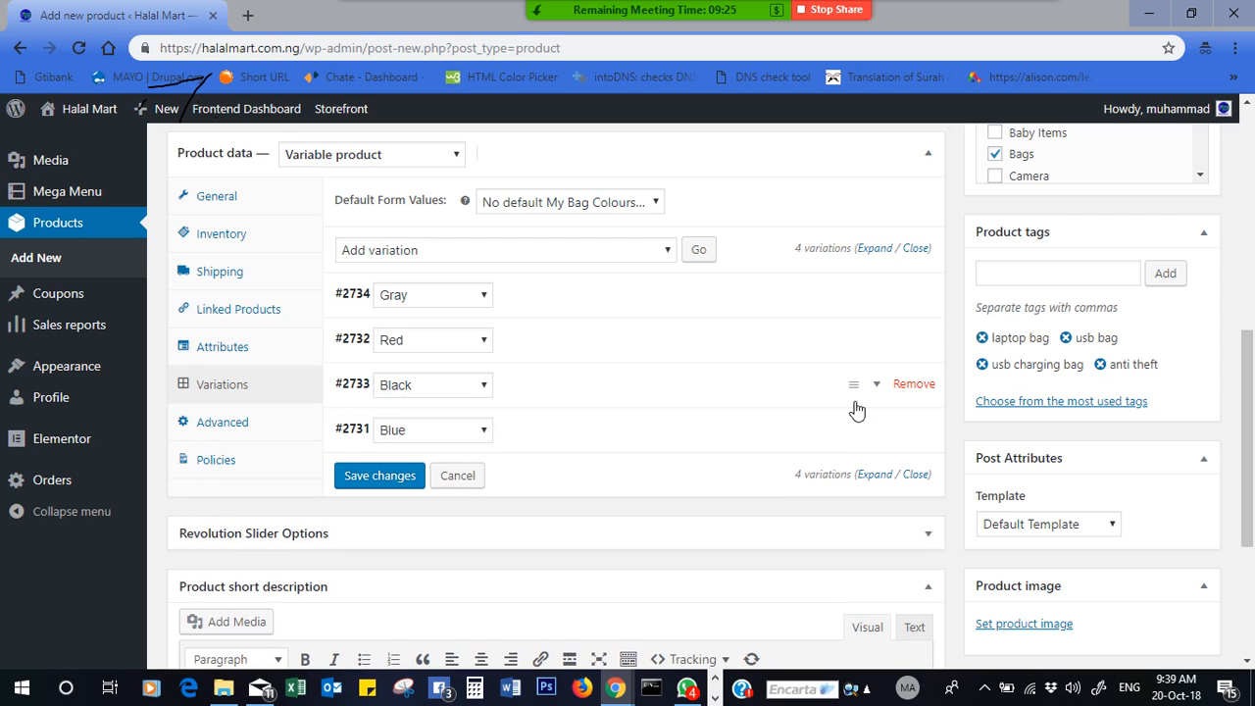
{"action": "left_click", "coordinate": [345, 300]}
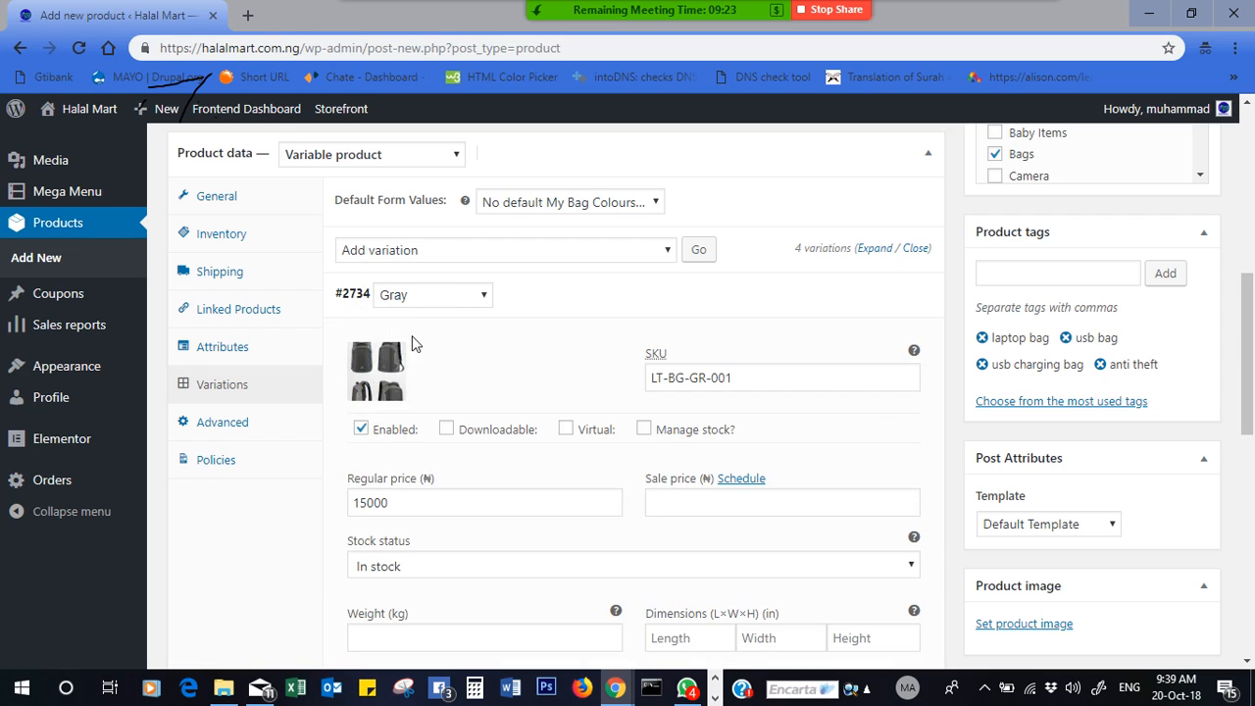
{"action": "left_click", "coordinate": [354, 303]}
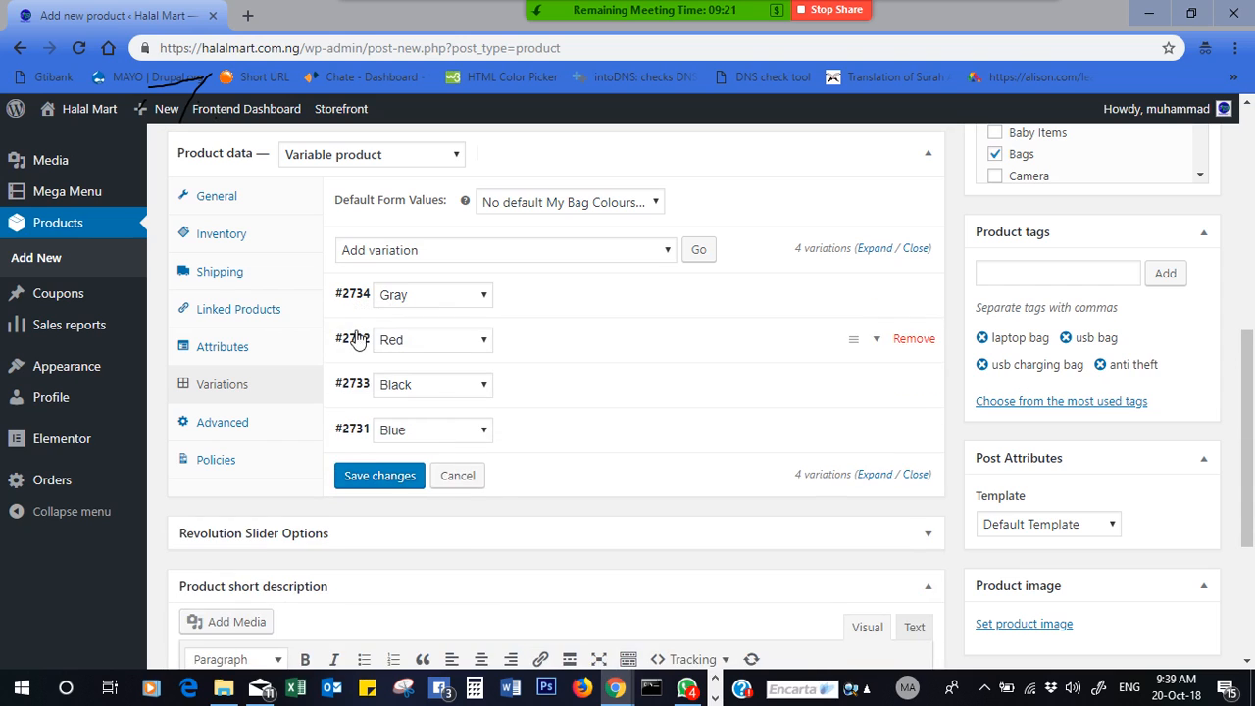
{"action": "left_click", "coordinate": [358, 385]}
{"action": "mouse_move", "coordinate": [1252, 468]}
{"action": "left_mouse_down"}
{"action": "mouse_move", "coordinate": [1250, 554]}
{"action": "mouse_move", "coordinate": [1250, 447]}
{"action": "left_mouse_up"}
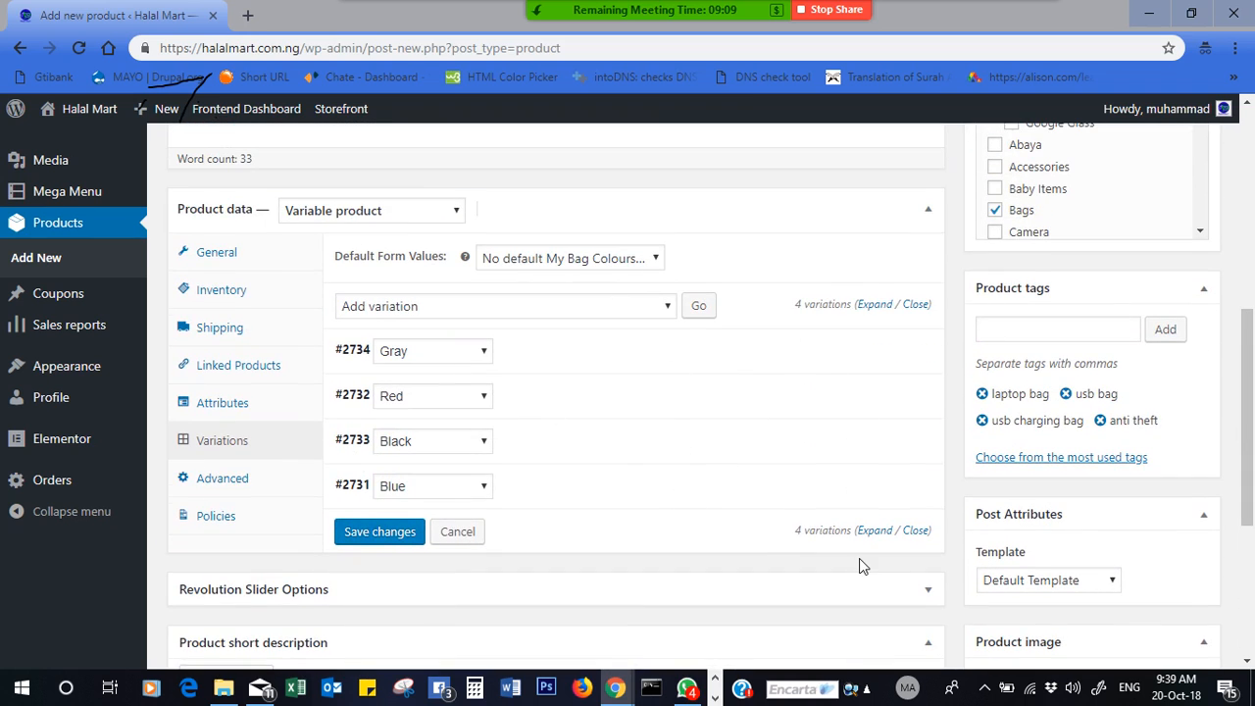
{"action": "left_click_drag", "start_coordinate": [1251, 339], "coordinate": [1250, 435]}
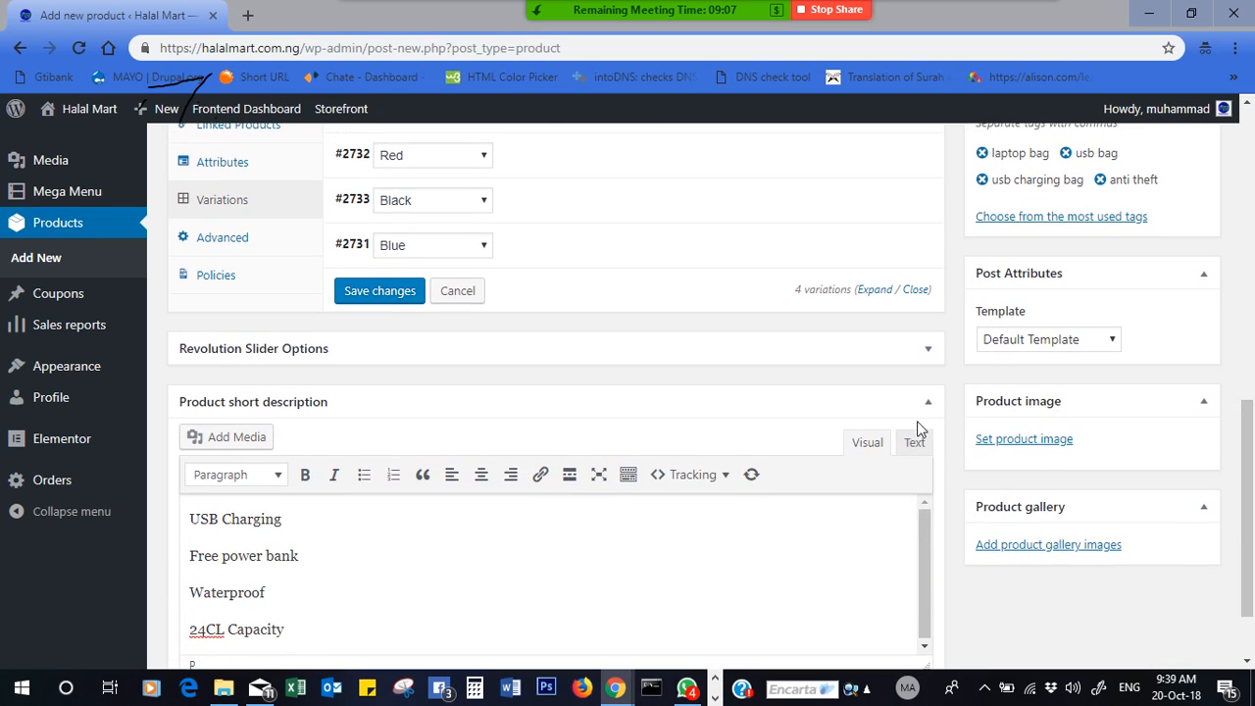
- Set the black backpack photo bag1-cat1 as the main product image
{"action": "left_click", "coordinate": [1027, 442]}
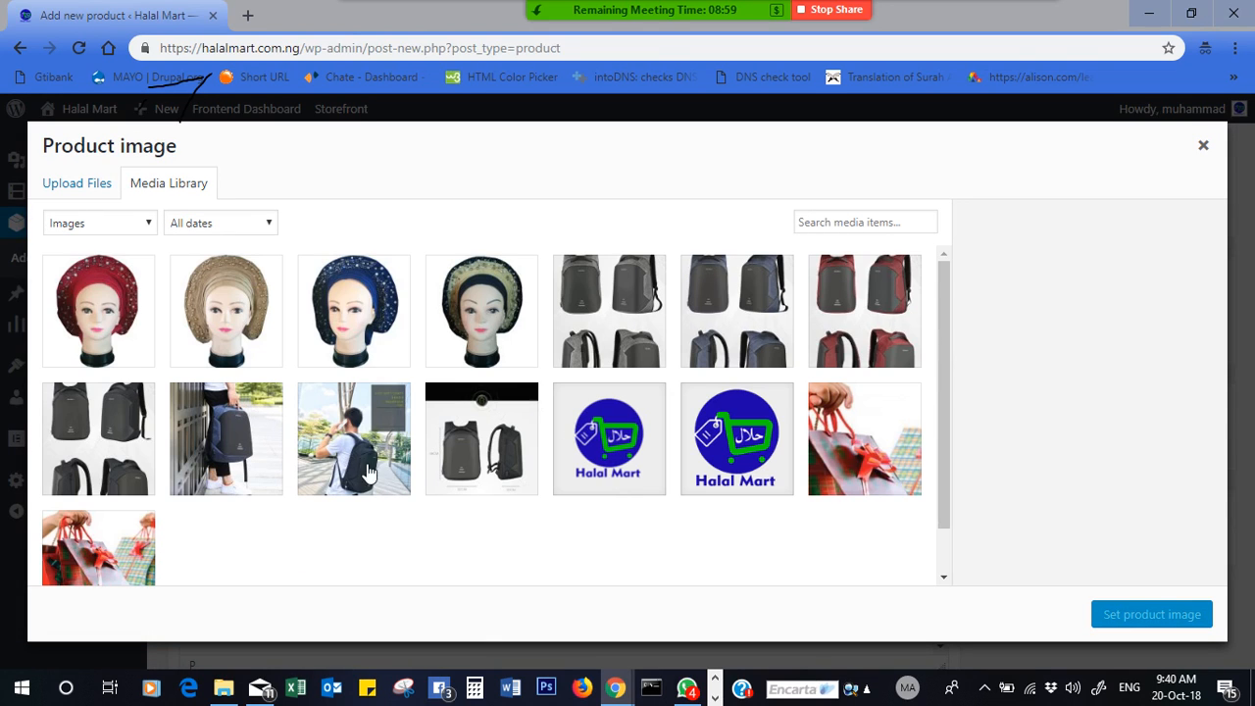
{"action": "left_click", "coordinate": [477, 449]}
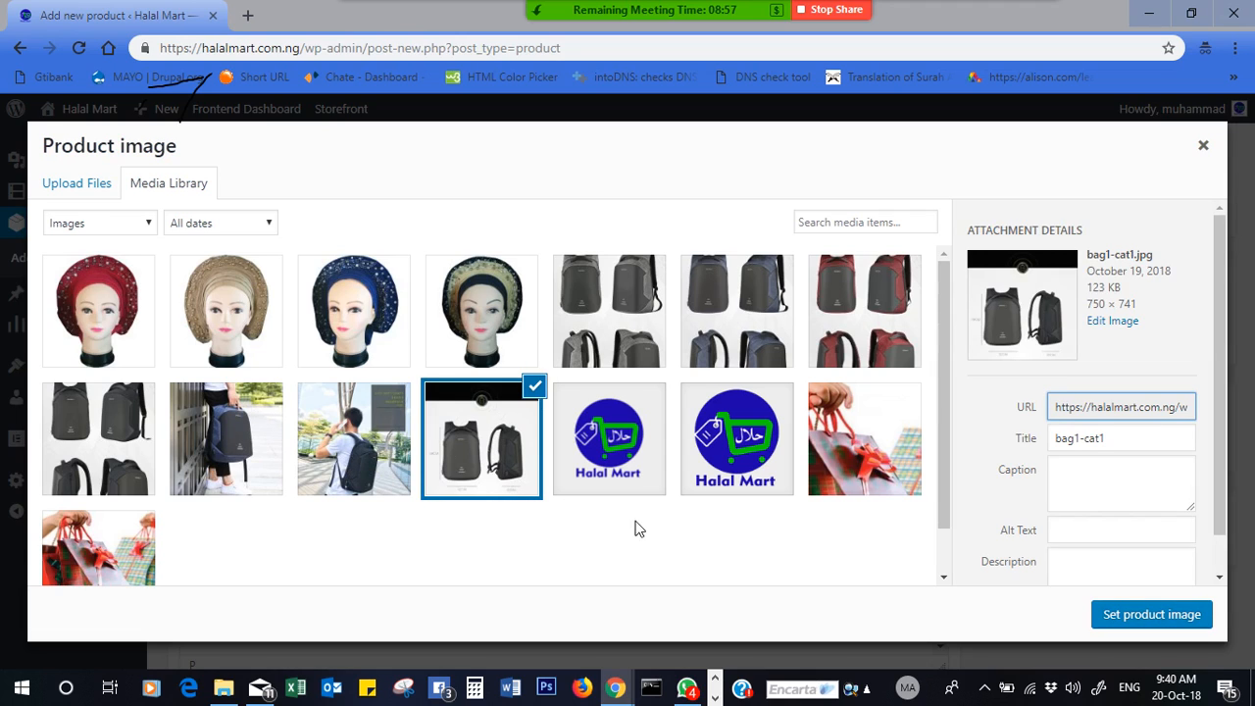
{"action": "left_click", "coordinate": [1151, 614]}
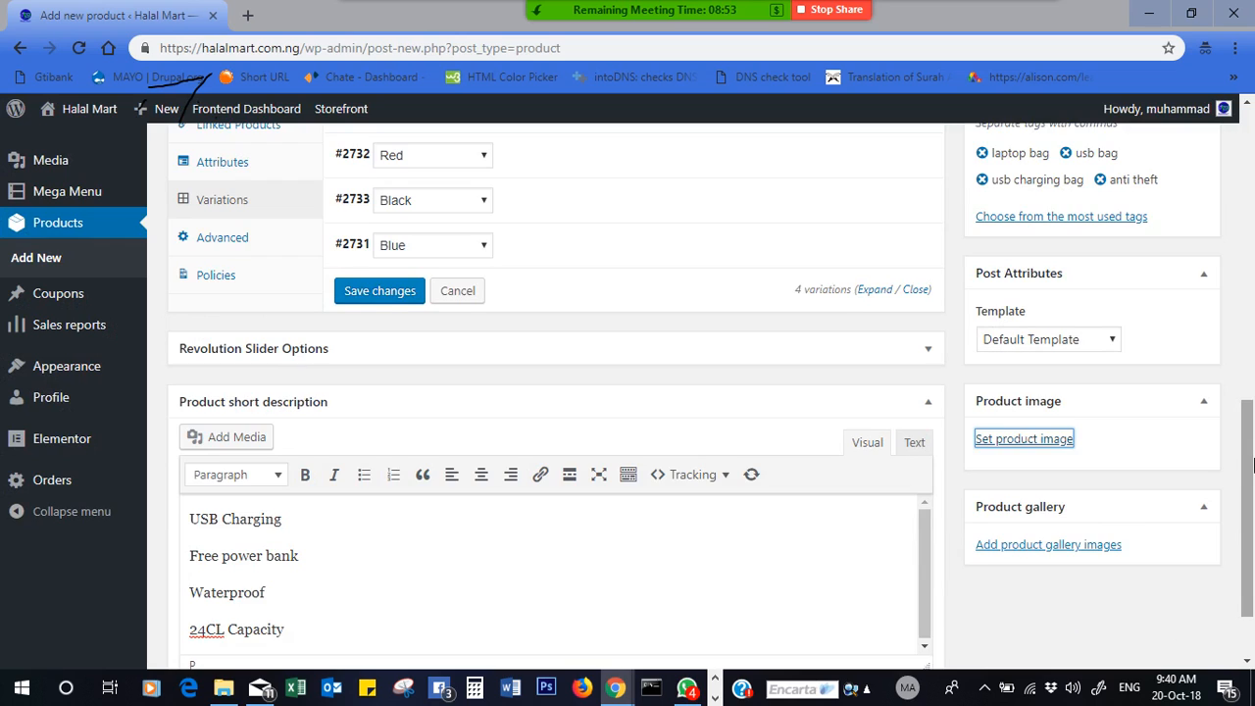
- Add seven backpack photos, including the gray, blue and red bags, to the product gallery
{"action": "scroll", "coordinate": [1019, 557], "scroll_direction": "down", "scroll_amount": 2}
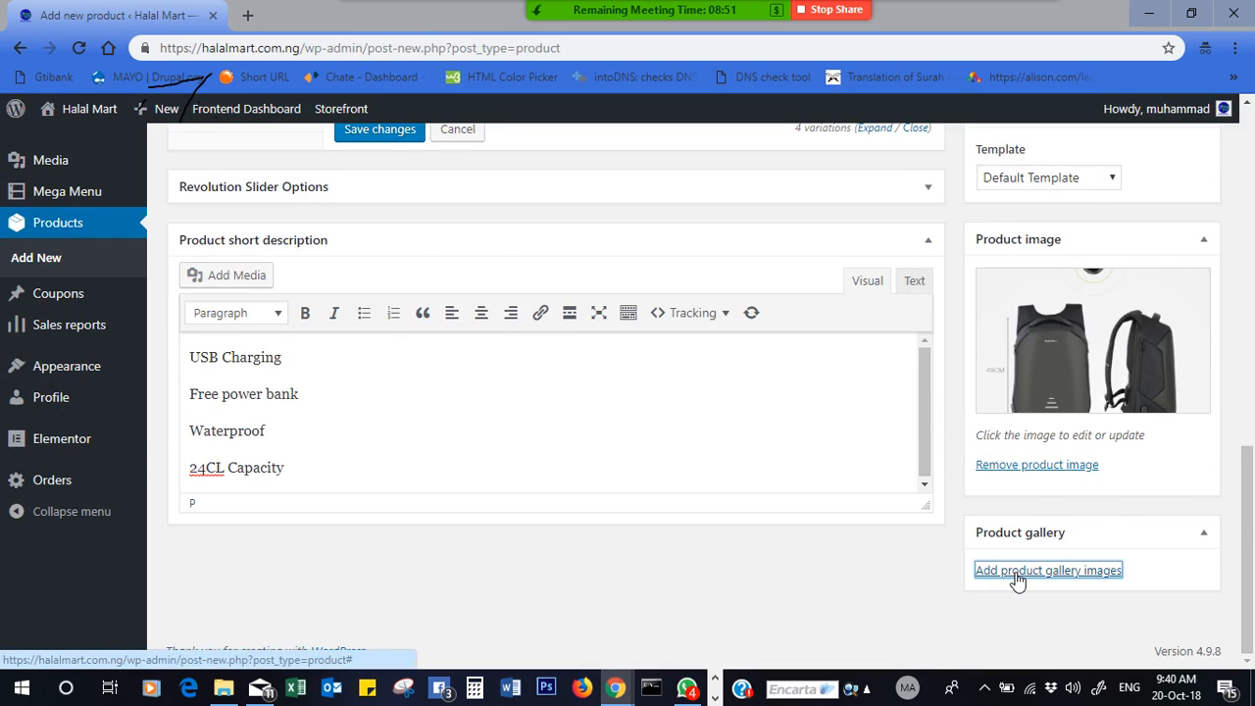
{"action": "left_click", "coordinate": [1015, 574]}
{"action": "left_click", "coordinate": [643, 333]}
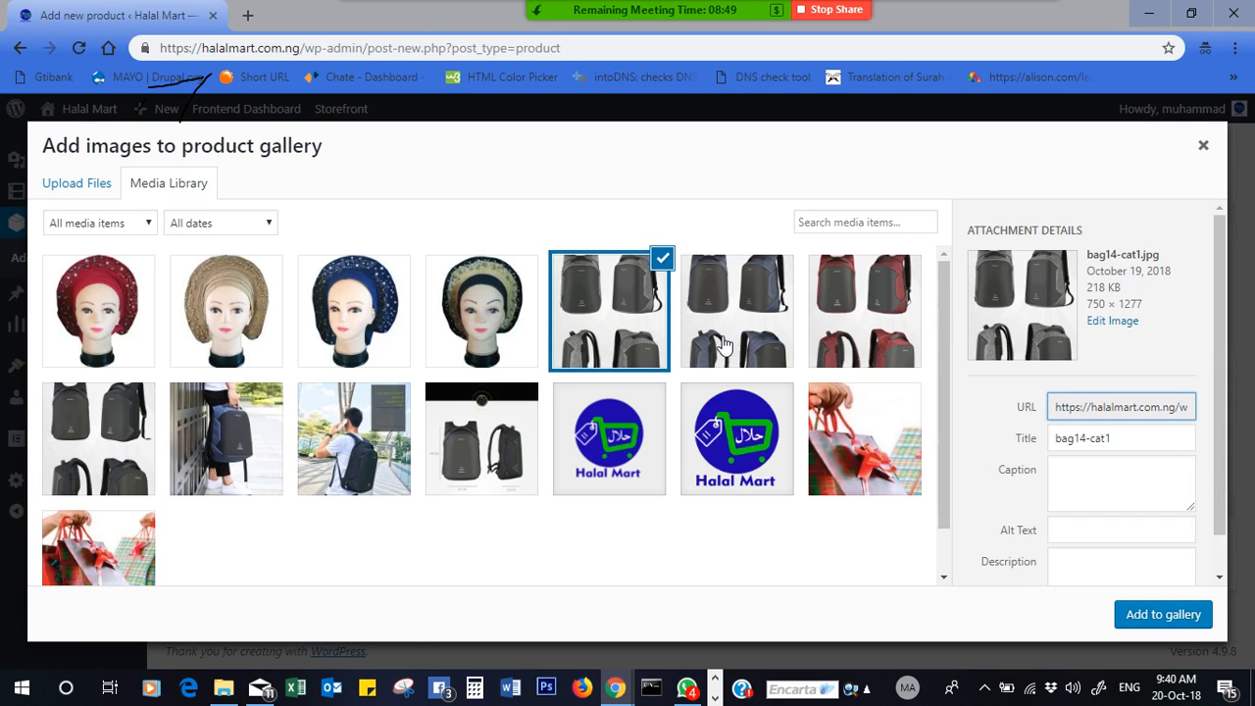
{"action": "left_click", "coordinate": [745, 348]}
{"action": "left_click", "coordinate": [838, 345]}
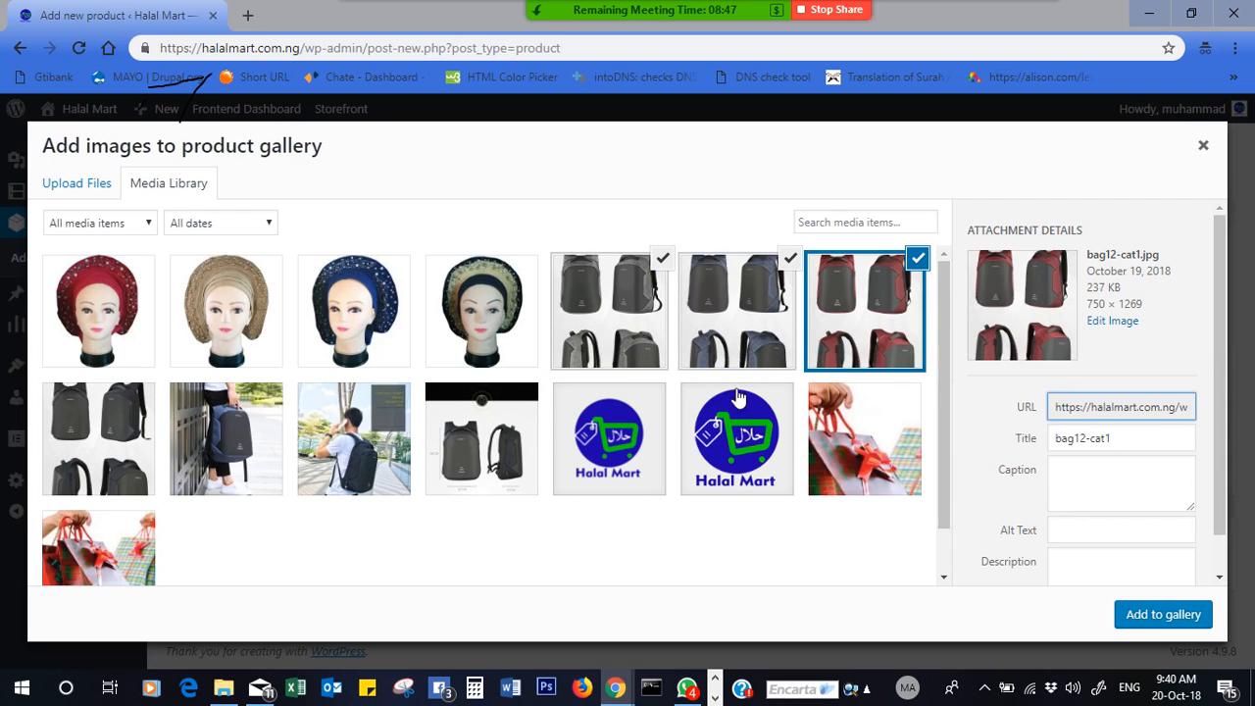
{"action": "left_click", "coordinate": [458, 437]}
{"action": "left_click", "coordinate": [352, 441]}
{"action": "left_click", "coordinate": [185, 473]}
{"action": "left_click", "coordinate": [138, 462]}
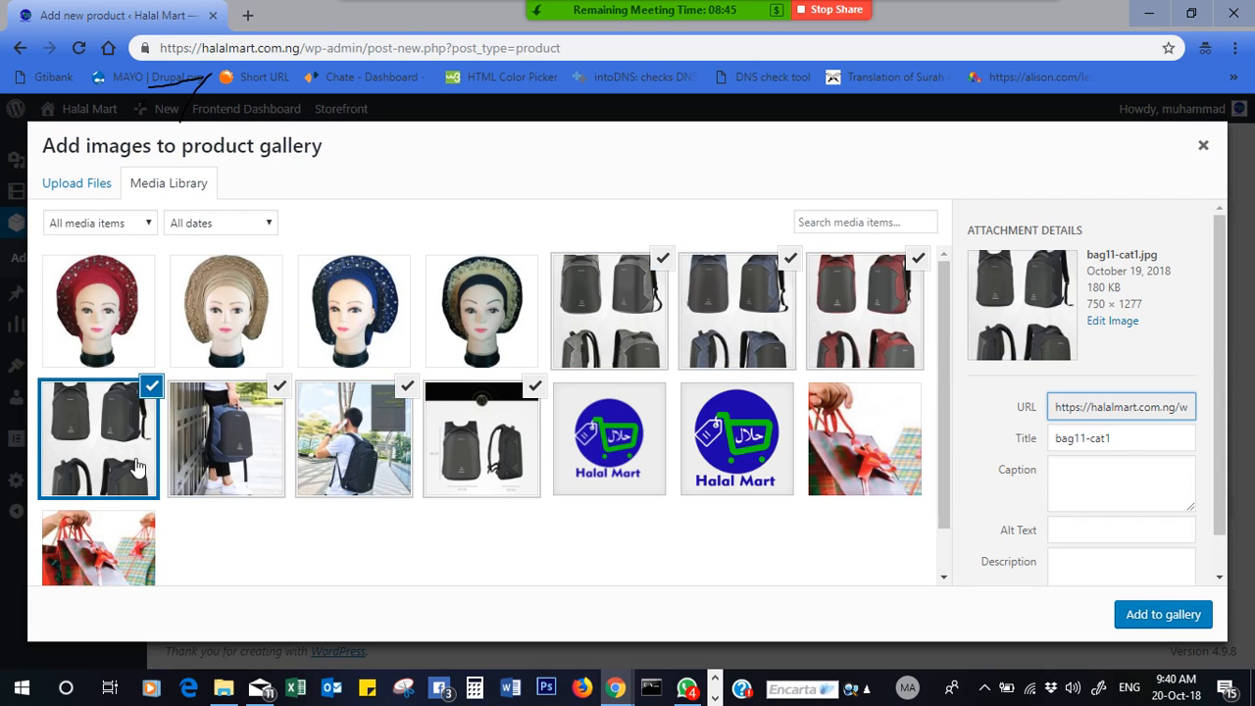
{"action": "left_click", "coordinate": [1167, 615]}
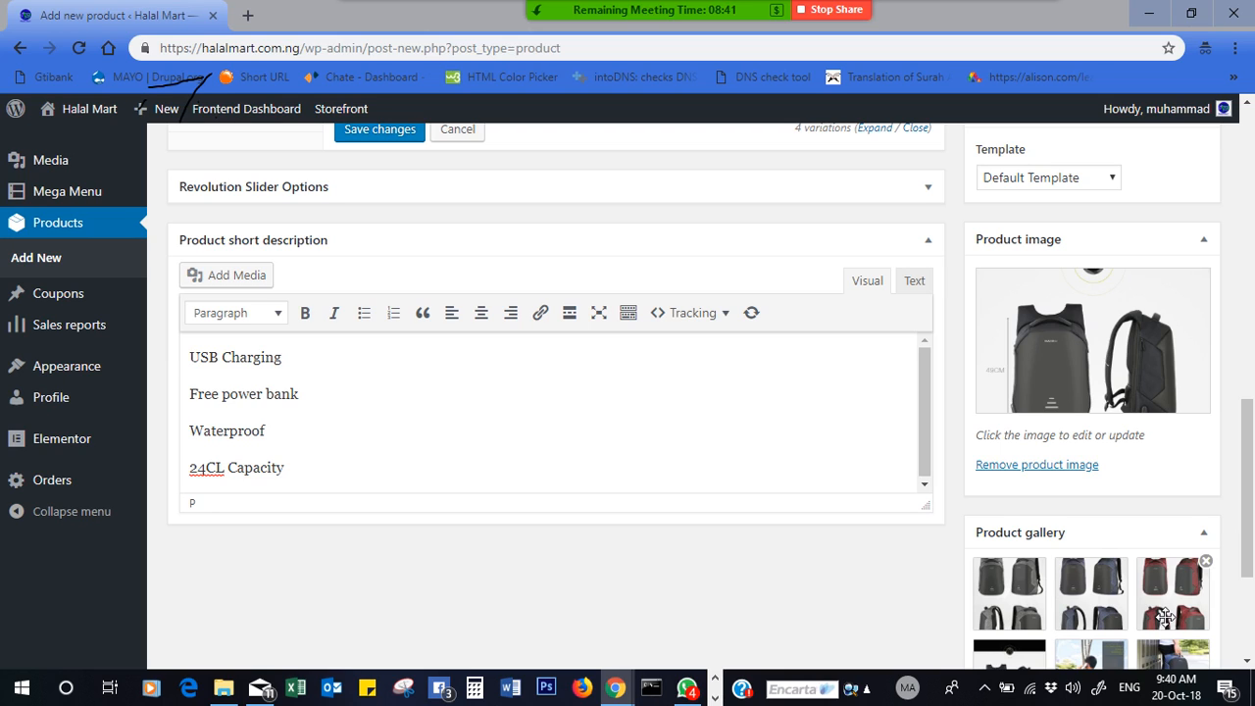
{"action": "scroll", "coordinate": [1251, 573], "scroll_direction": "down", "scroll_amount": 3}
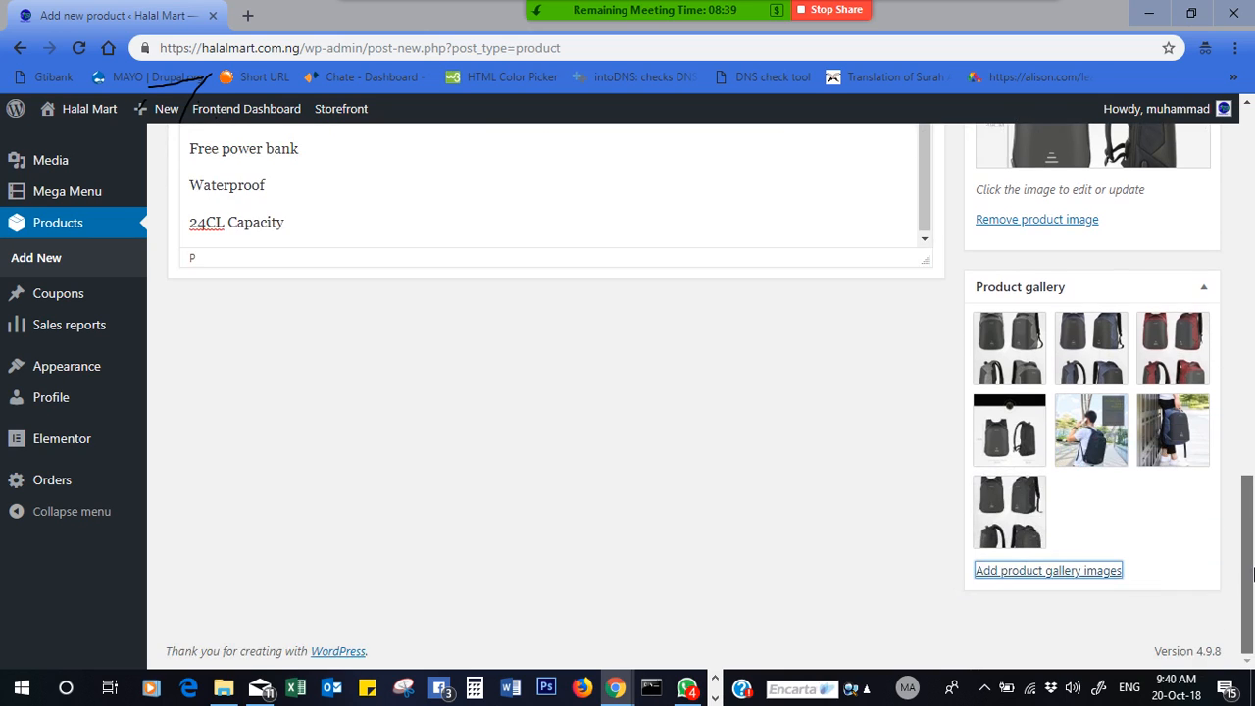
{"action": "left_click_drag", "start_coordinate": [1250, 571], "coordinate": [1251, 339]}
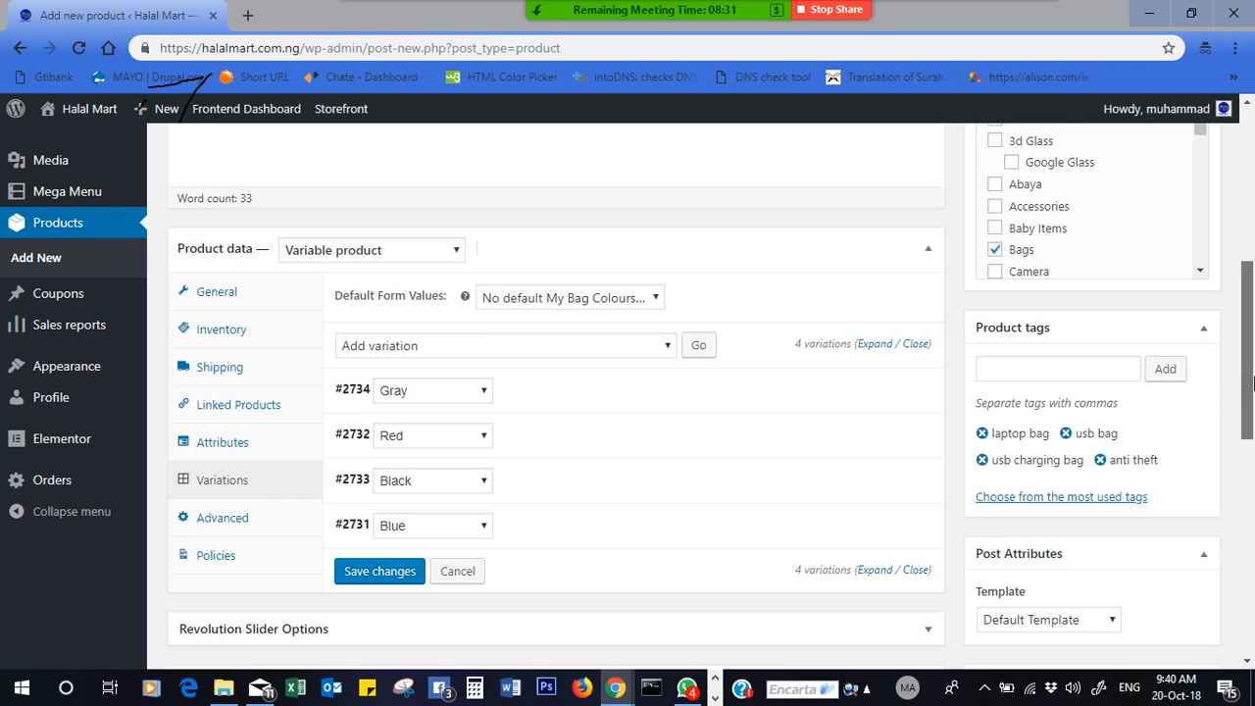
{"action": "left_click_drag", "start_coordinate": [1251, 383], "coordinate": [1250, 459]}
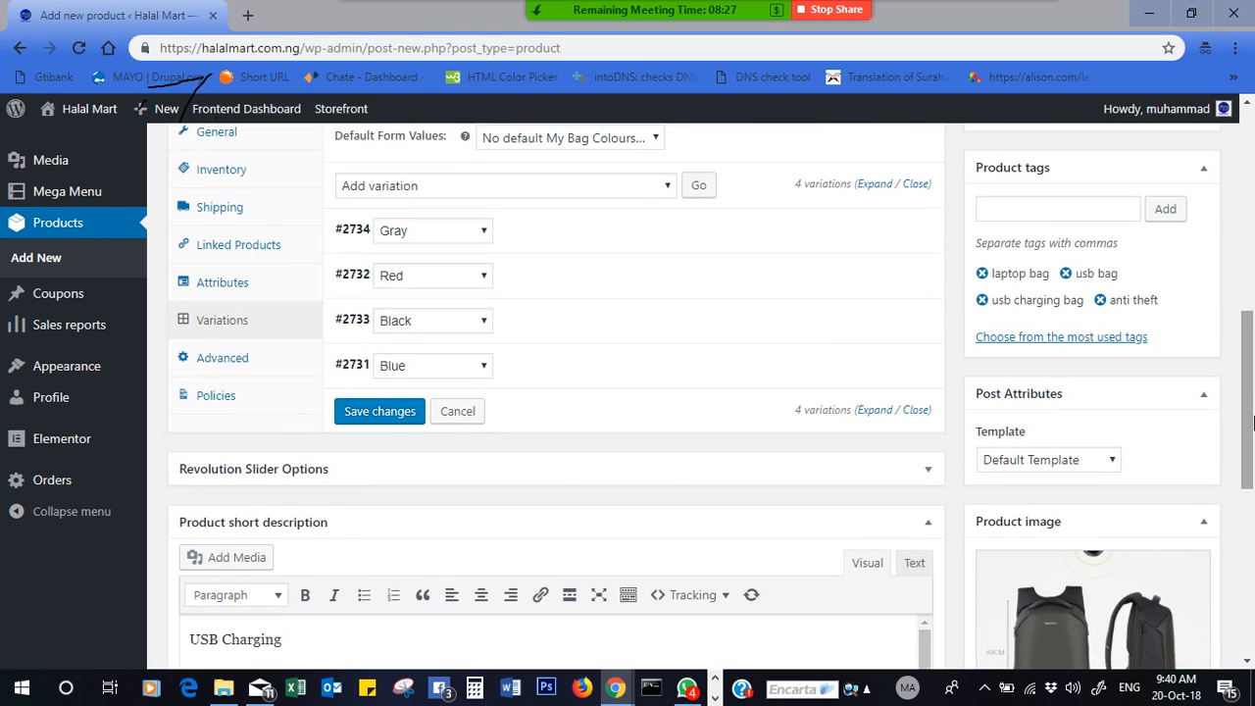
- Save the Blue, Red, Gray and Black variations, then submit the laptop bag for review
{"action": "left_click", "coordinate": [370, 416]}
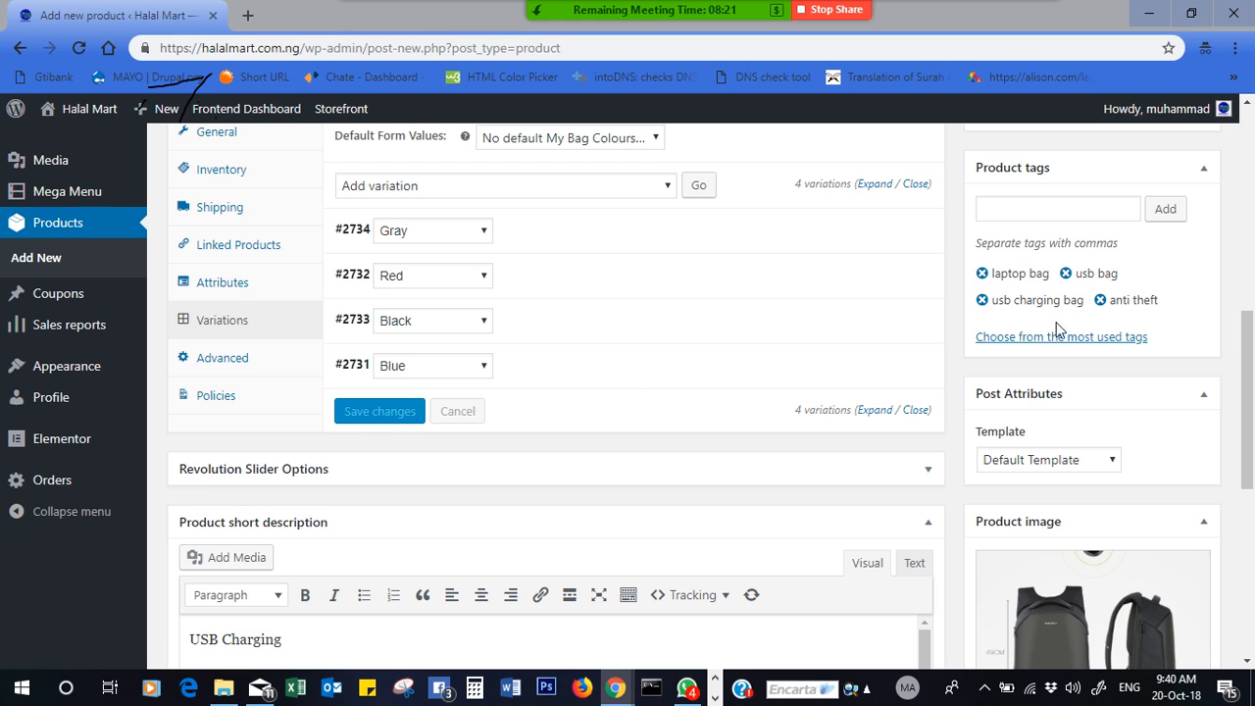
{"action": "left_click_drag", "start_coordinate": [1249, 392], "coordinate": [1251, 222]}
{"action": "left_click", "coordinate": [1124, 249]}
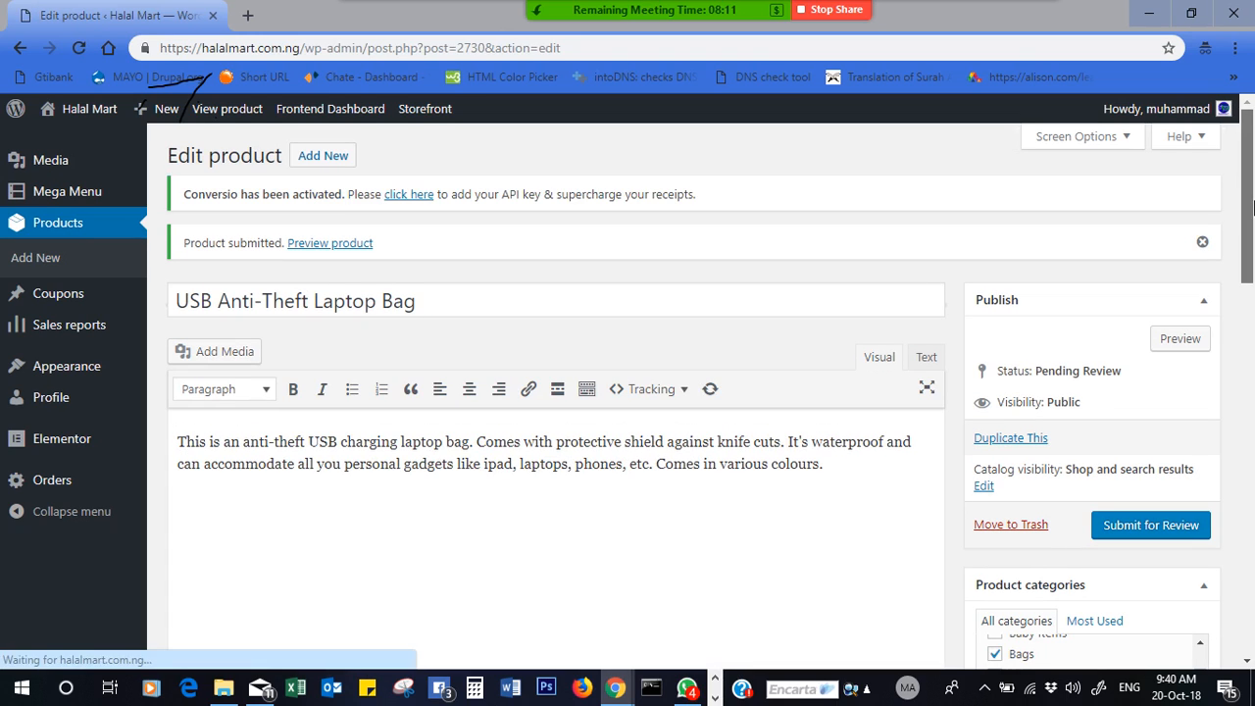
- Preview the USB Anti-Theft Laptop Bag on the storefront and read its title and feature list
{"action": "left_click", "coordinate": [316, 244]}
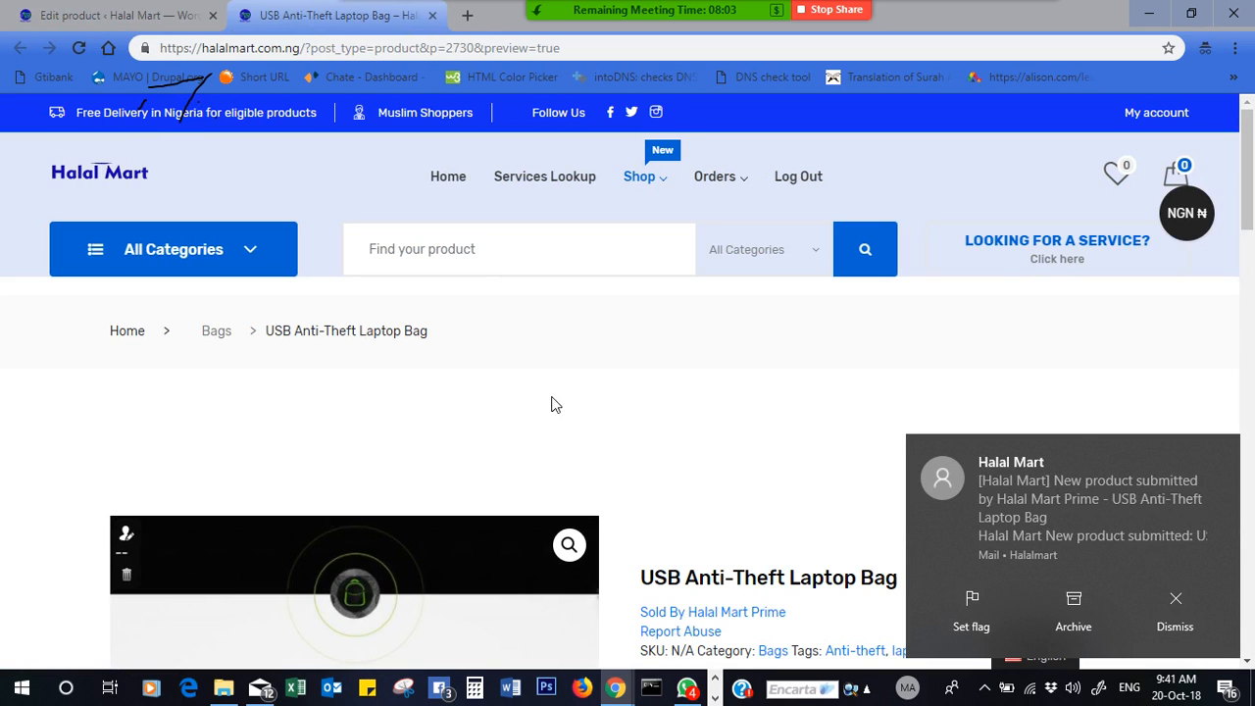
{"action": "left_click_drag", "start_coordinate": [1247, 142], "coordinate": [1252, 206]}
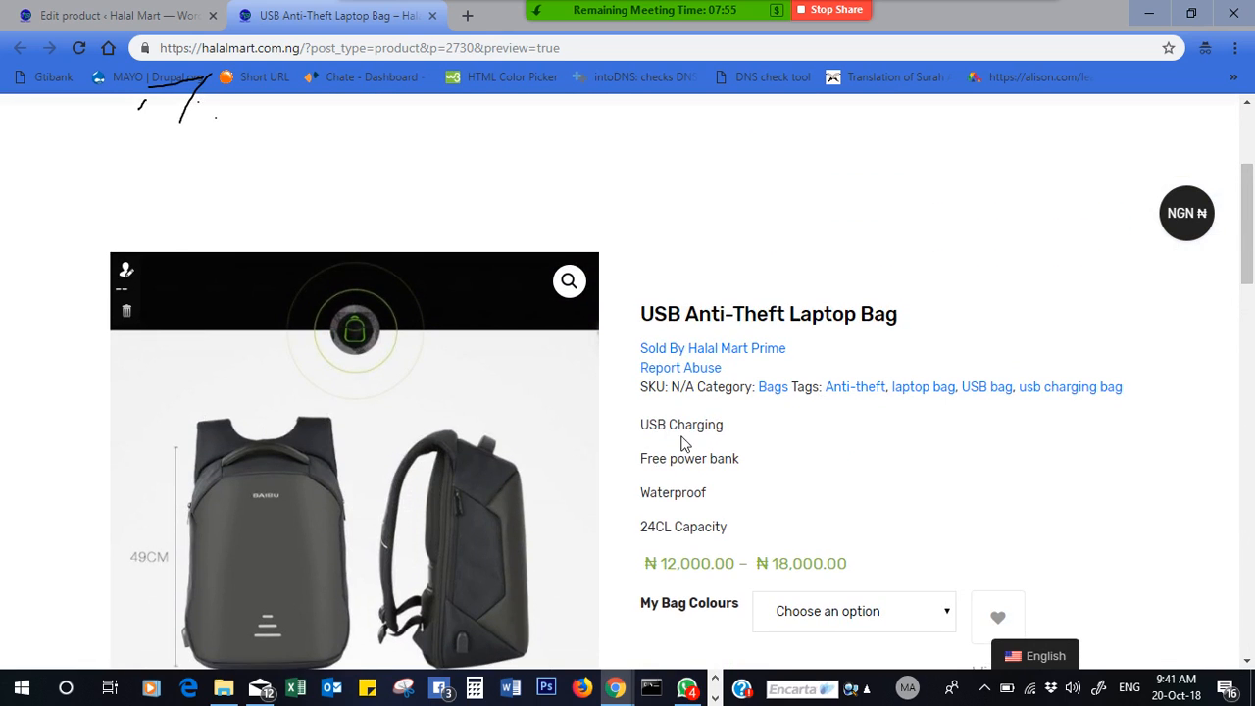
{"action": "left_click_drag", "start_coordinate": [651, 423], "coordinate": [728, 492]}
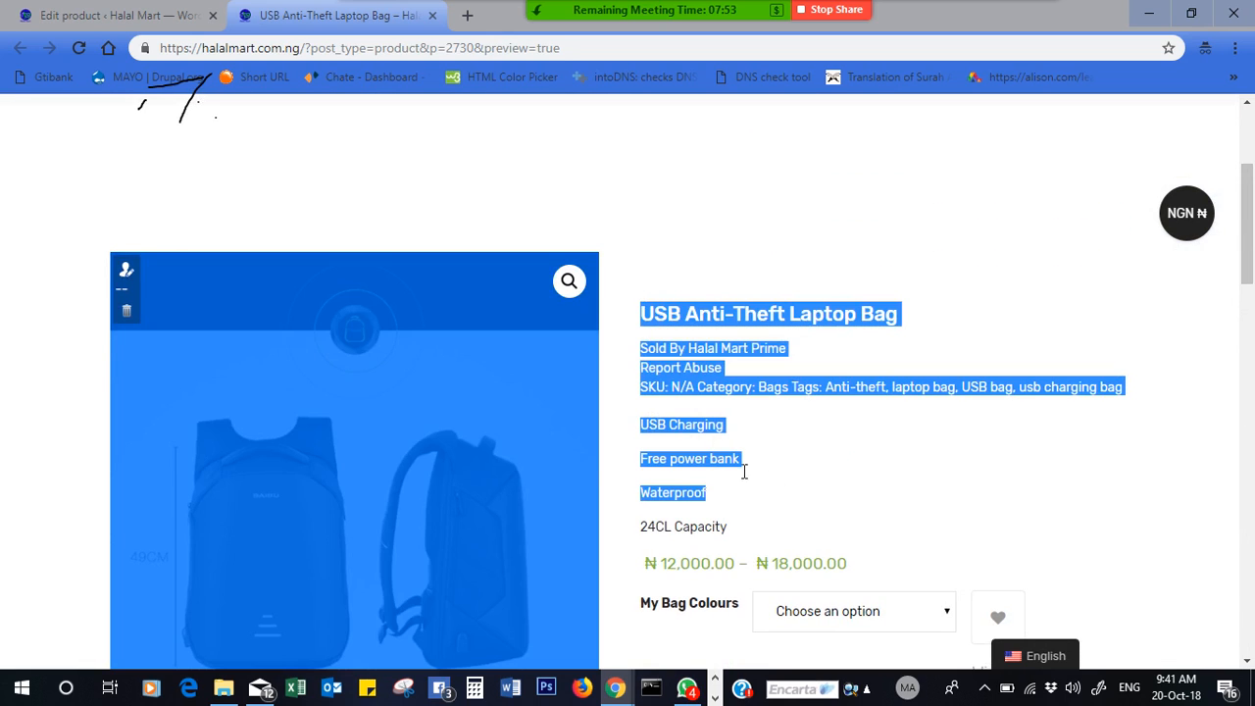
{"action": "left_click", "coordinate": [700, 428]}
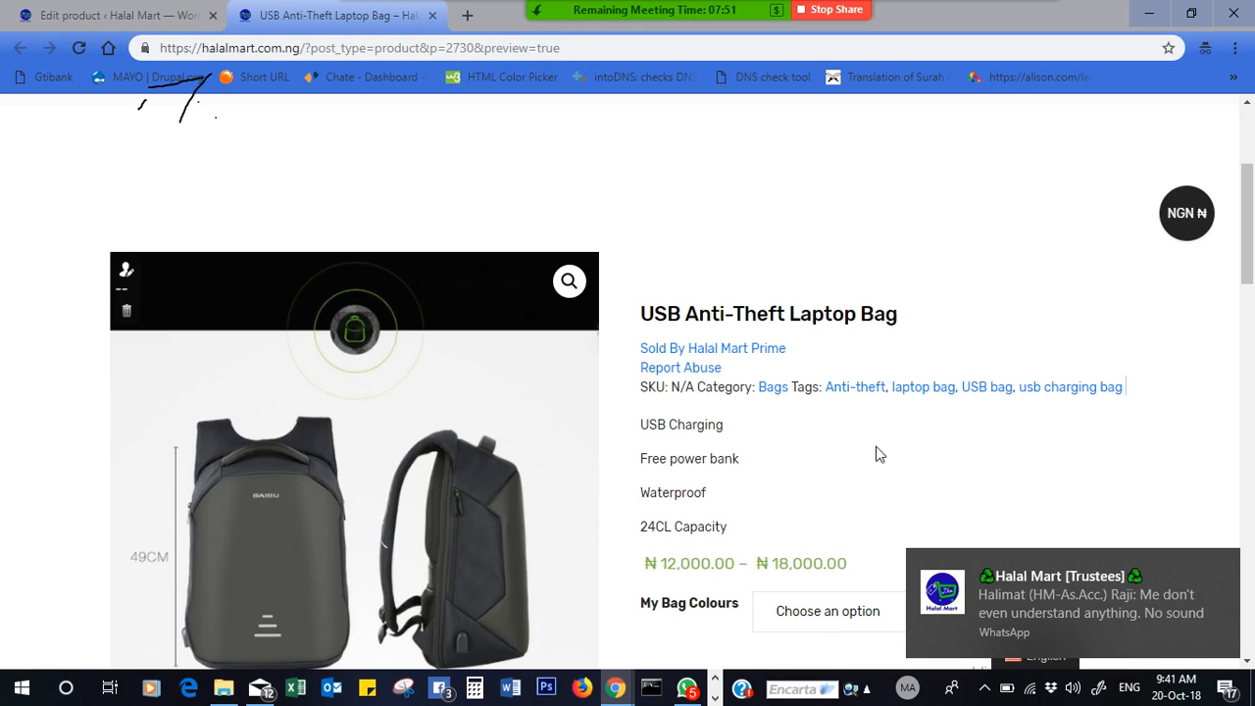
{"action": "left_click_drag", "start_coordinate": [1252, 226], "coordinate": [1252, 311]}
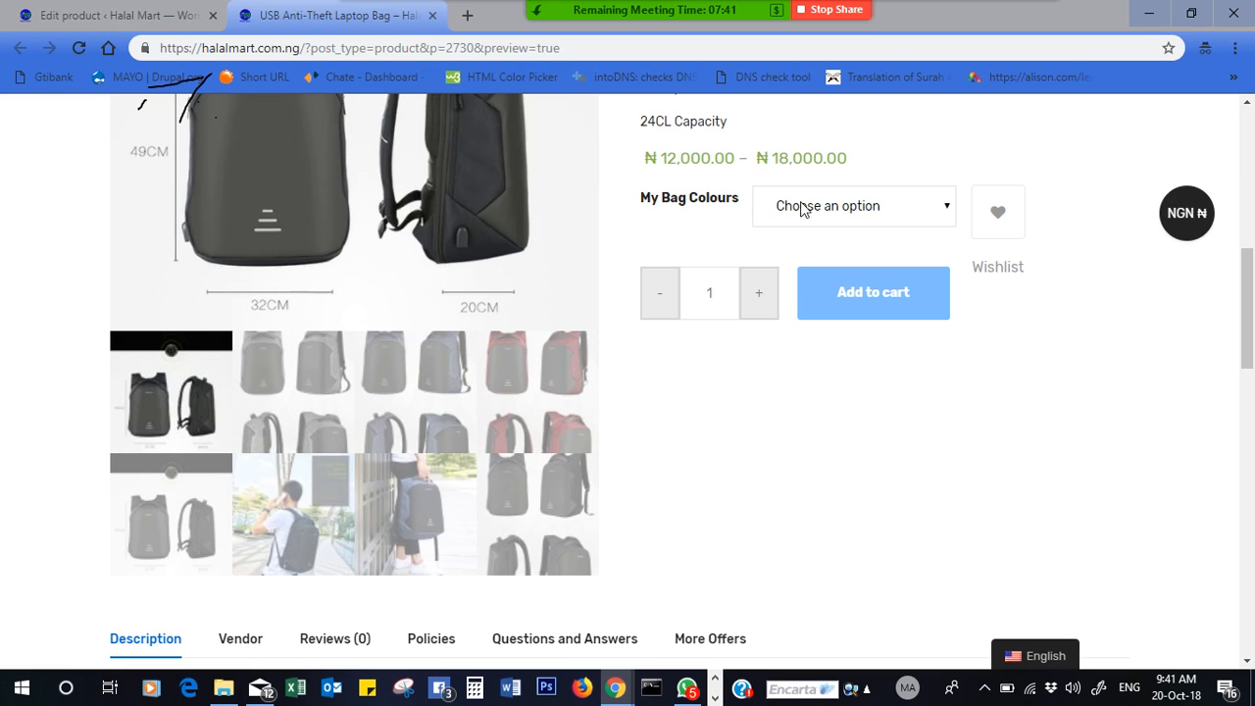
- Switch My Bag Colours through Blue, Red, Gray and Black, checking each variant's photo, SKU and price
{"action": "left_click", "coordinate": [874, 206]}
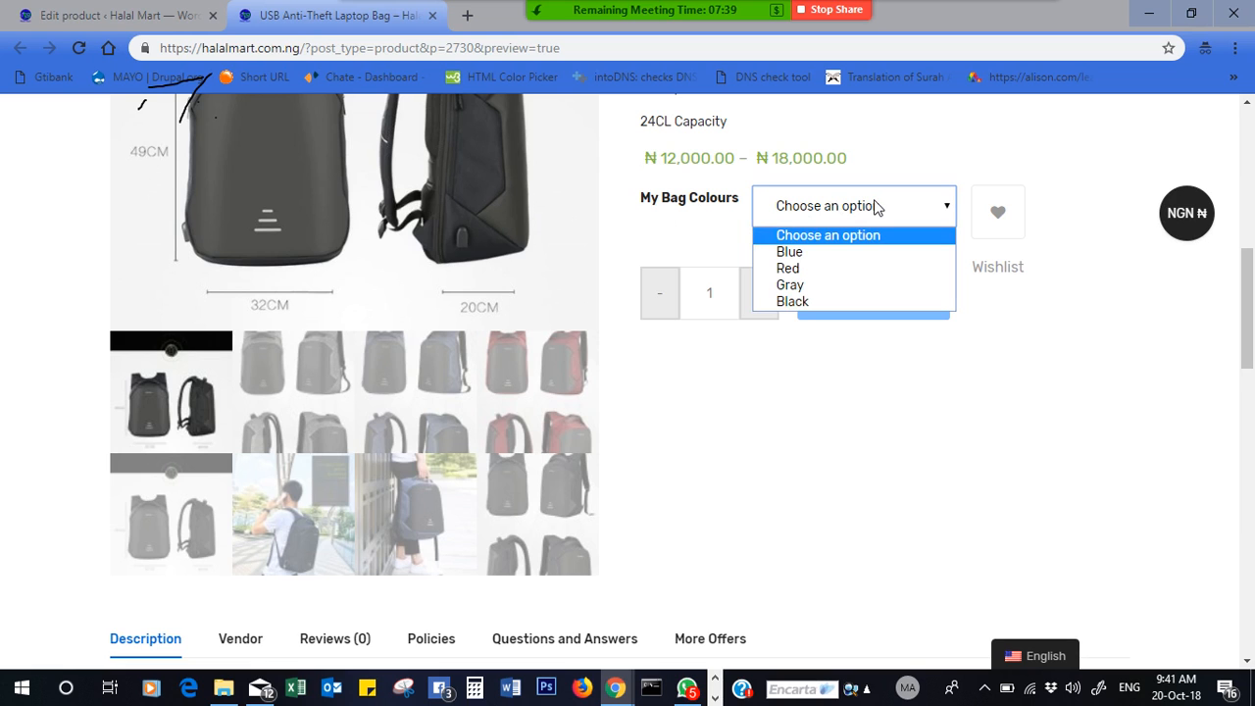
{"action": "left_click", "coordinate": [806, 257]}
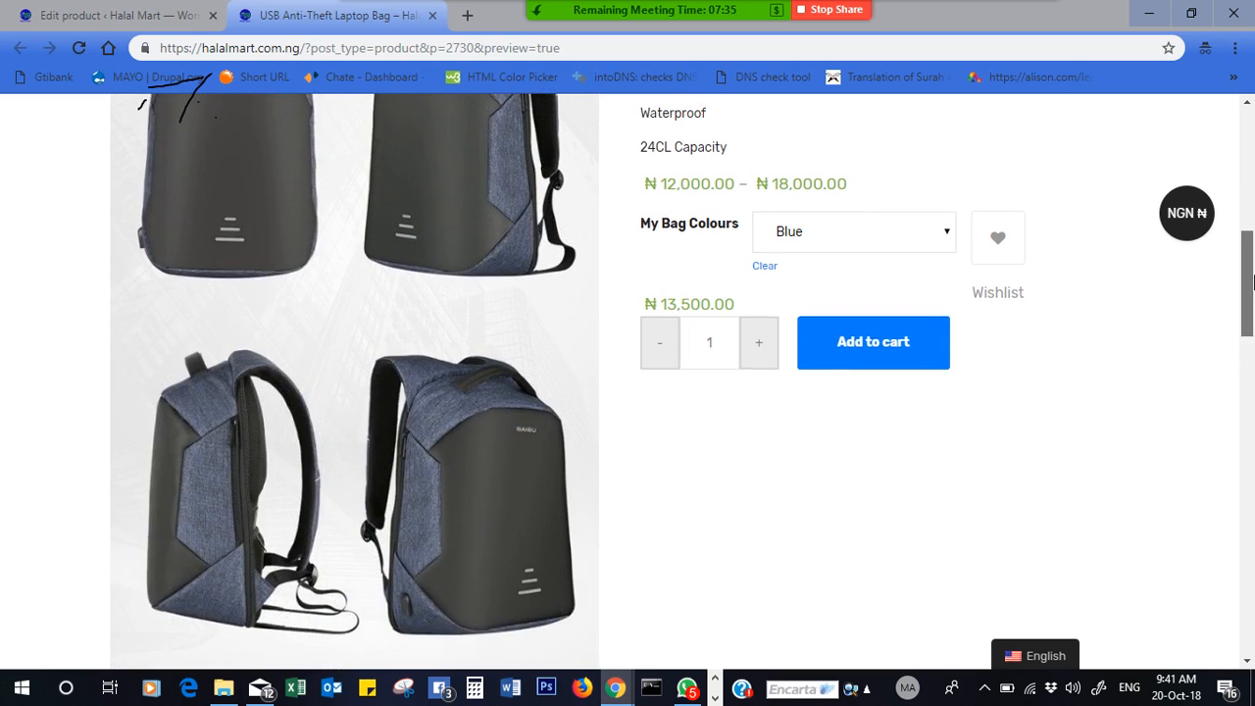
{"action": "scroll", "coordinate": [863, 392], "scroll_direction": "up", "scroll_amount": 2}
{"action": "left_click", "coordinate": [854, 381]}
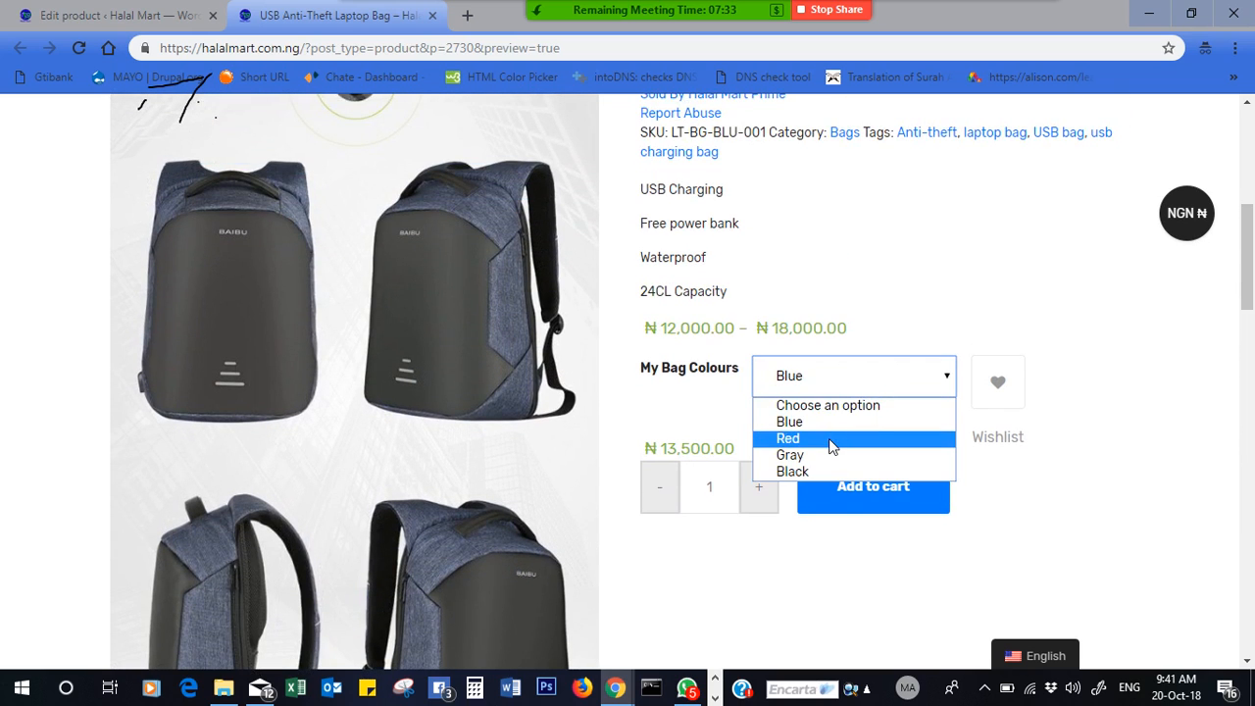
{"action": "left_click", "coordinate": [829, 438]}
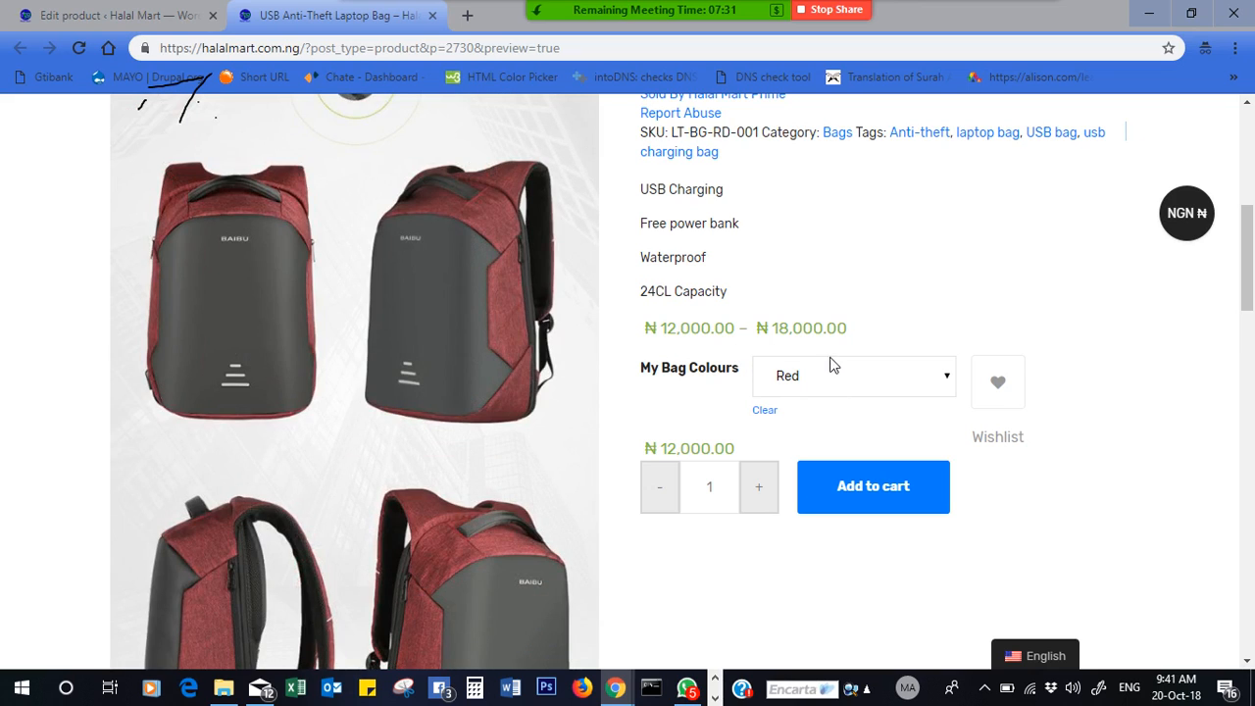
{"action": "left_click", "coordinate": [838, 377]}
{"action": "left_click", "coordinate": [820, 455]}
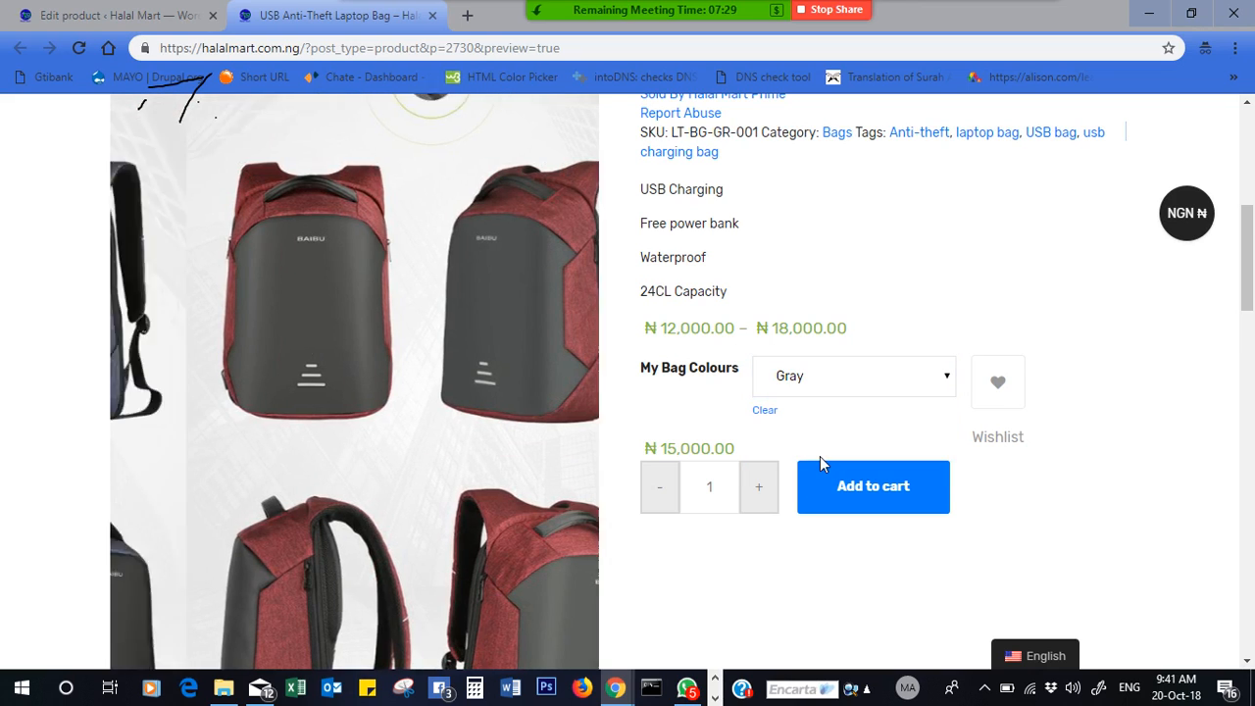
{"action": "left_click", "coordinate": [852, 385]}
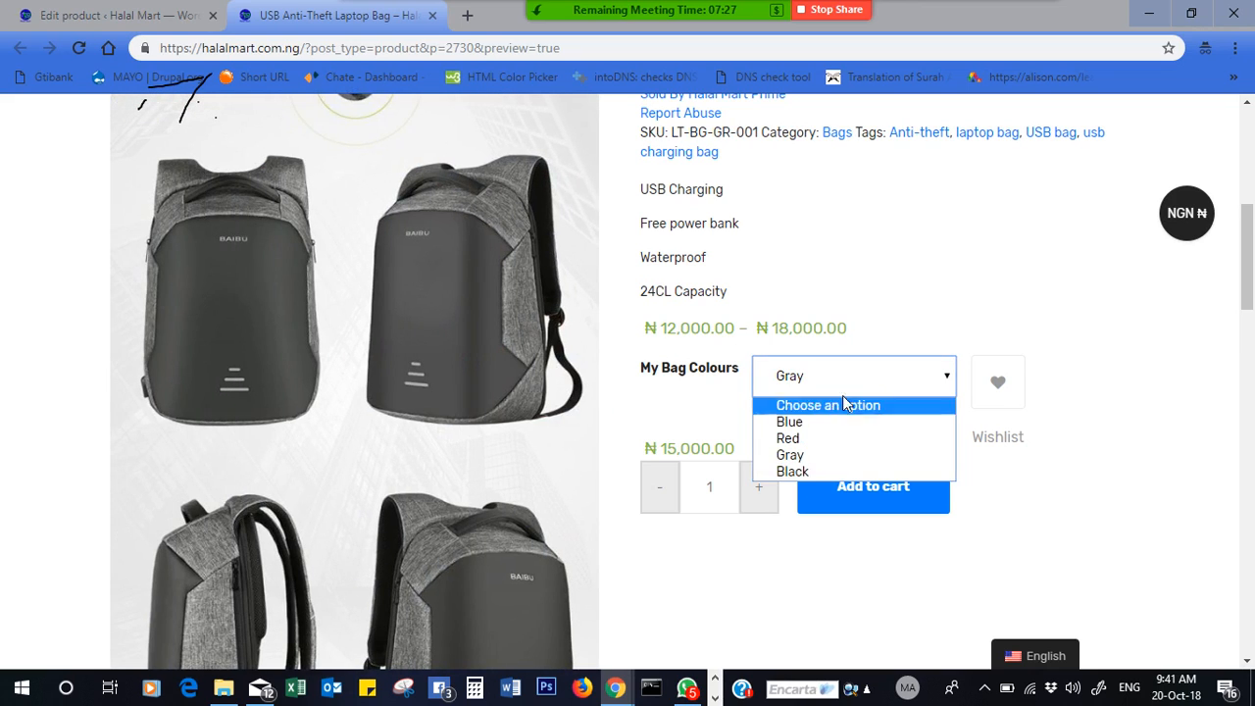
{"action": "left_click", "coordinate": [811, 471]}
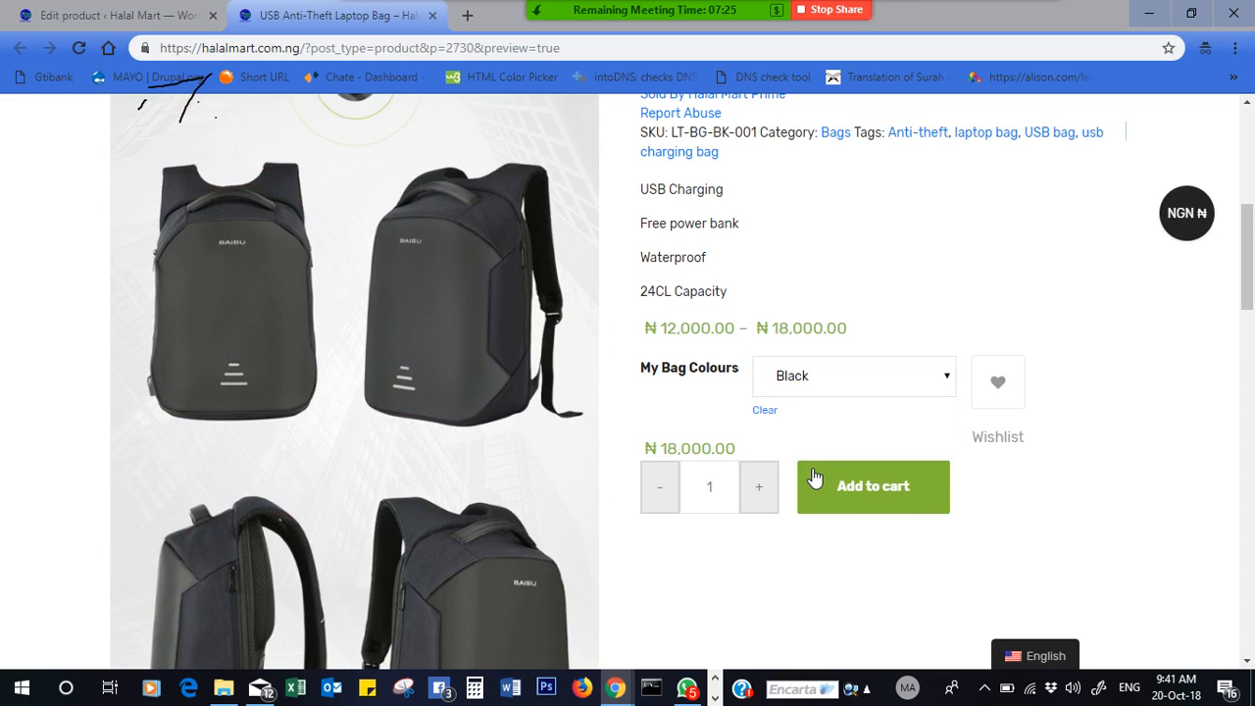
{"action": "left_click_drag", "start_coordinate": [1249, 280], "coordinate": [1250, 413]}
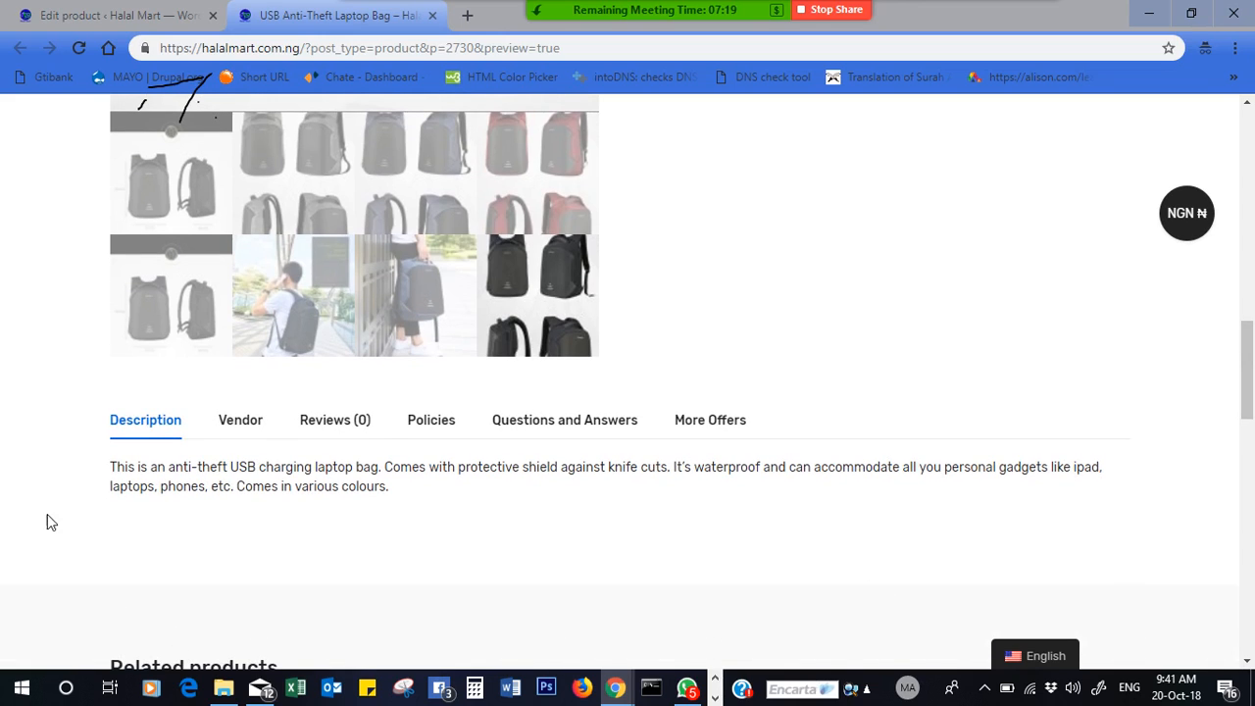
- Read the product description paragraph and the Black variant's price
{"action": "left_click_drag", "start_coordinate": [110, 469], "coordinate": [412, 505]}
{"action": "left_click", "coordinate": [473, 515]}
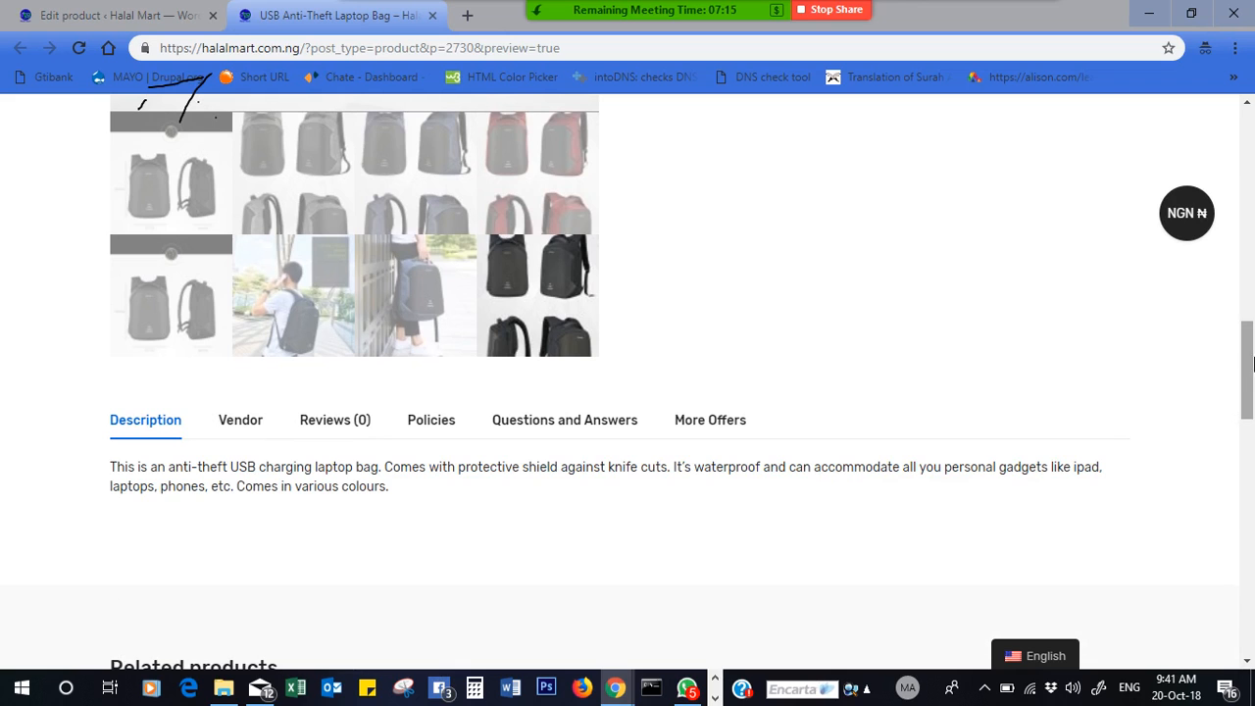
{"action": "left_click_drag", "start_coordinate": [1250, 363], "coordinate": [1251, 213]}
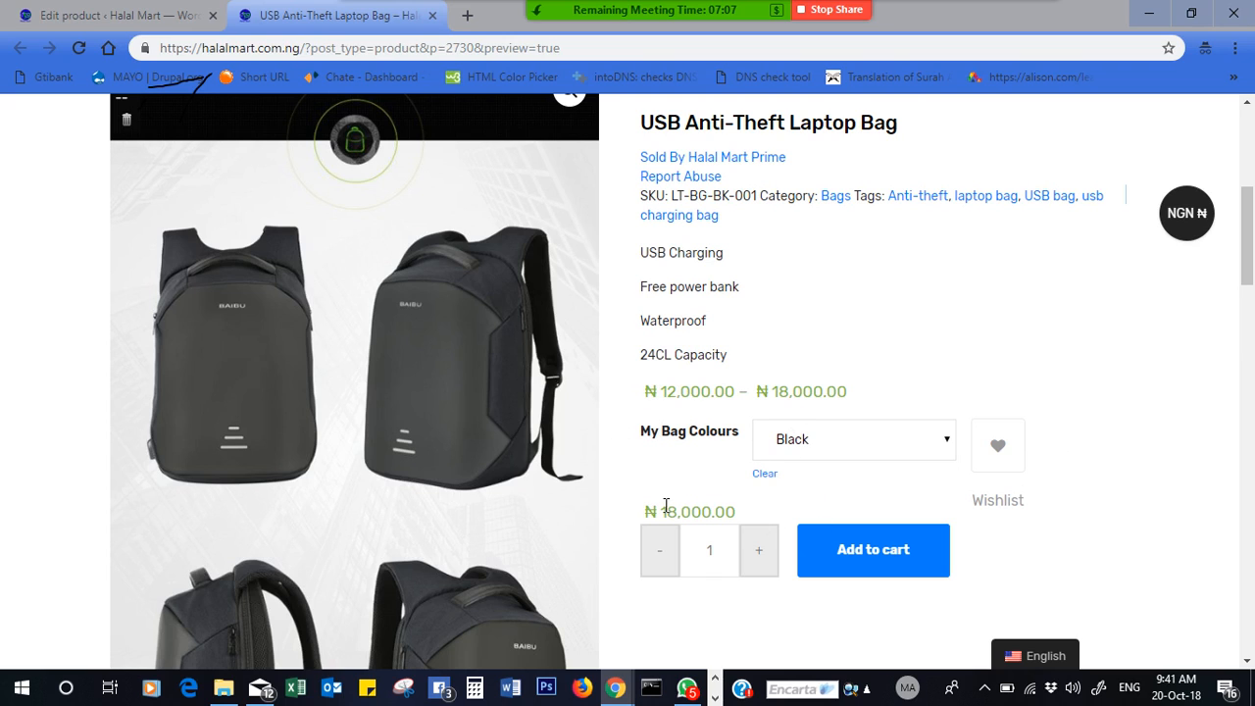
{"action": "left_click_drag", "start_coordinate": [656, 507], "coordinate": [745, 511]}
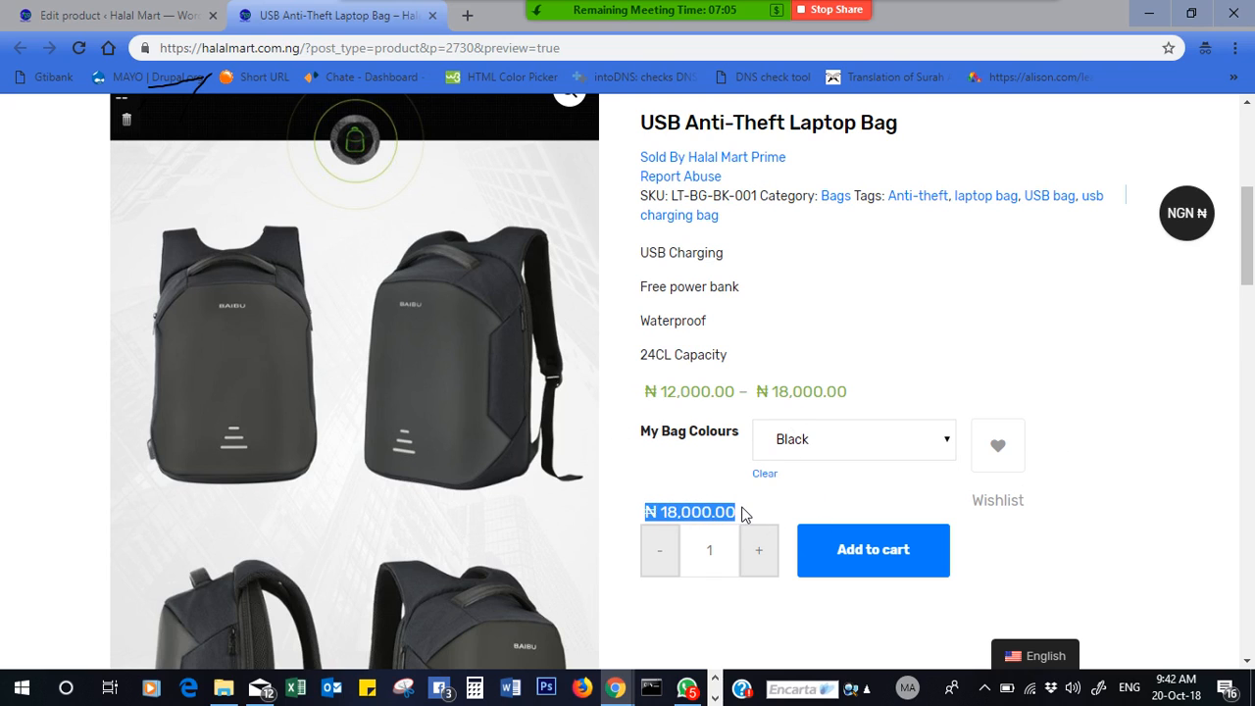
- Cycle the colour dropdown through Blue, Red and Gray, ending on Black at ₦18,000.00 with SKU LT-BG-BK-001
{"action": "left_click", "coordinate": [816, 450]}
{"action": "left_click", "coordinate": [816, 485]}
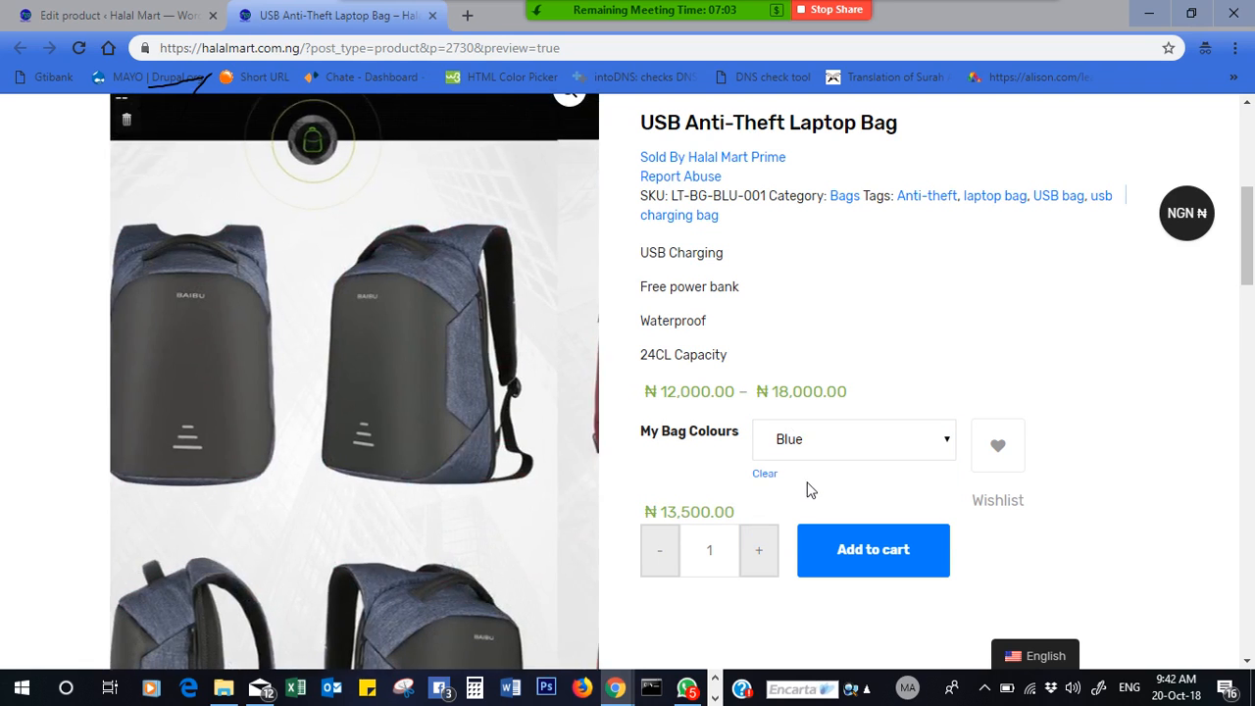
{"action": "left_click", "coordinate": [843, 456]}
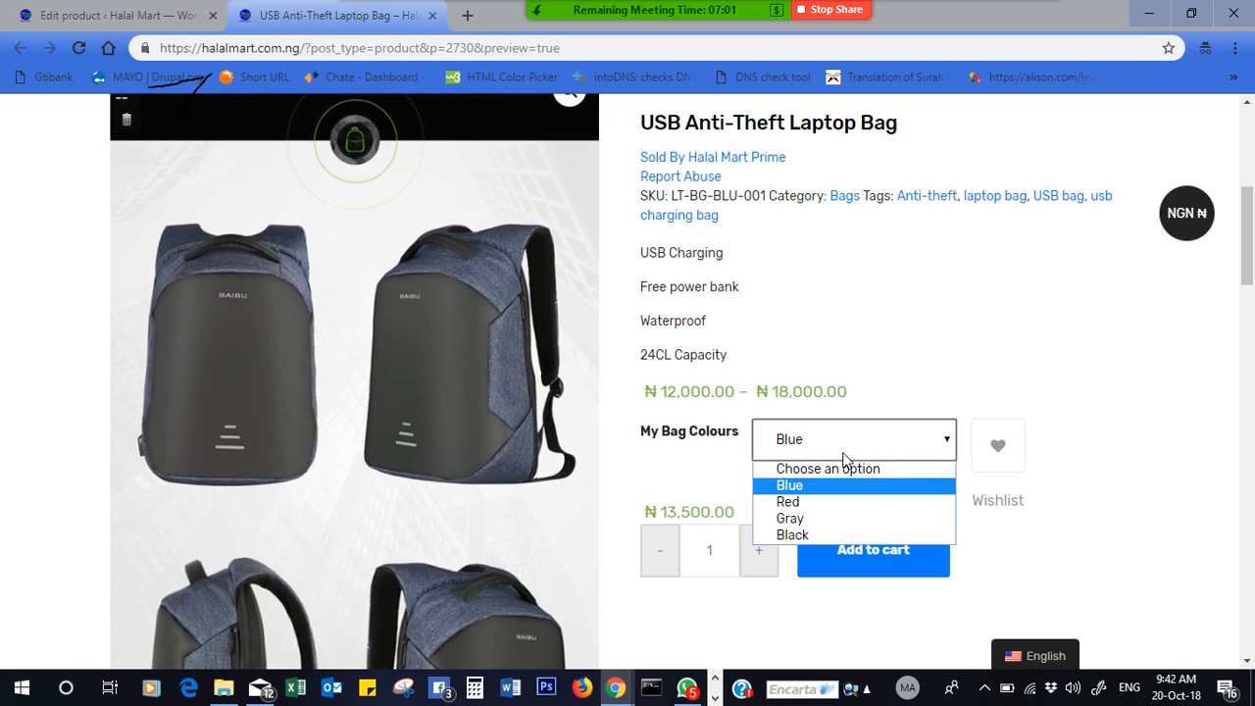
{"action": "left_click", "coordinate": [825, 505]}
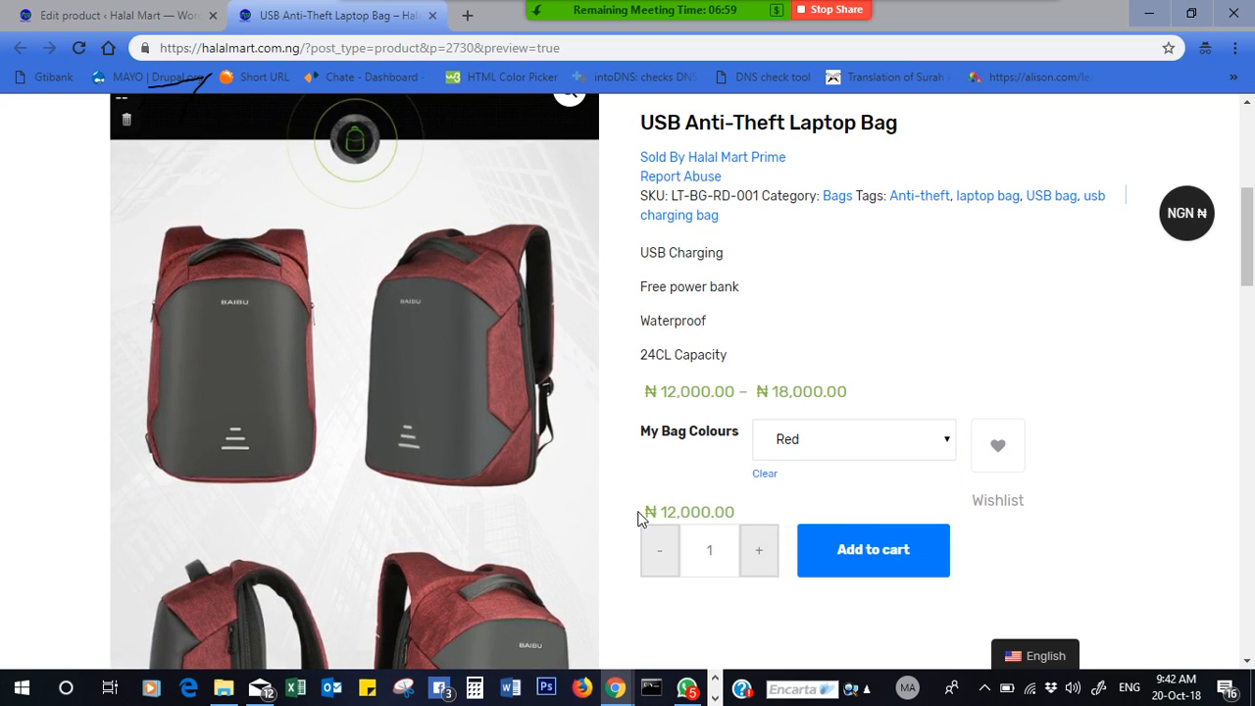
{"action": "left_click_drag", "start_coordinate": [638, 518], "coordinate": [770, 518]}
{"action": "left_click", "coordinate": [865, 446]}
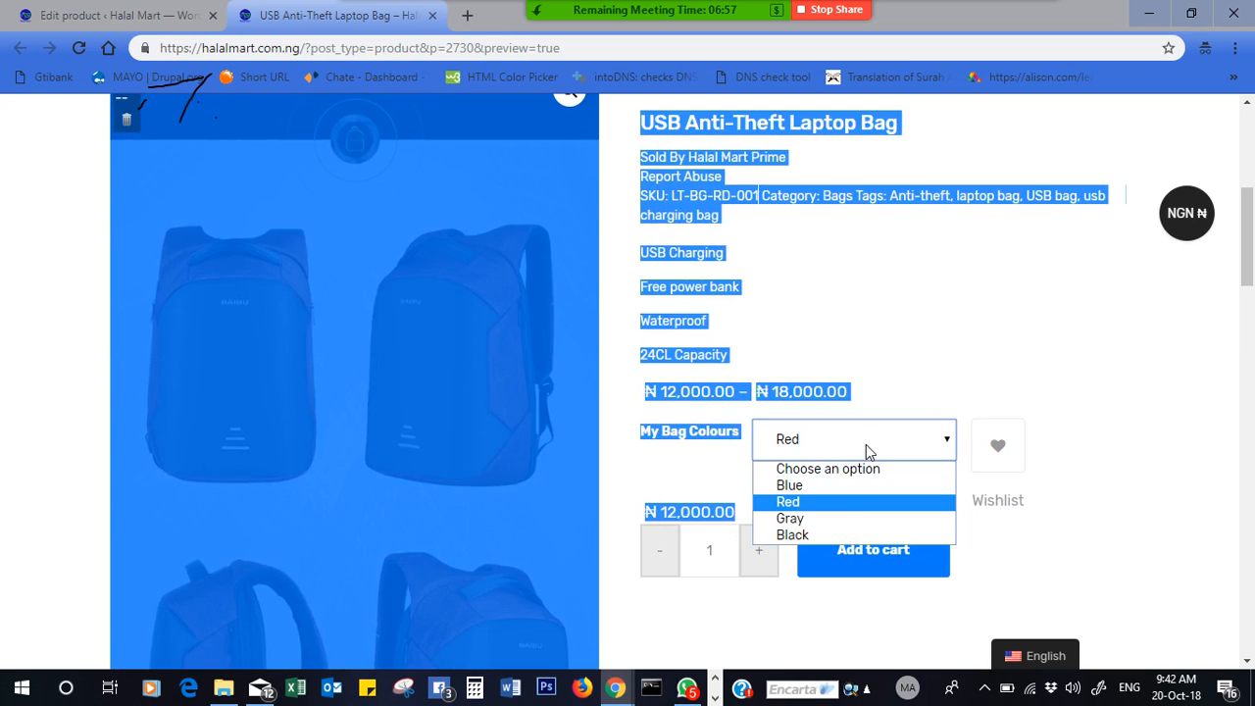
{"action": "left_click", "coordinate": [850, 519]}
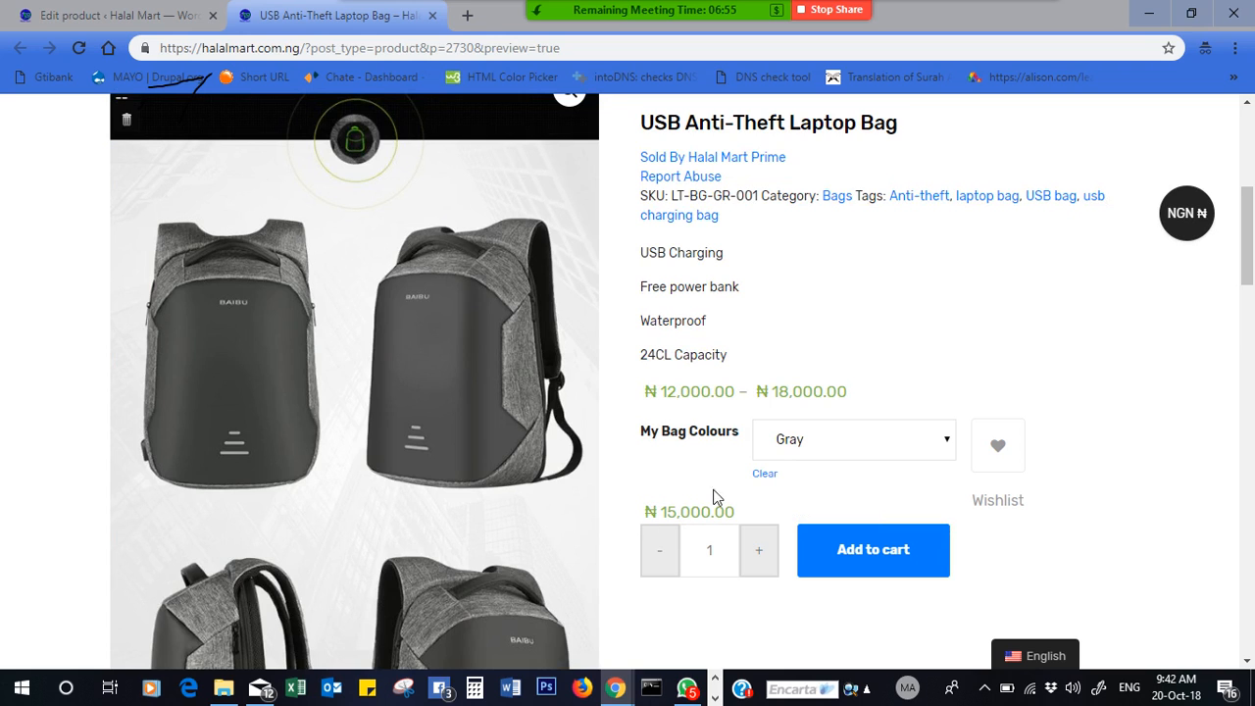
{"action": "left_click", "coordinate": [851, 434]}
{"action": "left_click", "coordinate": [794, 532]}
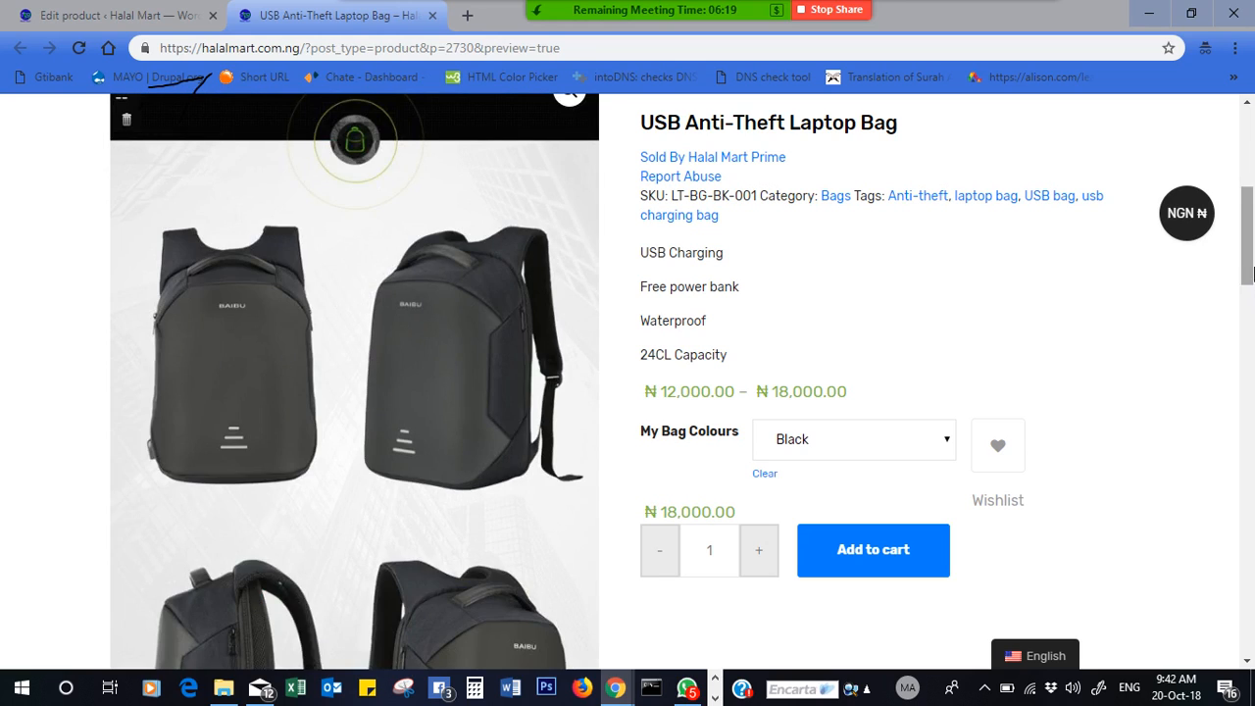
{"action": "left_click_drag", "start_coordinate": [1248, 275], "coordinate": [1248, 233]}
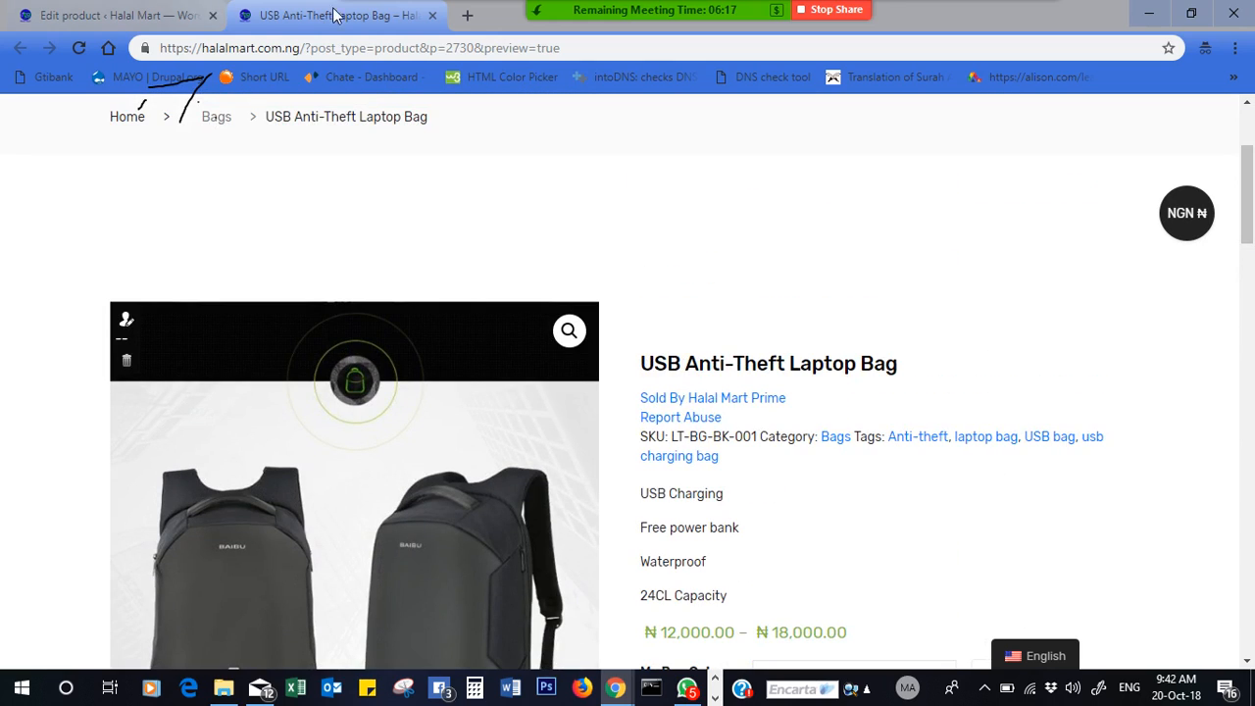
- Close the preview and open Product Manager's All Products, where the bag shows Pending at ₦12,000–₦18,000
{"action": "left_click", "coordinate": [433, 16]}
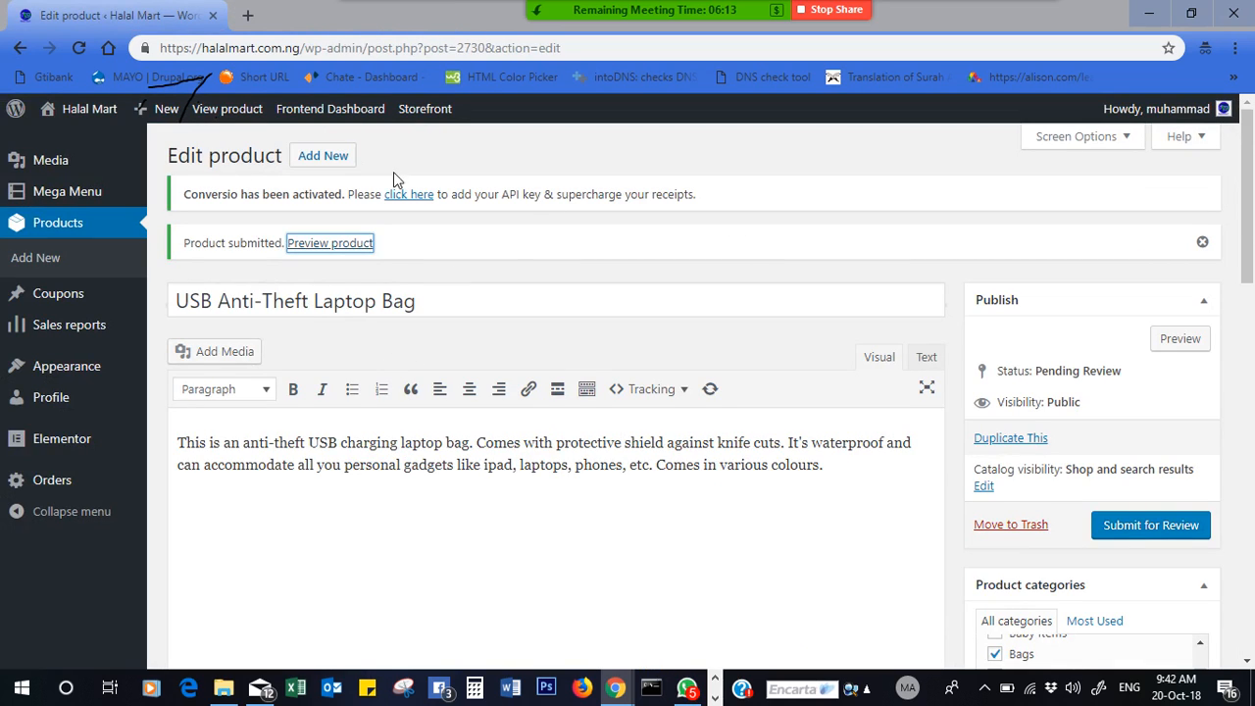
{"action": "left_click", "coordinate": [424, 110]}
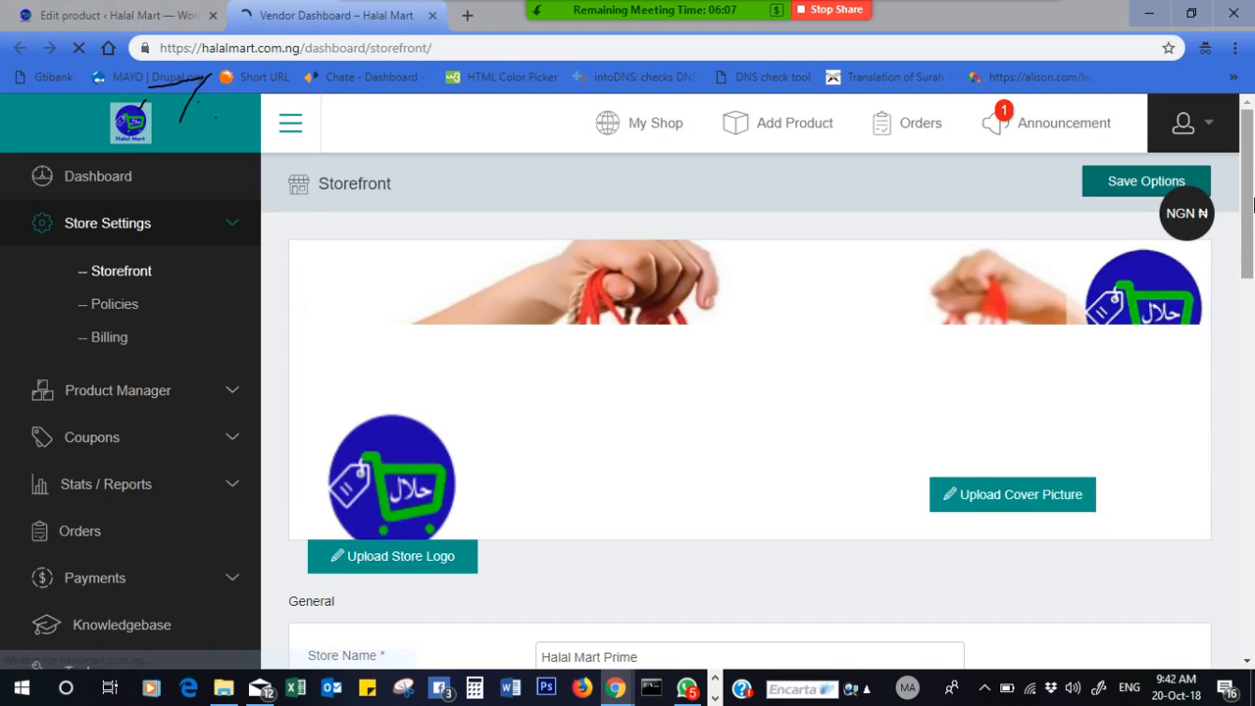
{"action": "left_click_drag", "start_coordinate": [1248, 220], "coordinate": [1248, 179]}
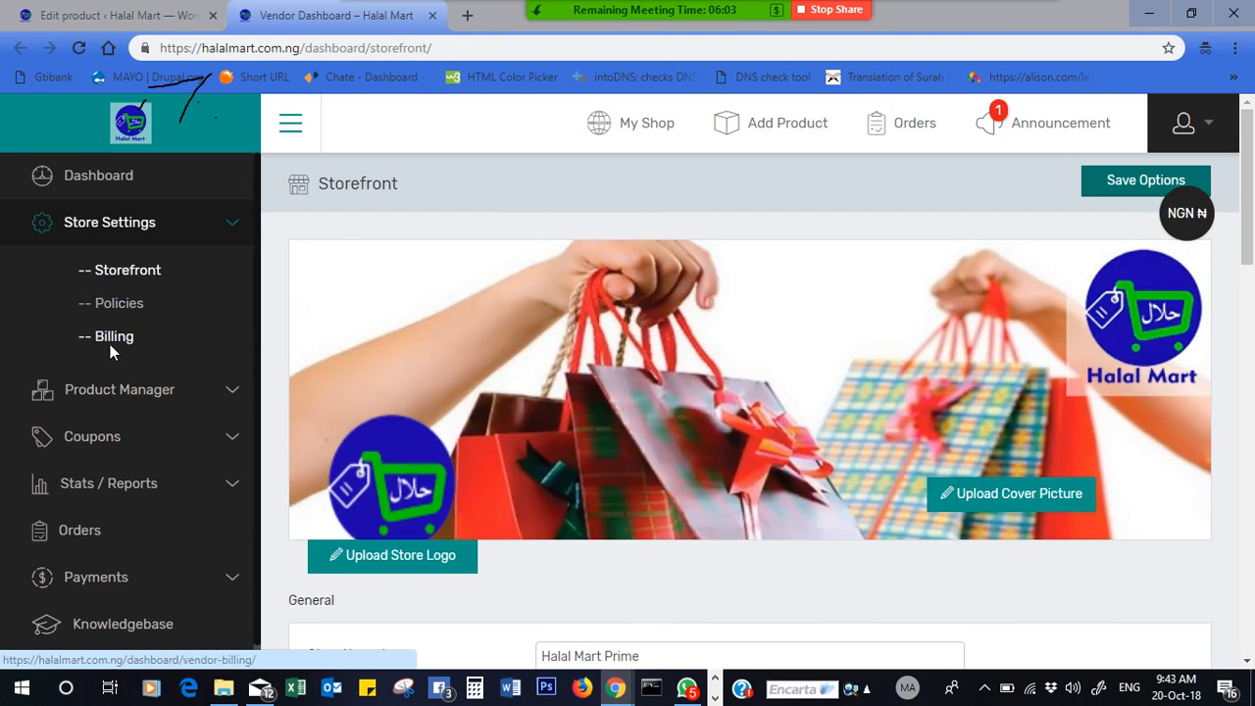
{"action": "left_click", "coordinate": [108, 404]}
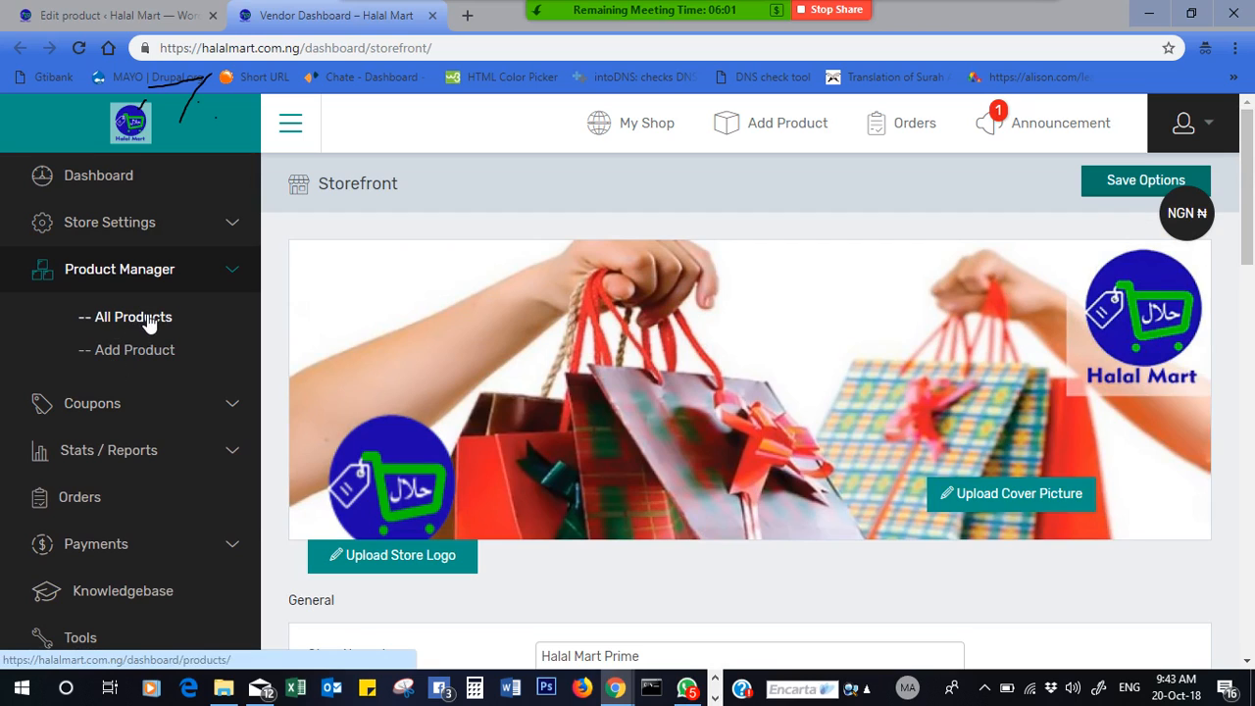
{"action": "left_click", "coordinate": [133, 319]}
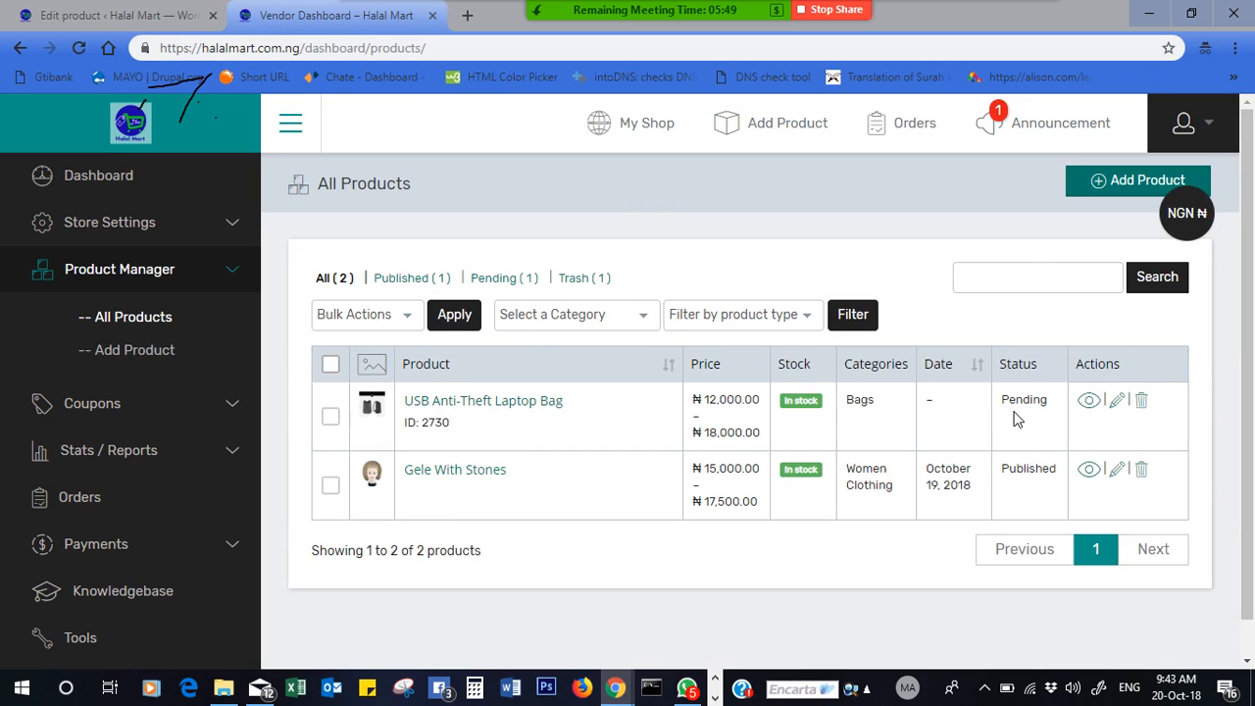
{"action": "left_click", "coordinate": [127, 15]}
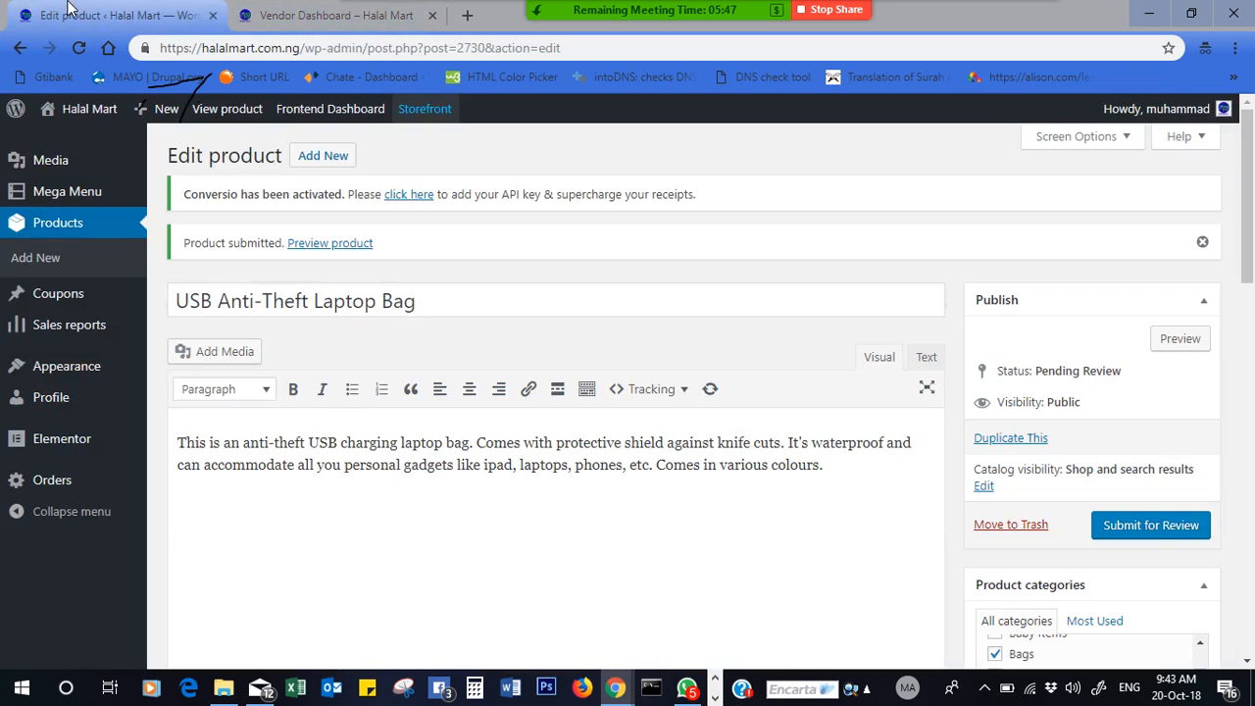
{"action": "left_click", "coordinate": [279, 12]}
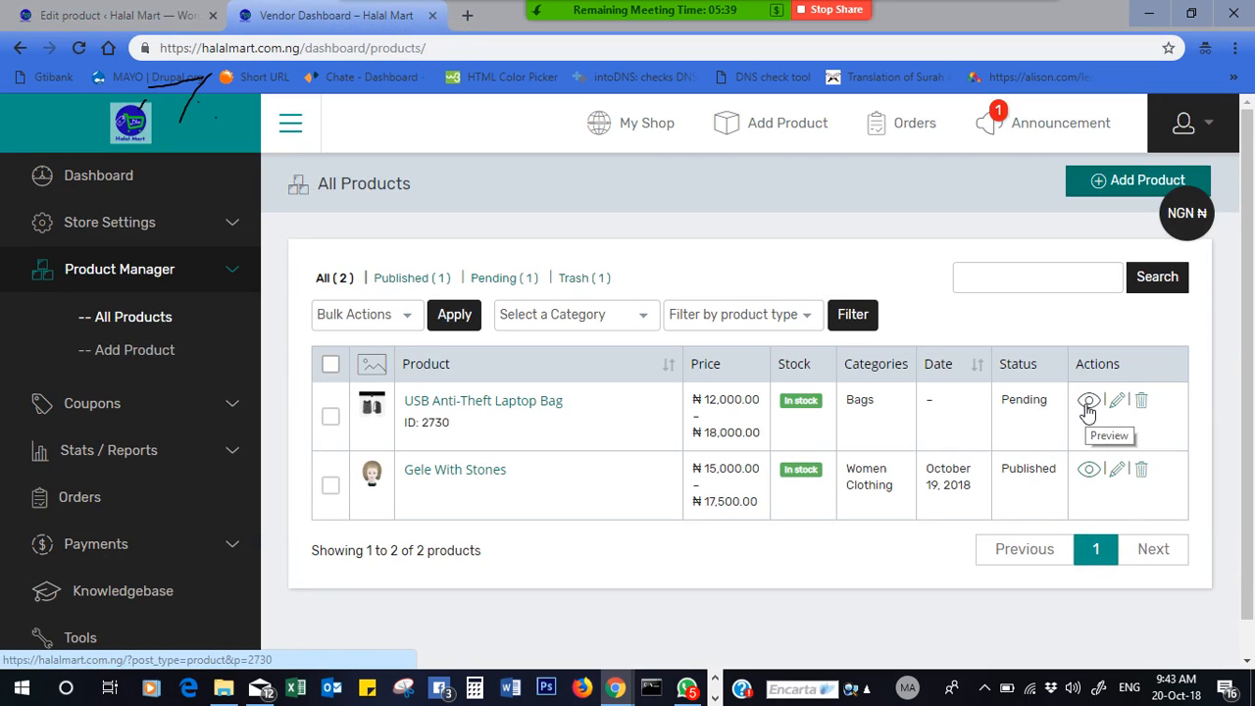
- Unmute all participants from the Zoom Participants list
{"action": "mouse_move", "coordinate": [608, 10]}
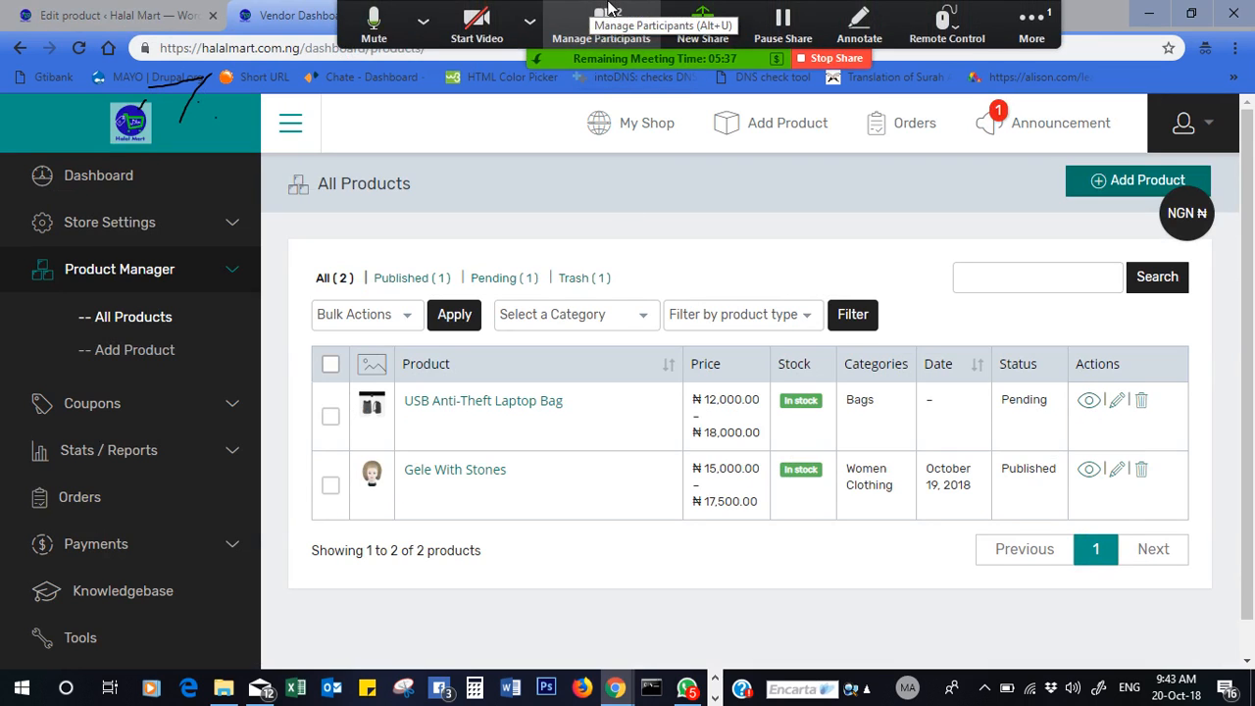
{"action": "left_click", "coordinate": [600, 30]}
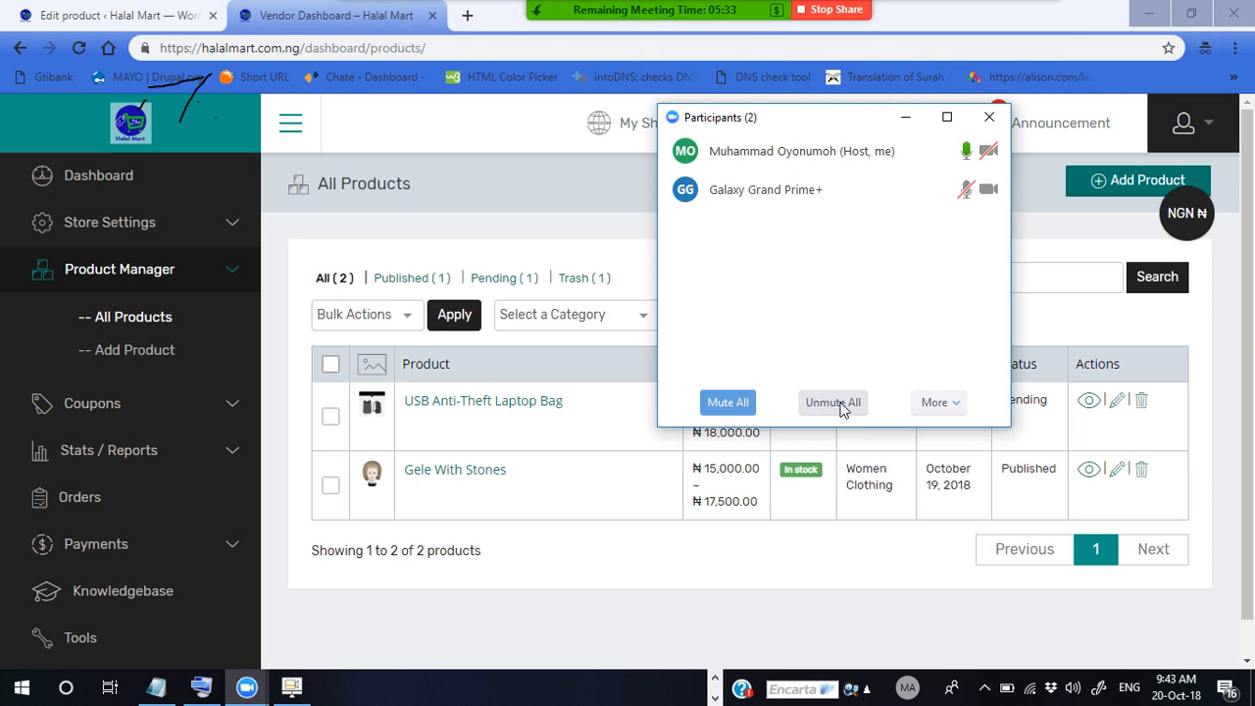
{"action": "left_click", "coordinate": [841, 409]}
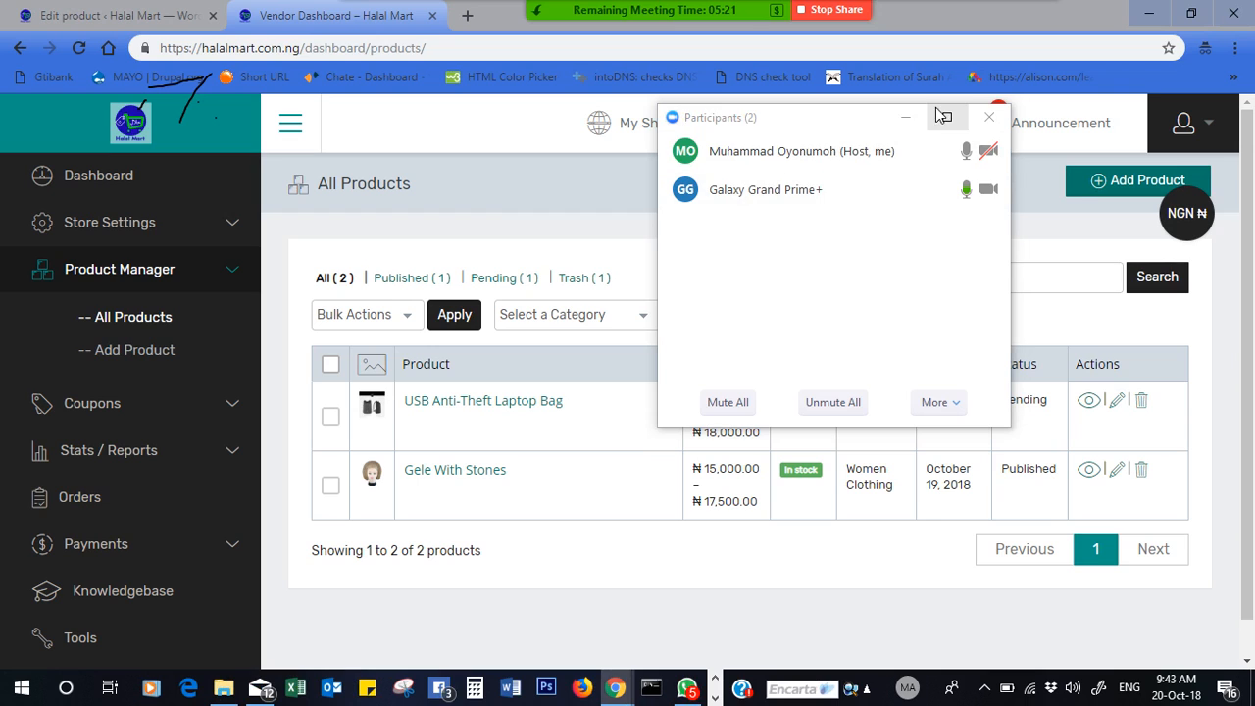
- Move the Participants window aside and stop the screen share
{"action": "left_click_drag", "start_coordinate": [876, 117], "coordinate": [264, 64]}
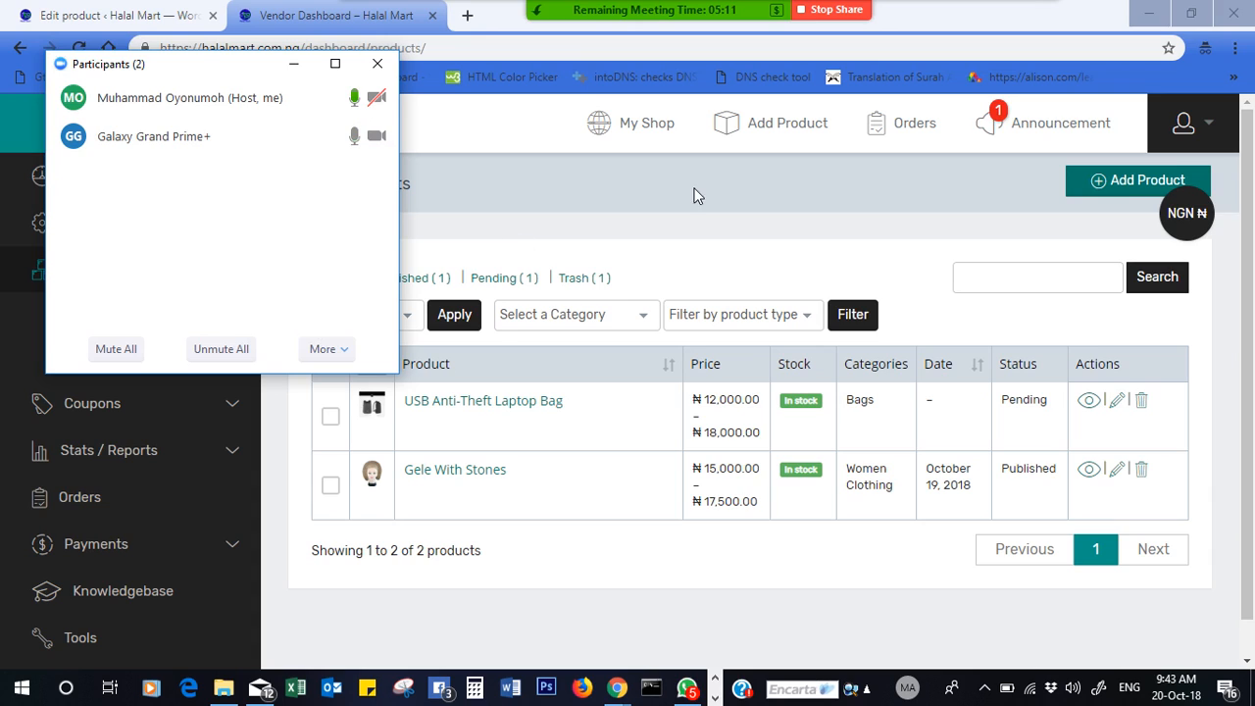
{"action": "mouse_move", "coordinate": [285, 141]}
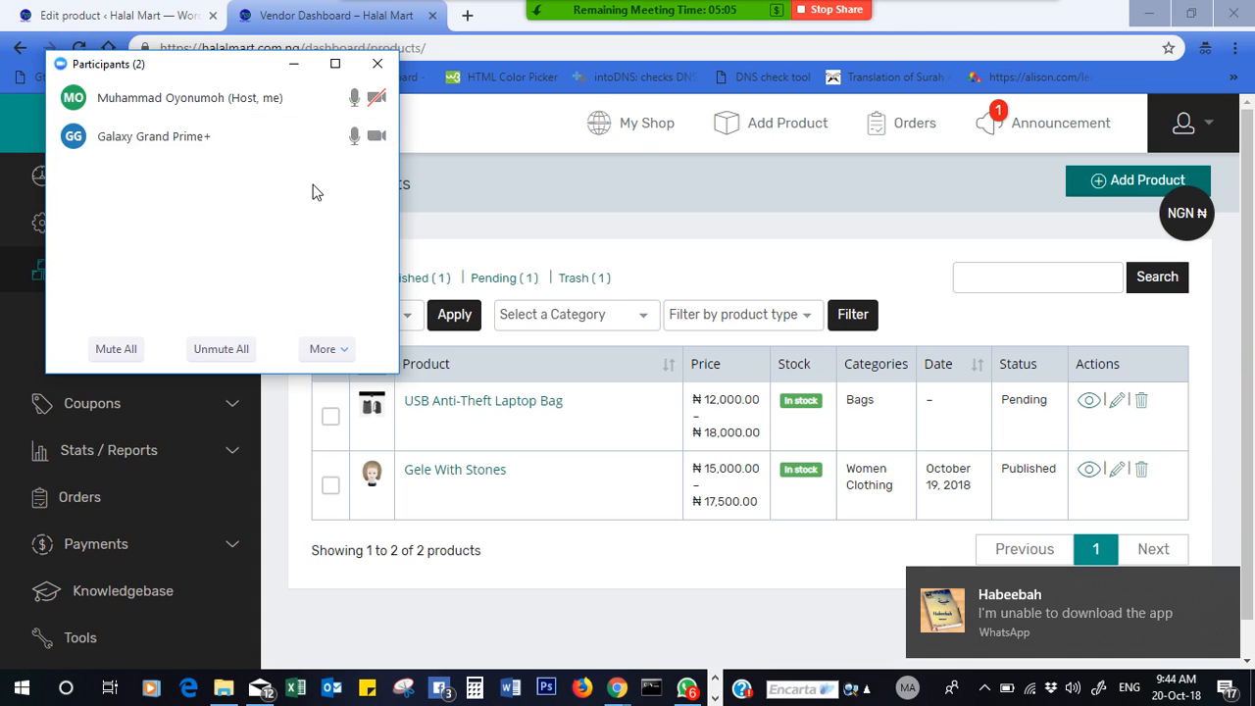
{"action": "left_click", "coordinate": [823, 15]}
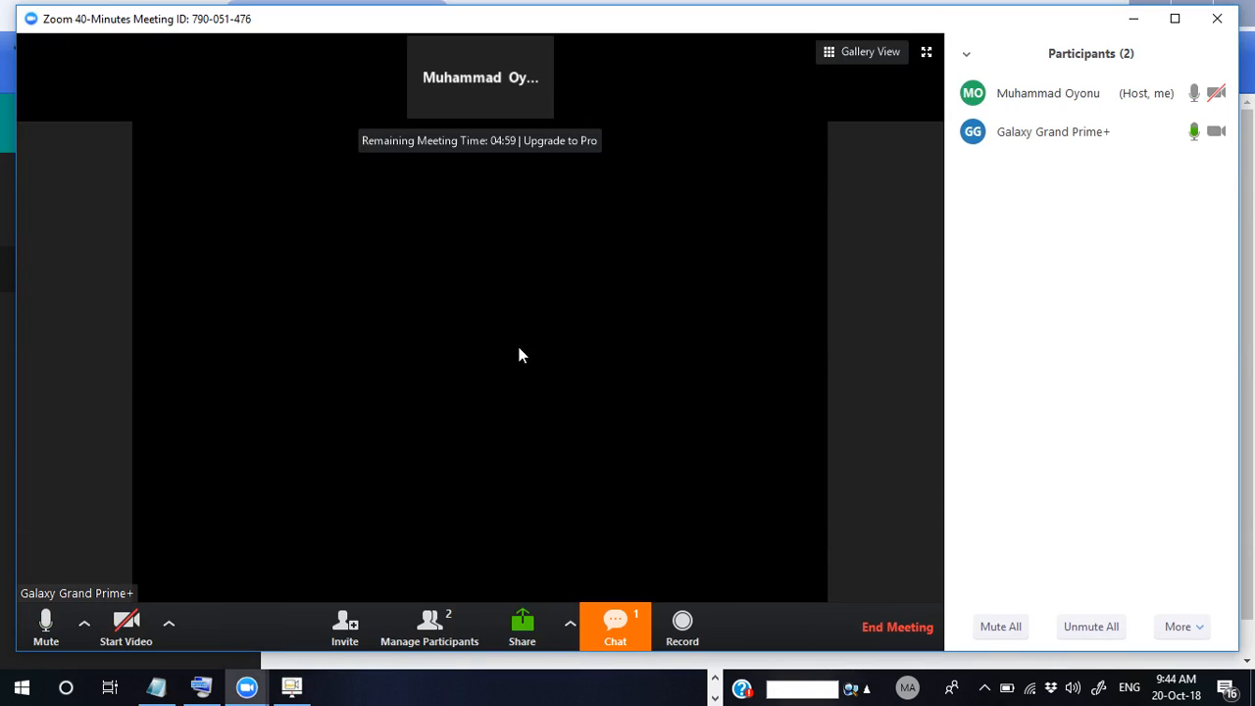
- End the Zoom meeting for all participants, then minimize Chrome and show the hidden tray icons
{"action": "left_click", "coordinate": [615, 622]}
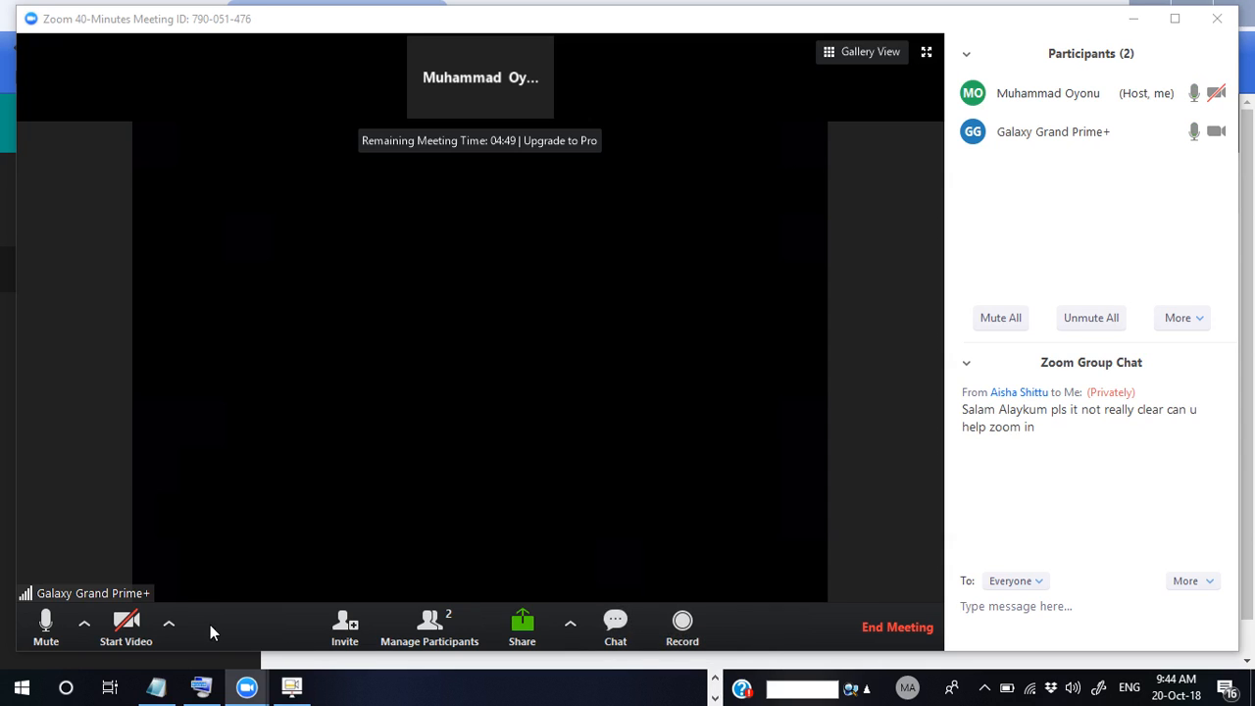
{"action": "left_click", "coordinate": [879, 632]}
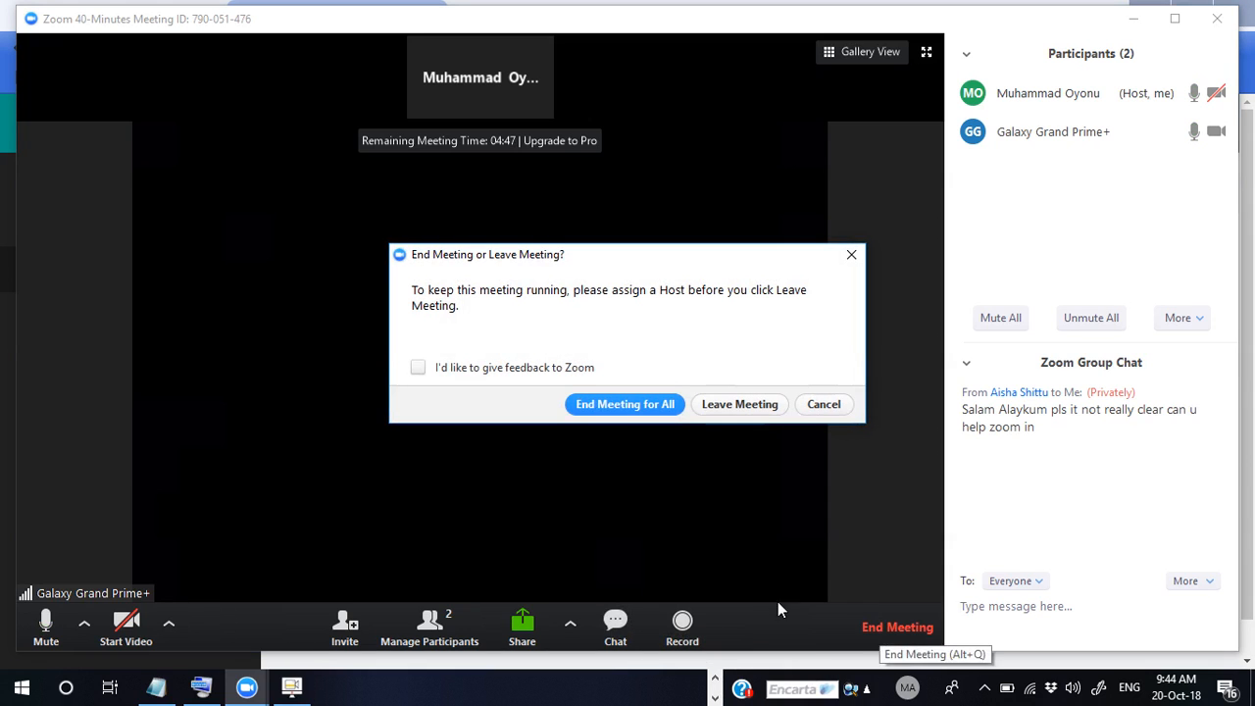
{"action": "left_click", "coordinate": [654, 403]}
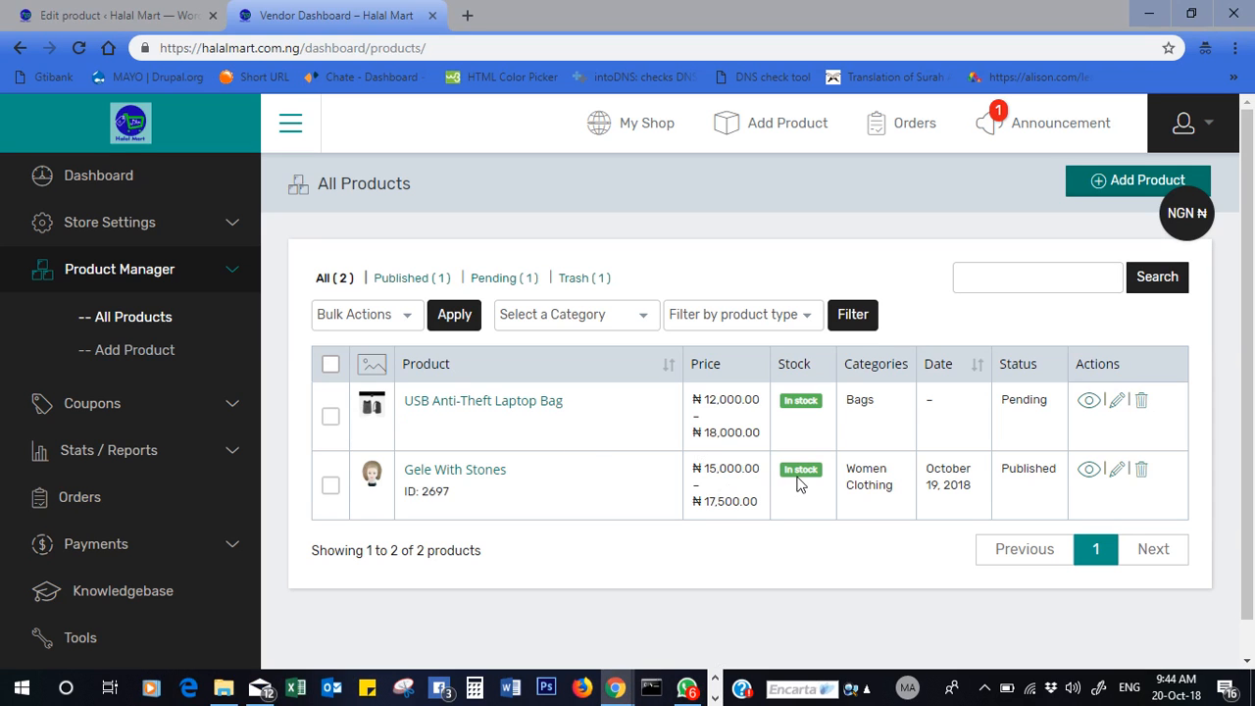
{"action": "left_click", "coordinate": [1147, 13]}
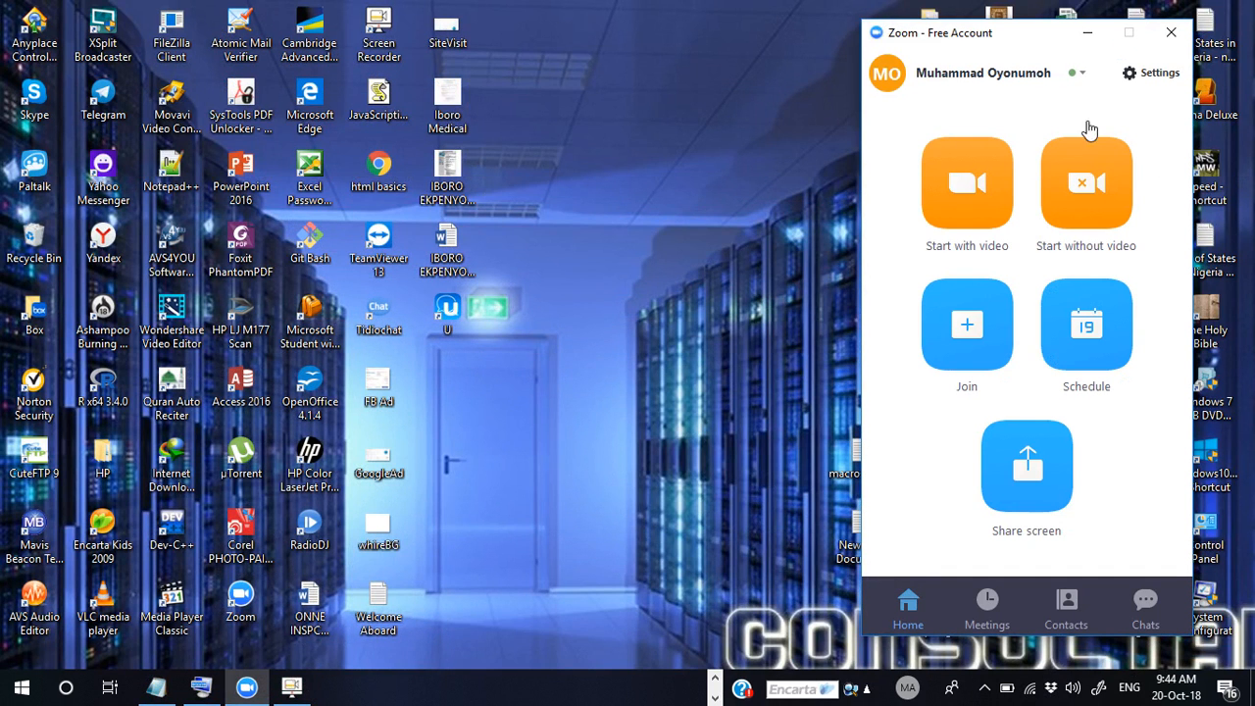
{"action": "left_click", "coordinate": [984, 686]}
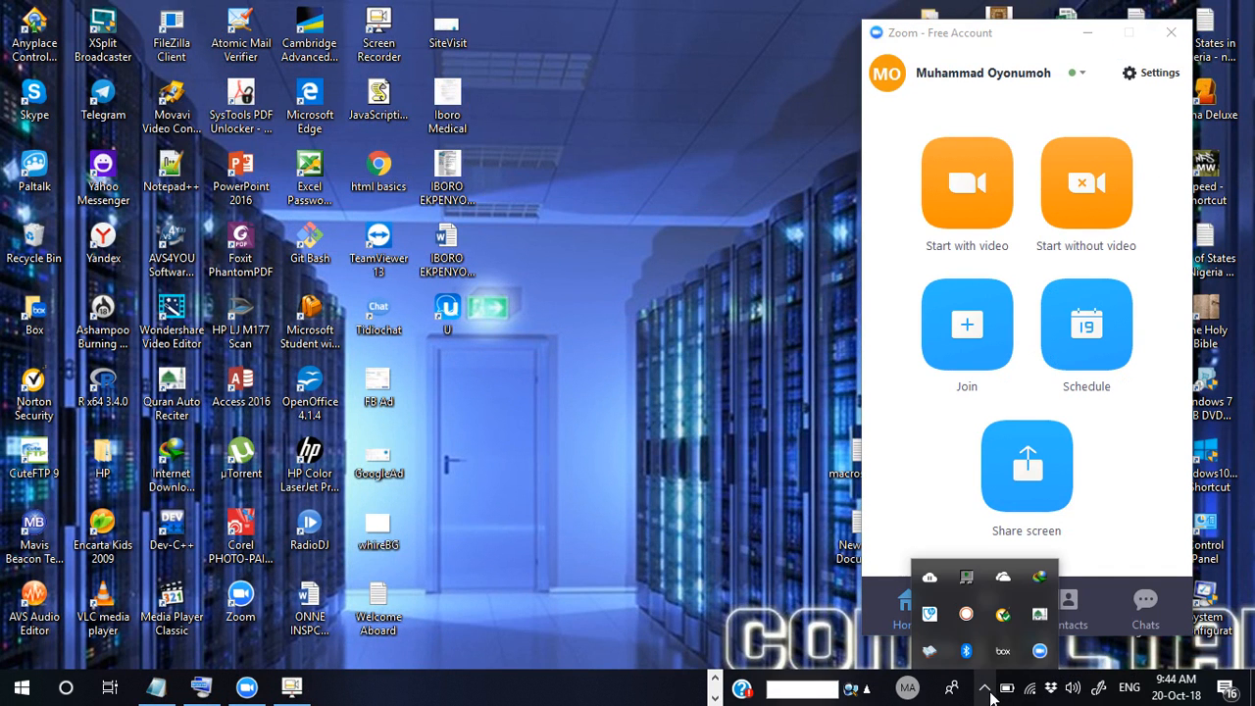